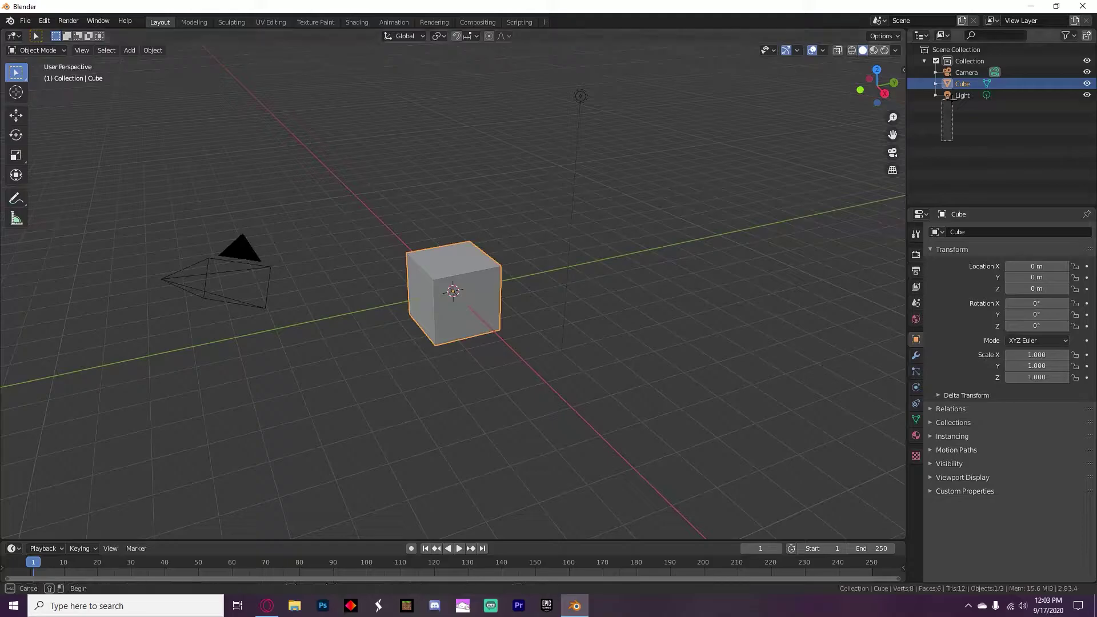
- Delete the default camera, cube and light from the scene
right_click(971, 82)
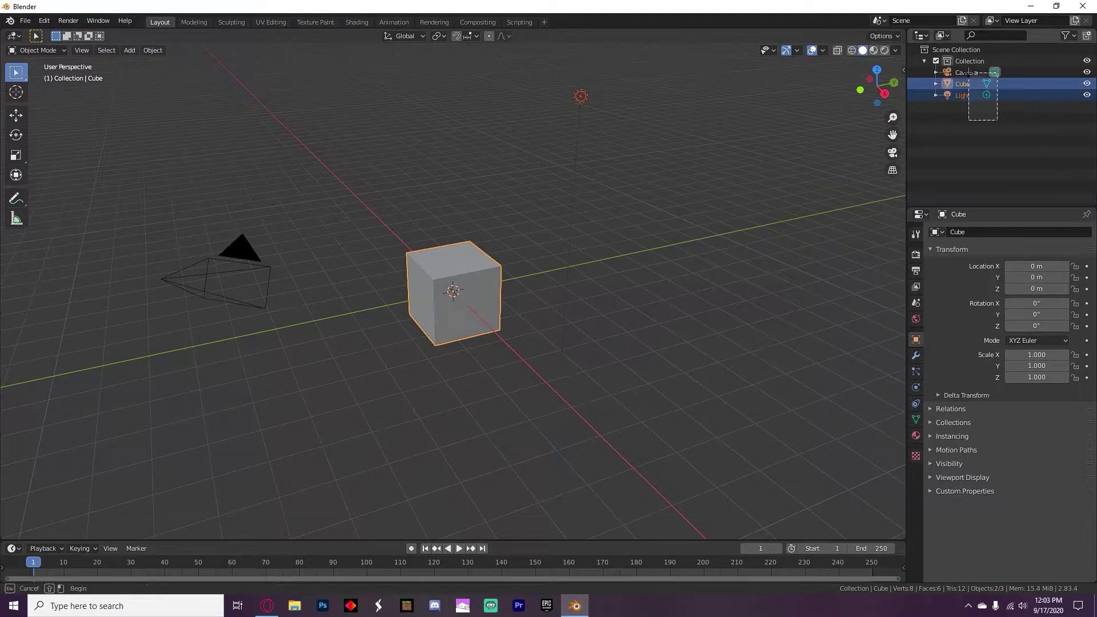
left_click(978, 74, "ctrl")
right_click(979, 77)
left_click(977, 77)
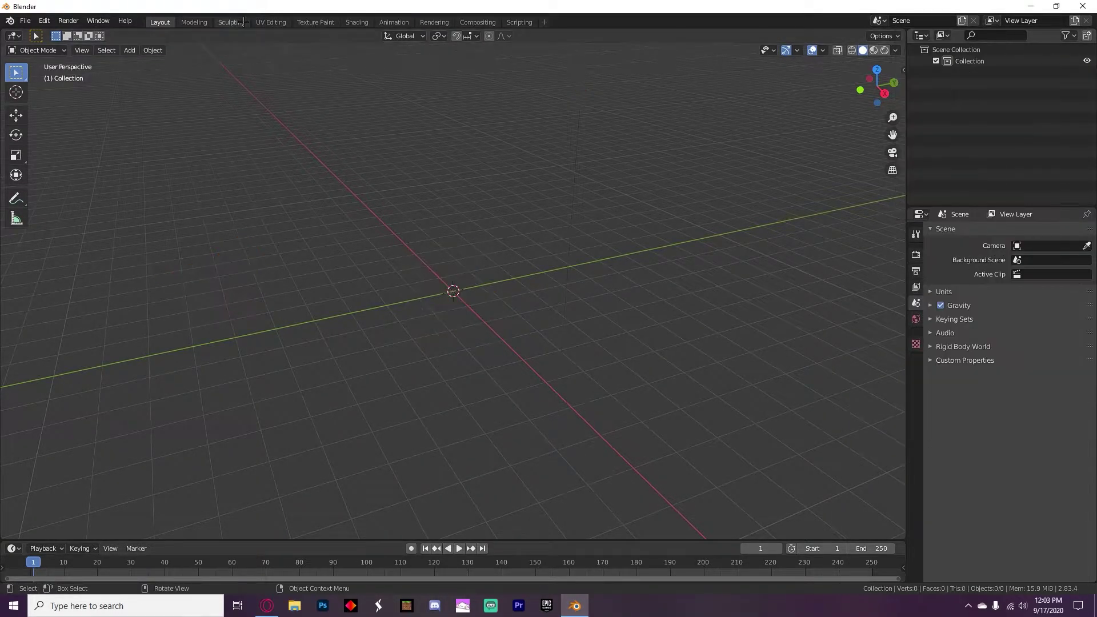
- Begin appending from another file and search the Downloads folder for "ren"
left_click(26, 21)
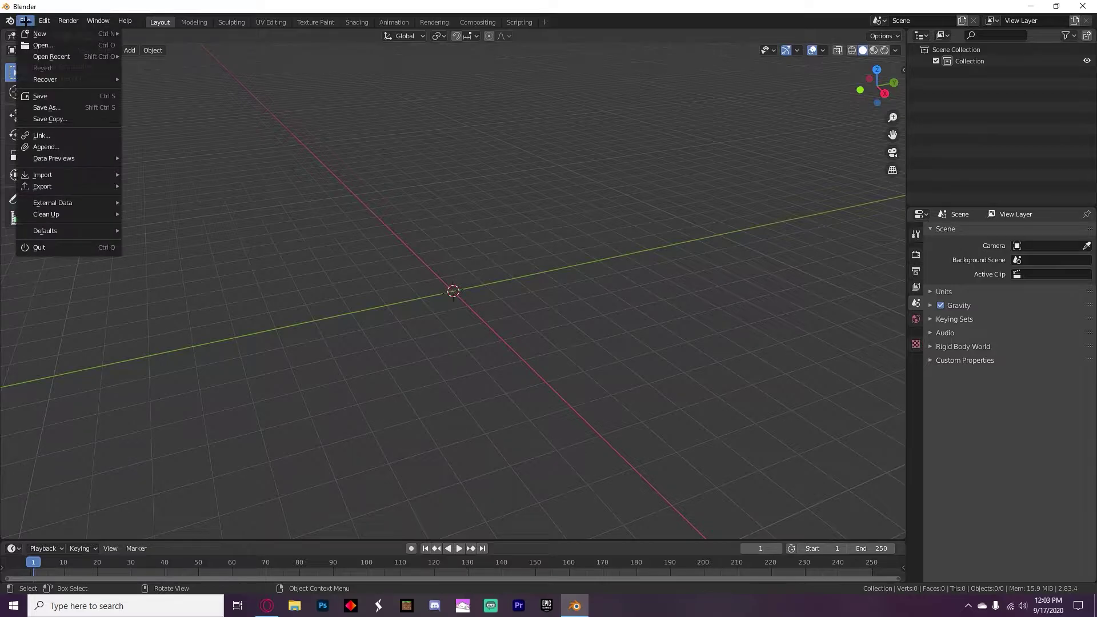
left_click(28, 147)
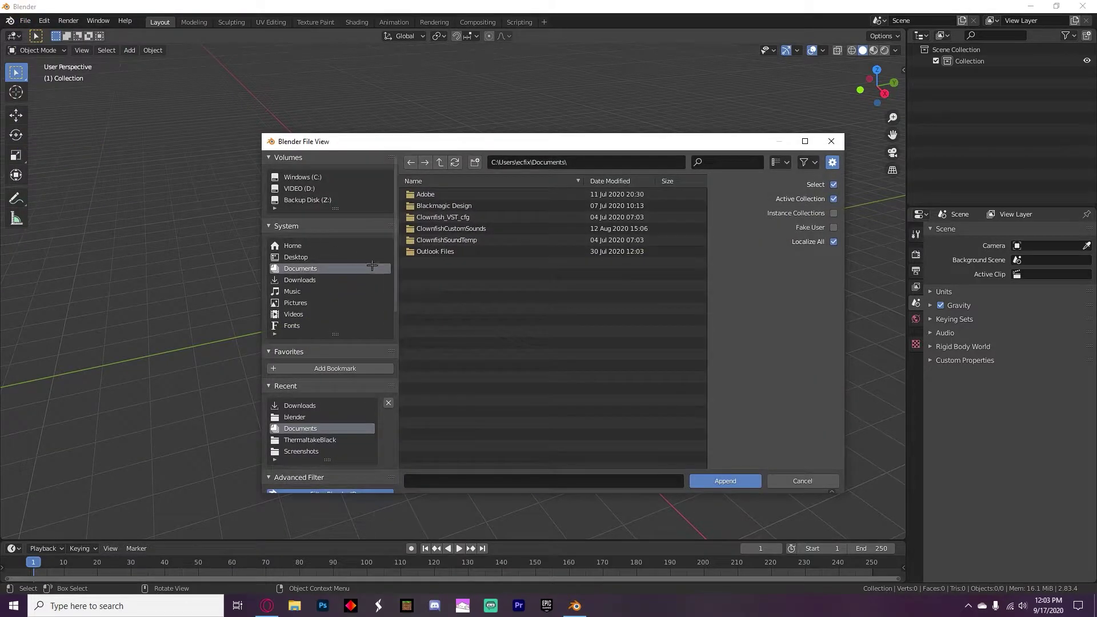
left_click(332, 280)
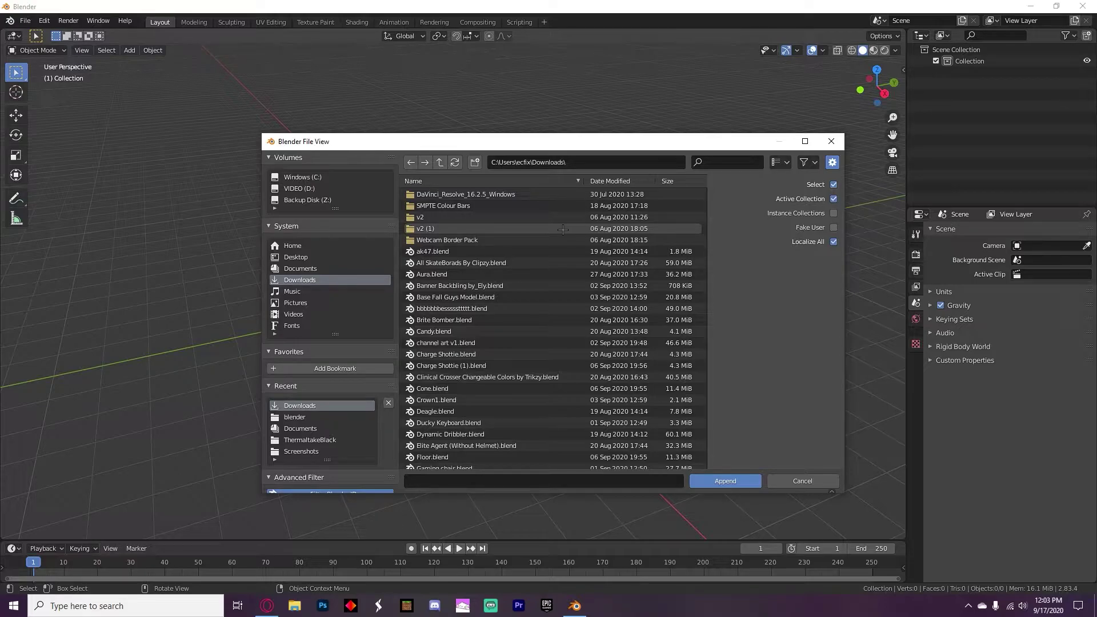
left_click(718, 167)
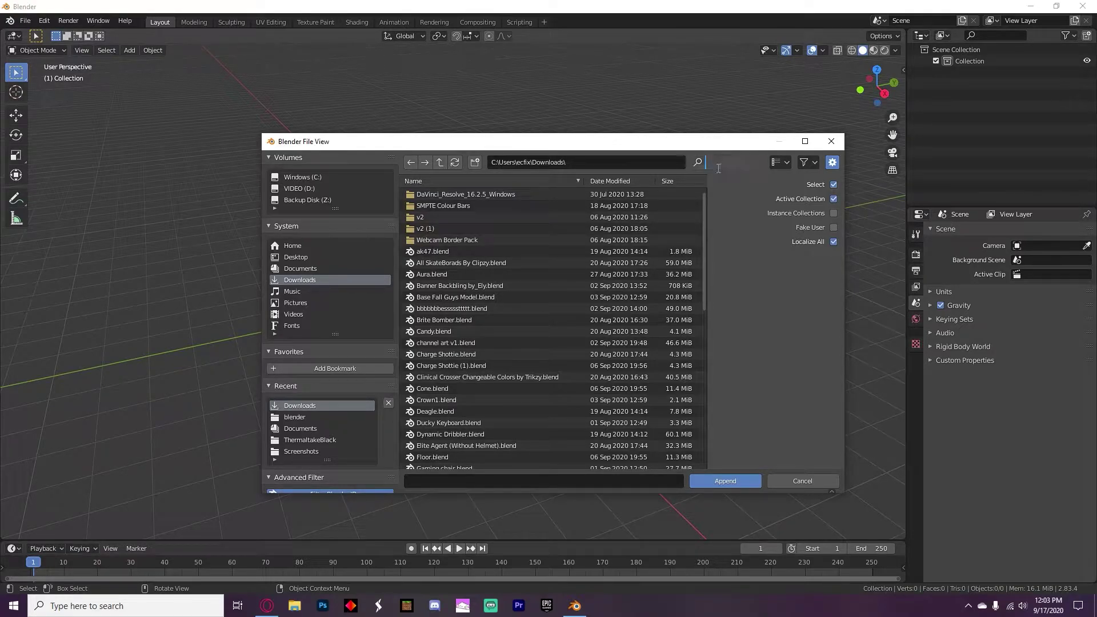
type("ren")
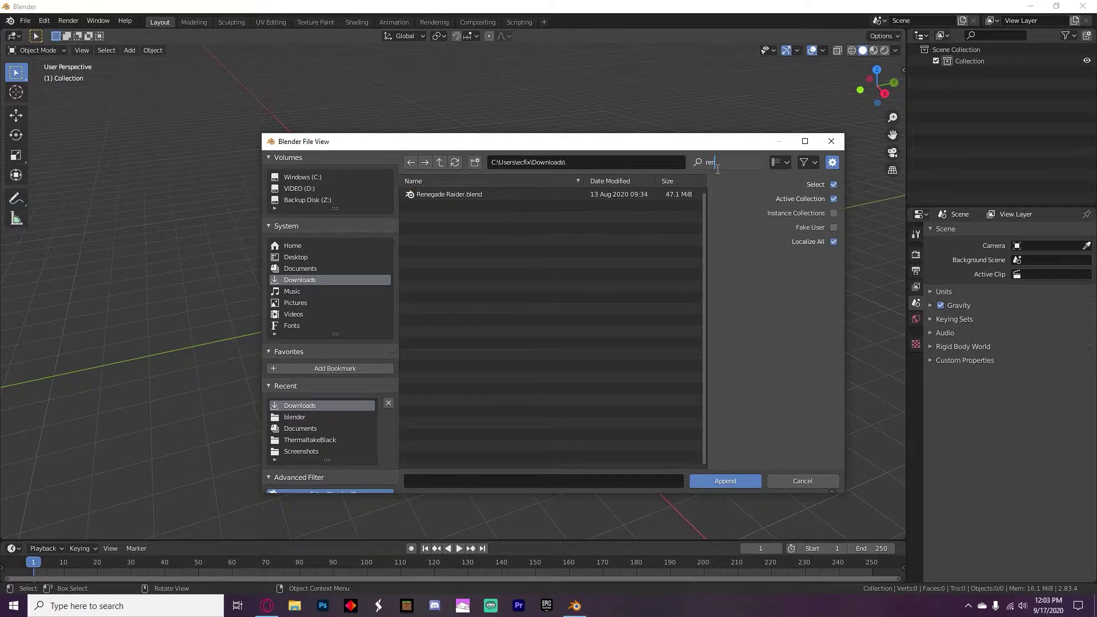
key("Return")
- Append all three objects from the Object folder of Renegade Raider.blend
left_click(485, 194)
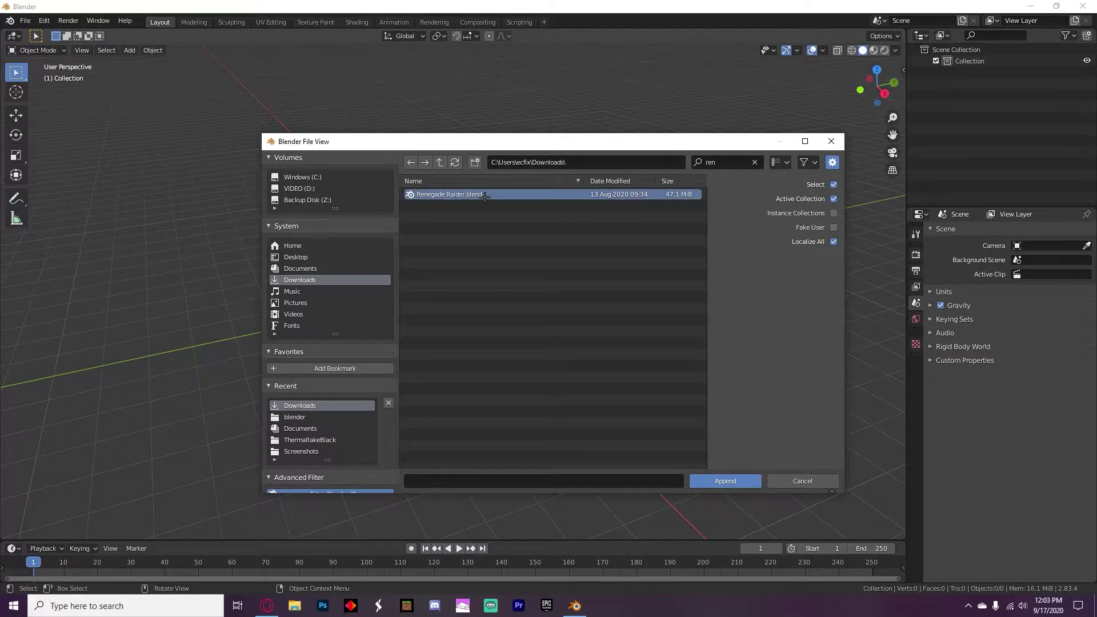
double_click(484, 194)
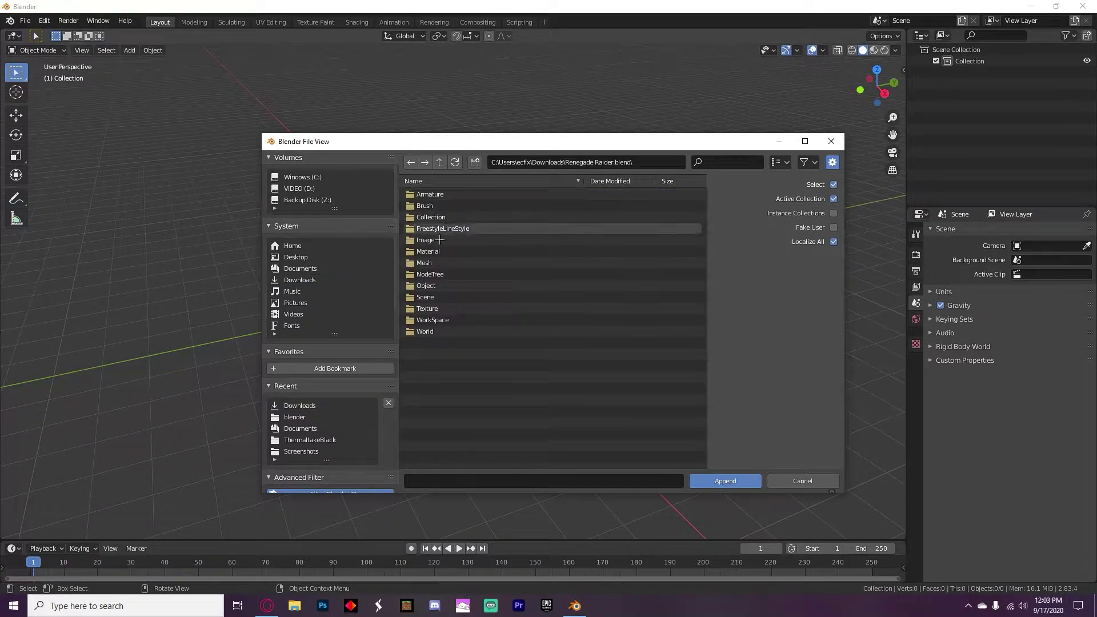
double_click(433, 286)
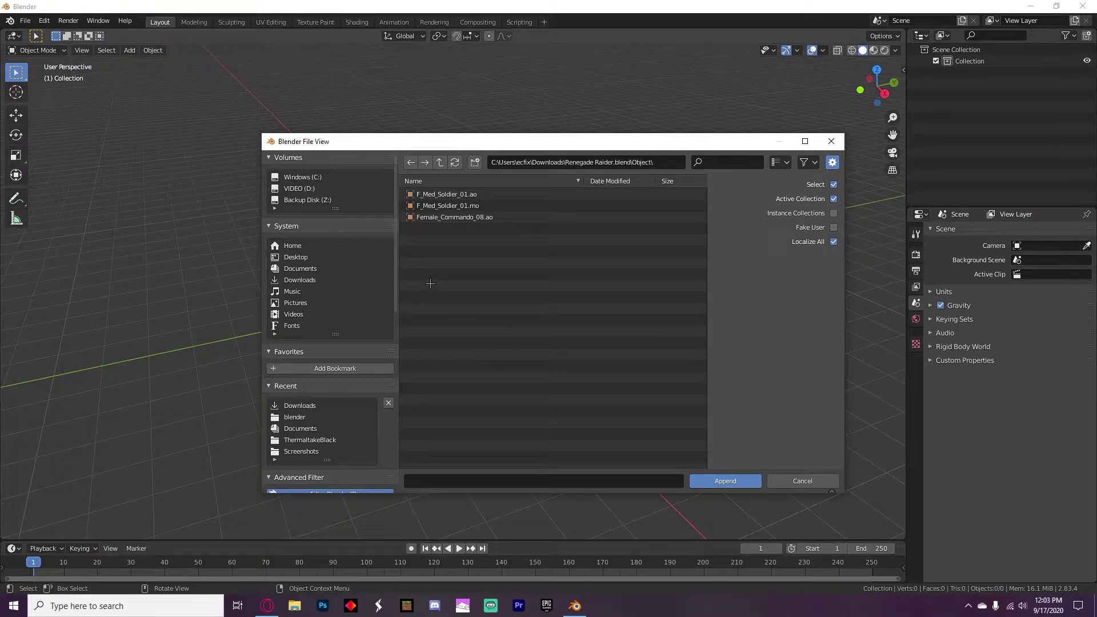
left_click_drag(429, 222, 429, 191)
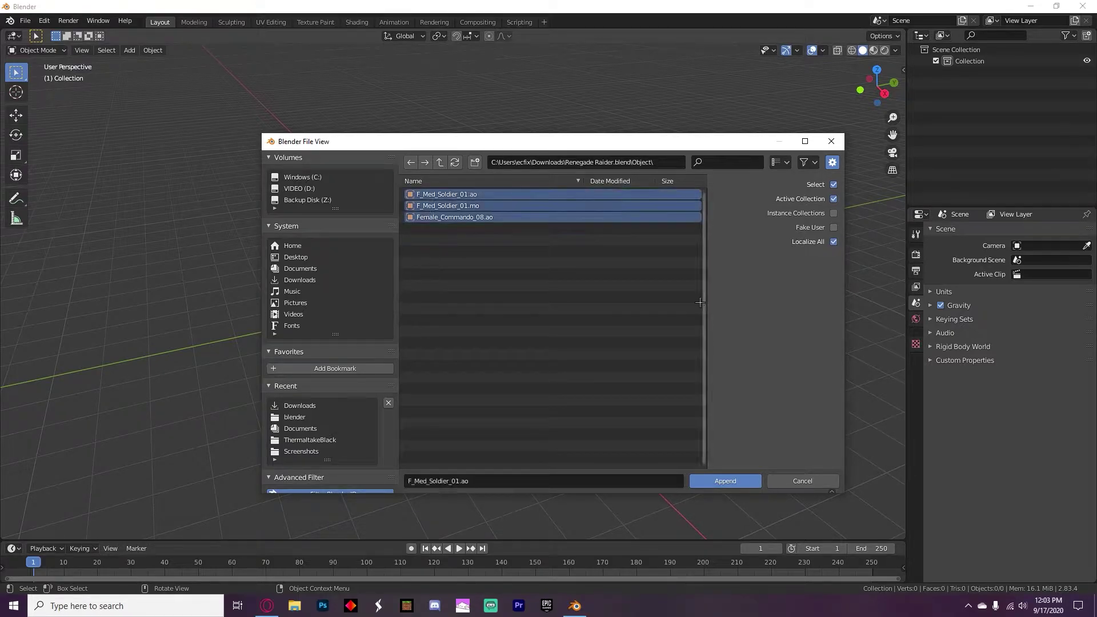
left_click(708, 482)
- Apply smooth shading to the appended character mesh F_Med_Soldier_01.mo
scroll(508, 325, "down", 6)
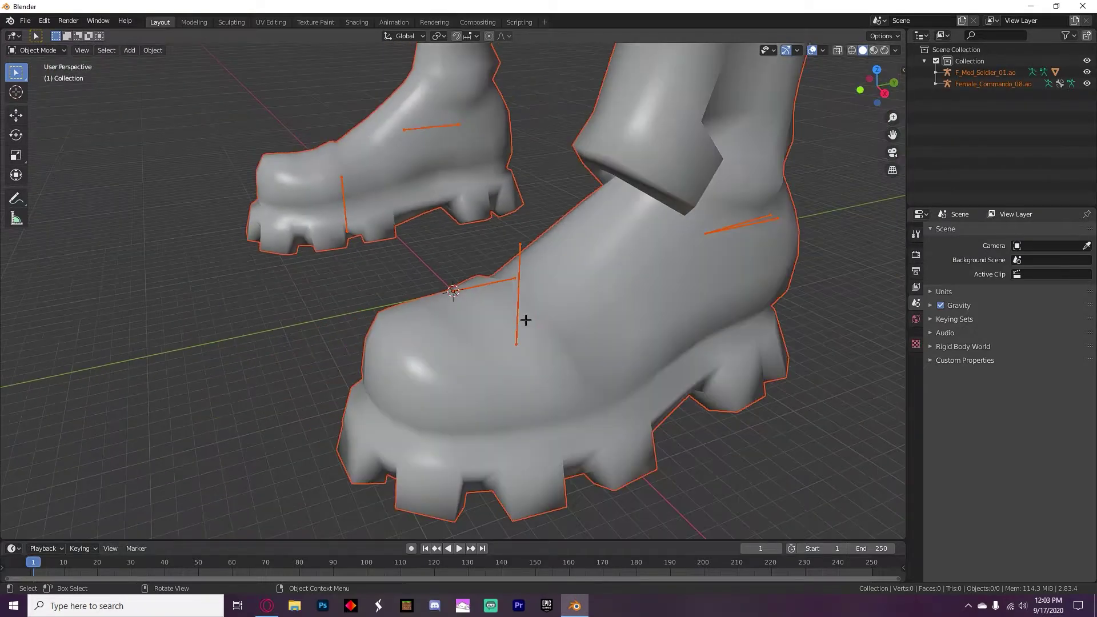
middle_click_drag(514, 269, 645, 247)
scroll(441, 305, "down", 4)
right_click(456, 158)
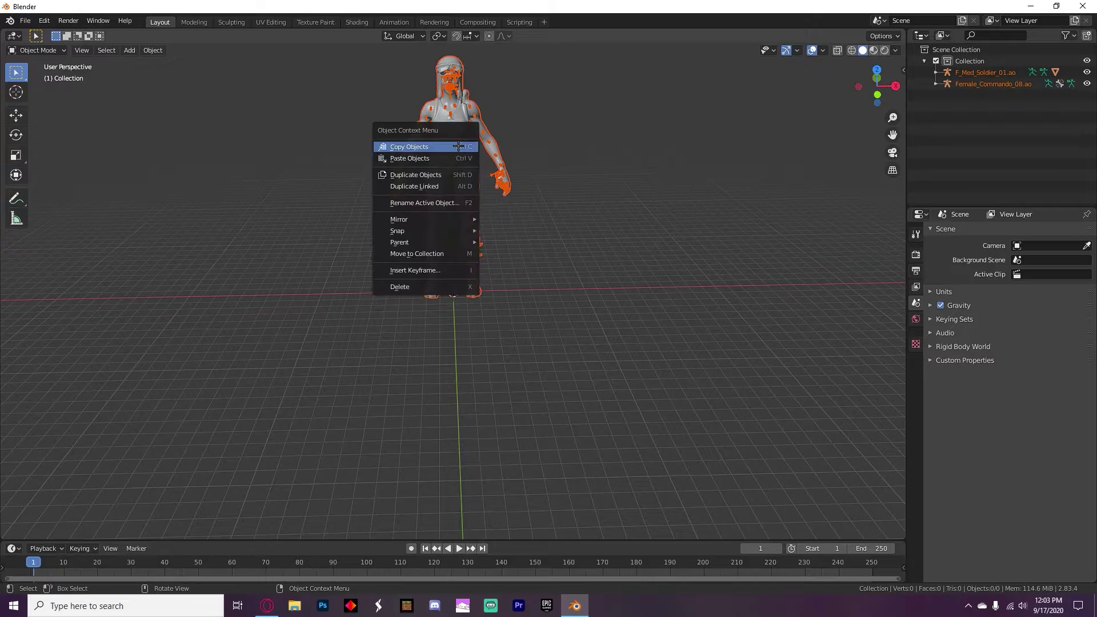
left_click(455, 119)
right_click(456, 119)
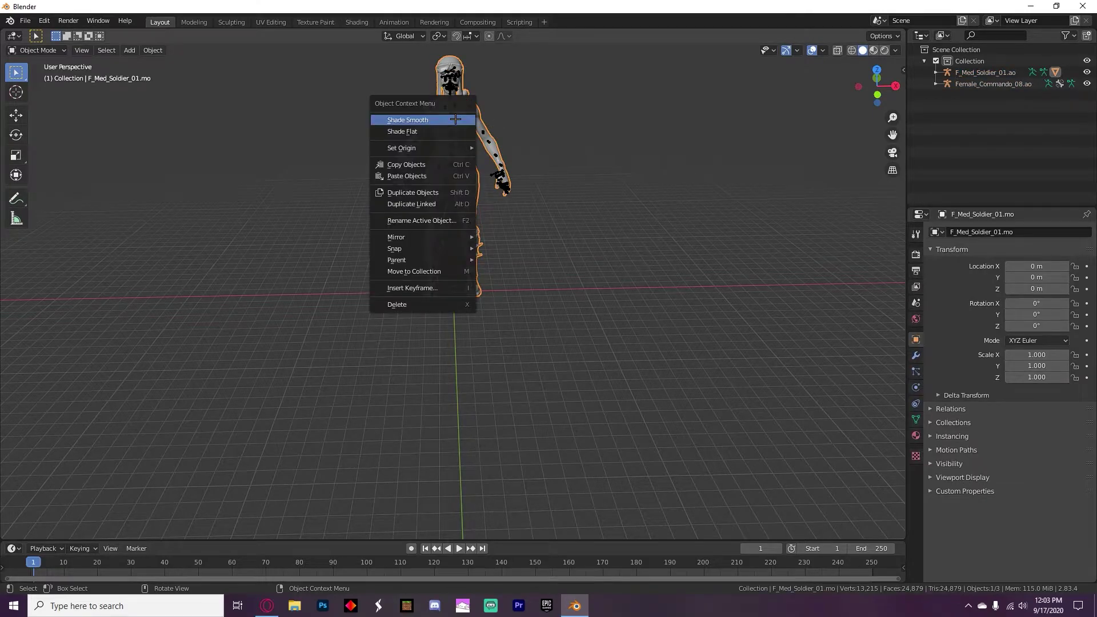
left_click(455, 119)
right_click(455, 119)
left_click(455, 119)
middle_click_drag(455, 118, 399, 109)
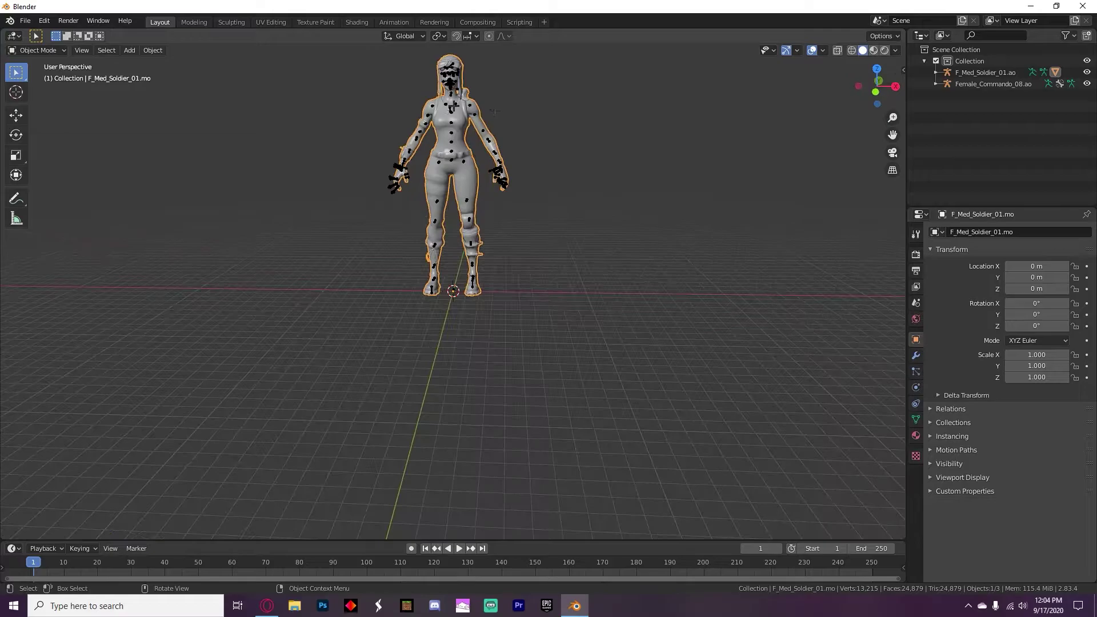
- Show the character's textures with Material Preview shading and deselect the mesh
left_click(873, 51)
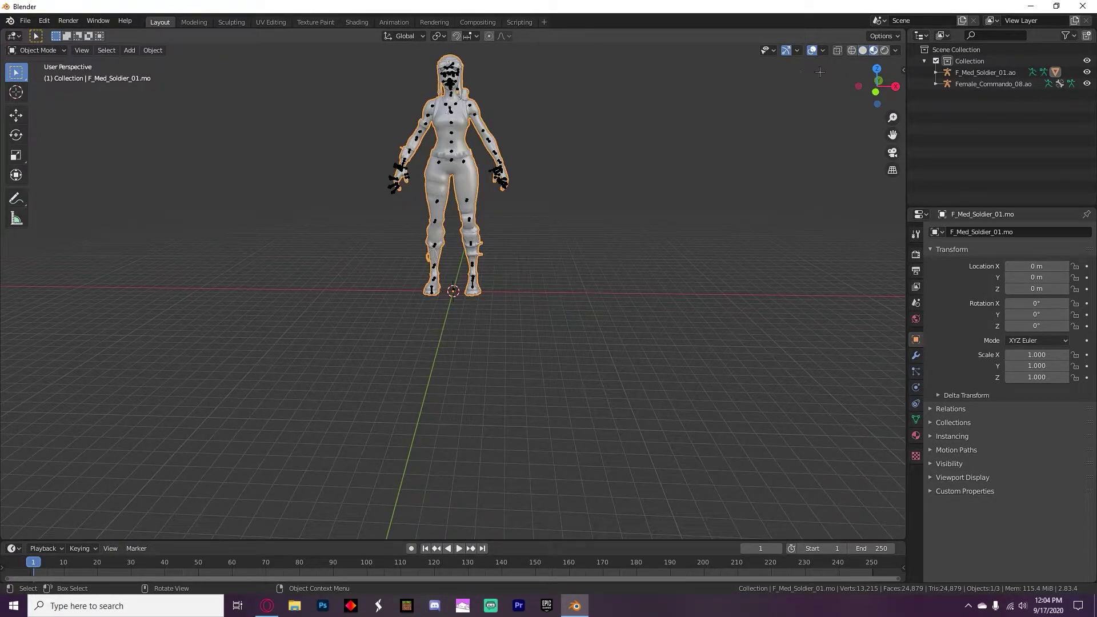
mouse_move(557, 126)
middle_mouse_down()
mouse_move(629, 127)
mouse_move(485, 131)
mouse_move(594, 133)
mouse_move(519, 127)
mouse_move(607, 123)
mouse_move(518, 110)
mouse_move(200, 136)
middle_mouse_up()
left_click(597, 133)
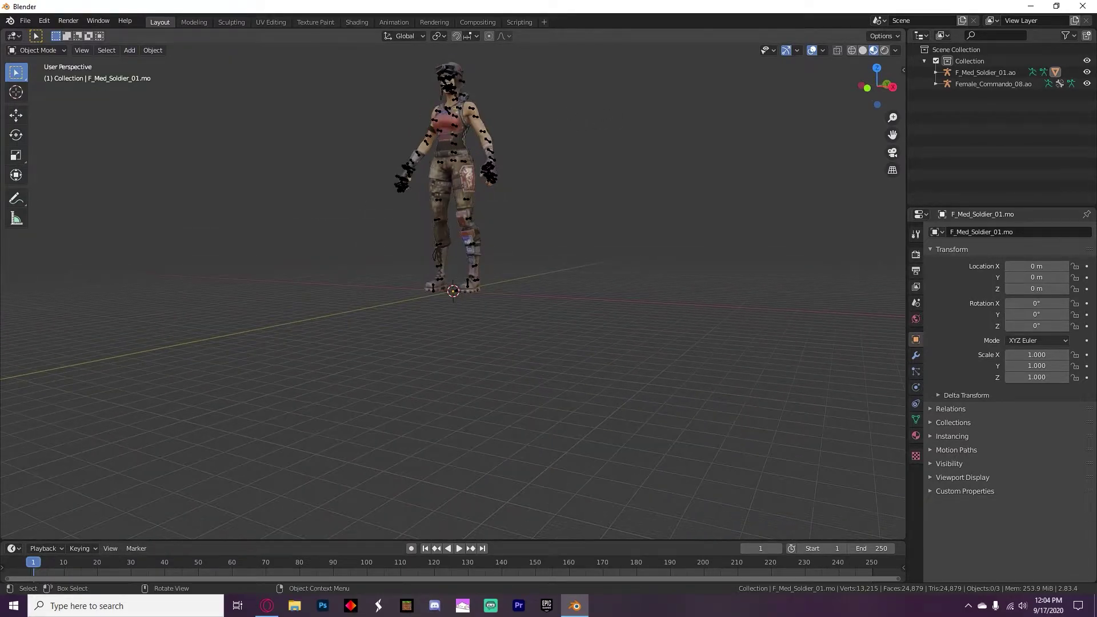
left_click(23, 20)
middle_click_drag(285, 119, 303, 138)
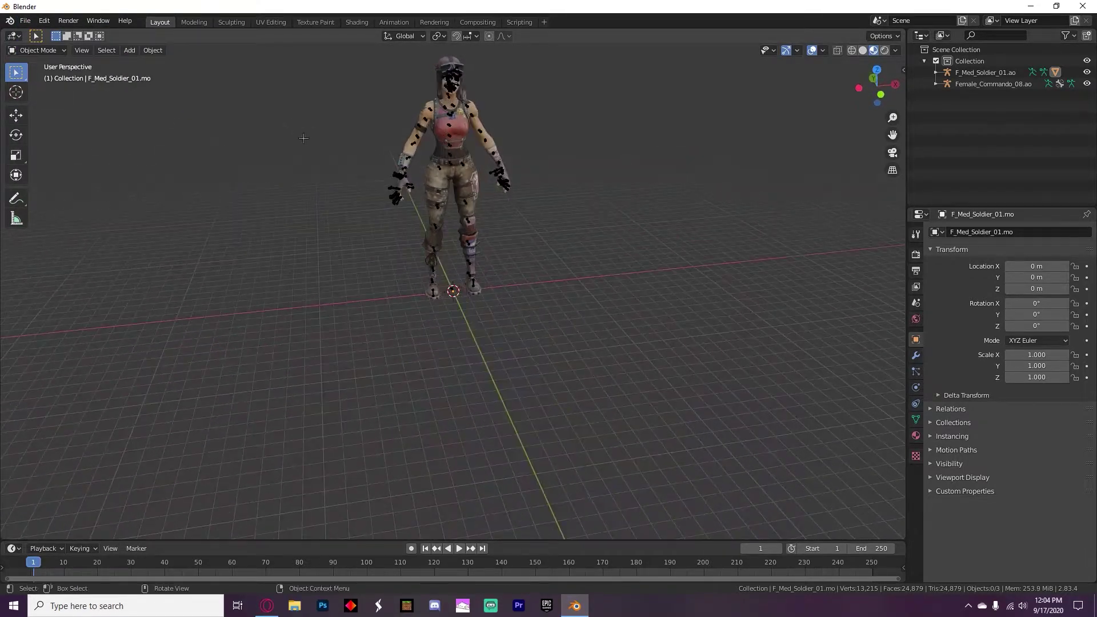
- Begin another append and browse to the Downloads folder
left_click(25, 20)
left_click(63, 144)
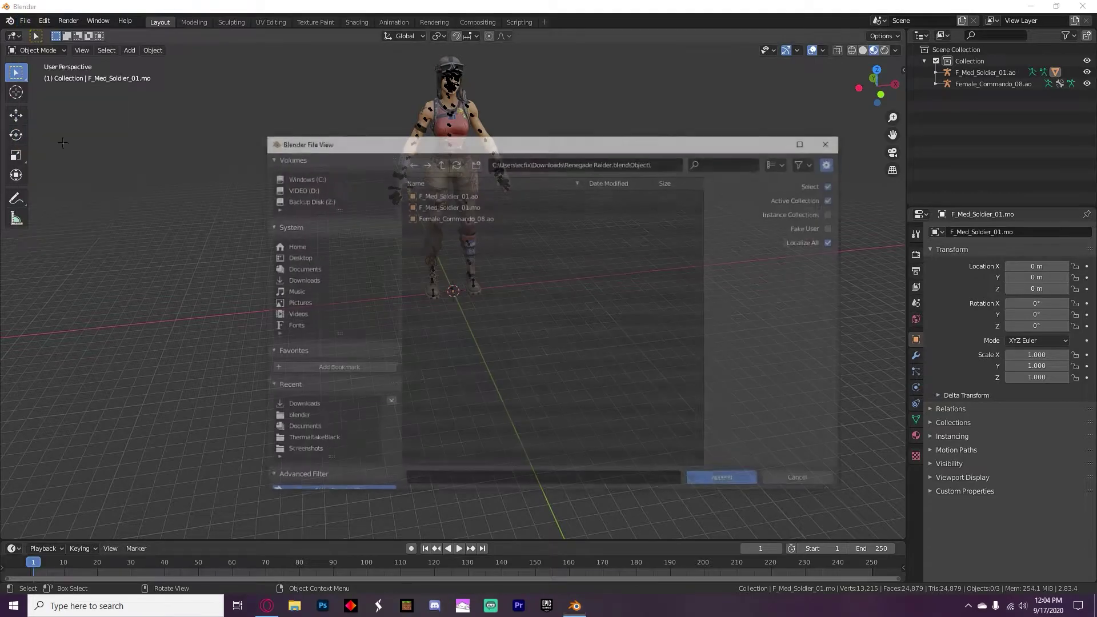
left_click(302, 280)
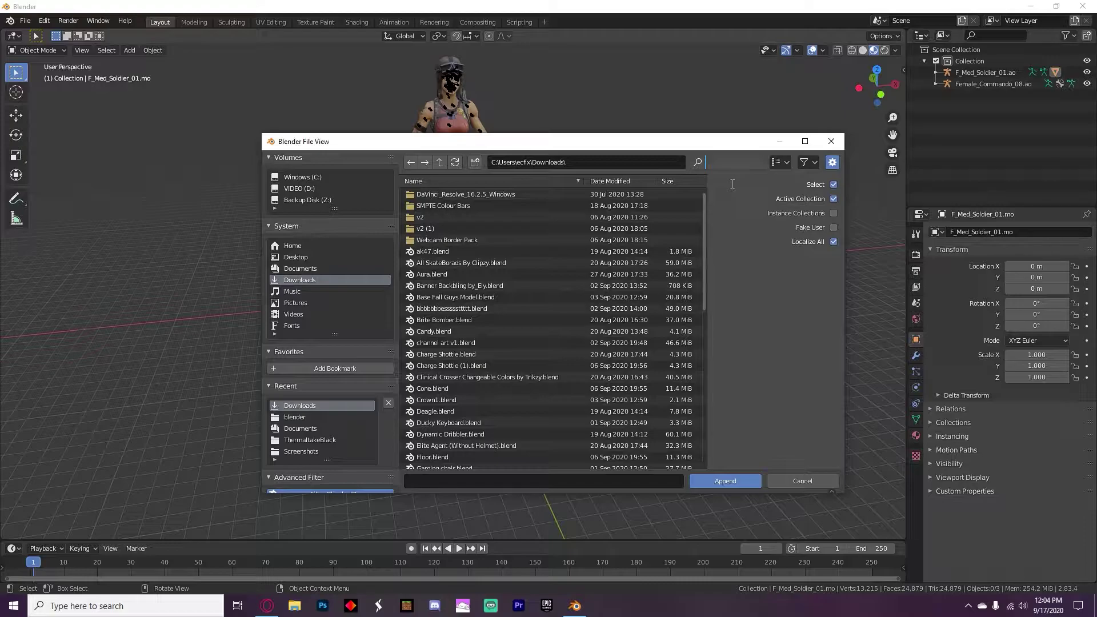
type("pu")
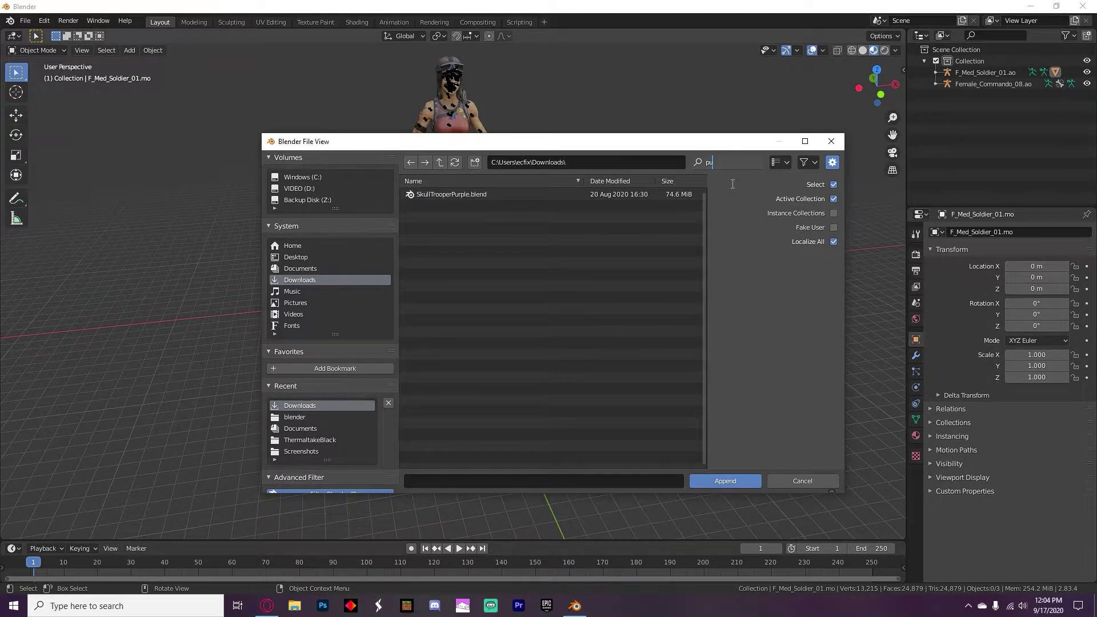
key("BackSpace")
key("BackSpace")
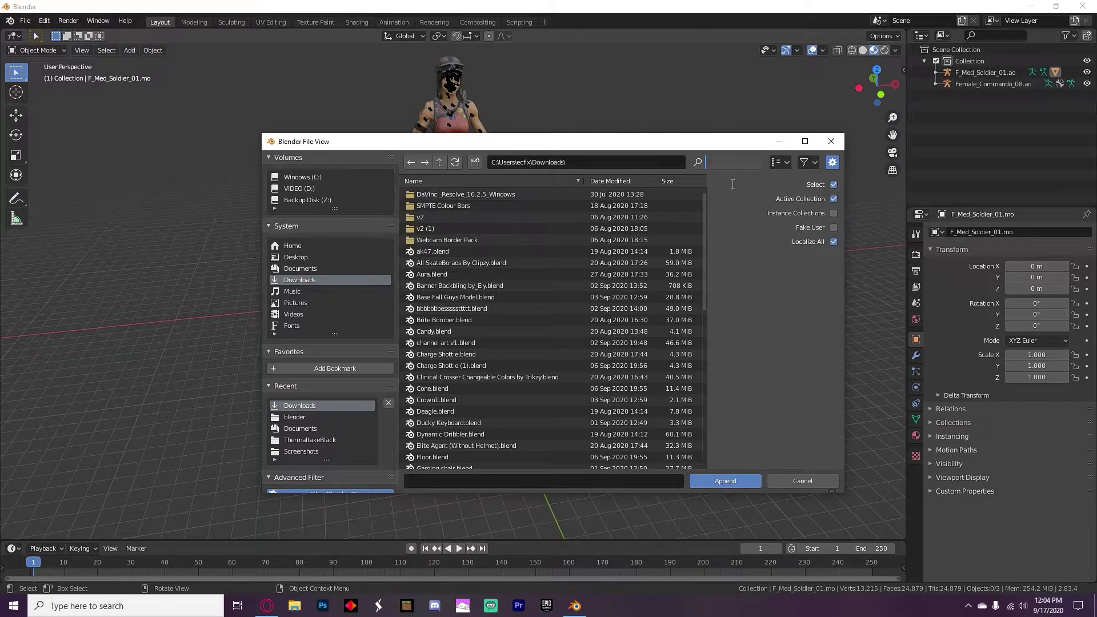
- Search for "sh" and append all objects from the Object folder of Charge Shottie.blend
type("sh")
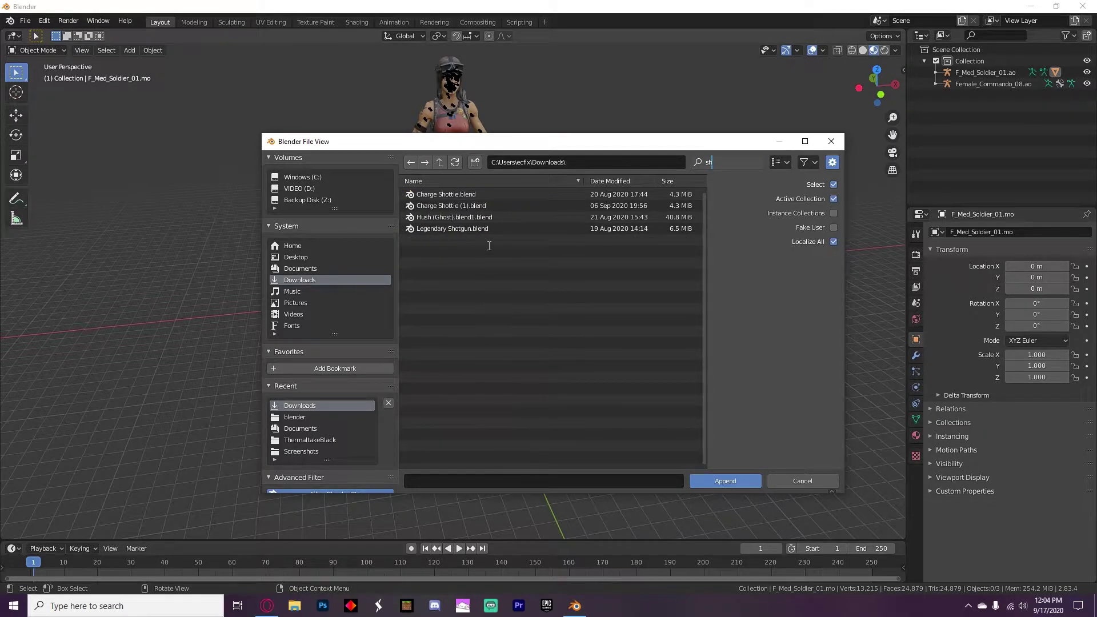
key("Return")
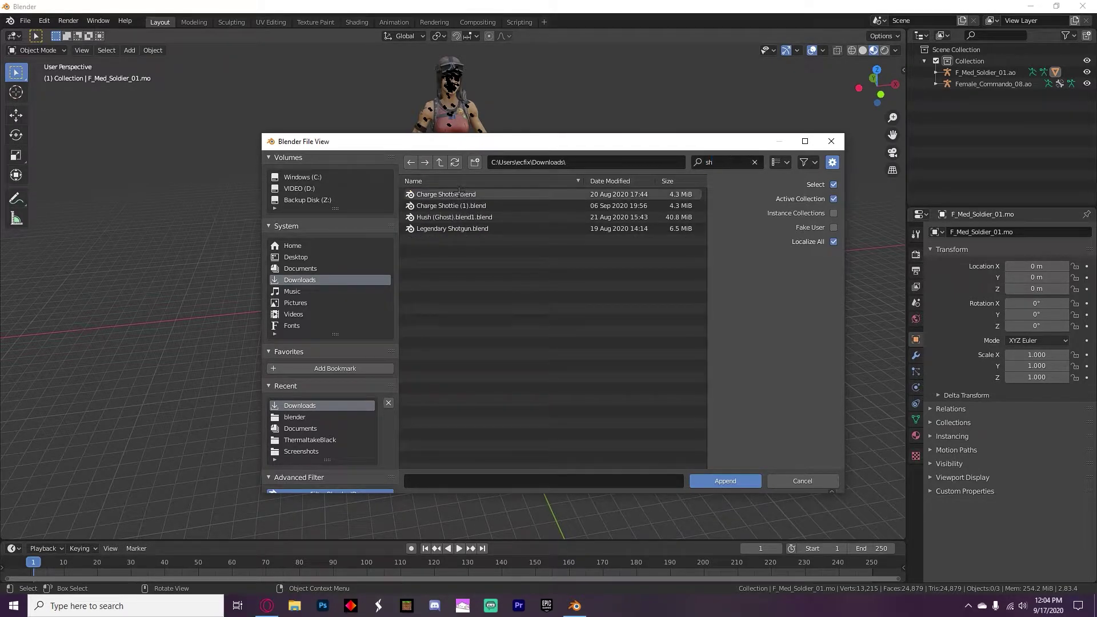
double_click(460, 195)
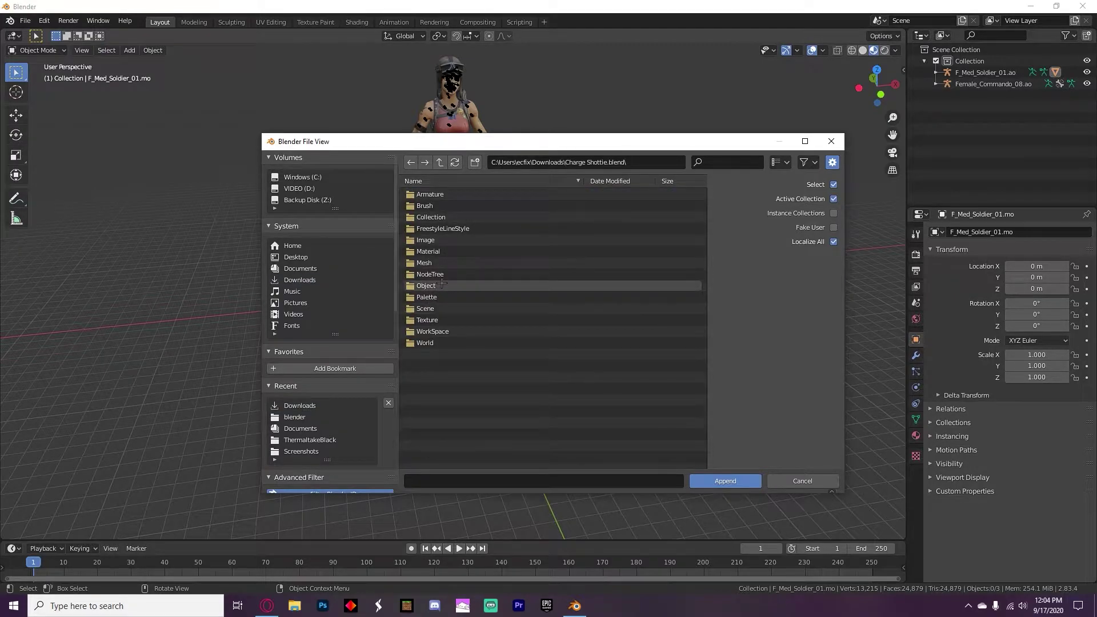
double_click(439, 279)
left_click_drag(412, 234, 440, 195)
left_click(708, 478)
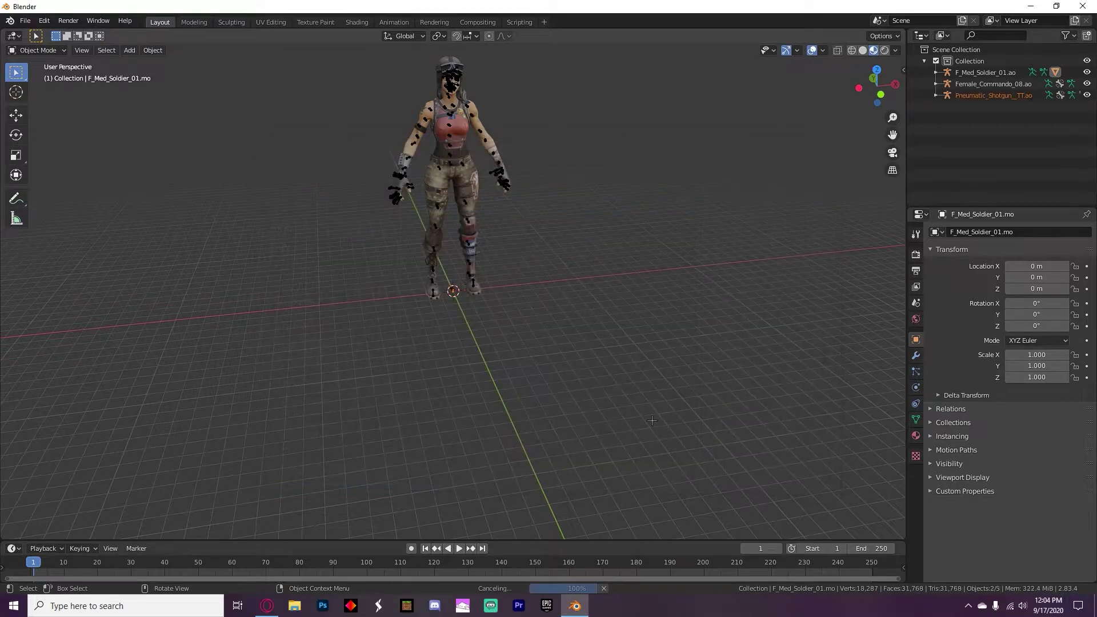
- Scale the tiny shotgun up along the Z and Y axes to a size that suits the character
scroll(584, 347, "up", 10)
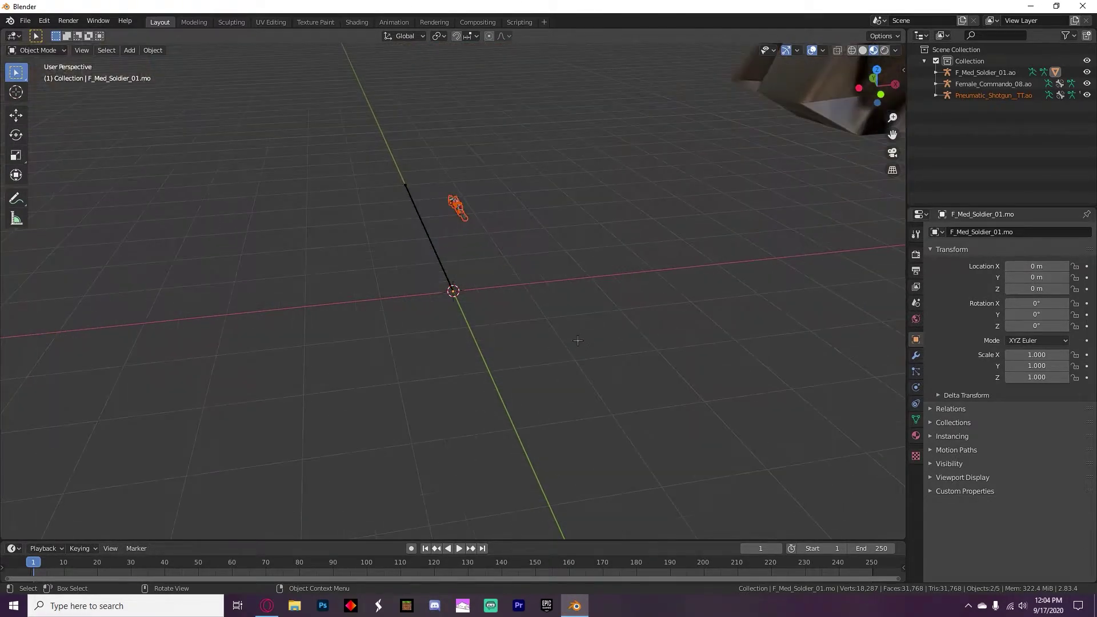
middle_click_drag(483, 228, 531, 225)
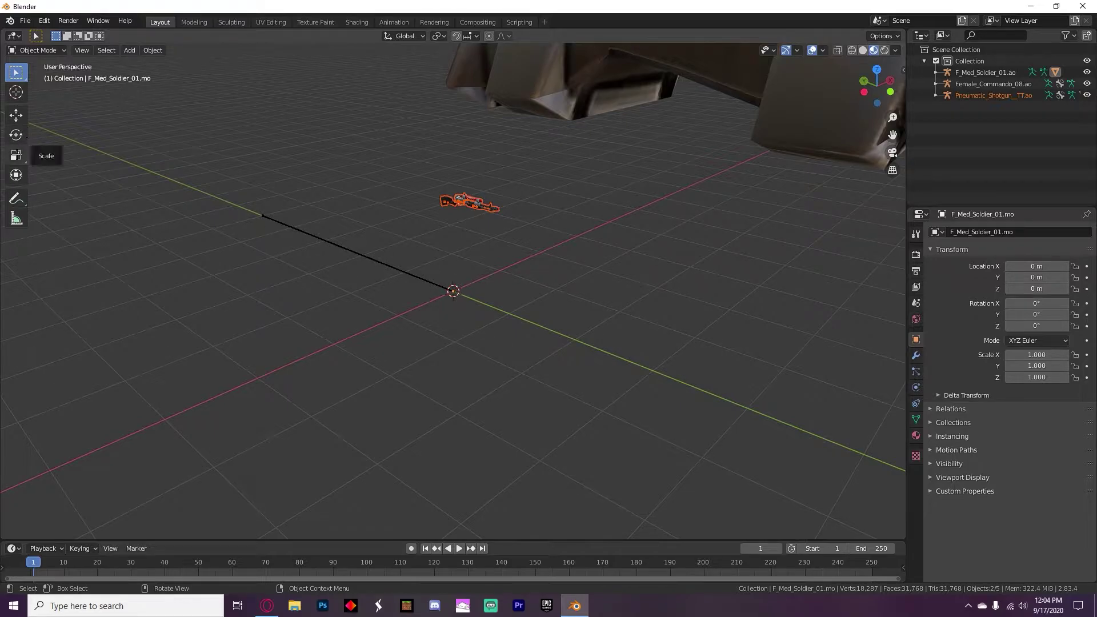
left_click(16, 154)
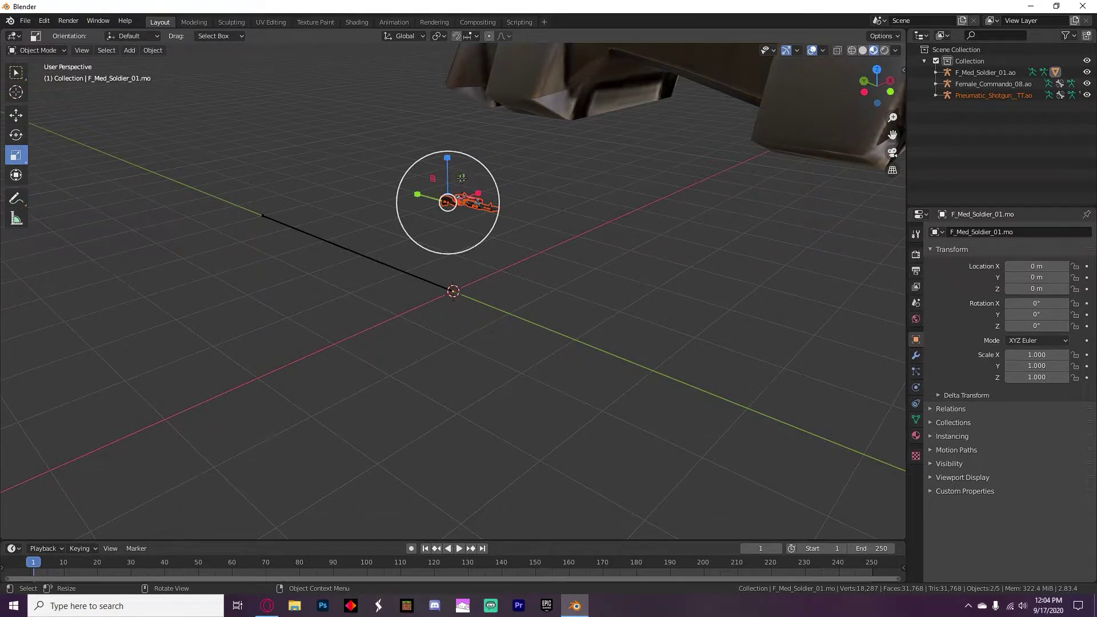
left_click_drag(447, 157, 771, 486)
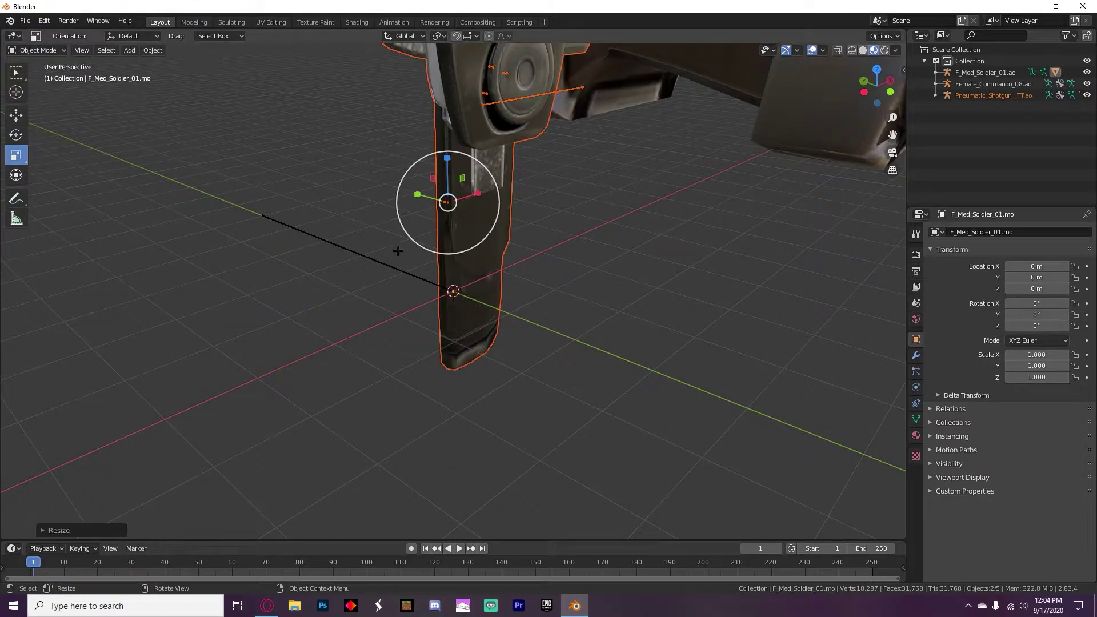
left_click_drag(420, 193, 845, 531)
scroll(544, 254, "down", 11)
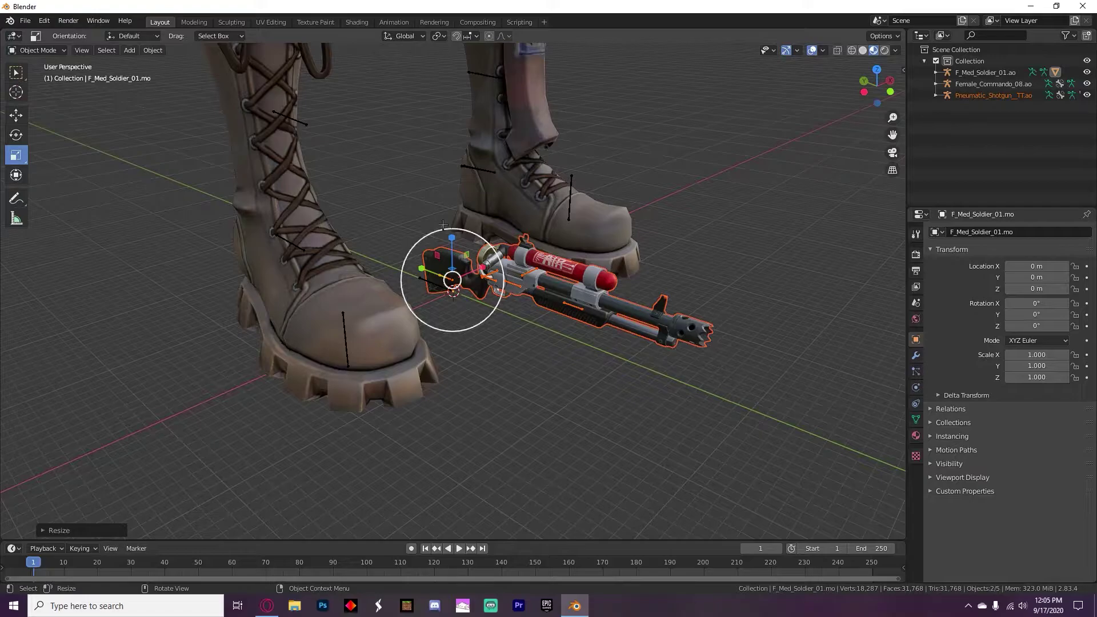
left_click_drag(443, 243, 395, 259)
scroll(607, 247, "down", 5)
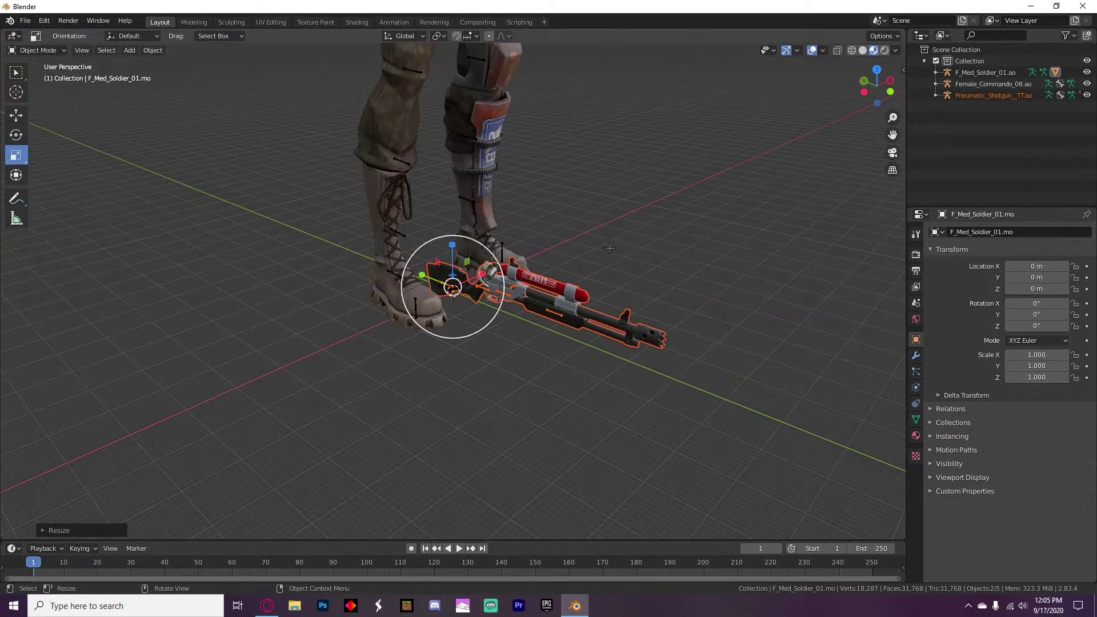
- Widen the shotgun along the X axis until its thickness matches its enlarged length and height
middle_click_drag(610, 248, 530, 214)
left_click_drag(504, 293, 517, 289)
middle_click_drag(517, 288, 495, 291)
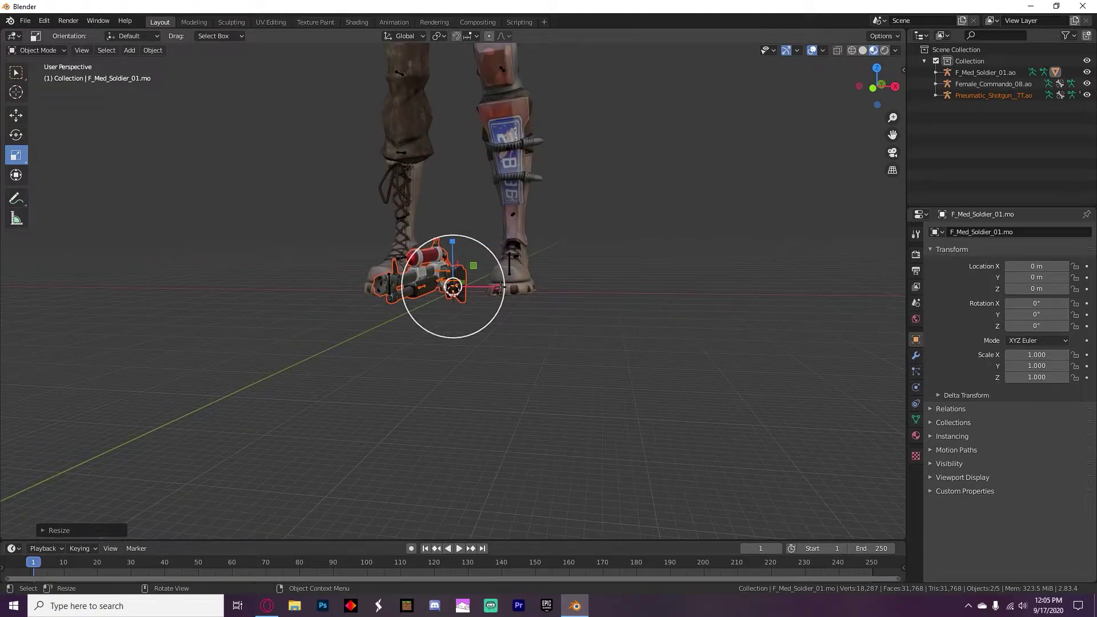
left_click_drag(500, 287, 513, 287)
middle_click_drag(513, 286, 501, 274)
left_click_drag(496, 286, 502, 286)
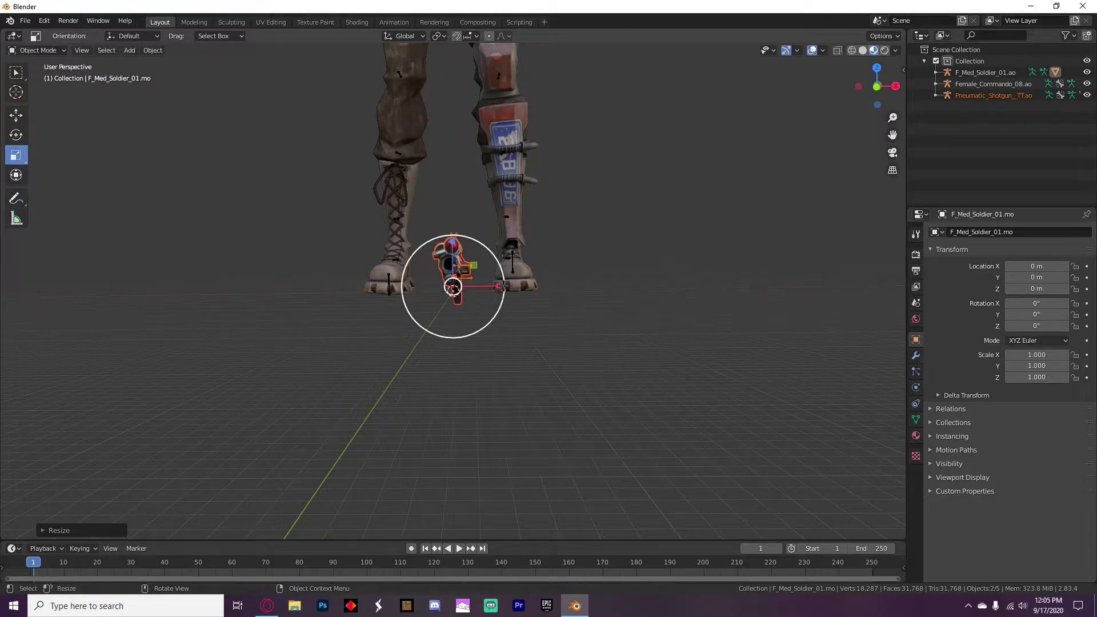
- Raise the shotgun off the ground along the Z axis to about the character's knee height
middle_click_drag(501, 286, 580, 288)
left_click(19, 115)
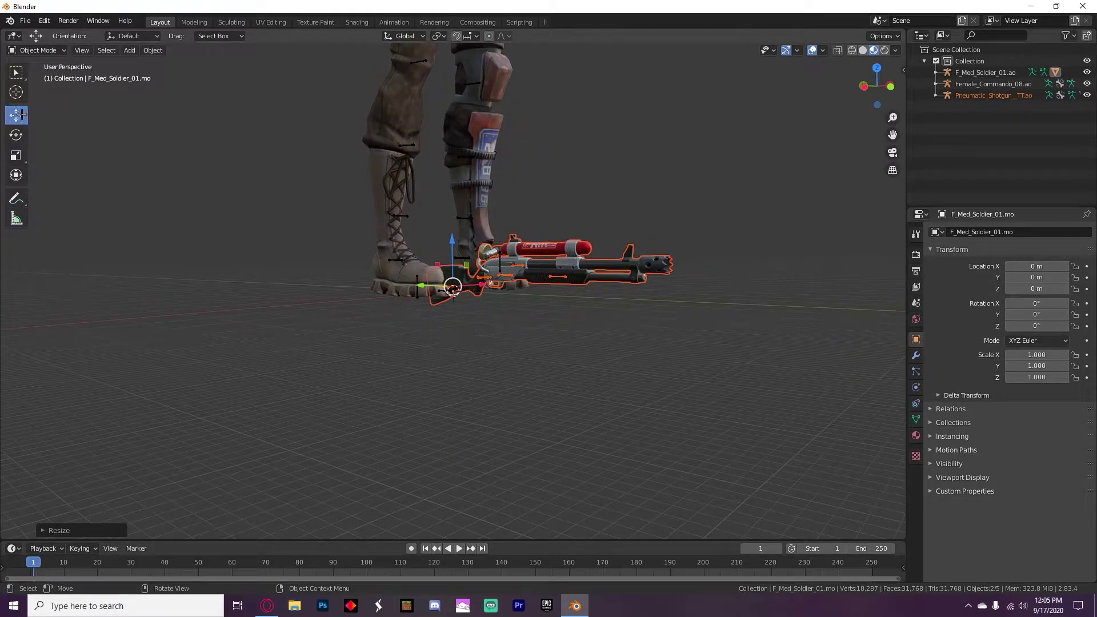
left_click_drag(455, 250, 454, 127)
- Rotate the shotgun about the Z axis so that it points sideways along the X axis
scroll(455, 127, "down", 2)
middle_click_drag(261, 169, 232, 208)
left_click(16, 135)
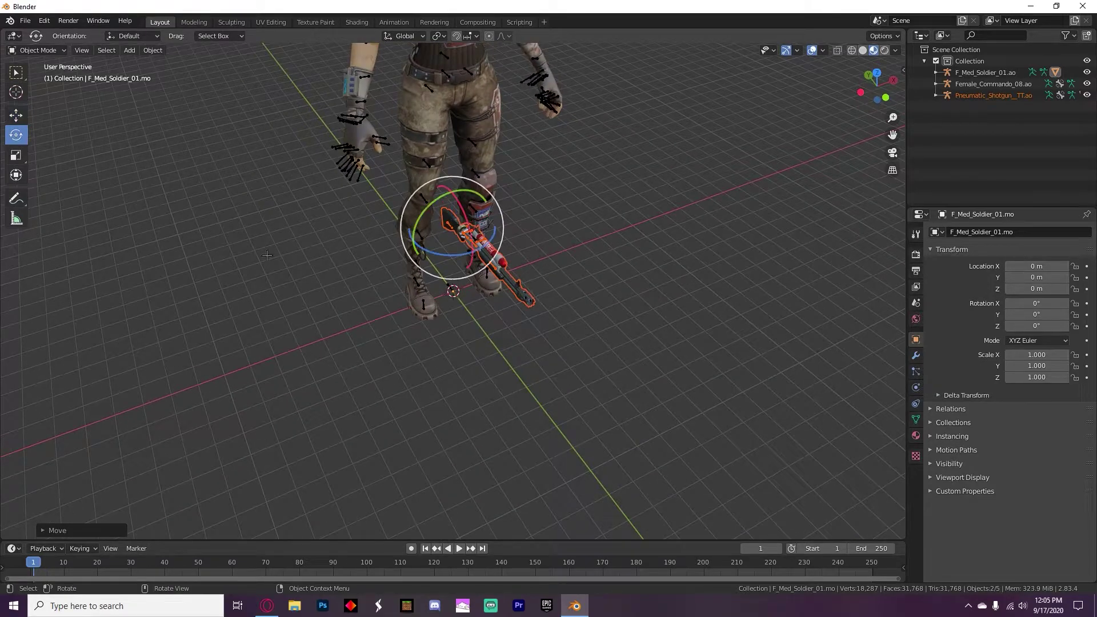
left_click_drag(447, 250, 473, 197)
key("ctrl+z")
key("ctrl+z")
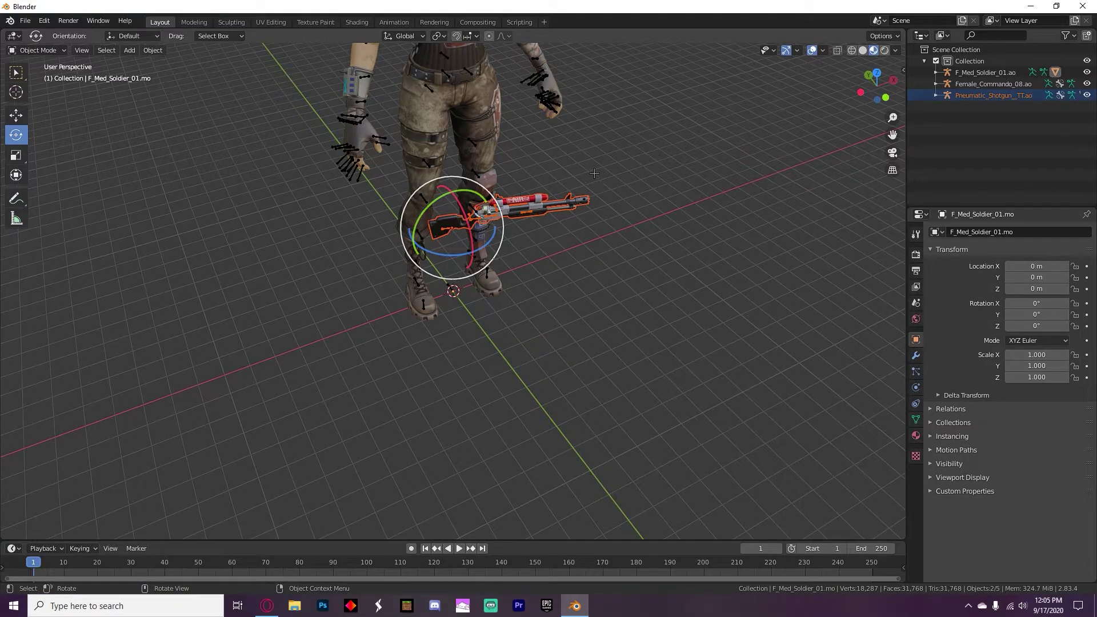
- Move the shotgun out in front of the character, clear of her legs, and deselect it
left_click(16, 115)
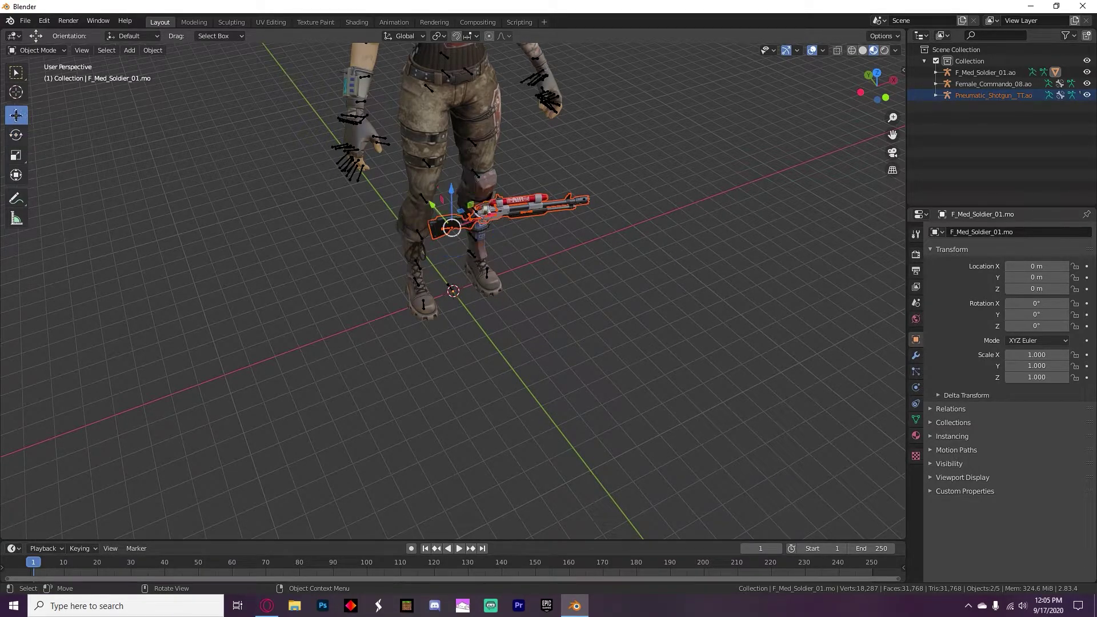
left_click_drag(441, 214, 599, 399)
left_click(605, 309)
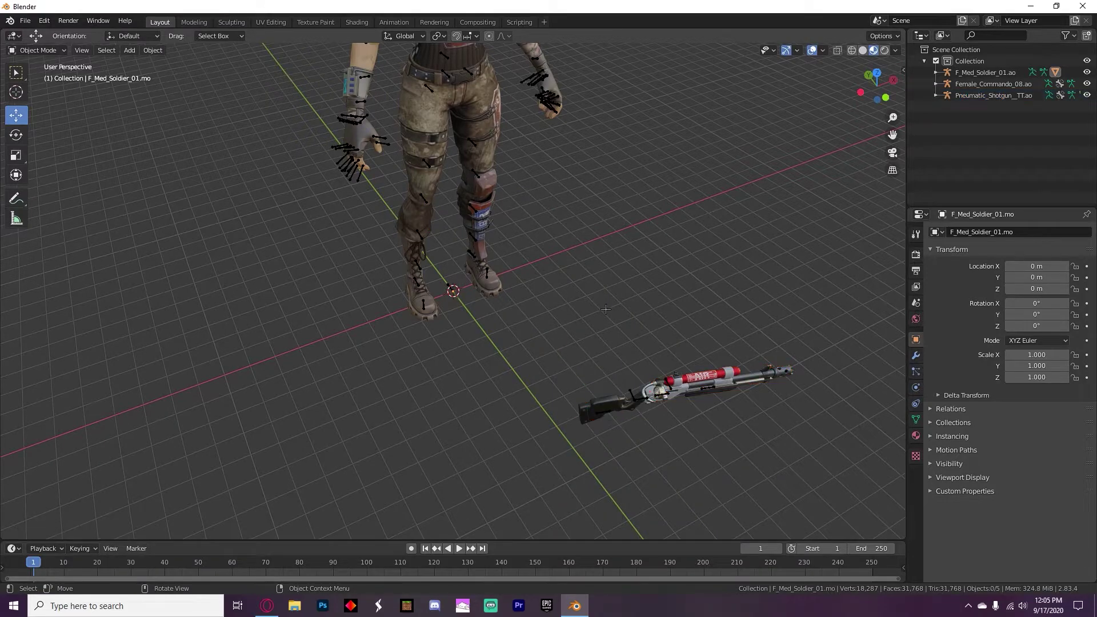
- Add a camera to the scene
middle_click_drag(605, 309, 579, 274)
scroll(579, 274, "down", 4)
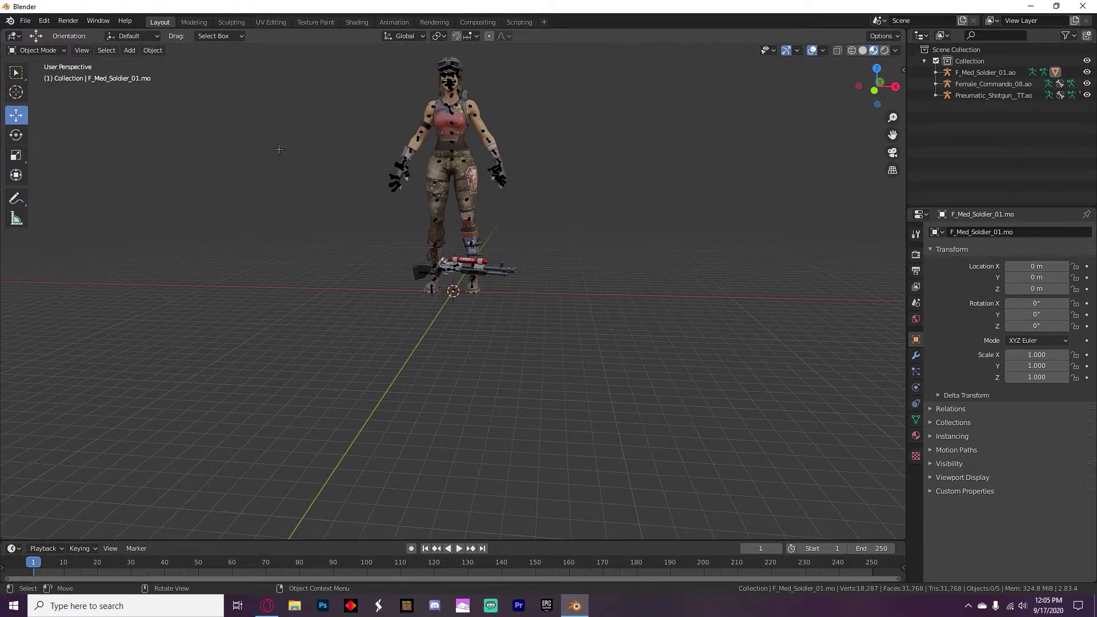
middle_click_drag(279, 149, 316, 185)
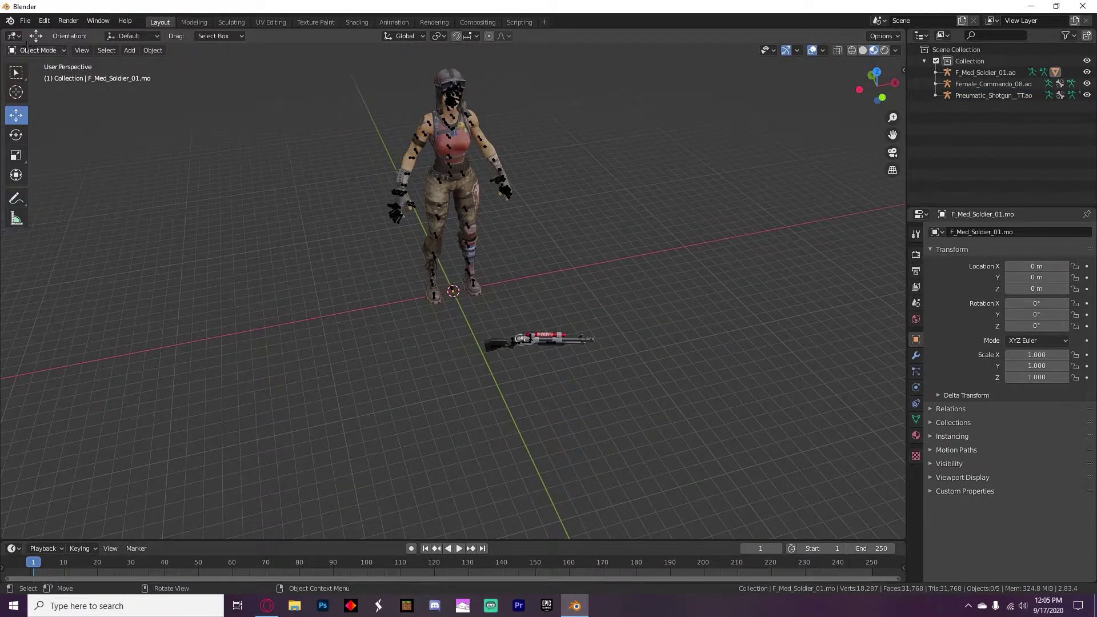
left_click(126, 52)
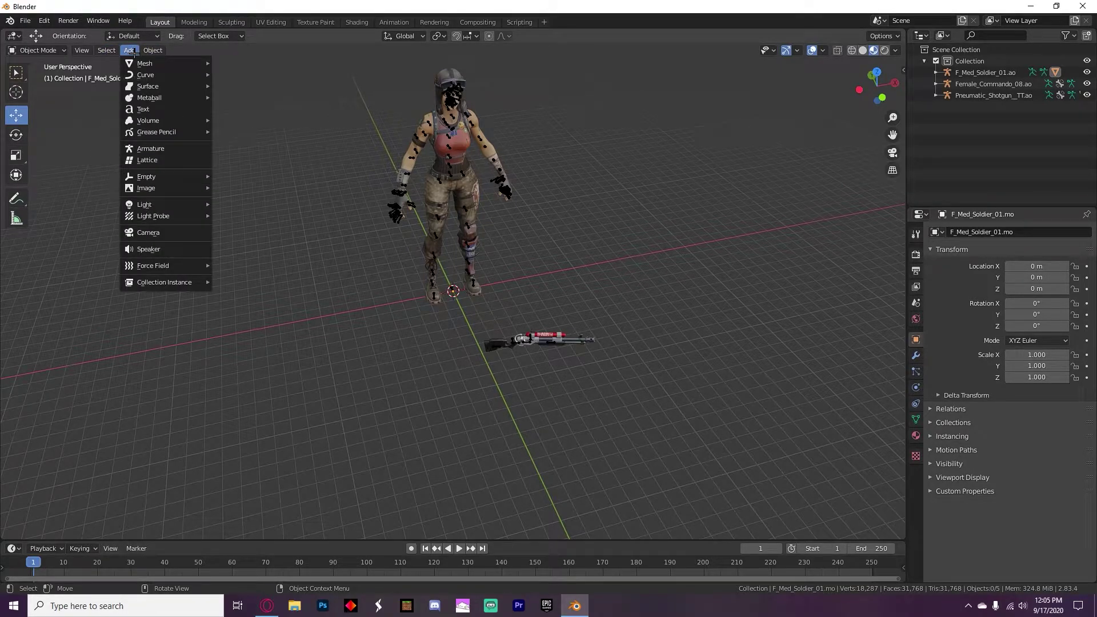
left_click(147, 232)
- Move the camera in front of the character and up, to about Y -96.9 m and Z 167 m
scroll(349, 412, "up", 10)
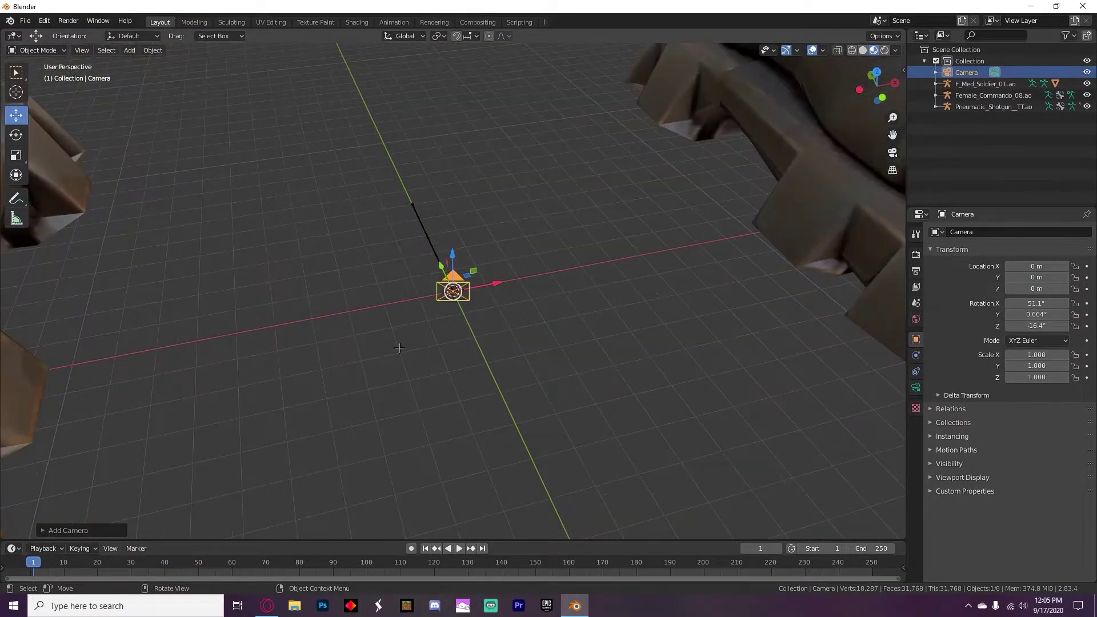
middle_click_drag(400, 349, 465, 293)
left_click_drag(451, 273, 446, 133)
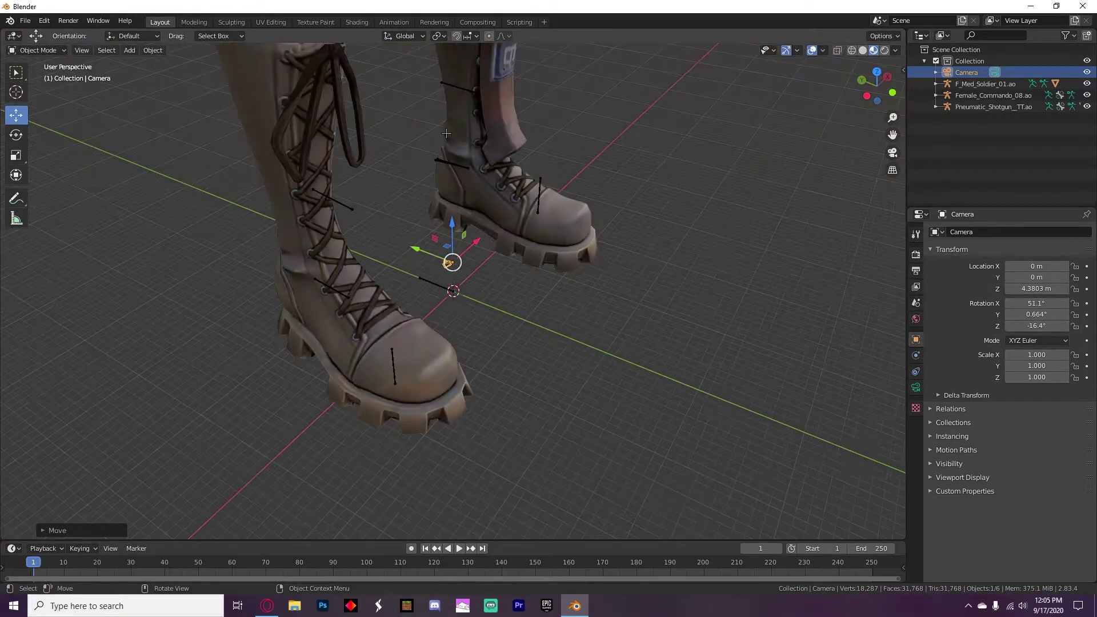
left_click_drag(419, 247, 709, 322)
scroll(708, 322, "down", 7)
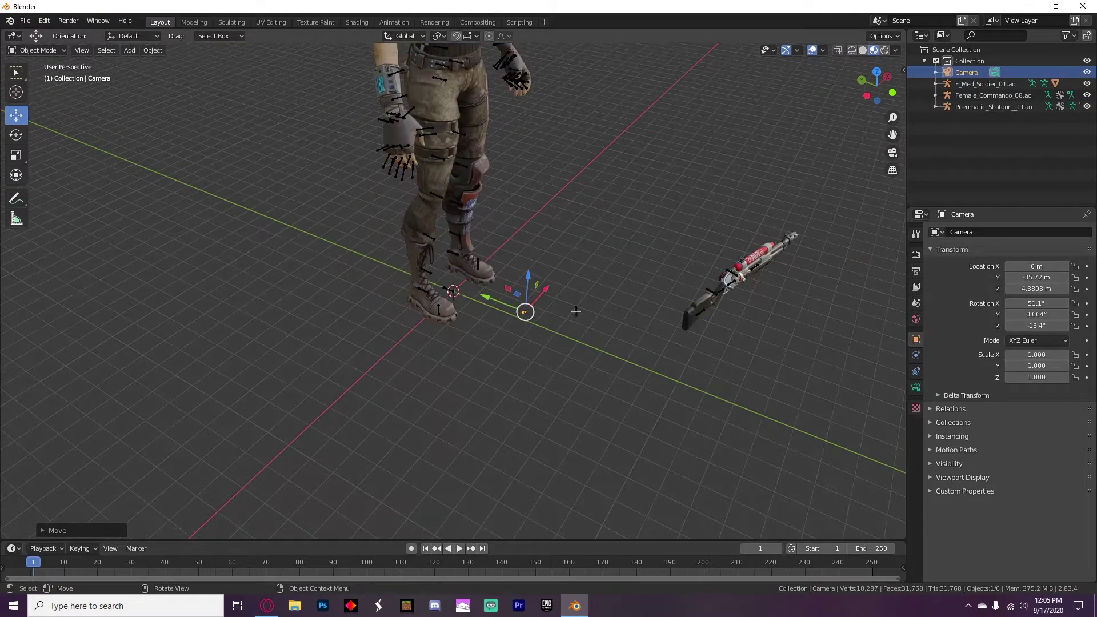
left_click_drag(523, 281, 700, 146)
scroll(523, 208, "down", 6)
left_click_drag(542, 205, 544, 129)
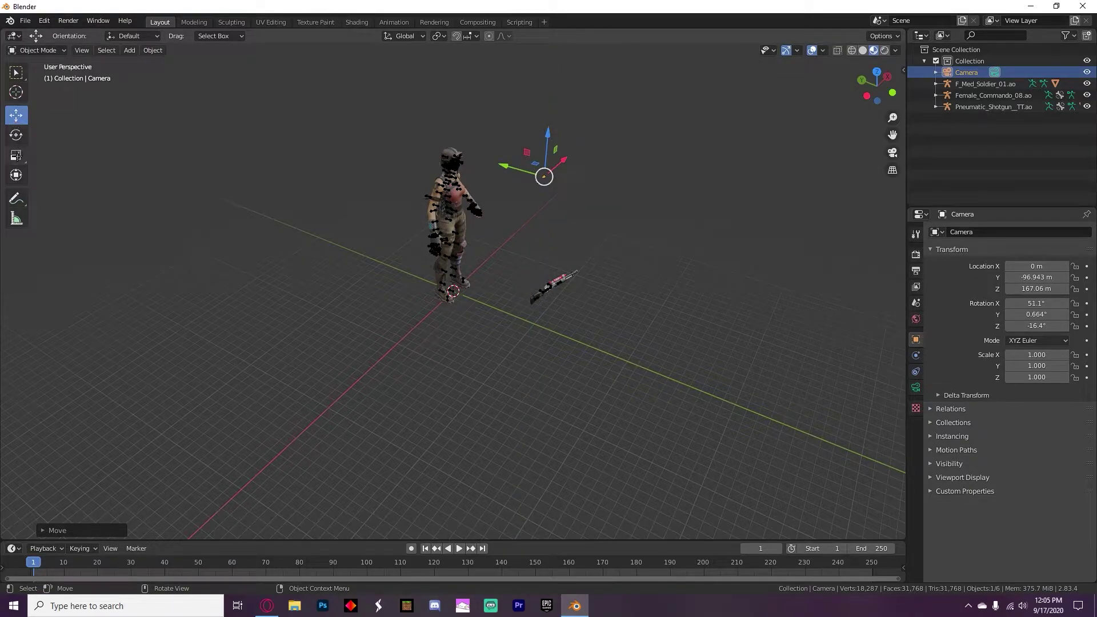
- Scale the tiny camera up to about X 54.2, Y 45.2 and Z 37.5
left_click(17, 156)
left_click_drag(555, 149, 727, 126)
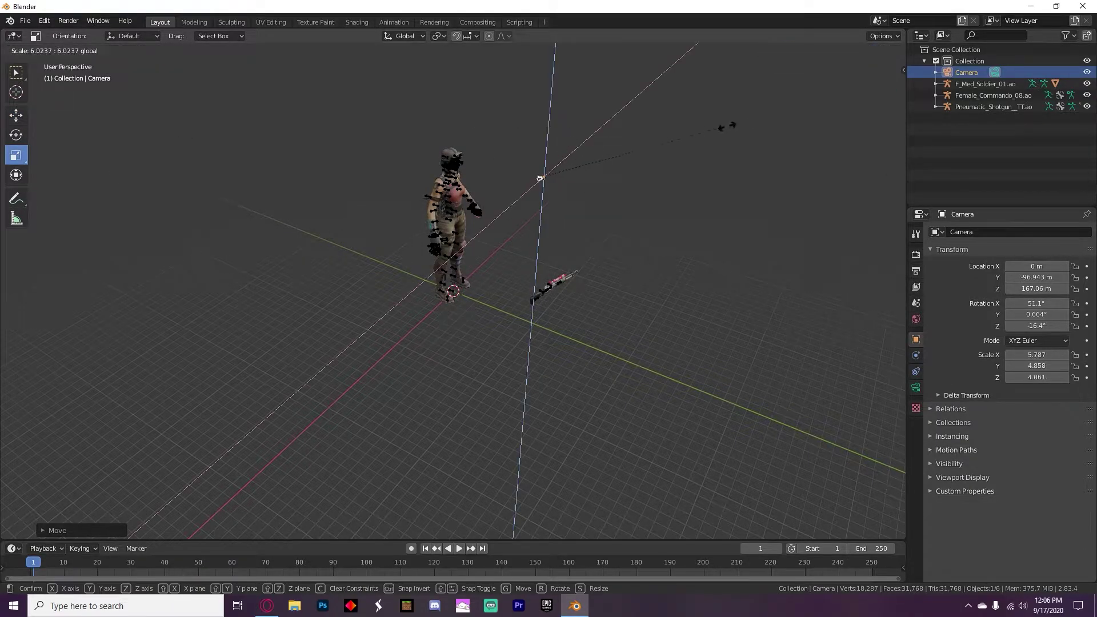
left_click_drag(540, 178, 449, 99)
- Rotate the camera toward the character, to about X 75.1°, Y 7.4° and Z -14.6°
left_click(16, 135)
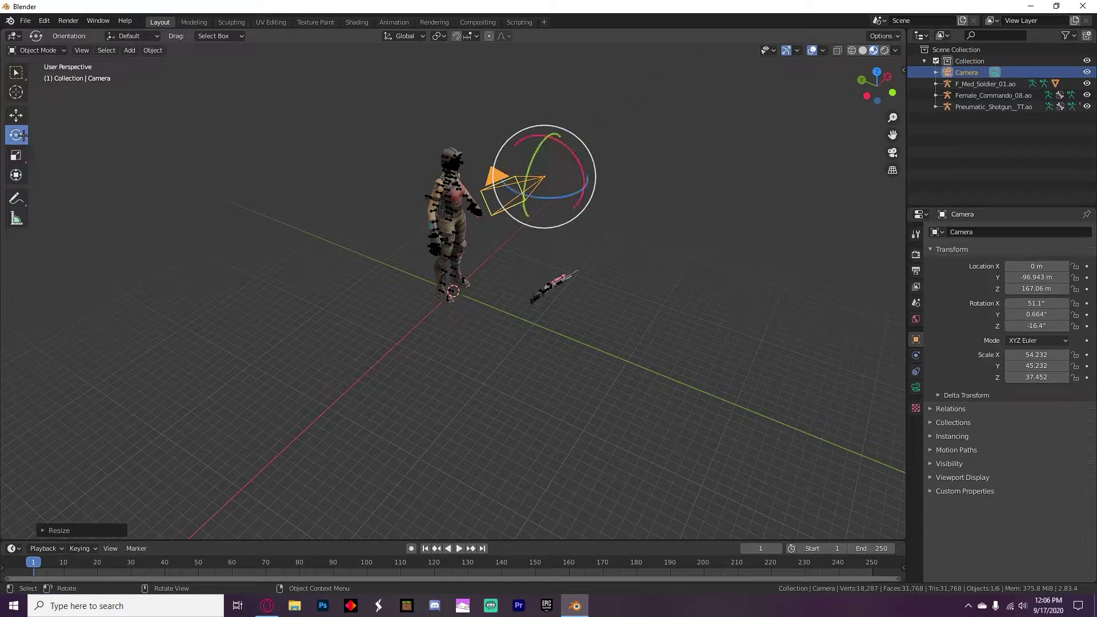
left_click_drag(577, 157, 584, 174)
middle_click_drag(688, 221, 479, 234)
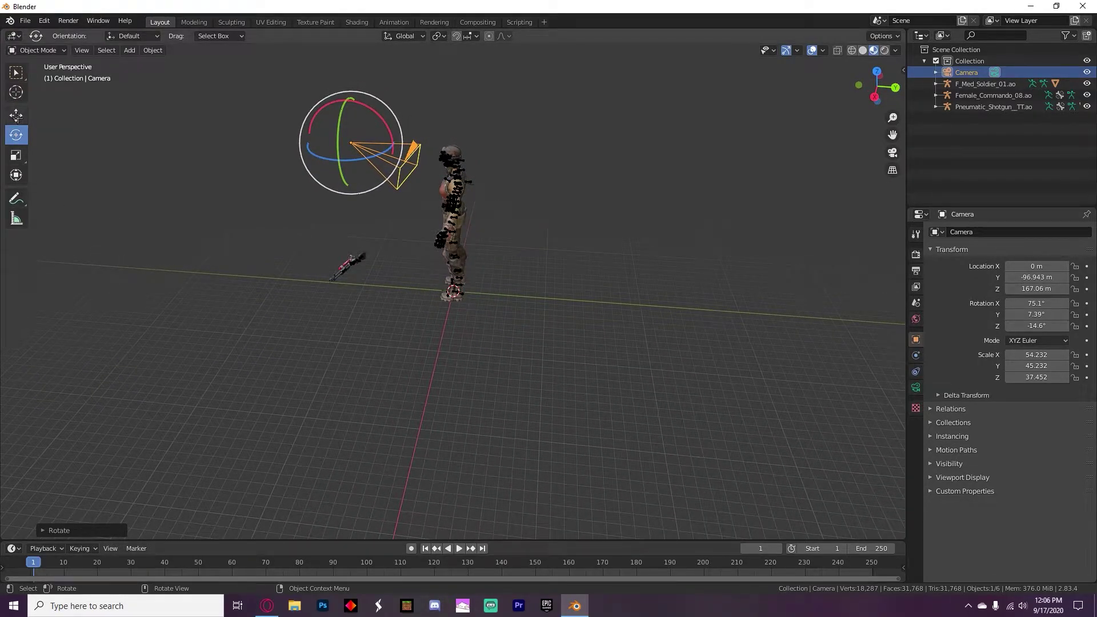
- Lower the camera to about Z 146.75 m, pull it back to about Y -128.8 m, and check its view
left_click(16, 116)
left_click_drag(348, 118, 347, 141)
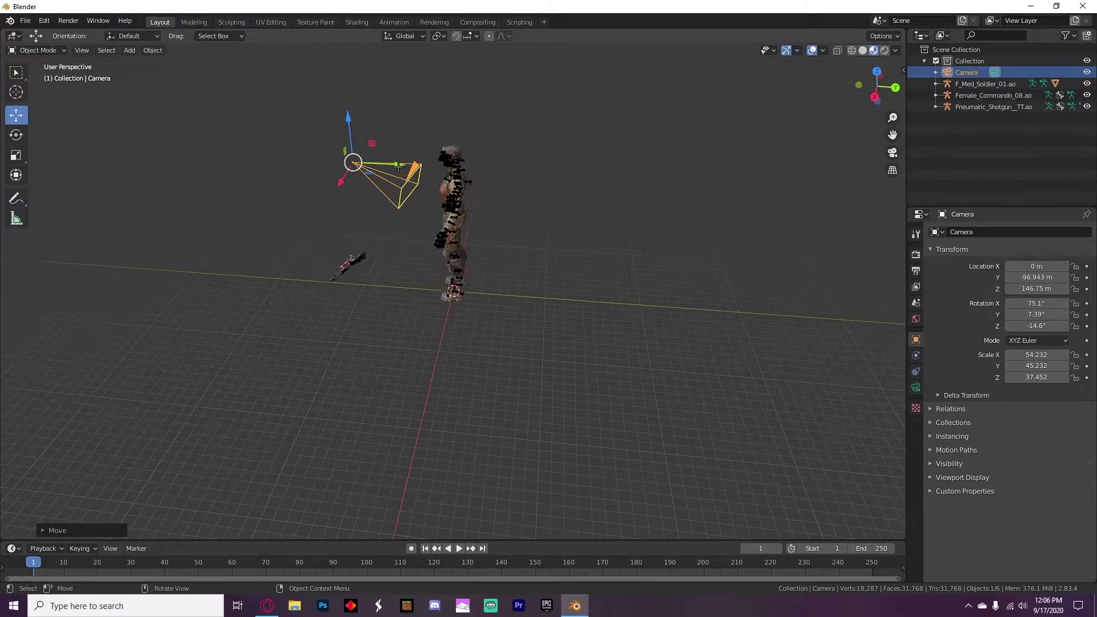
left_click_drag(398, 165, 363, 166)
left_click(892, 151)
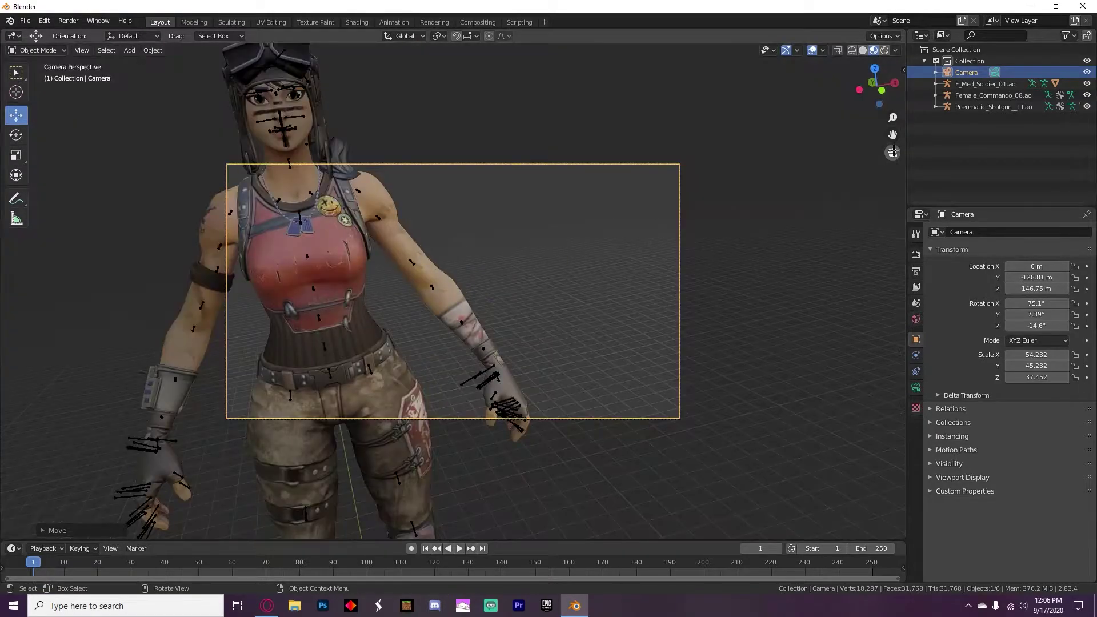
left_click(890, 151)
- Level the camera's sideways tilt, rotating it to about X 77°, Y 0° and Z -14.5°
middle_click_drag(416, 192, 543, 194)
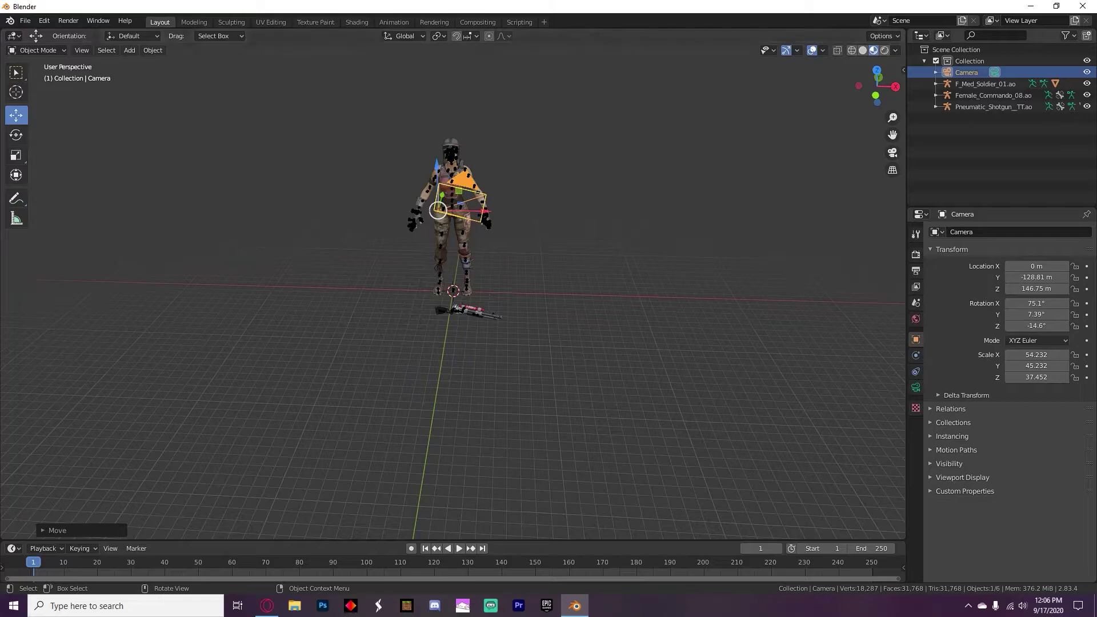
left_click(17, 135)
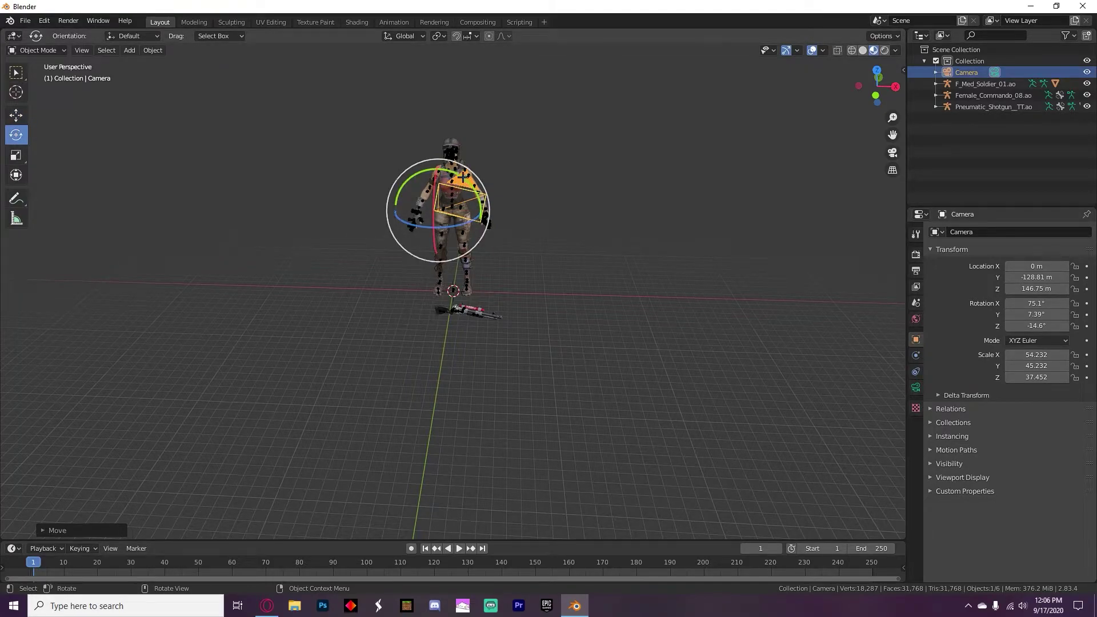
left_click_drag(467, 177, 463, 173)
middle_click_drag(465, 238, 491, 226)
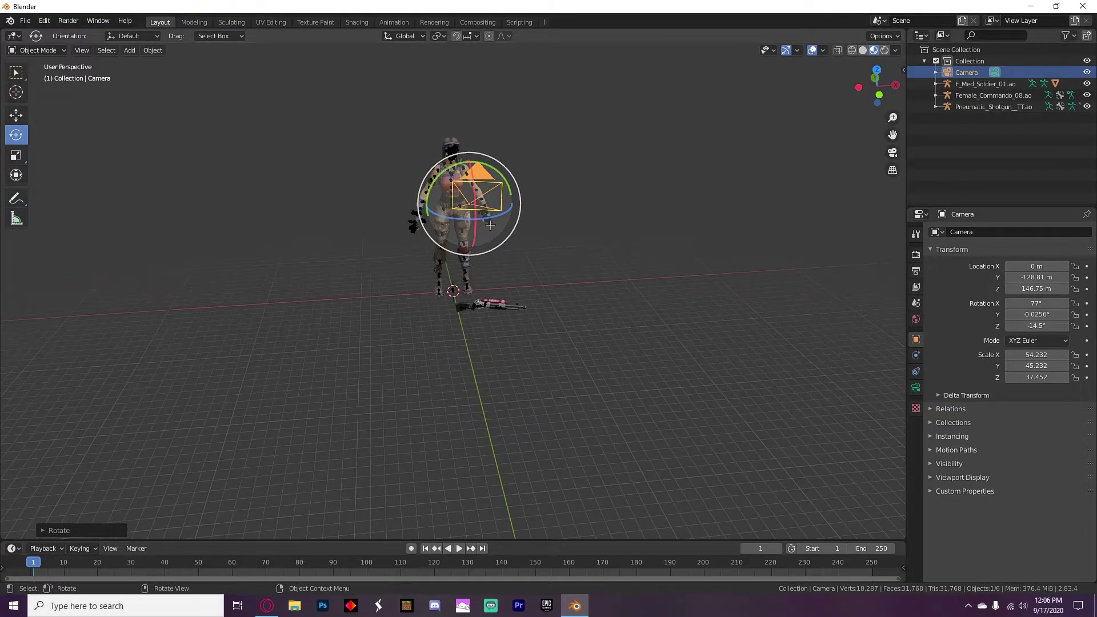
- Try turning the camera about the Z axis to about -7.6° and undo that rotation
left_click_drag(490, 215, 477, 210)
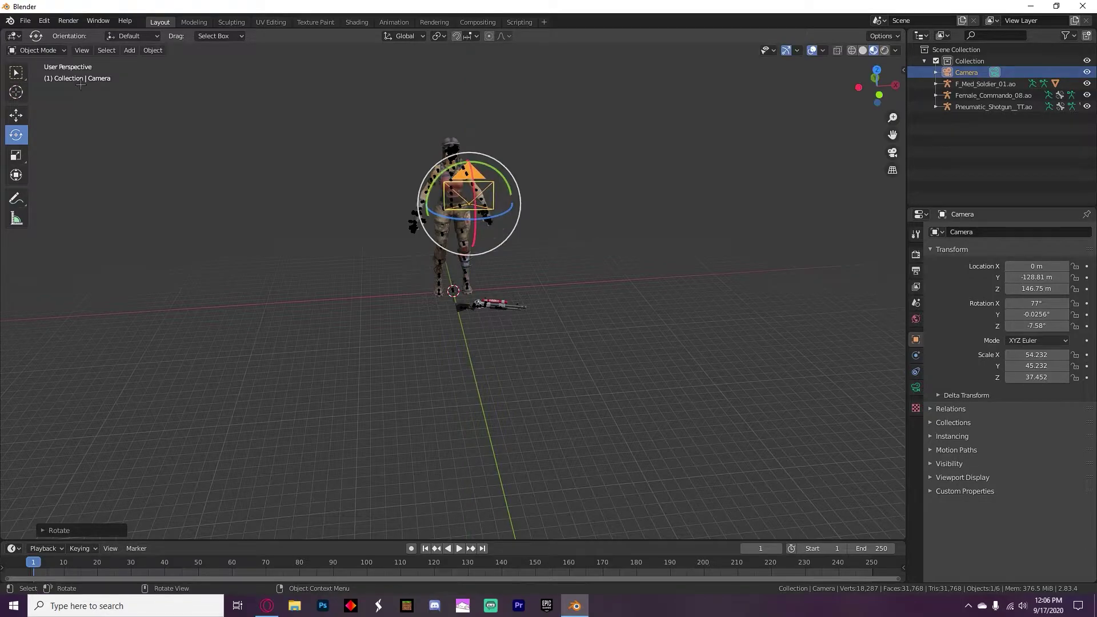
left_click(16, 115)
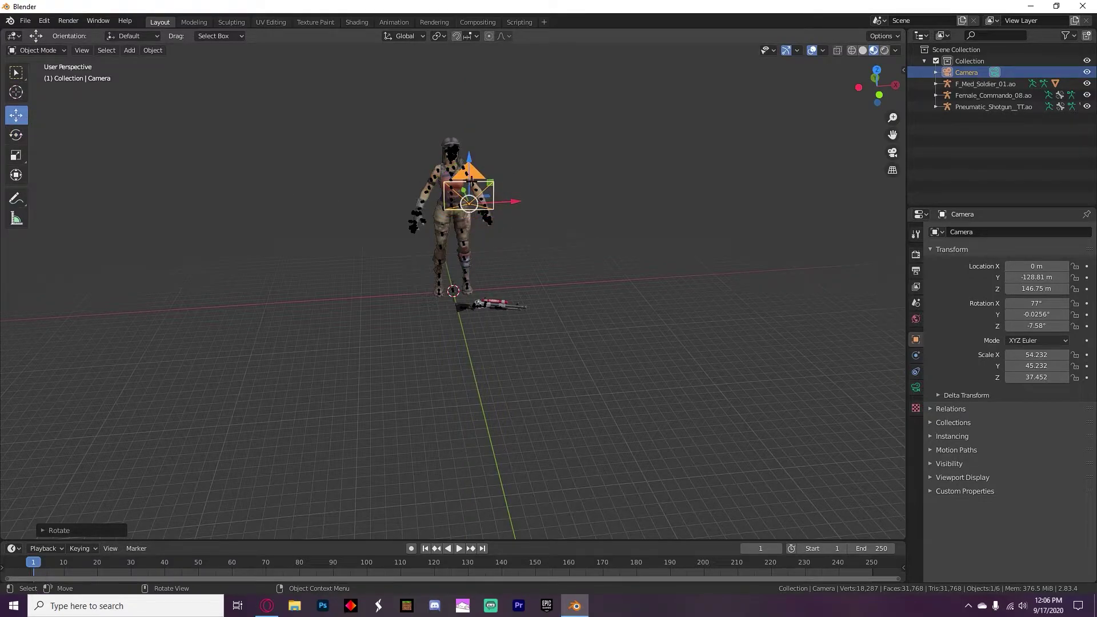
key("ctrl+z")
- Rotate the camera up toward the face, to about X 88.4°, Y 2.2° and Z -10.9°, and check its view
middle_click_drag(471, 181, 332, 159)
left_click(16, 135)
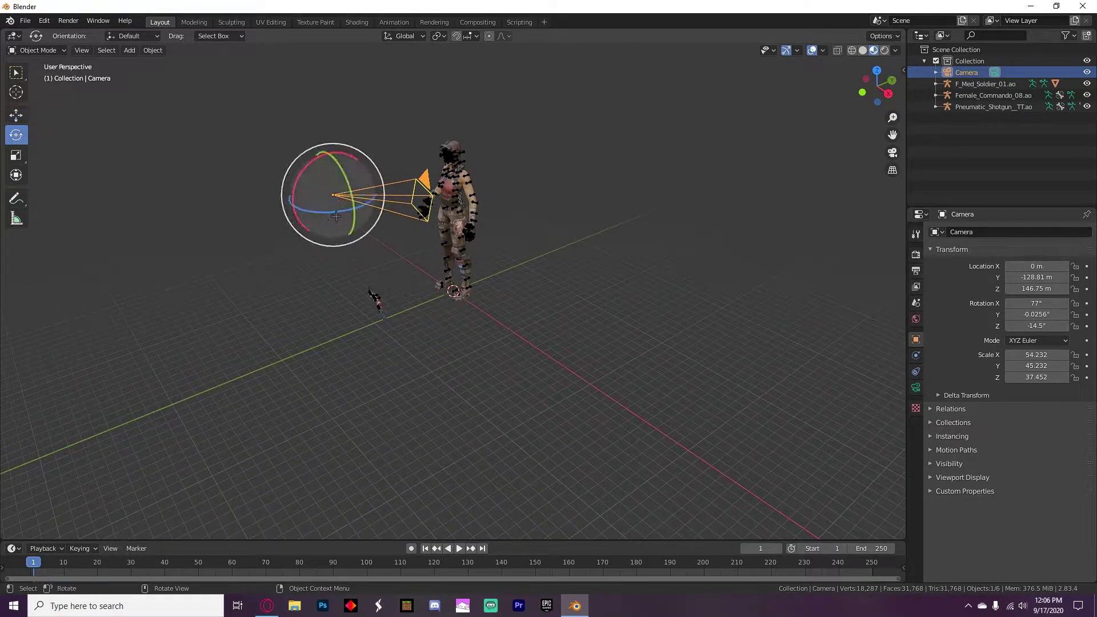
key("r")
key("z")
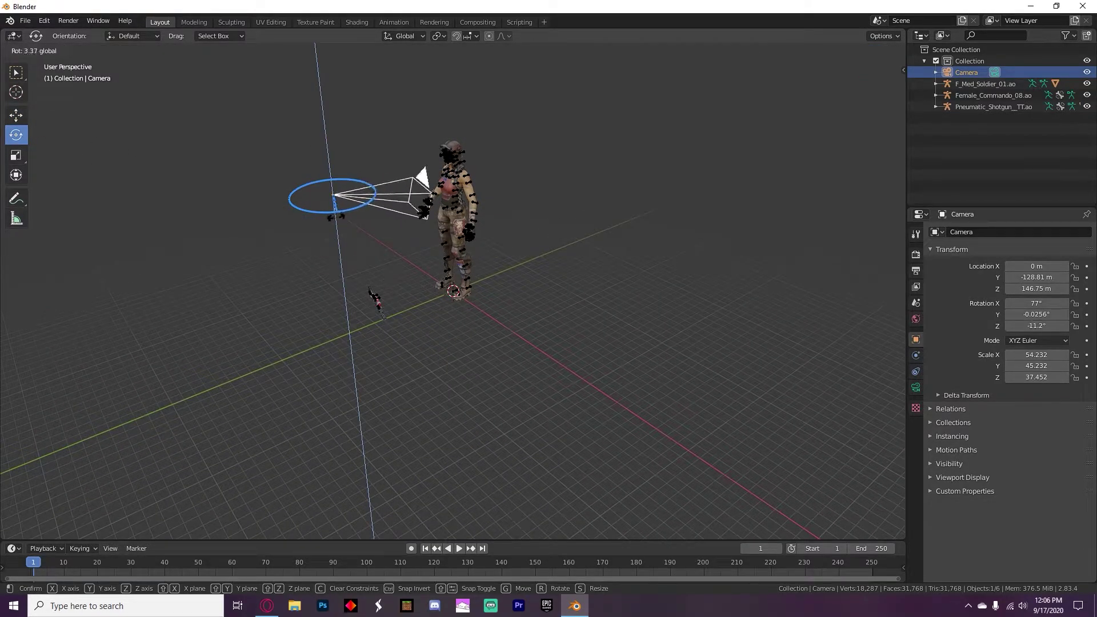
left_click(336, 164)
left_click_drag(320, 155, 375, 297)
key("ctrl+z")
left_click(891, 152)
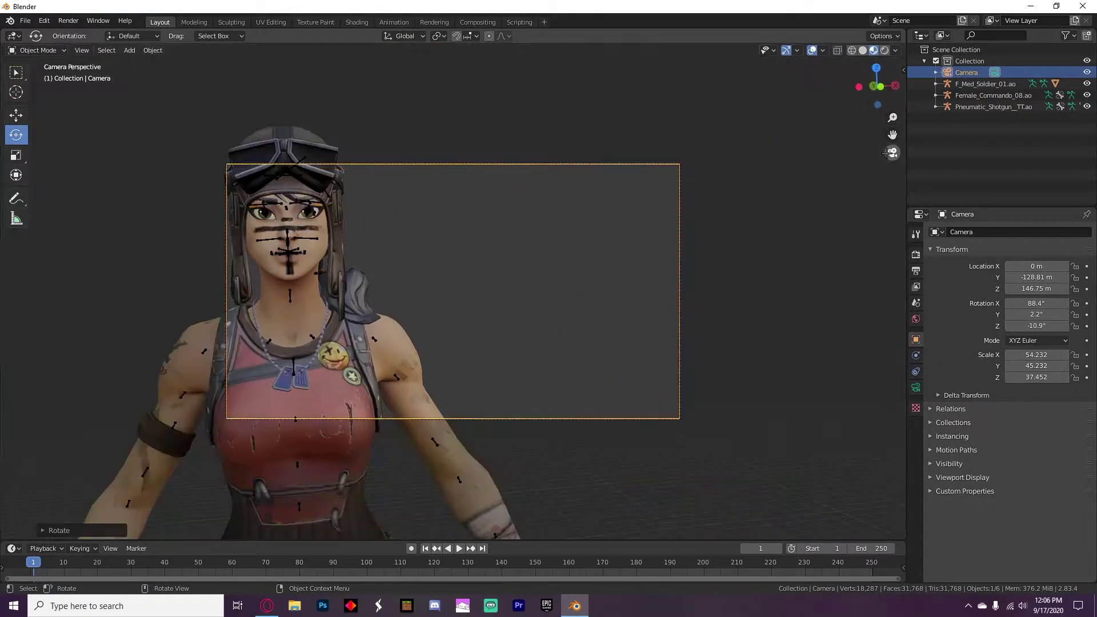
left_click(892, 153)
- Turn the camera about the Z axis to about -5.1° and check the character's framing through it
middle_click_drag(368, 216, 433, 209)
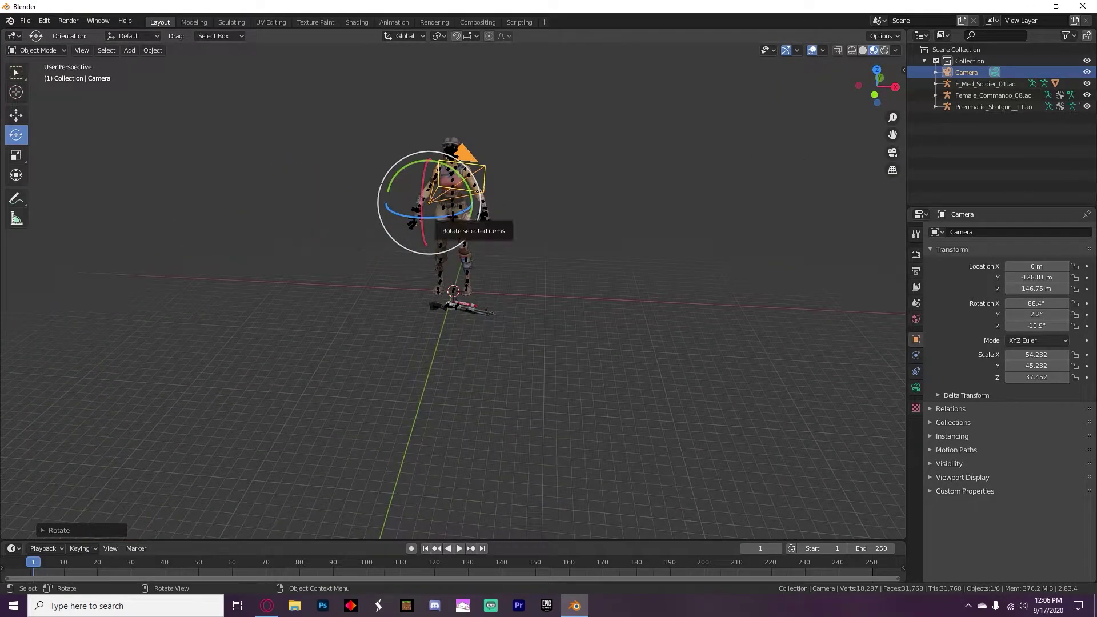
left_click_drag(447, 216, 453, 215)
left_click(892, 152)
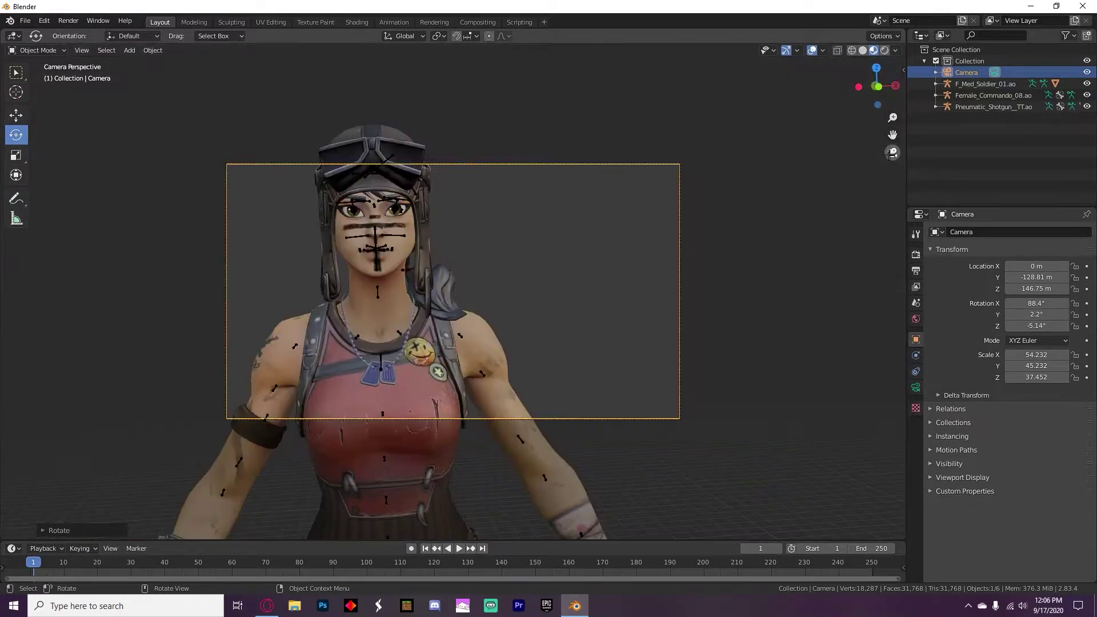
left_click(893, 152)
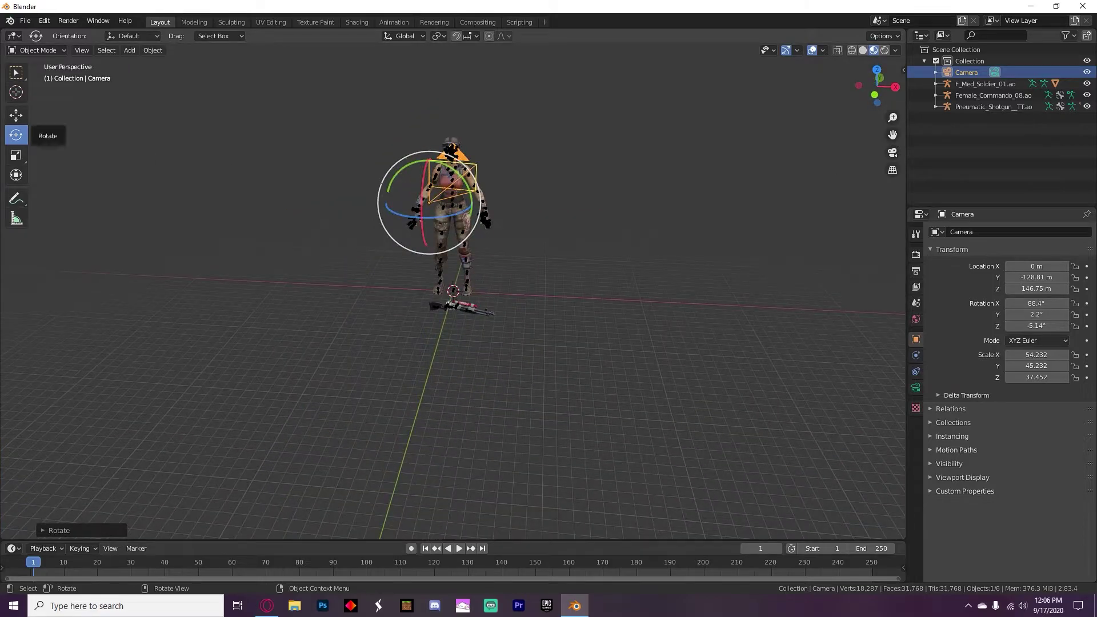
left_click(16, 115)
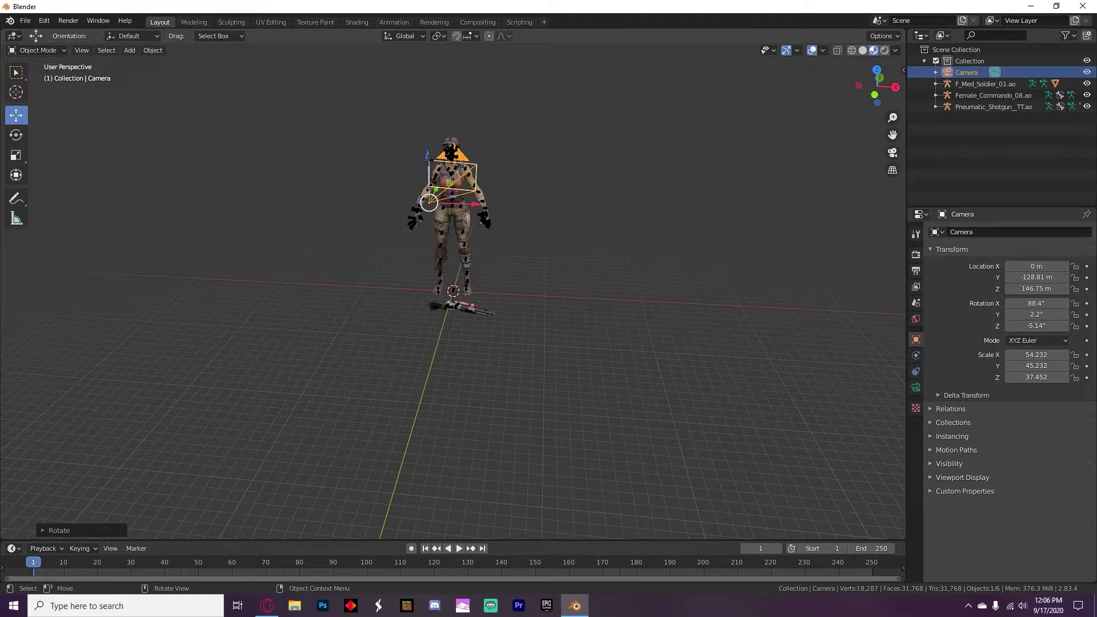
key("r")
key("z")
left_click(429, 165)
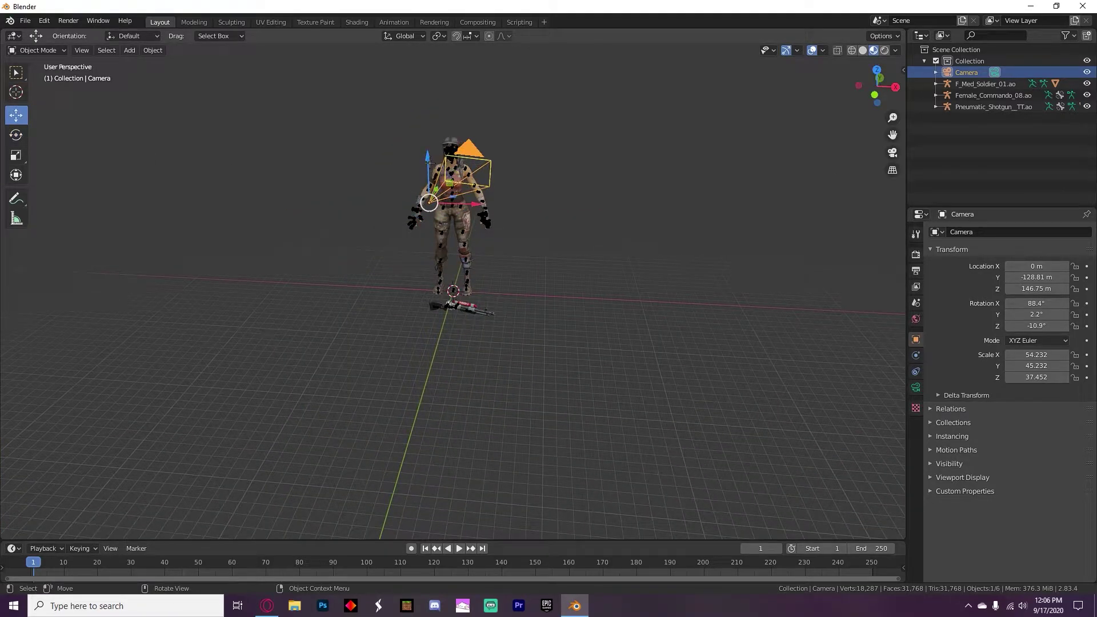
key("ctrl+z")
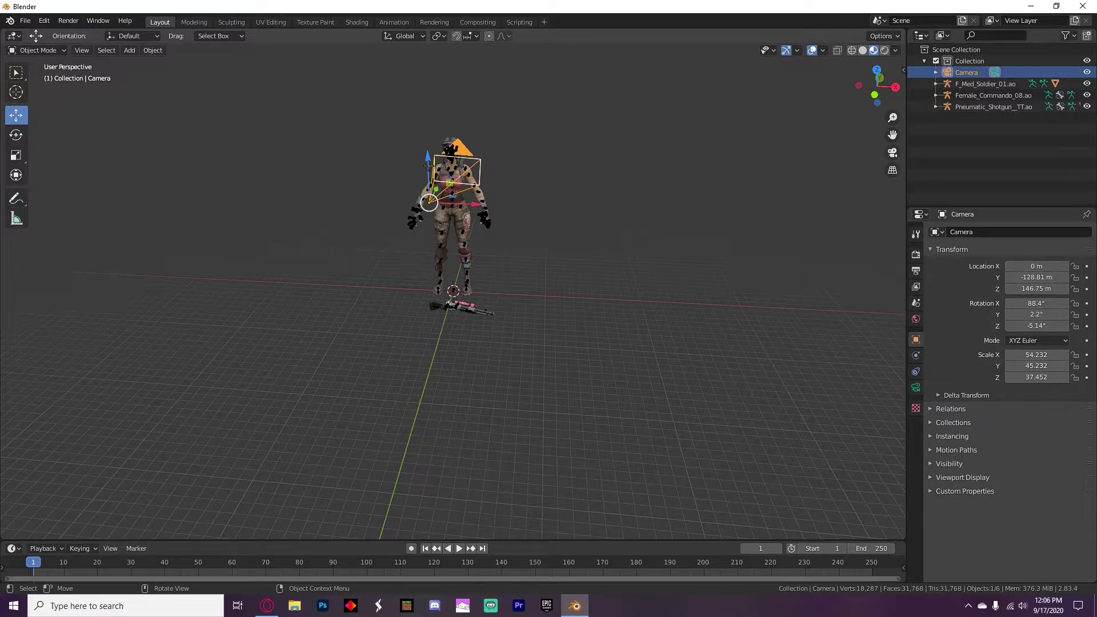
- Raise the camera to about Z 153.2 m and look through it
left_click_drag(429, 163, 425, 142)
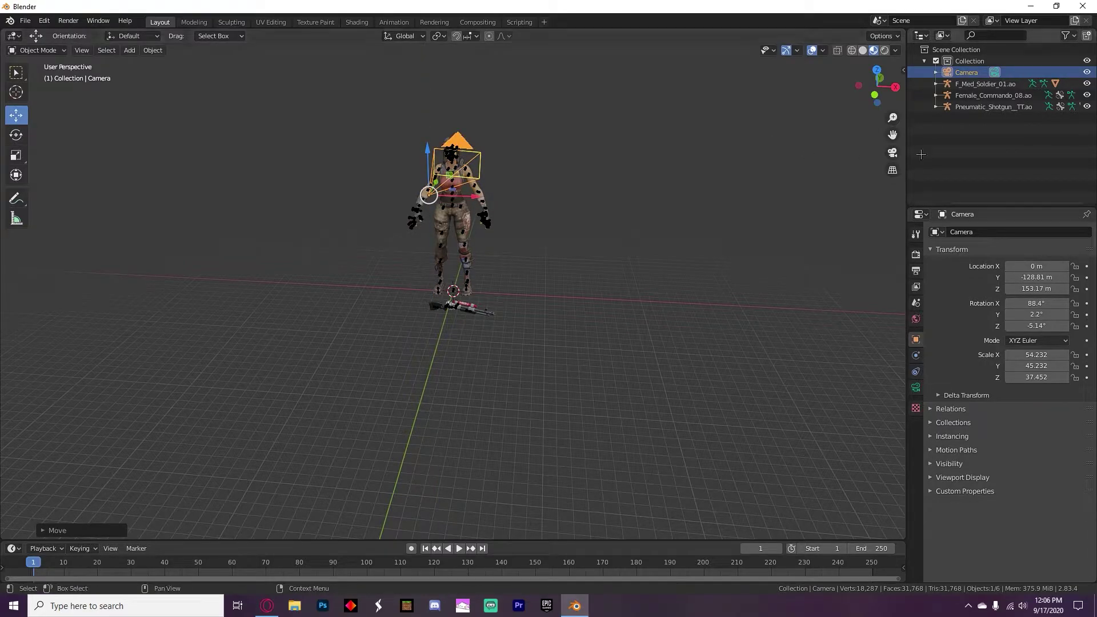
left_click(893, 153)
- Select the F_Med_Soldier_01.ao face armature and switch it to Pose Mode
scroll(500, 198, "up", 5)
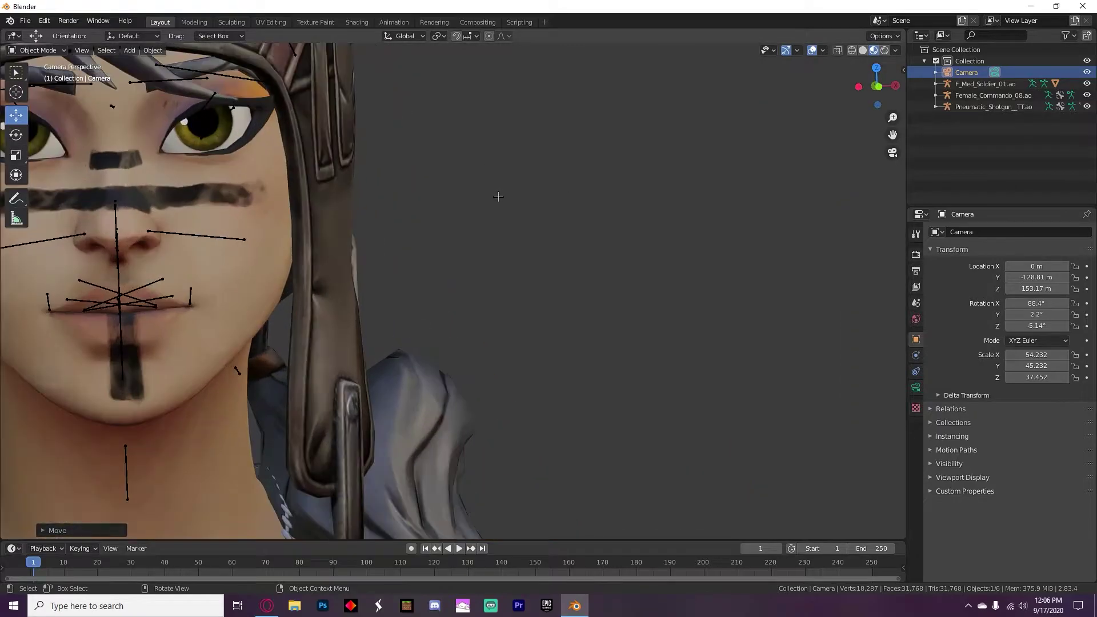
scroll(500, 198, "down", 2)
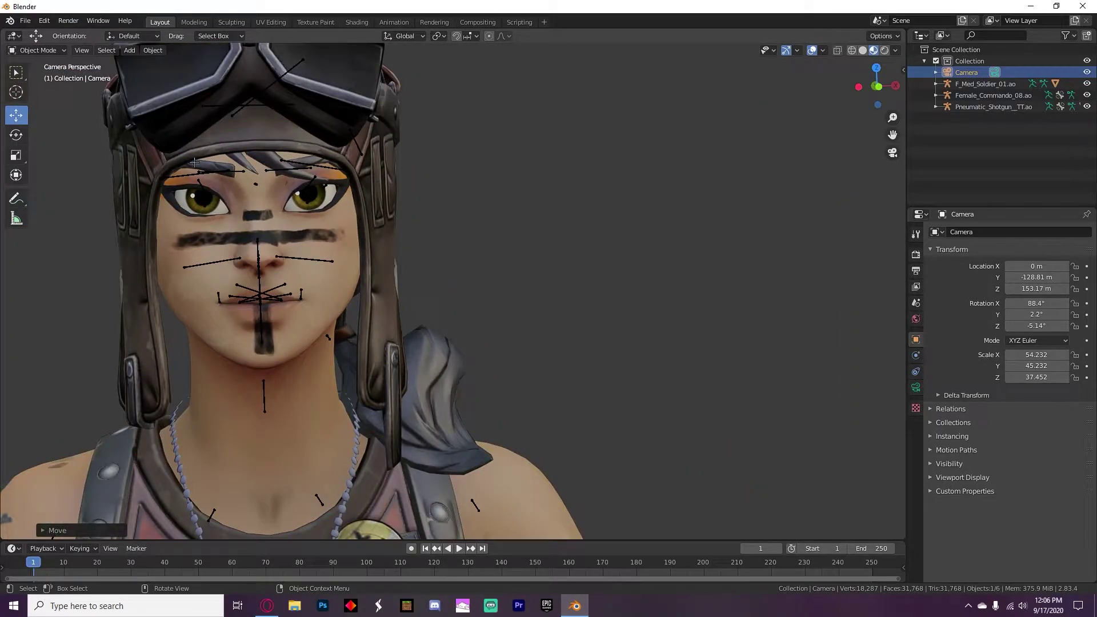
left_click(309, 262)
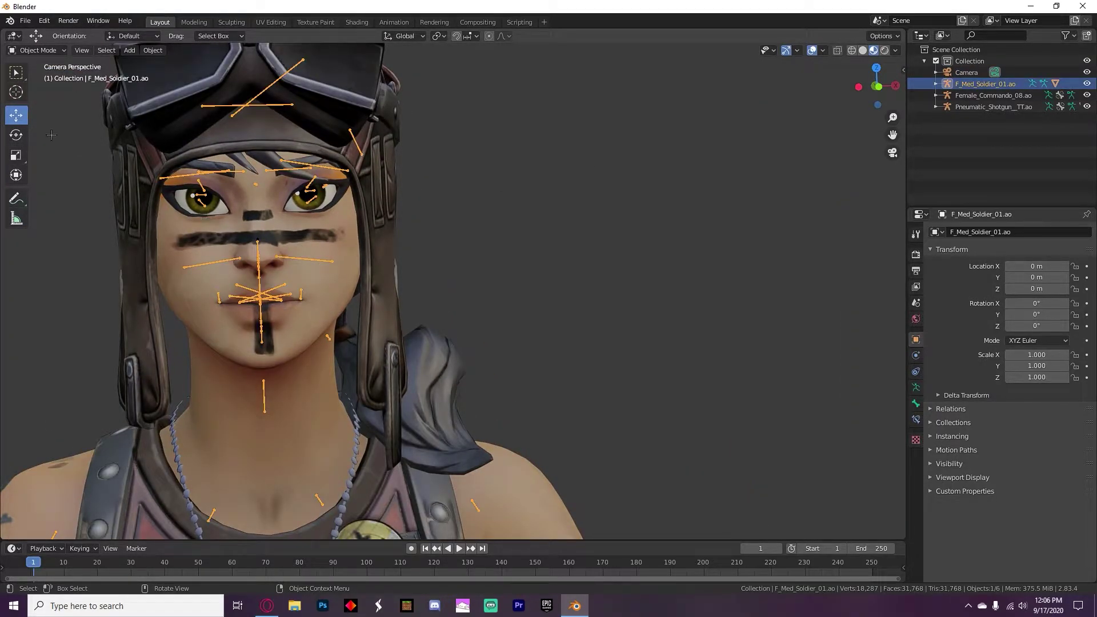
left_click(57, 55)
left_click(41, 90)
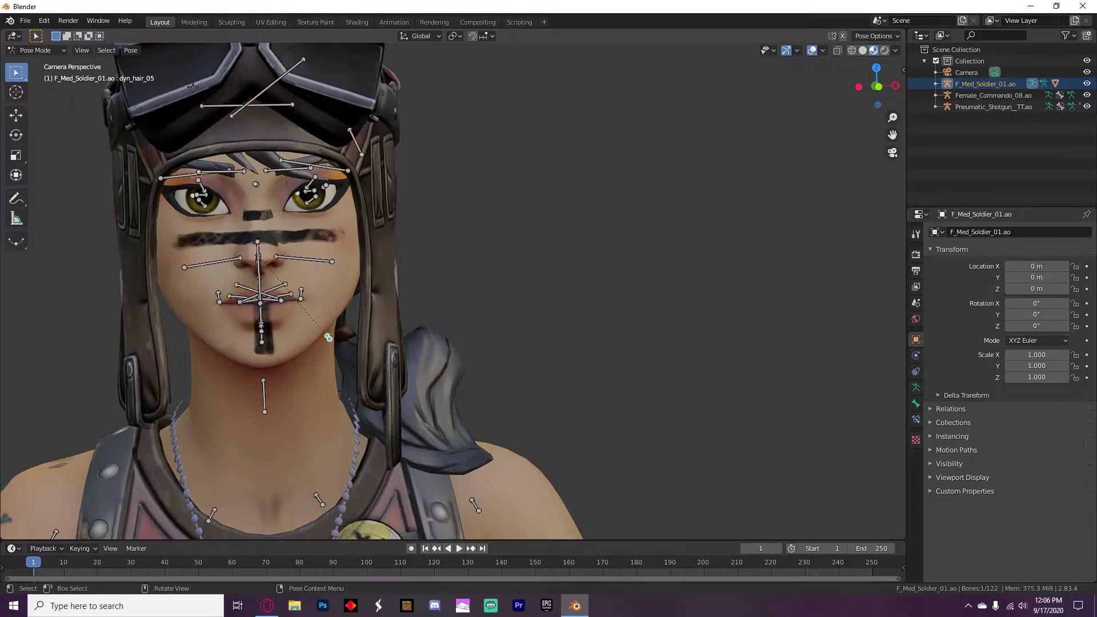
- Nudge the brow bone above the character's right eye slightly upward with the Move tool
middle_click_drag(351, 260, 372, 260)
scroll(354, 260, "up", 6)
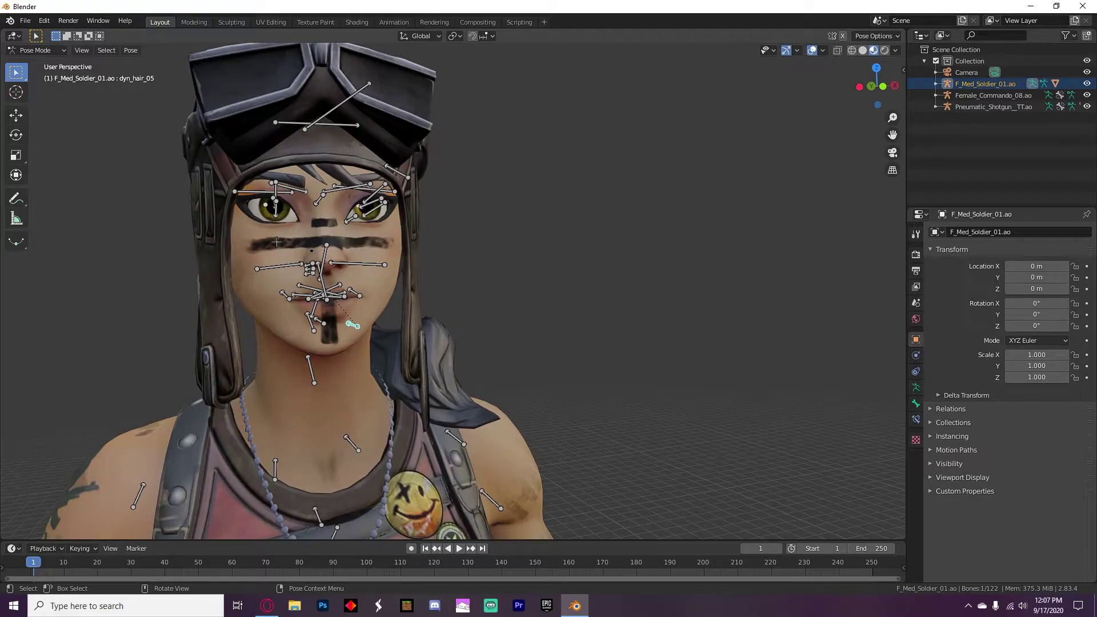
left_click(285, 181)
left_click(16, 115)
left_click_drag(269, 164, 273, 157)
- Try moving the L_brow_outer bone, undo that move and nudge the bone slightly instead
middle_click_drag(349, 178, 318, 191)
left_click(339, 203)
left_click_drag(373, 185, 345, 191)
key("ctrl+z")
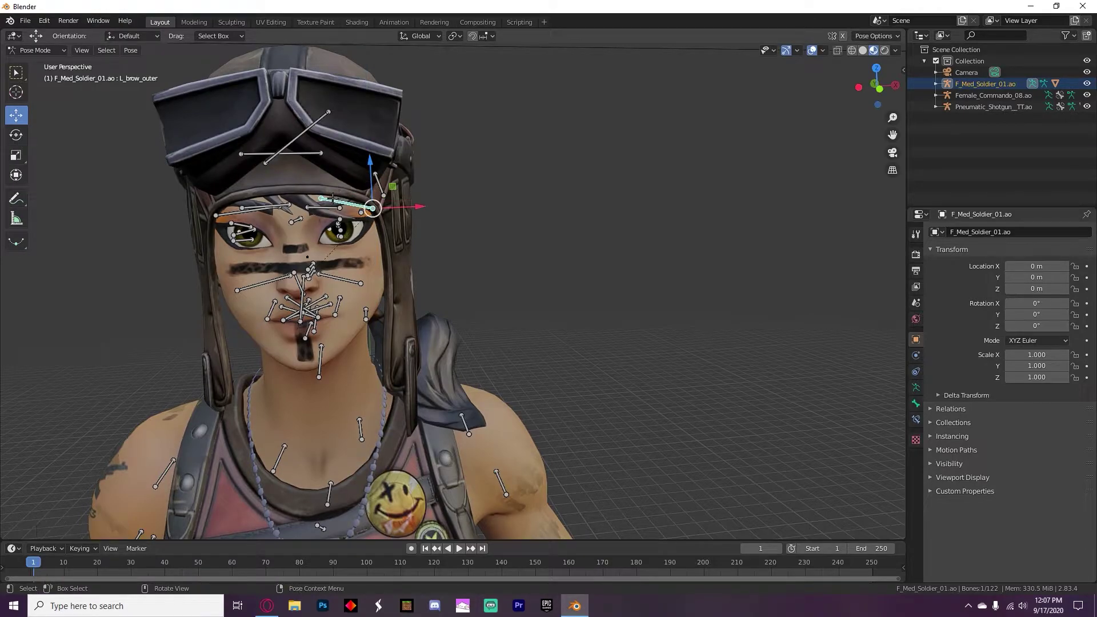
left_click_drag(371, 188, 358, 230)
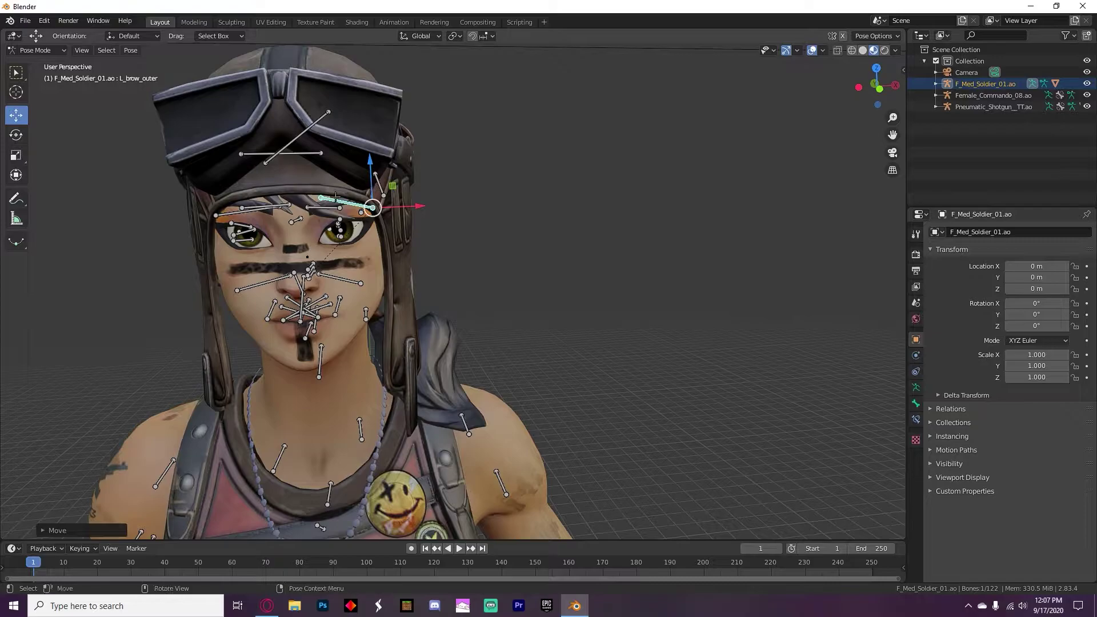
- Lower the dyn_hair_02 bone slightly at the goggles and clear the bone selection
scroll(357, 231, "up", 2)
middle_click_drag(357, 231, 341, 210)
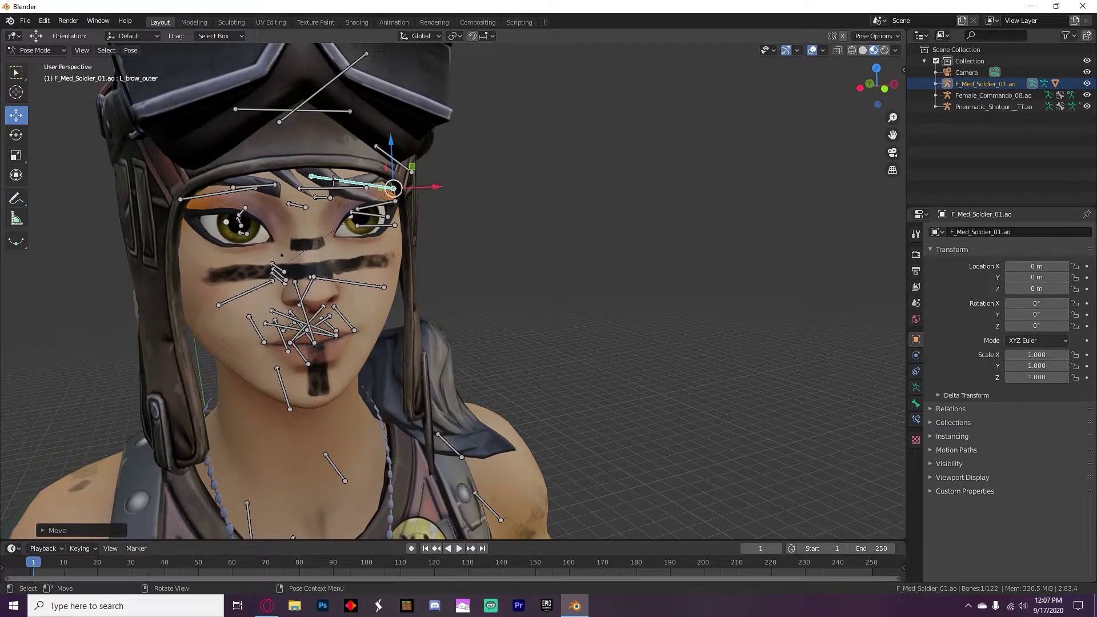
left_click(327, 101)
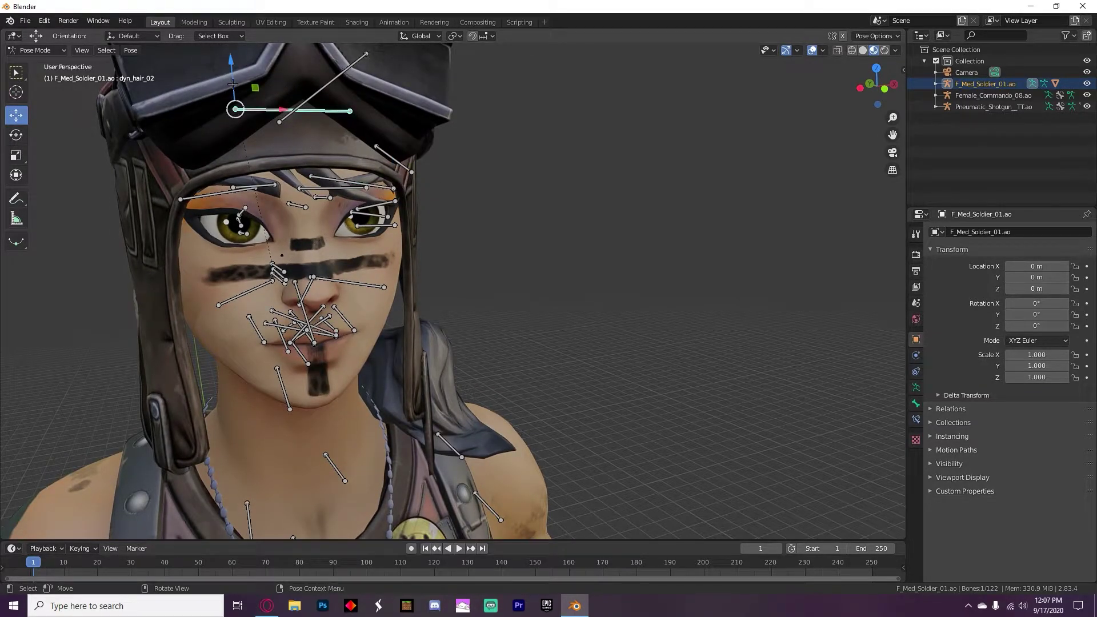
left_click_drag(232, 85, 279, 119)
left_click(311, 101)
left_click(713, 269)
- Move the R_lip_corner bone slightly outward along X to widen the mouth
middle_click_drag(712, 270, 630, 253)
scroll(631, 253, "down", 6)
scroll(631, 253, "up", 1)
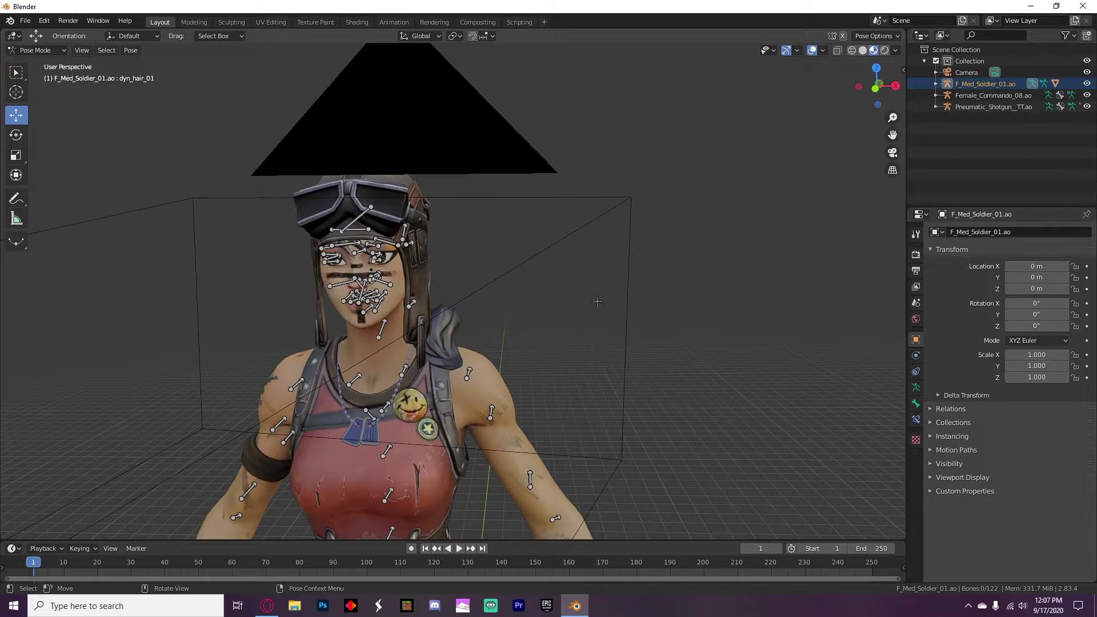
scroll(251, 220, "up", 4)
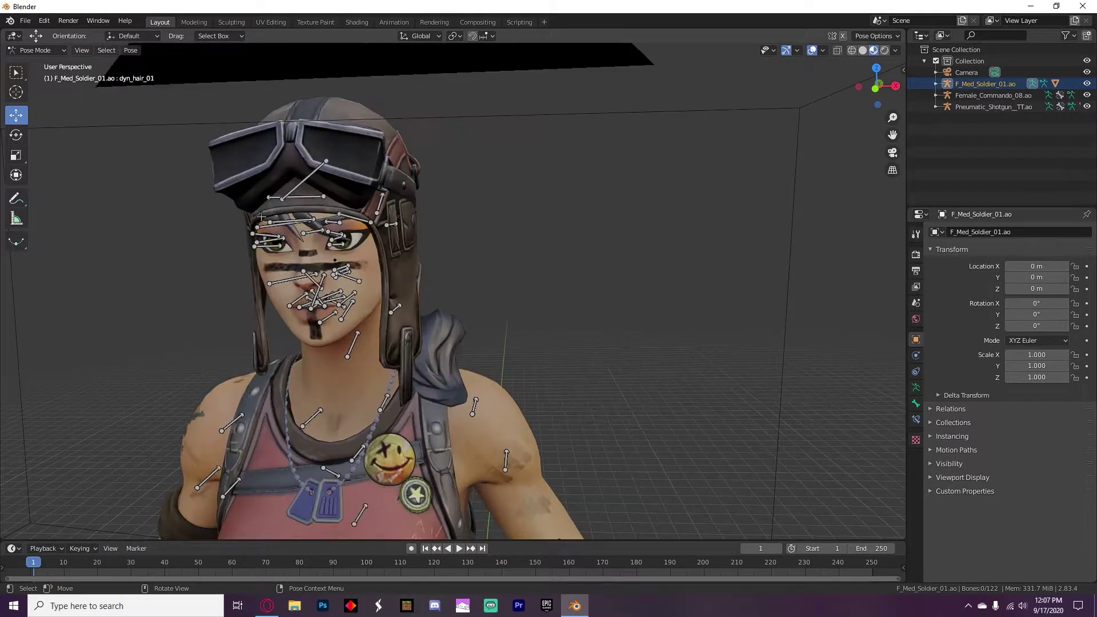
middle_click_drag(252, 220, 275, 219)
scroll(285, 218, "up", 5)
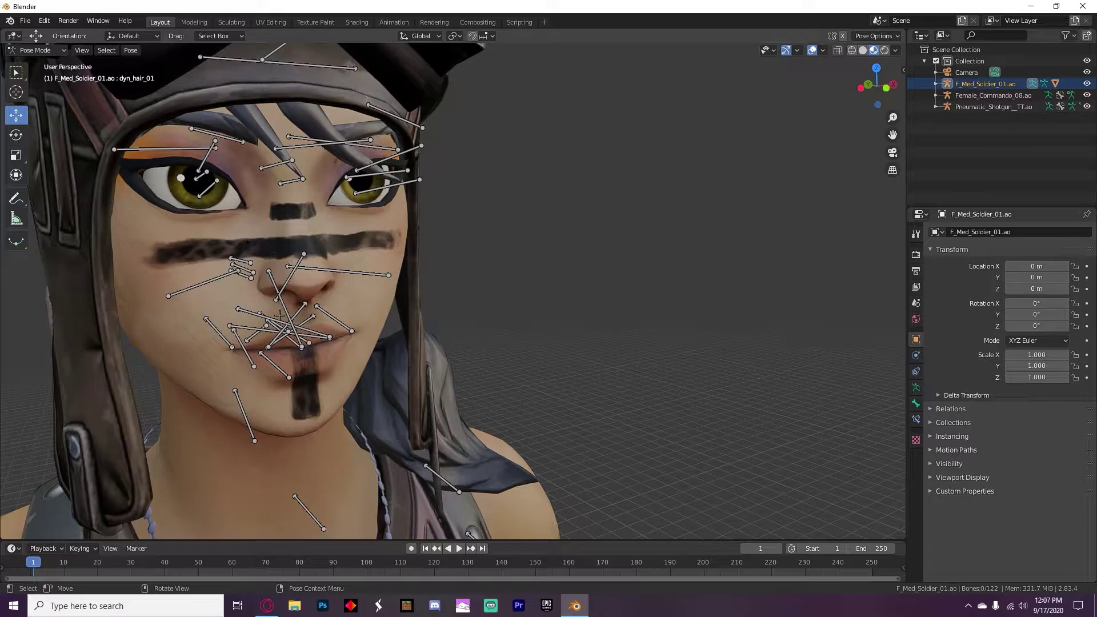
left_click(233, 346)
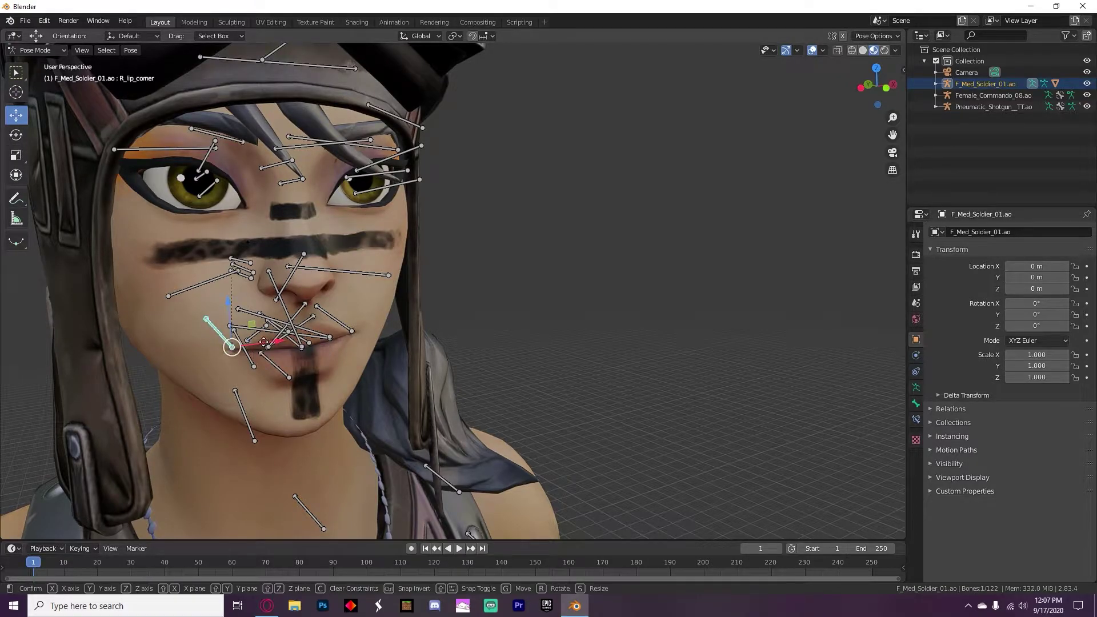
left_click_drag(264, 343, 298, 342)
- Move the L_lip_corner bone outward and up, and raise the R_lip_corner bone to form a smile
left_click(349, 332)
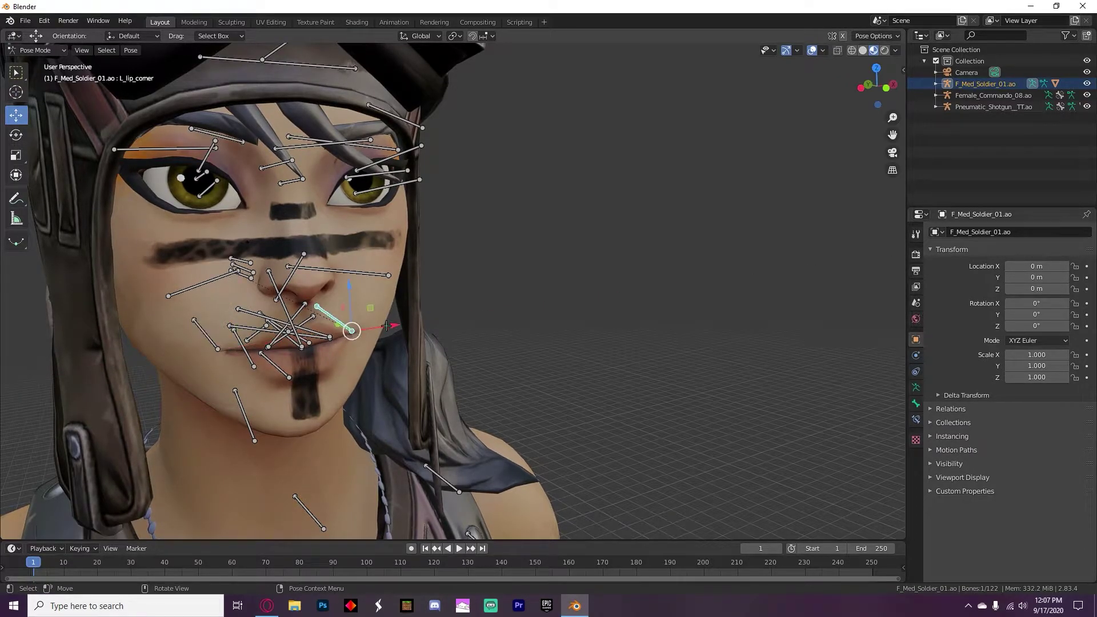
left_click_drag(383, 326, 360, 288)
left_click(220, 346)
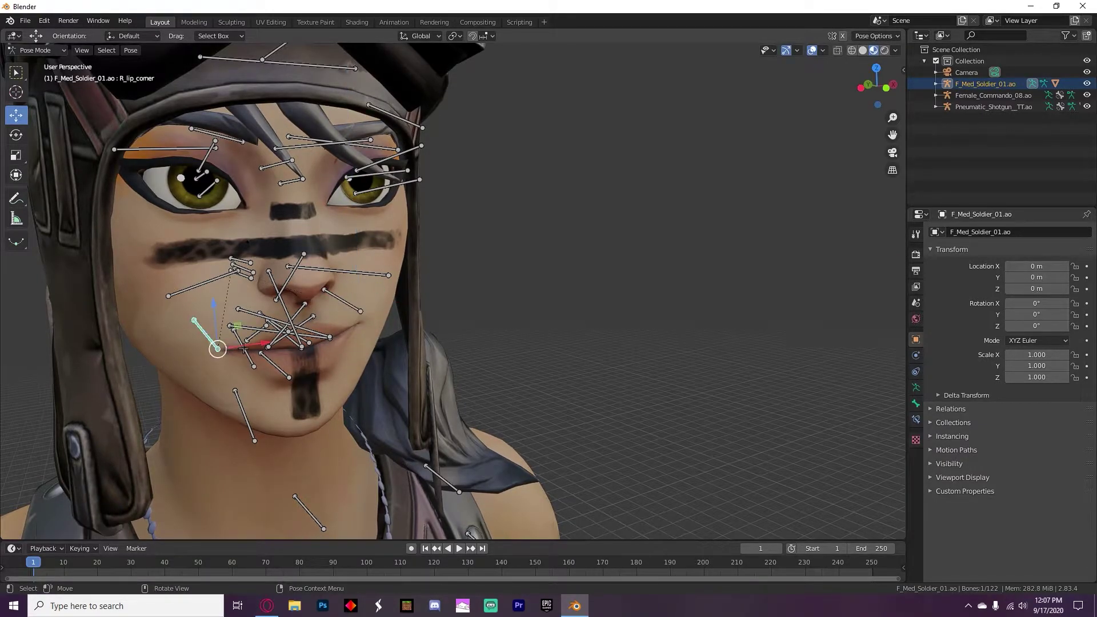
left_click_drag(241, 345, 205, 305)
- Fine-tune the smile from the front by raising the R_lip_corner bone a little more and adjusting the L_lip_corner bone vertically
middle_click_drag(483, 321, 369, 323)
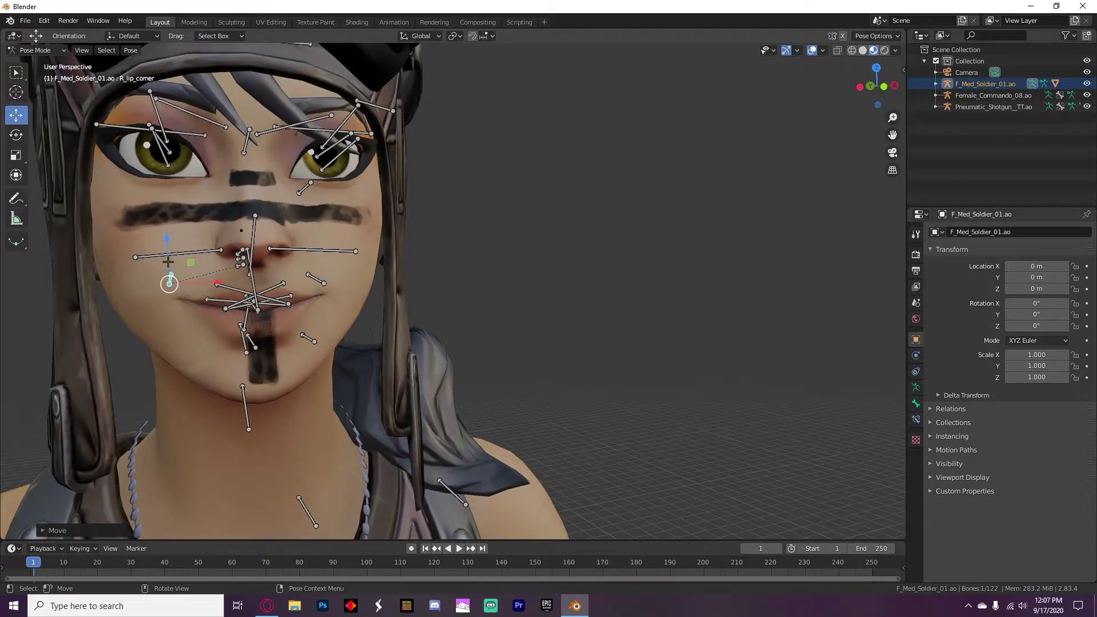
left_click_drag(167, 262, 211, 276)
left_click(325, 288)
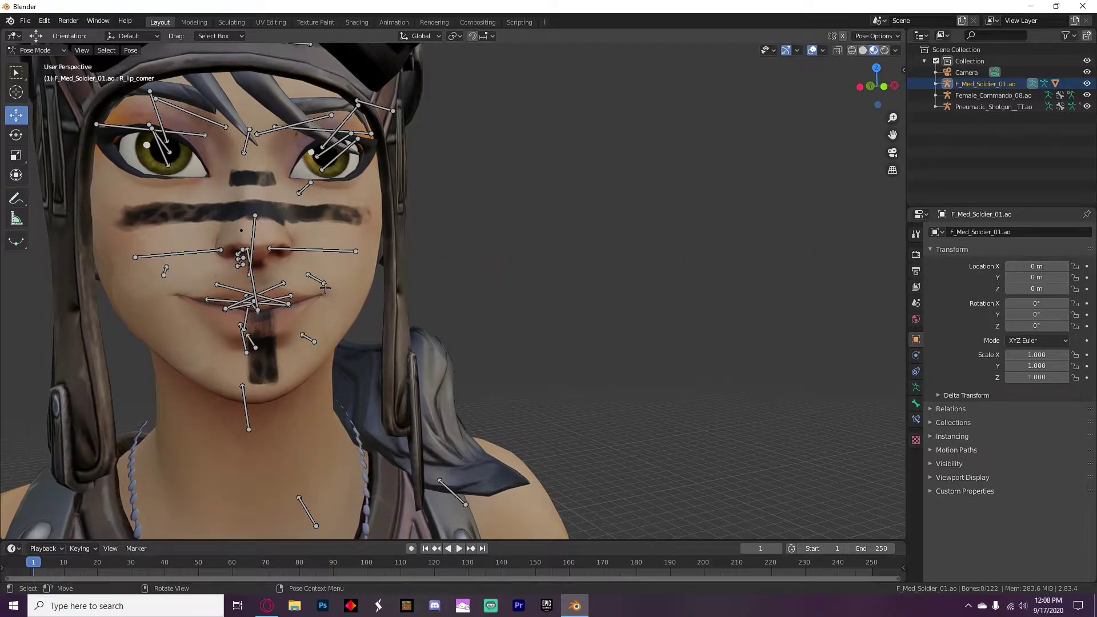
left_click(324, 285)
left_click_drag(324, 270, 380, 275)
middle_click_drag(466, 283, 487, 278)
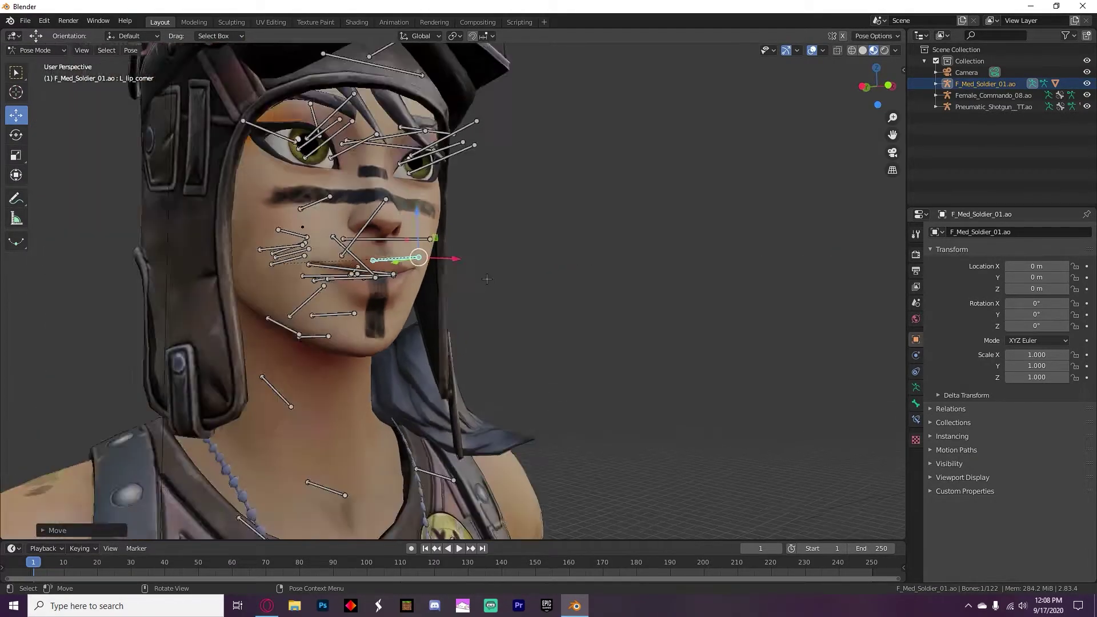
- Return to Object Mode and check the posed face through the camera
scroll(487, 278, "down", 5)
left_click(36, 50)
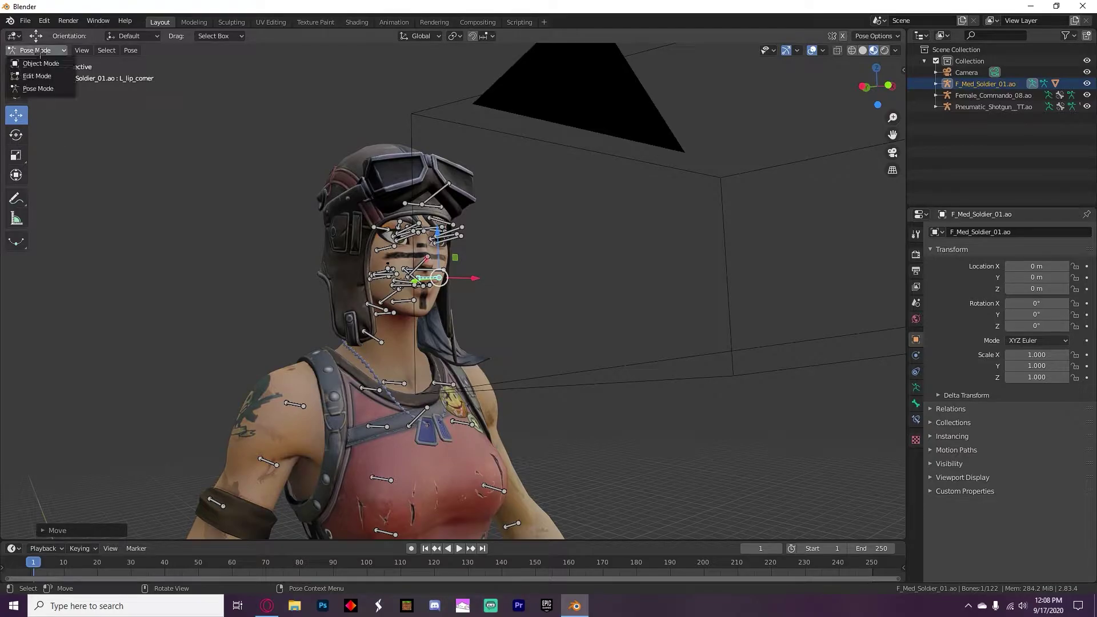
left_click(28, 64)
left_click(623, 110)
middle_click_drag(615, 110, 566, 112)
left_click(892, 153)
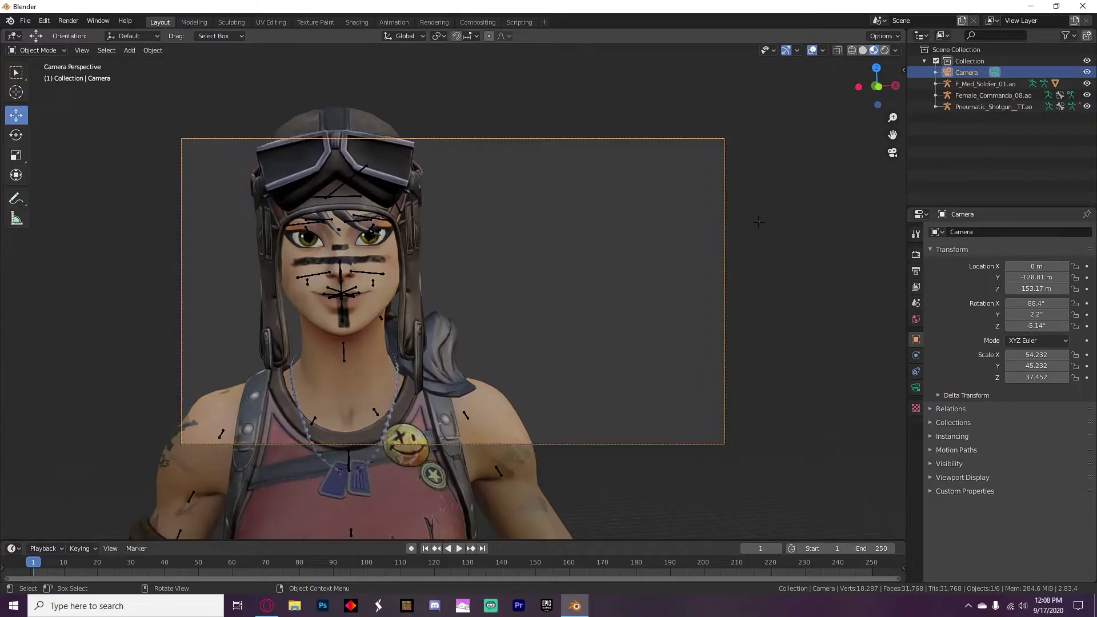
scroll(755, 223, "up", 1)
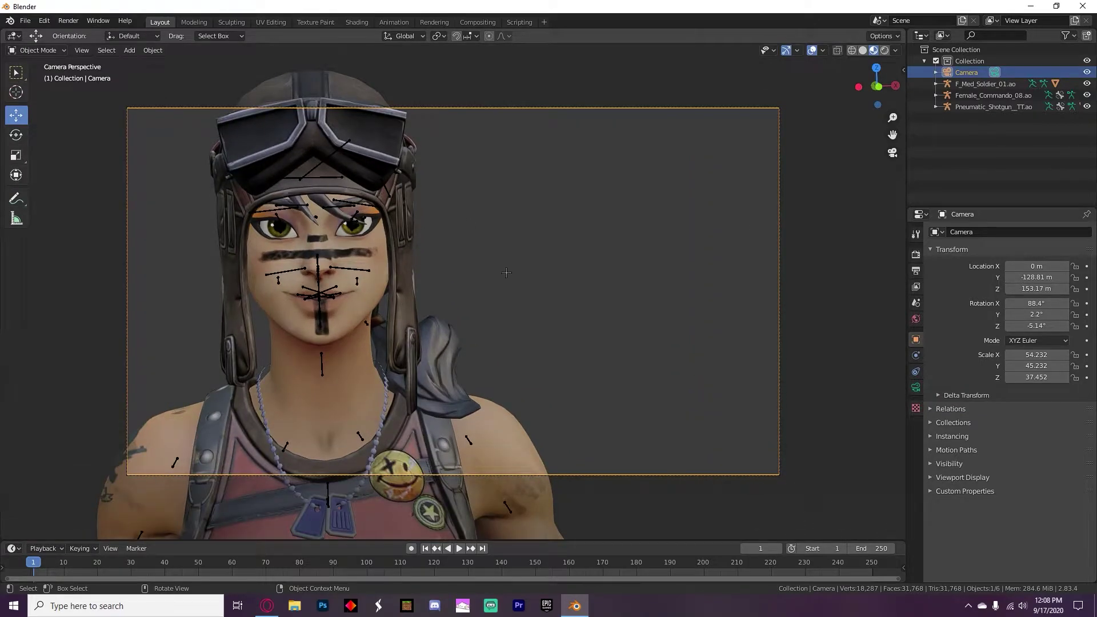
left_click(542, 233)
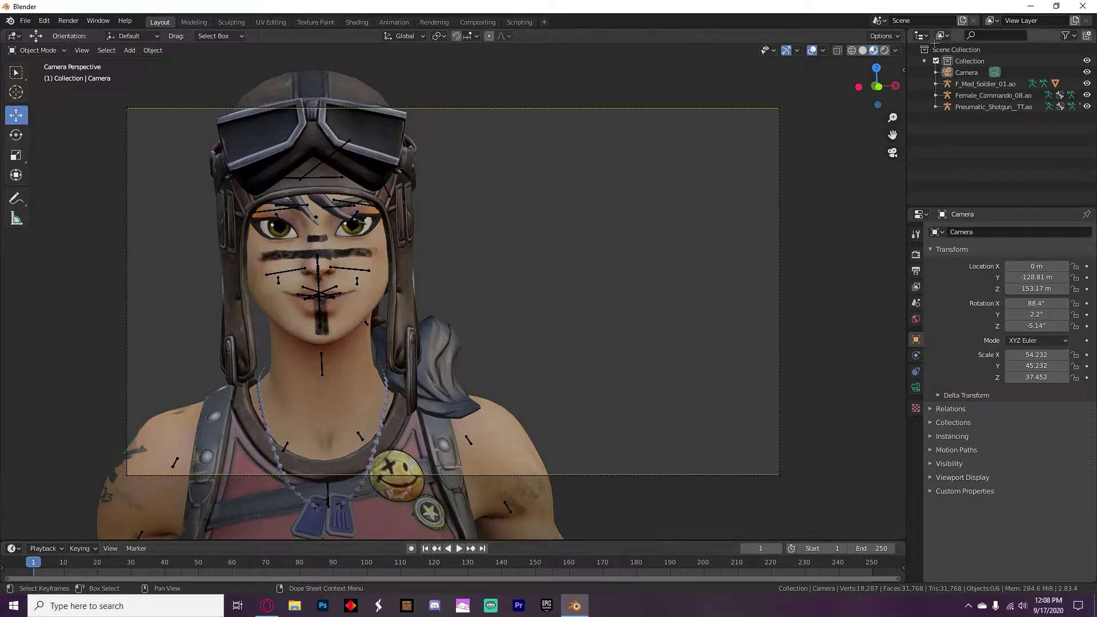
left_click(891, 153)
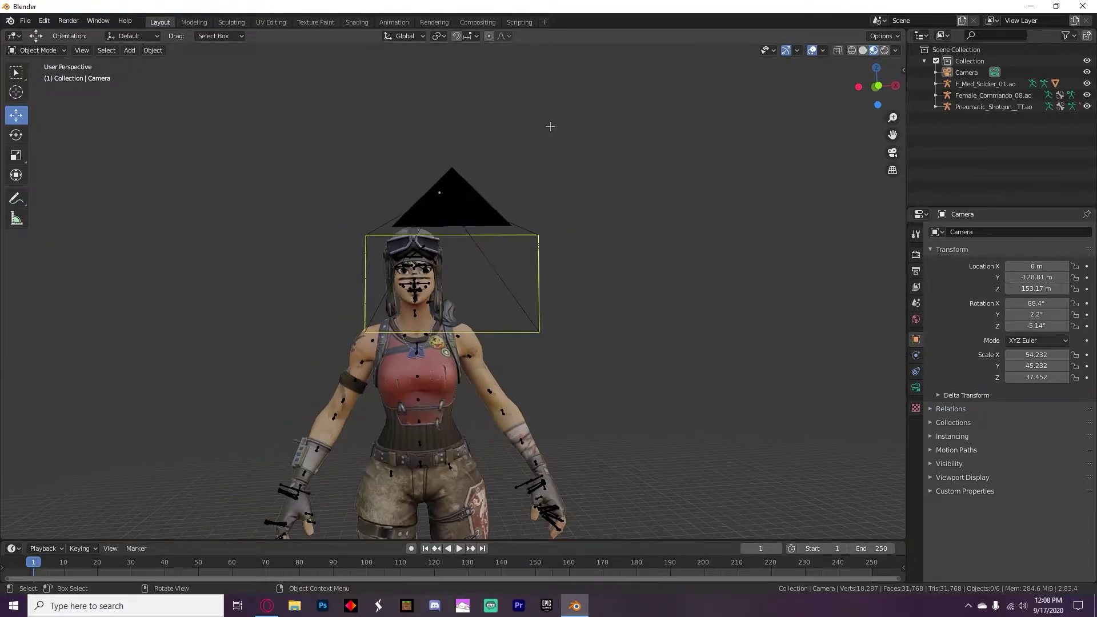
- Move the camera away from the character along Y to about -312.6 m and deselect it
middle_click_drag(539, 221, 578, 234)
left_click(595, 314)
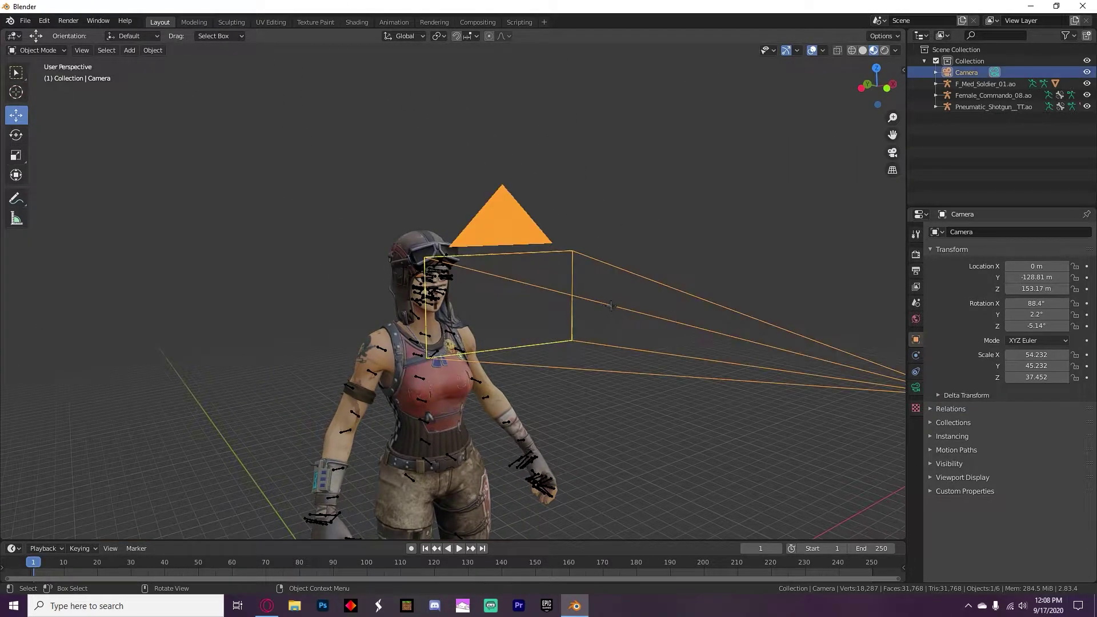
scroll(603, 314, "down", 5)
left_click_drag(530, 306, 833, 433)
left_click_drag(833, 369, 856, 374)
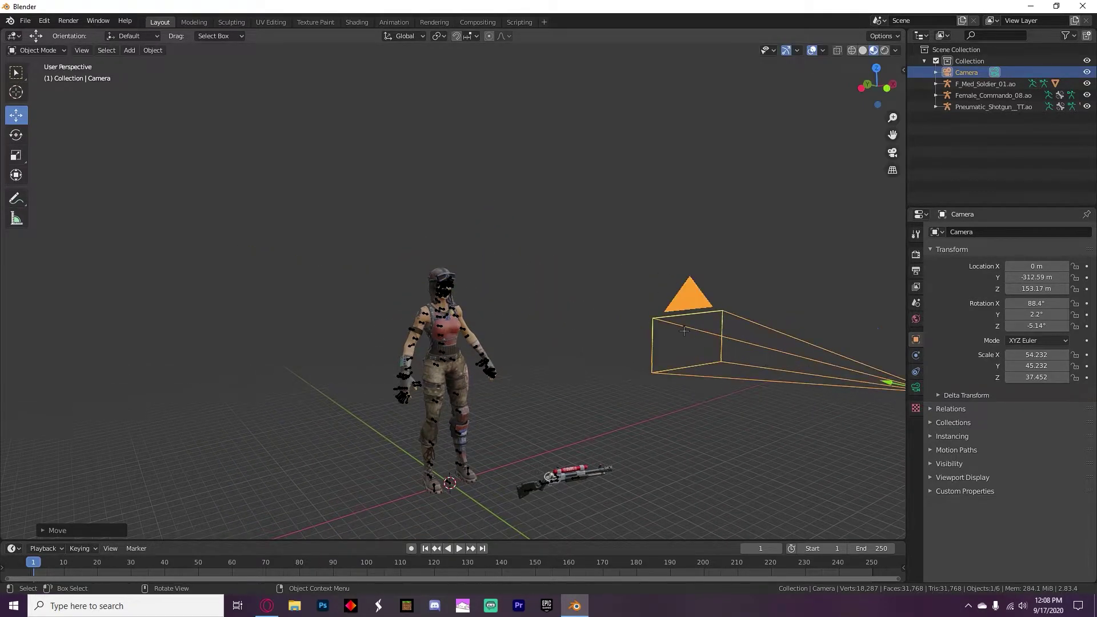
left_click(588, 300)
- Move the Pneumatic_Shotgun__TT.ao shotgun along Y to about -15.9 m, close to the character
middle_click_drag(583, 301, 667, 349)
scroll(667, 349, "down", 3)
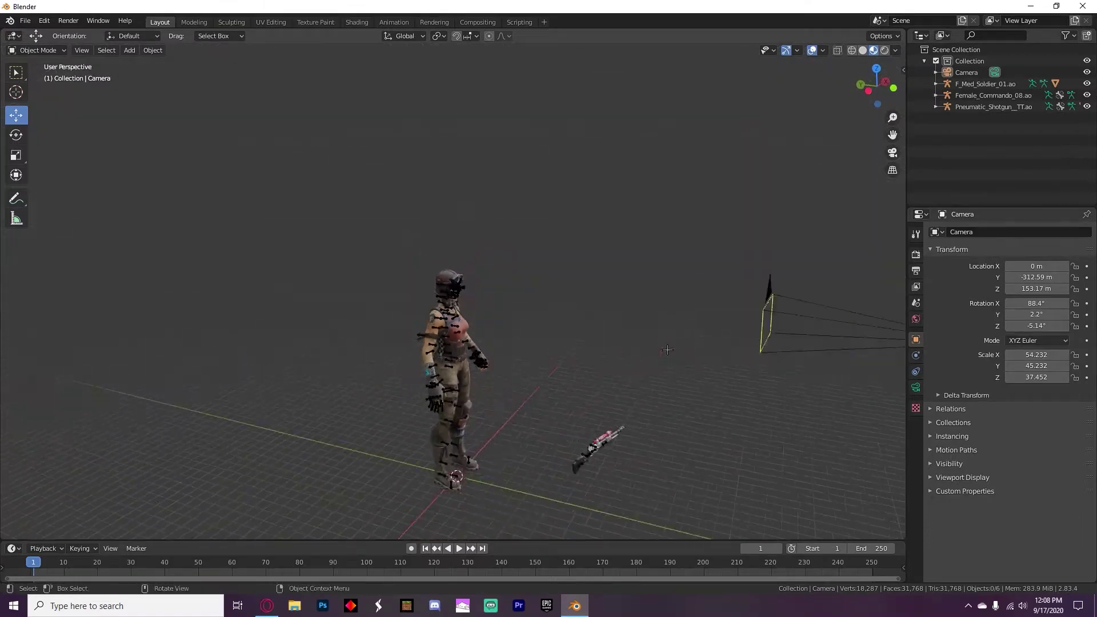
middle_click_drag(639, 412, 599, 406)
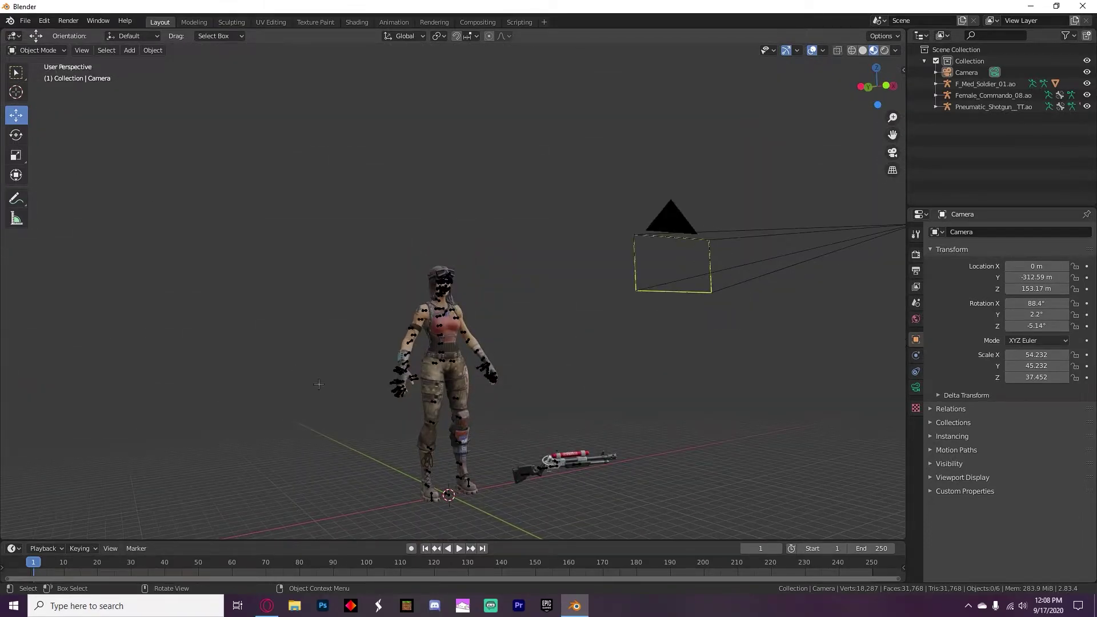
left_click(573, 464)
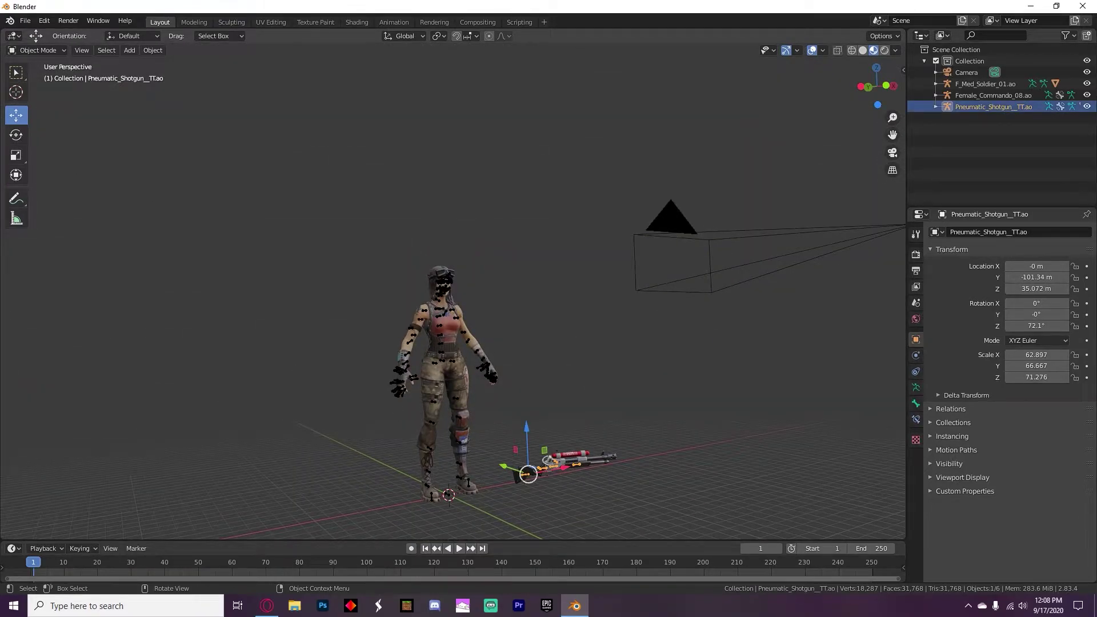
left_click(16, 135)
middle_click_drag(526, 474, 474, 435)
scroll(474, 436, "down", 5)
middle_click_drag(477, 495, 541, 538)
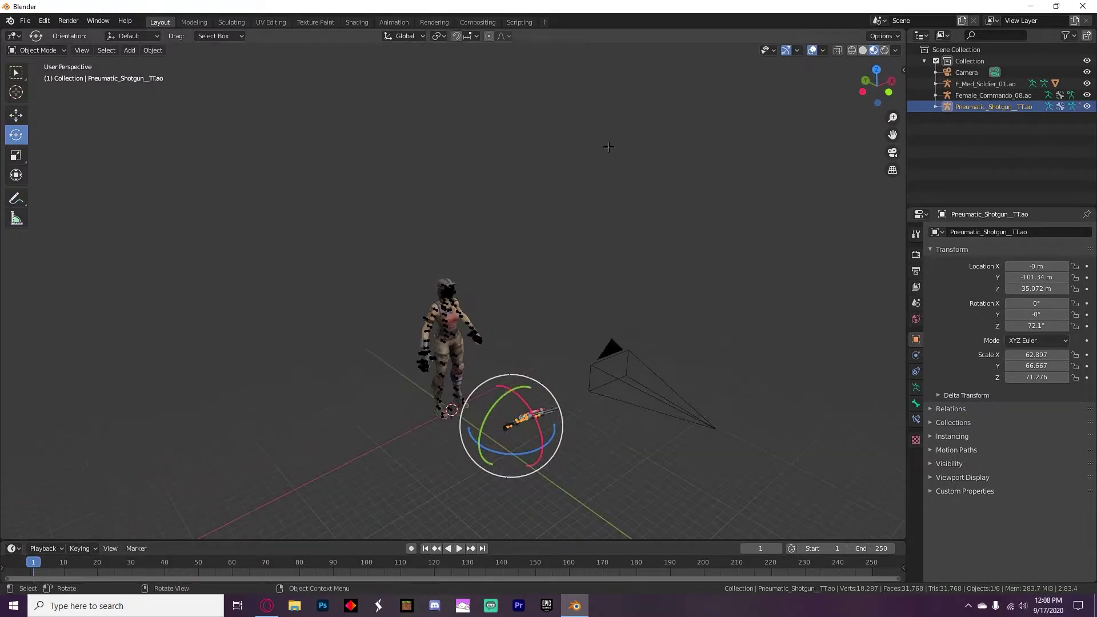
left_click(16, 115)
middle_click_drag(508, 412, 622, 451)
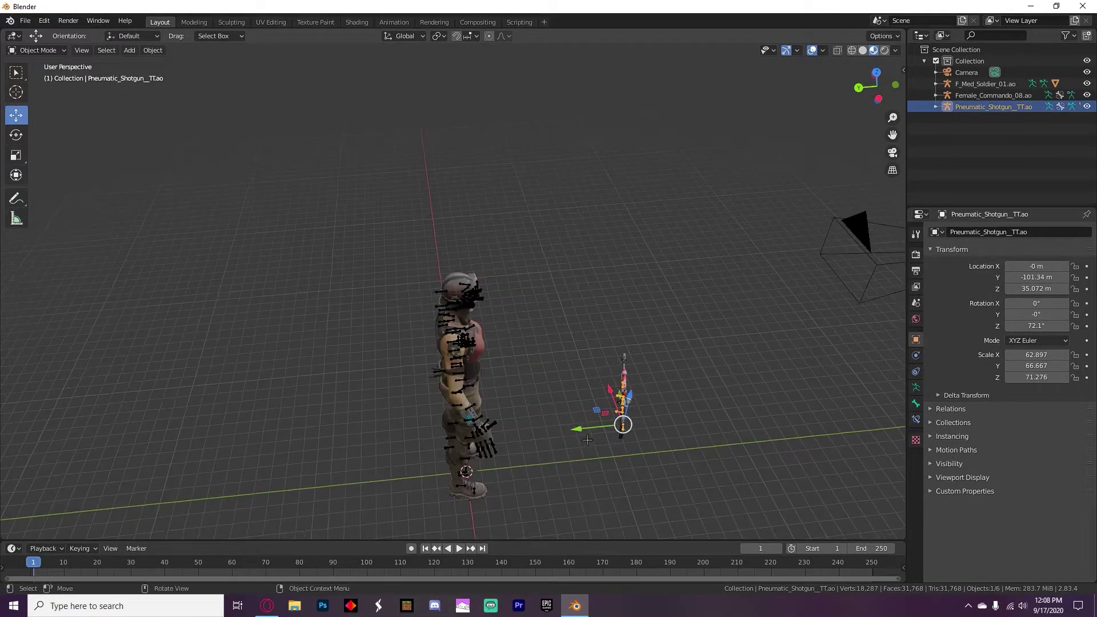
key("g")
left_click_drag(449, 416, 450, 416)
- Raise the shotgun to hip height at about Z 88.4 m and shift it toward the right hand, to about X -25.3 m
middle_click_drag(577, 448, 450, 432)
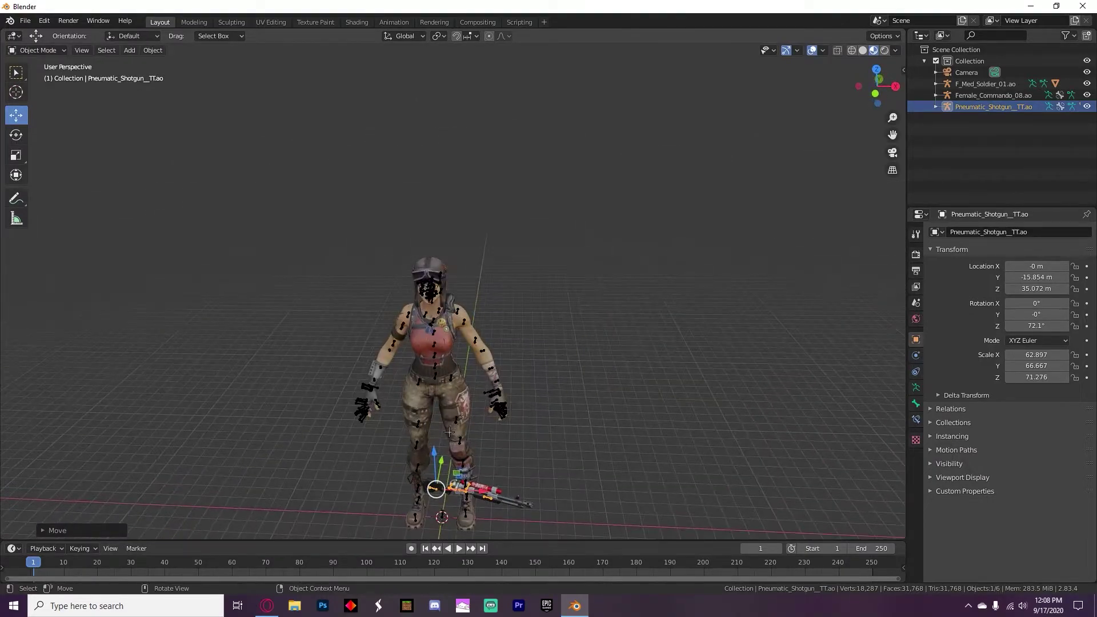
left_click_drag(437, 455, 381, 387)
key("x")
left_click(383, 384)
middle_click_drag(491, 412, 532, 366)
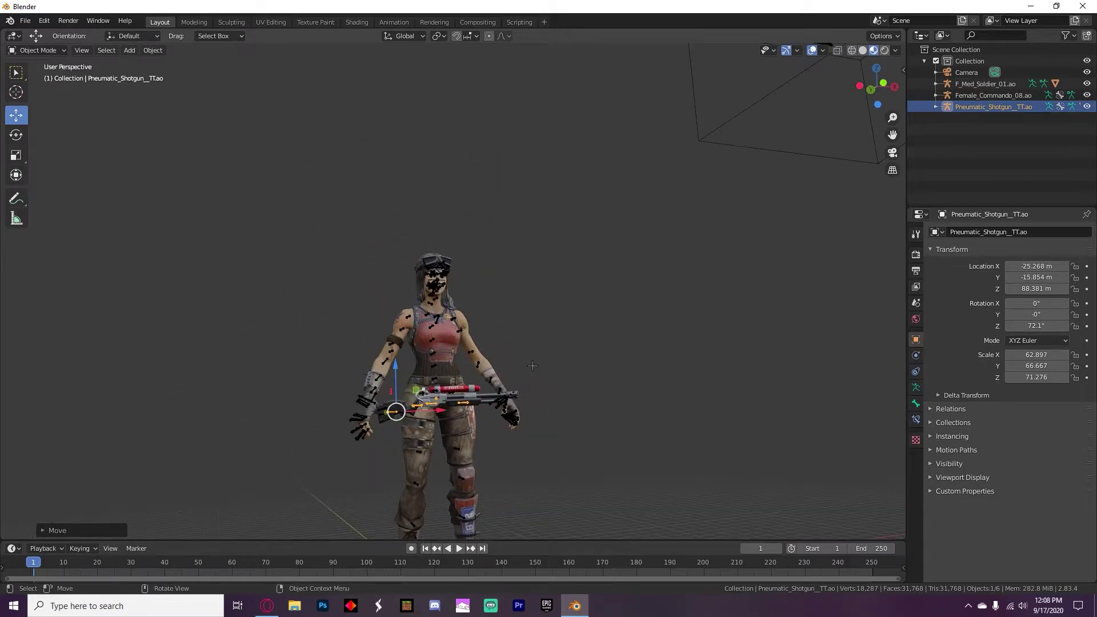
- Tilt the shotgun's barrel upward in front of the body, to a rotation of about X -50.9°, Y -14.1° and Z 78.8°
left_click(16, 134)
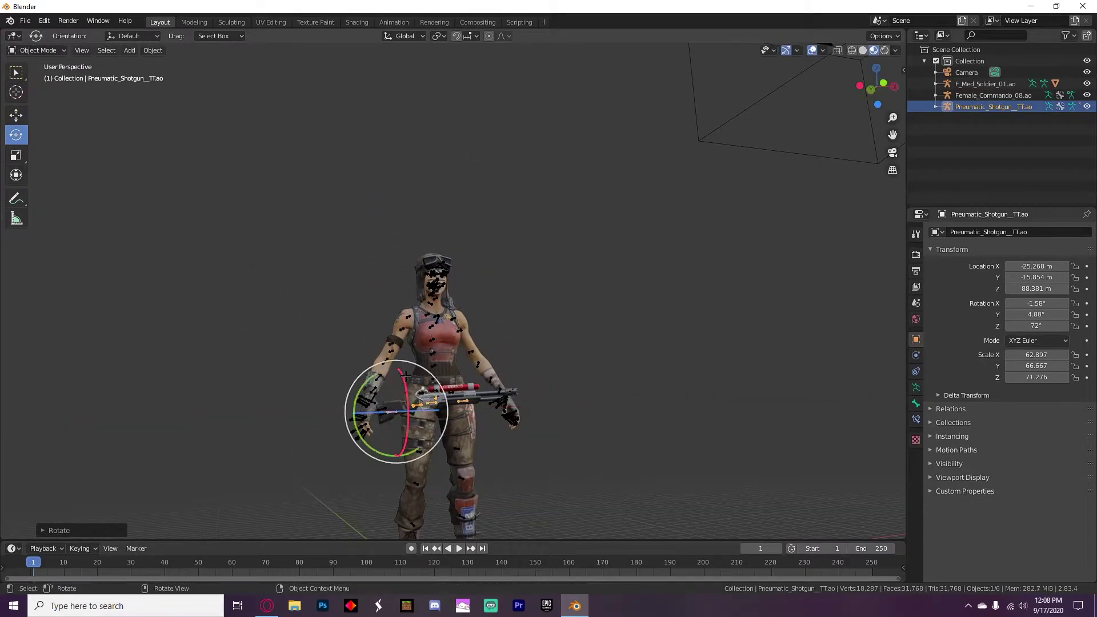
middle_click_drag(412, 392, 476, 457)
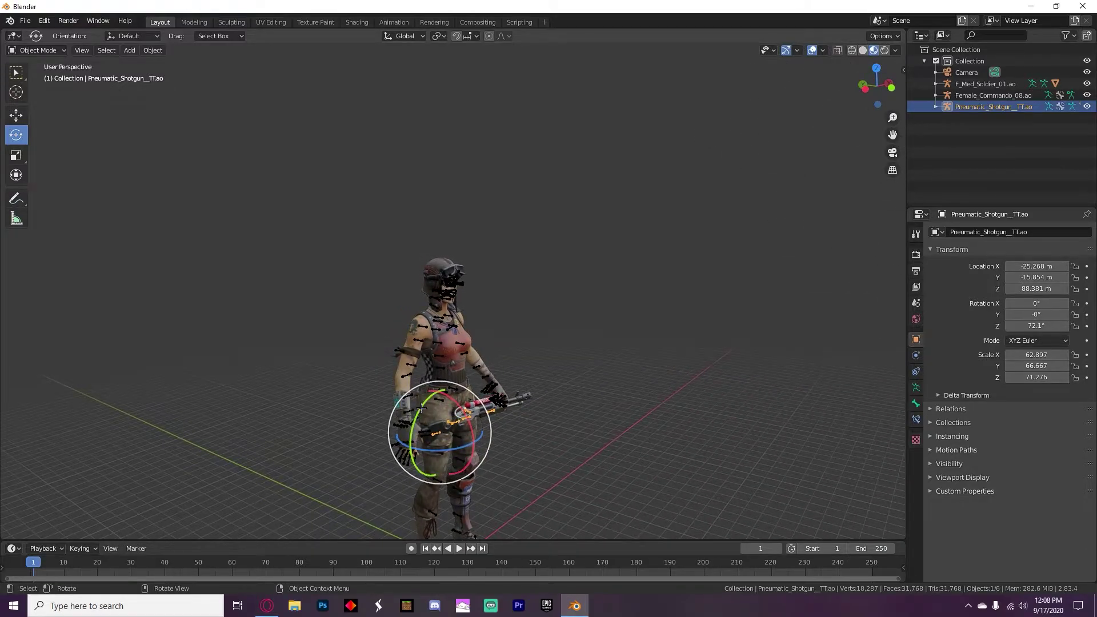
left_click_drag(420, 411, 372, 435)
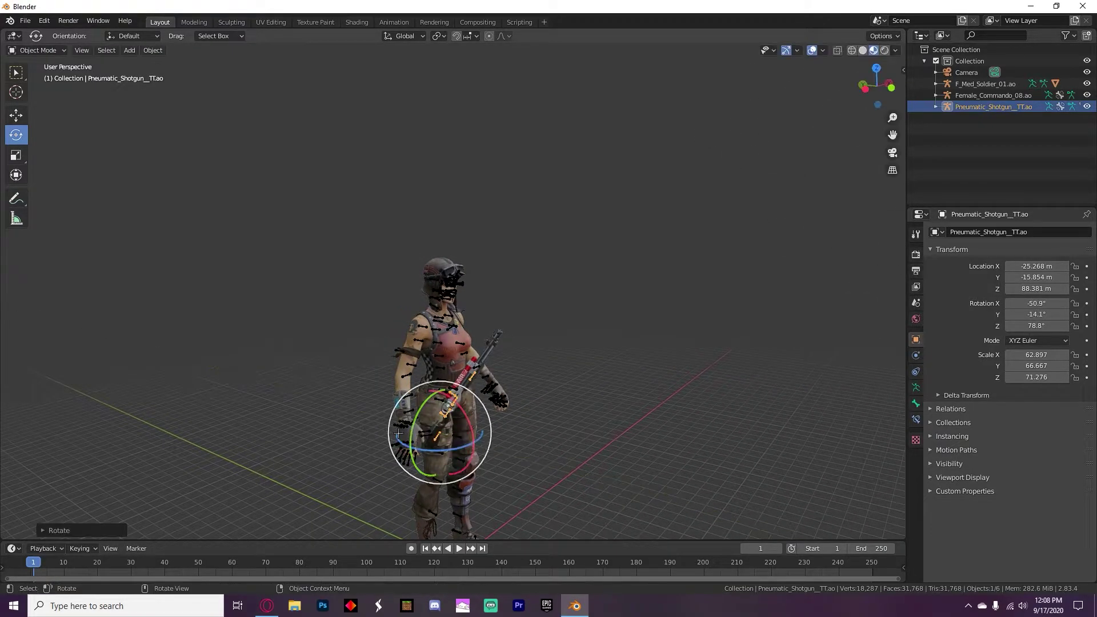
- Rotate the shotgun upright beside the character's right arm, to about X -94.5°, Y -4.6° and Z 2.5°
middle_click_drag(371, 435, 417, 427)
left_click_drag(414, 430, 436, 378)
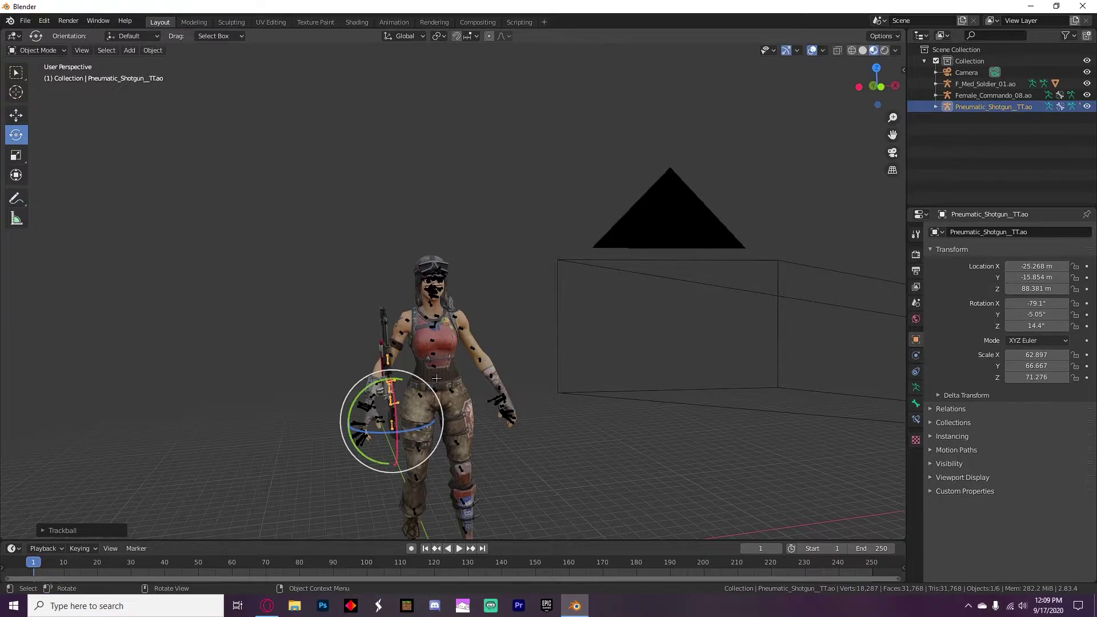
middle_click_drag(436, 378, 420, 384)
left_click_drag(401, 428, 393, 390)
middle_click_drag(393, 391, 522, 400)
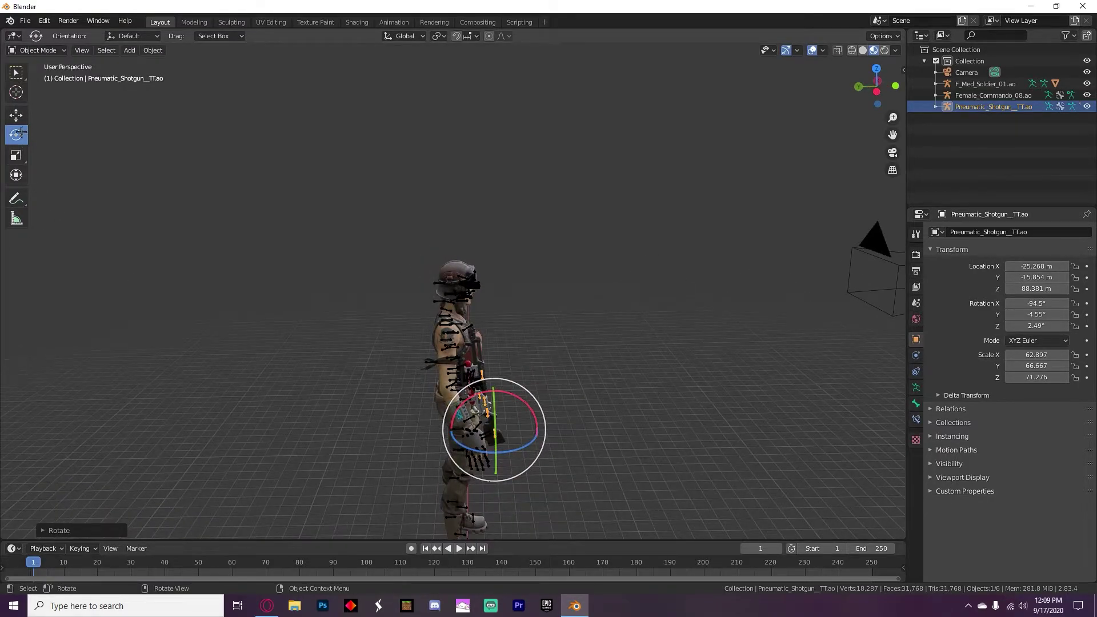
- Raise the shotgun to waist height, at about Z 107.7 m
left_click(16, 115)
left_click_drag(495, 391, 494, 348)
middle_click_drag(495, 348, 409, 349)
- Straighten the shotgun and lean its barrel back toward the shoulder, to a rotation of about X -106°, Y 1° and Z 2.3°
key("shift+space")
key("r")
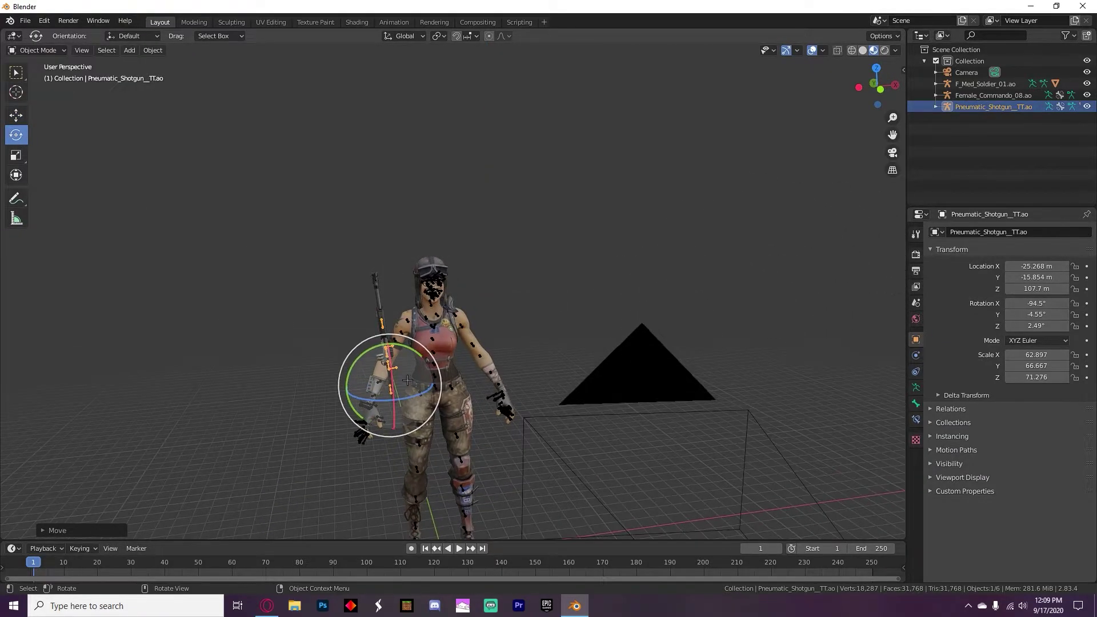
left_click_drag(410, 350, 393, 374)
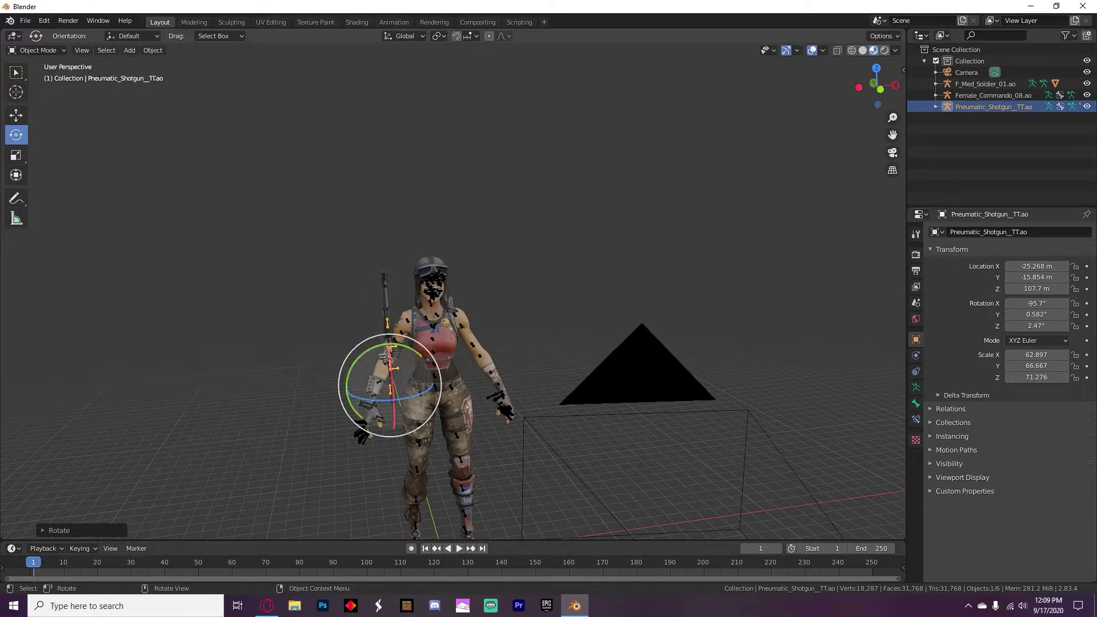
middle_click_drag(393, 374, 475, 352)
left_click_drag(475, 348, 469, 346)
middle_click_drag(377, 349, 280, 357)
- Shift the shotgun toward the chest to about X -14.8 m and slightly forward to about Y -20.6 m
left_click(16, 115)
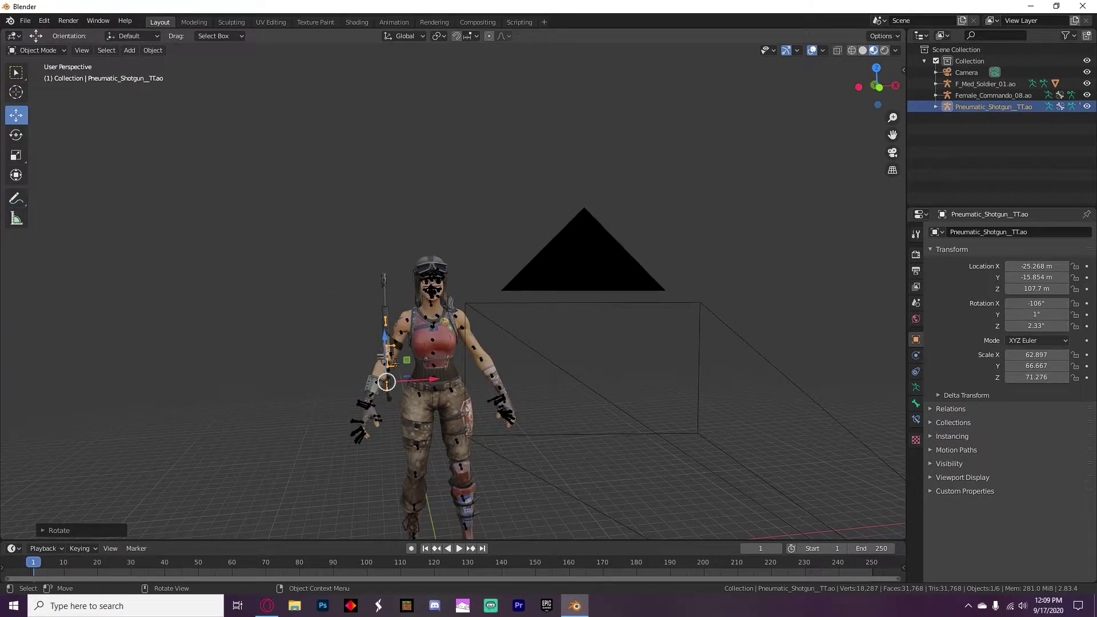
left_click_drag(427, 379, 449, 380)
middle_click_drag(409, 350, 511, 340)
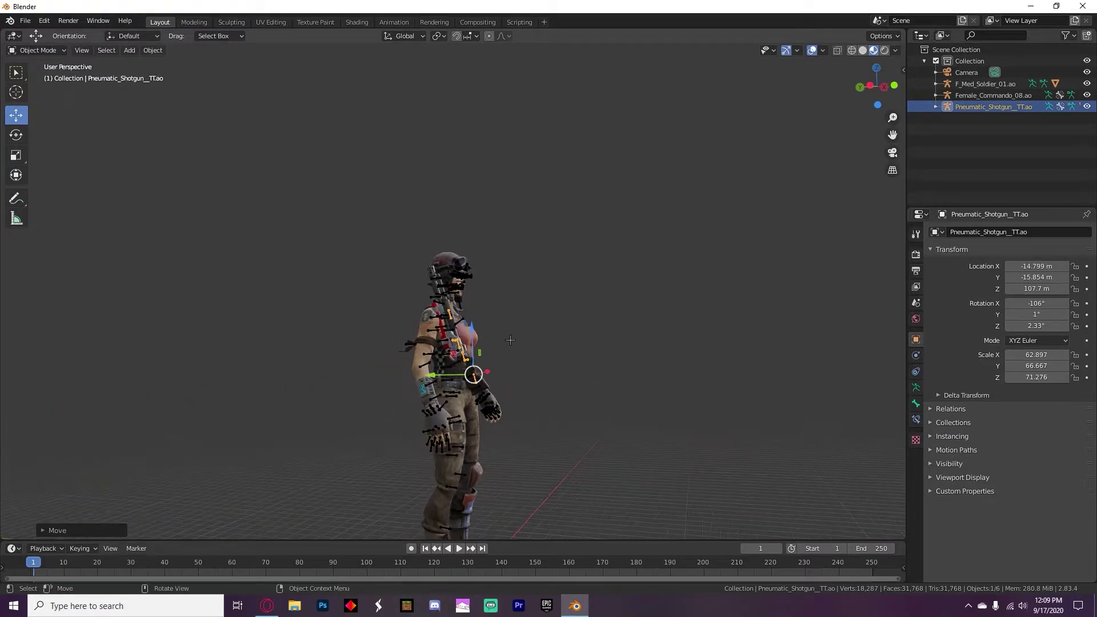
left_click_drag(441, 373, 445, 382)
- Move the camera closer to the character along Y to about -223.9 m and check the framing through it
scroll(759, 181, "down", 3)
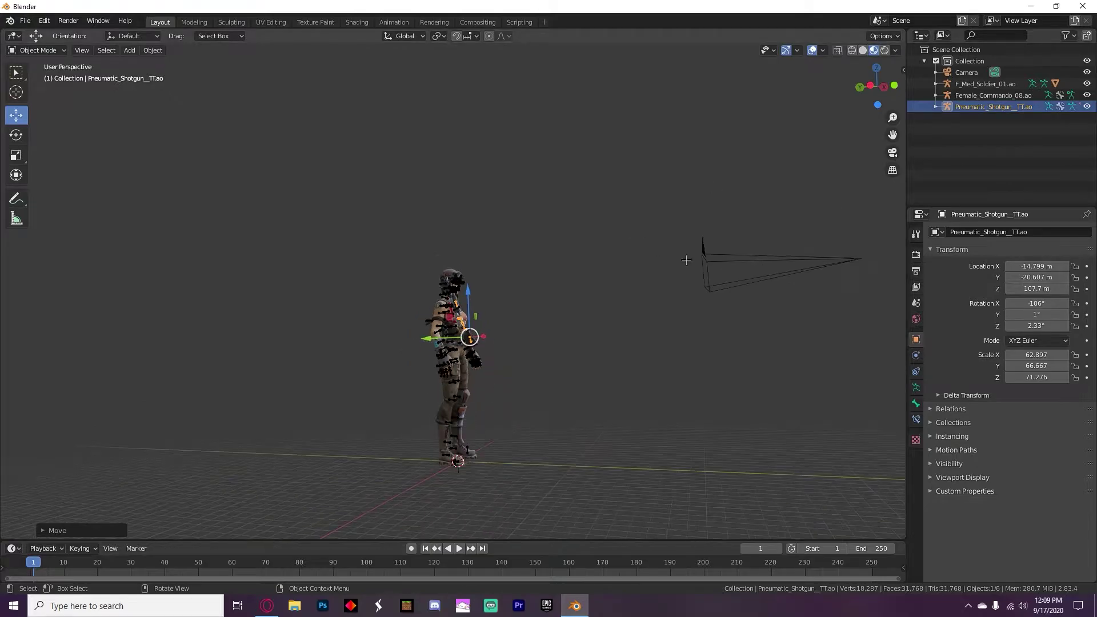
left_click(728, 261)
middle_click_drag(728, 261, 822, 305)
left_click_drag(823, 306, 672, 309)
left_click(891, 153)
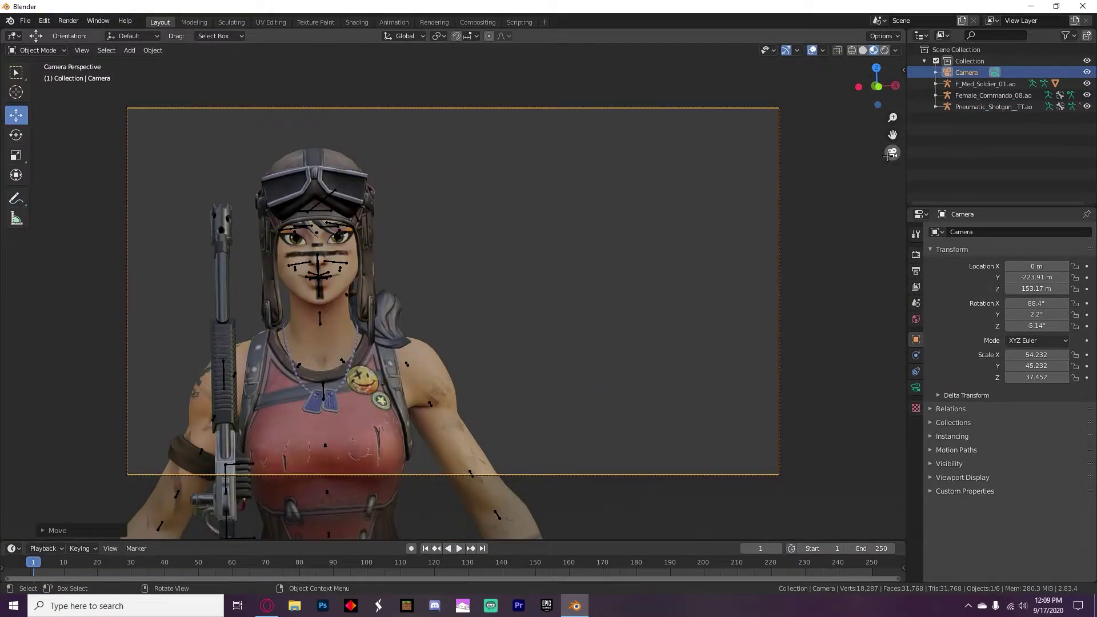
left_click(892, 153)
- Lower the camera to about Z 138.4 m, shift it to about X -12.4 m, and check the framing through it
left_click_drag(697, 266, 698, 312)
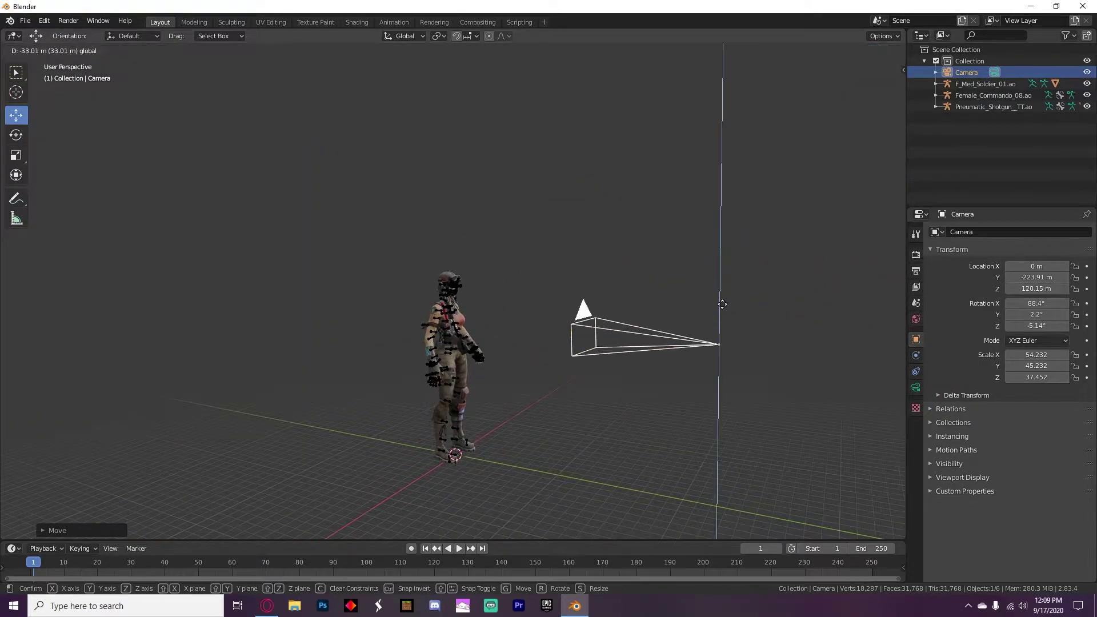
middle_click_drag(697, 312, 628, 315)
left_click(892, 153)
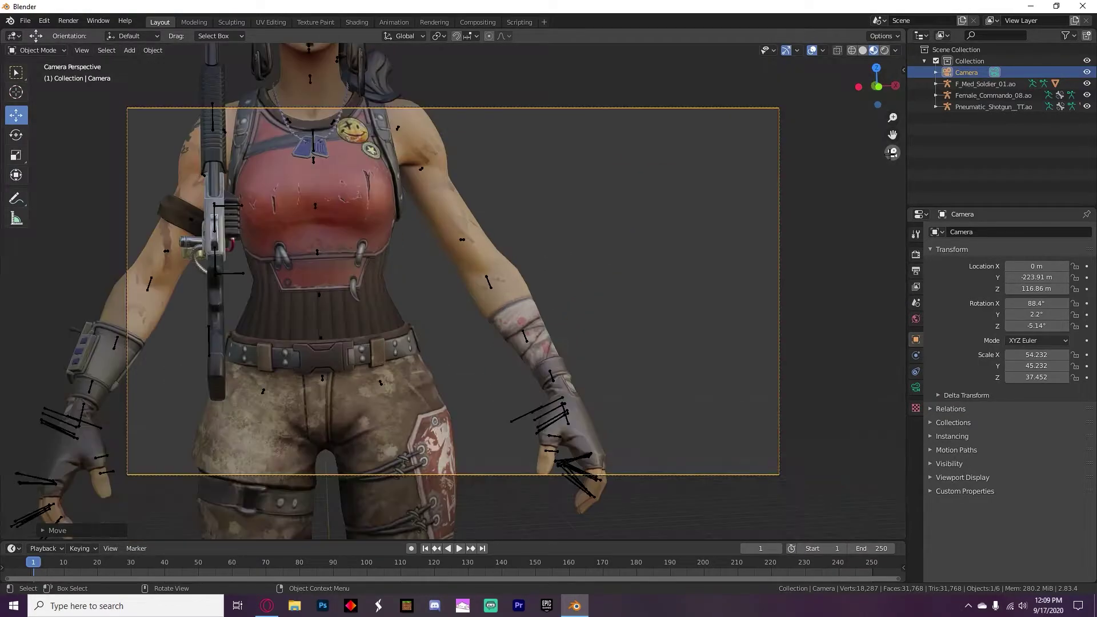
left_click(891, 153)
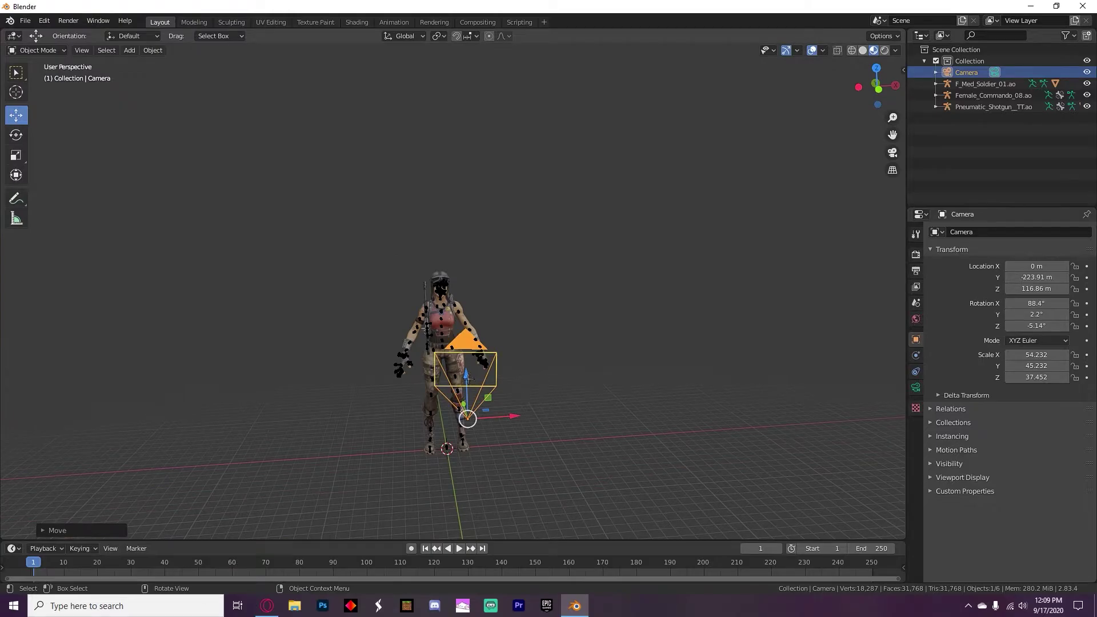
left_click_drag(468, 378, 468, 343)
left_click_drag(511, 379, 487, 380)
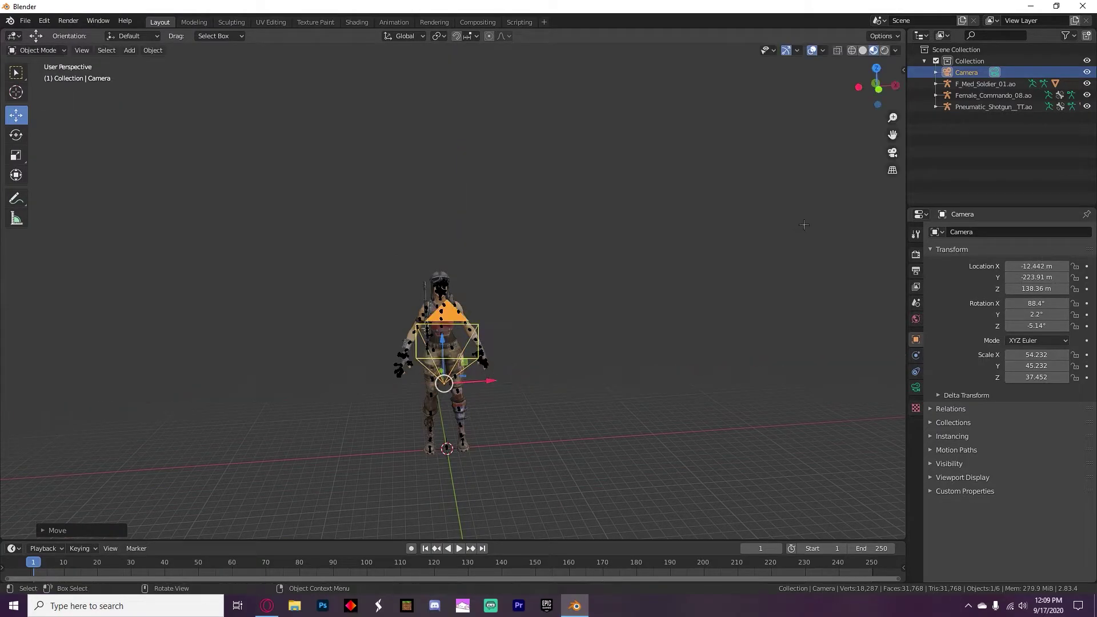
left_click(892, 153)
left_click(891, 154)
- Hide the F_Med_Soldier_01.ao armature and show it again, and toggle the viewport overlays off and on
scroll(544, 282, "up", 8)
middle_click_drag(449, 323, 415, 404)
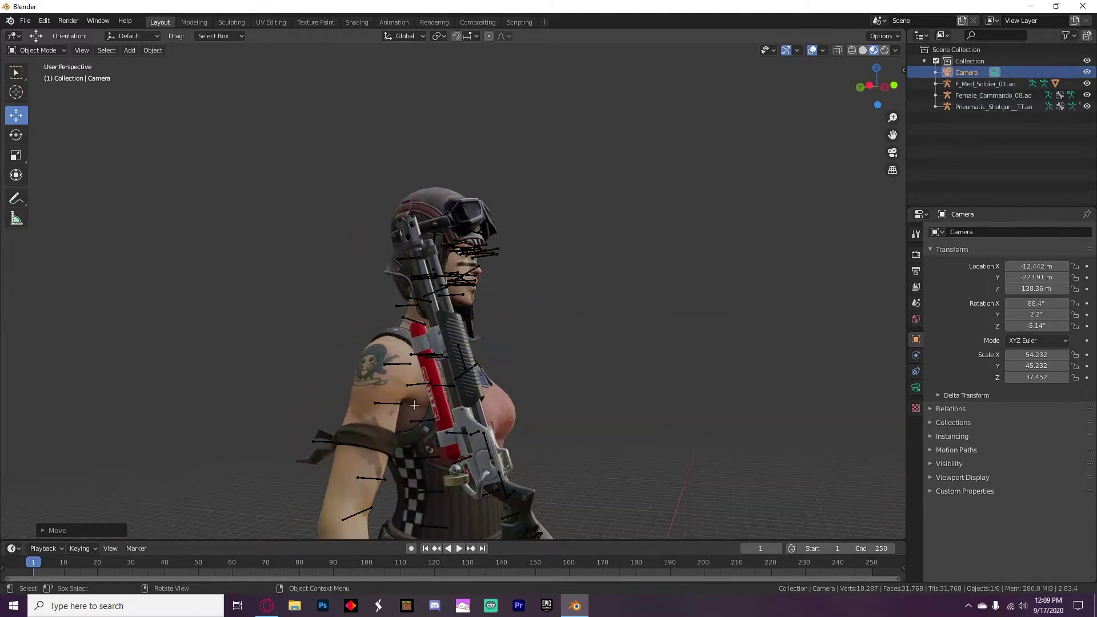
left_click(1070, 84)
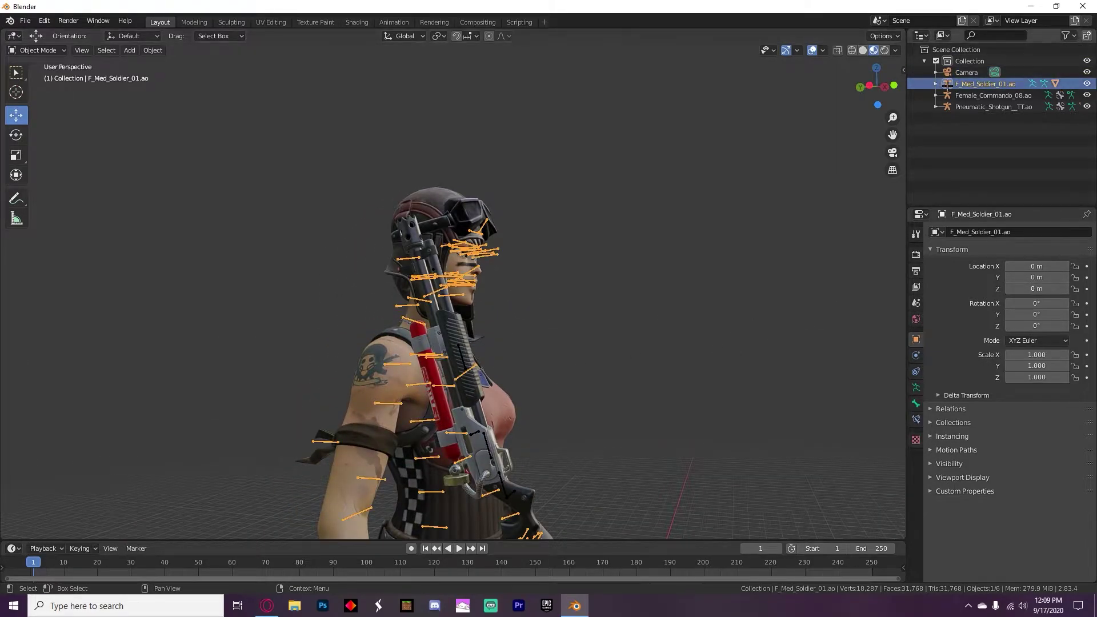
left_click(1086, 84)
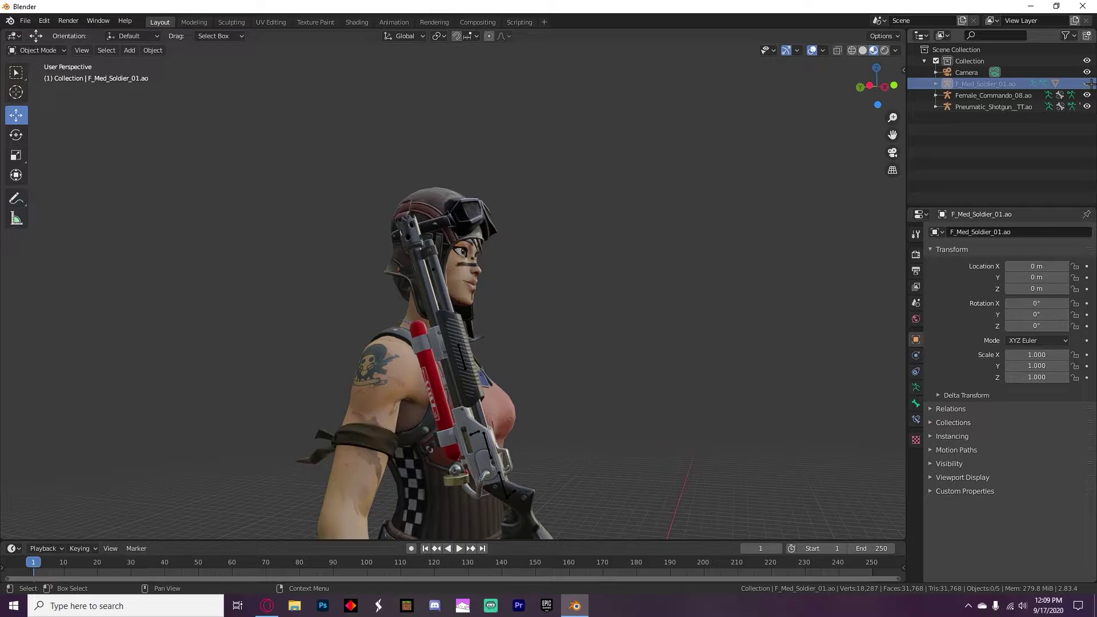
left_click(1087, 84)
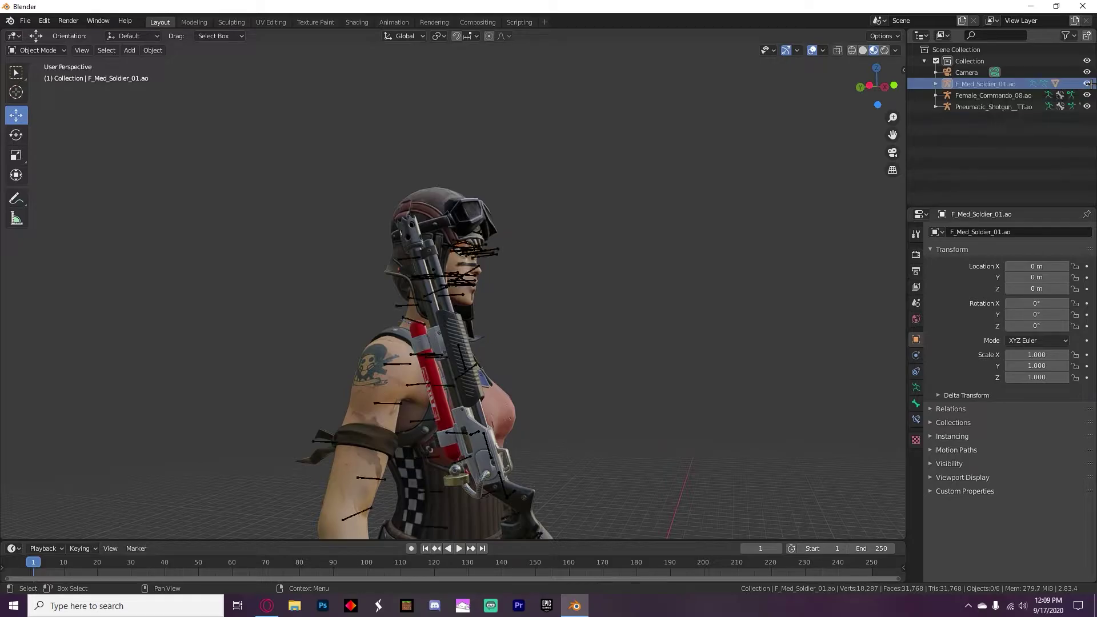
left_click(813, 51)
left_click(813, 52)
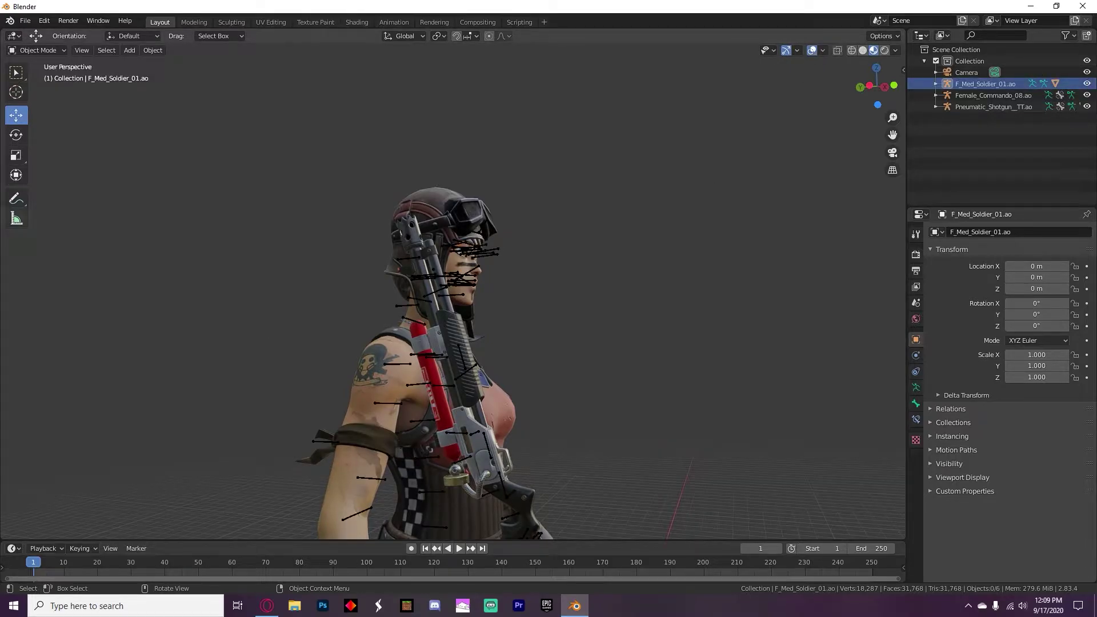
- Put the F_Med_Soldier_01.ao armature in Pose Mode and select the upperarm_r bone for rotation
left_click(390, 404)
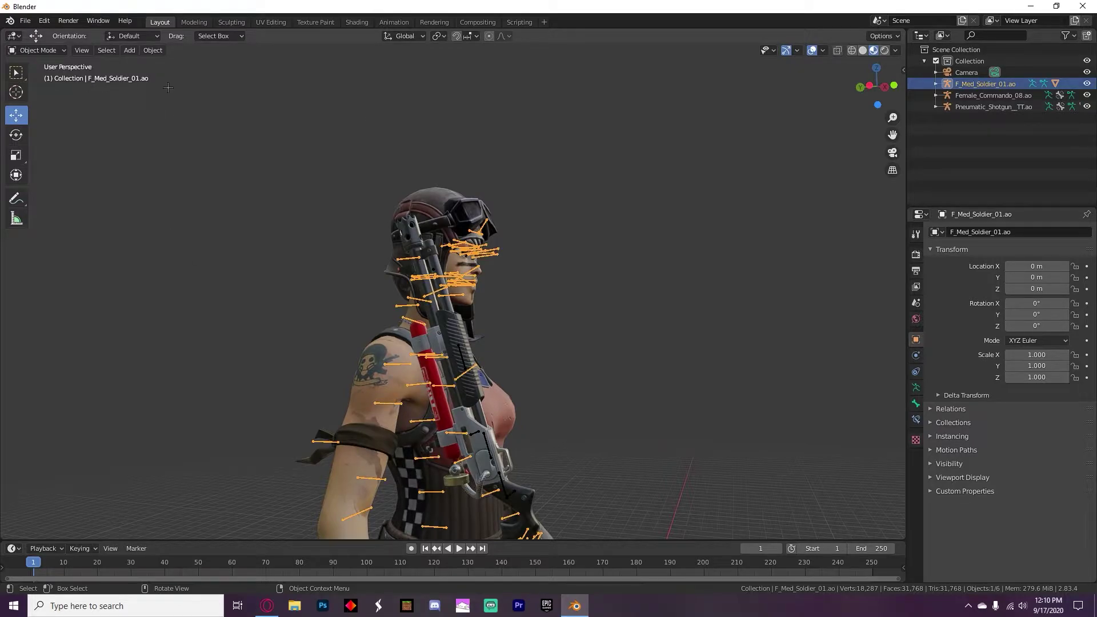
left_click(36, 50)
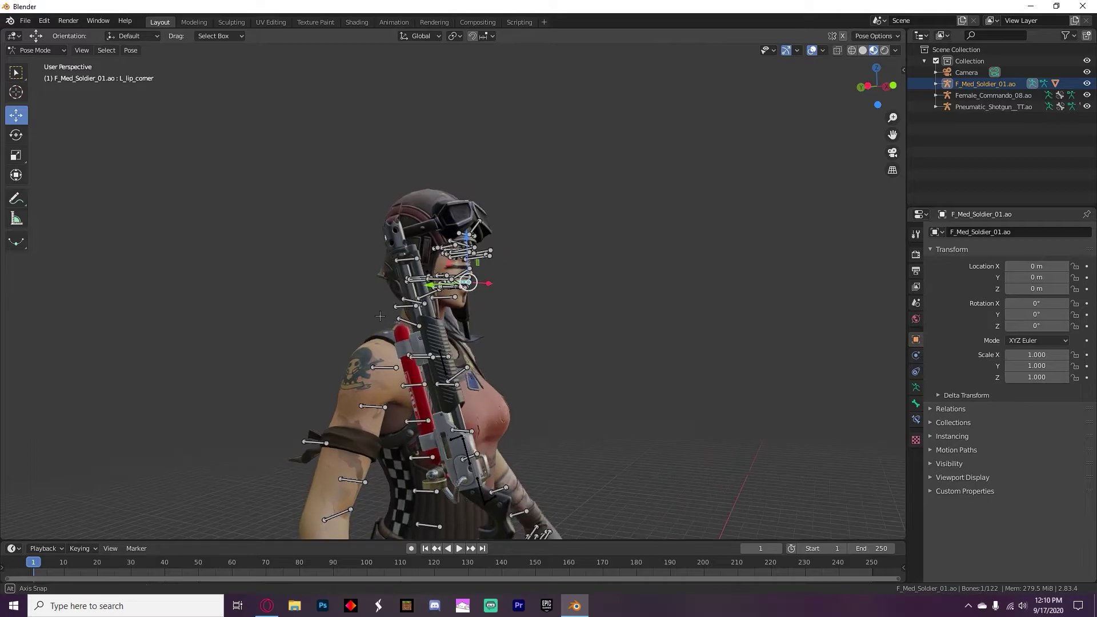
middle_click_drag(380, 316, 397, 304)
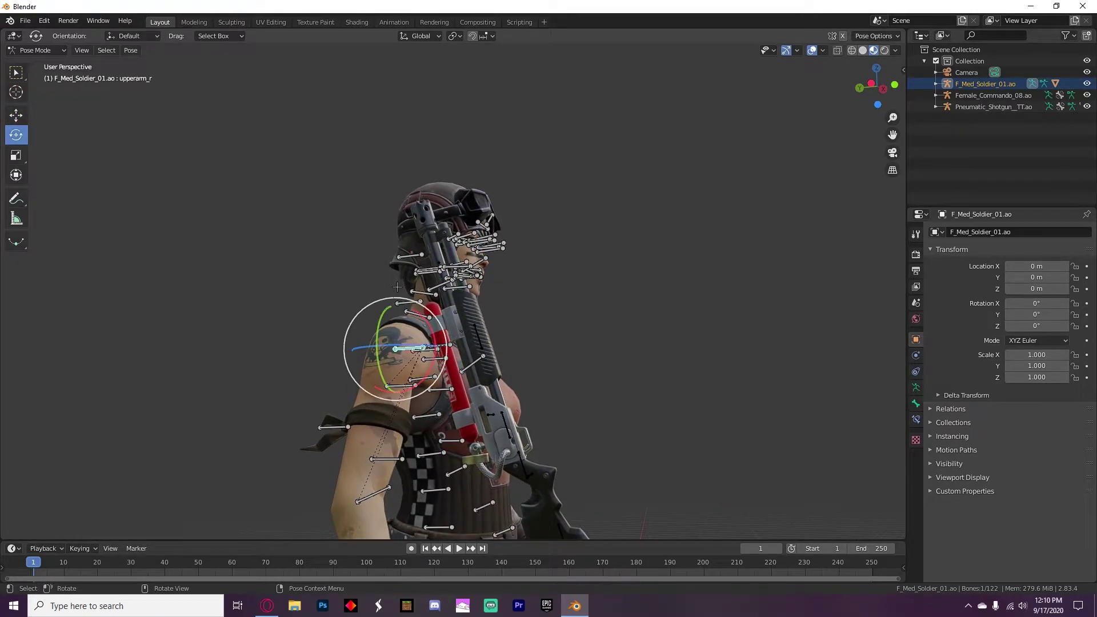
middle_click_drag(373, 316, 362, 321)
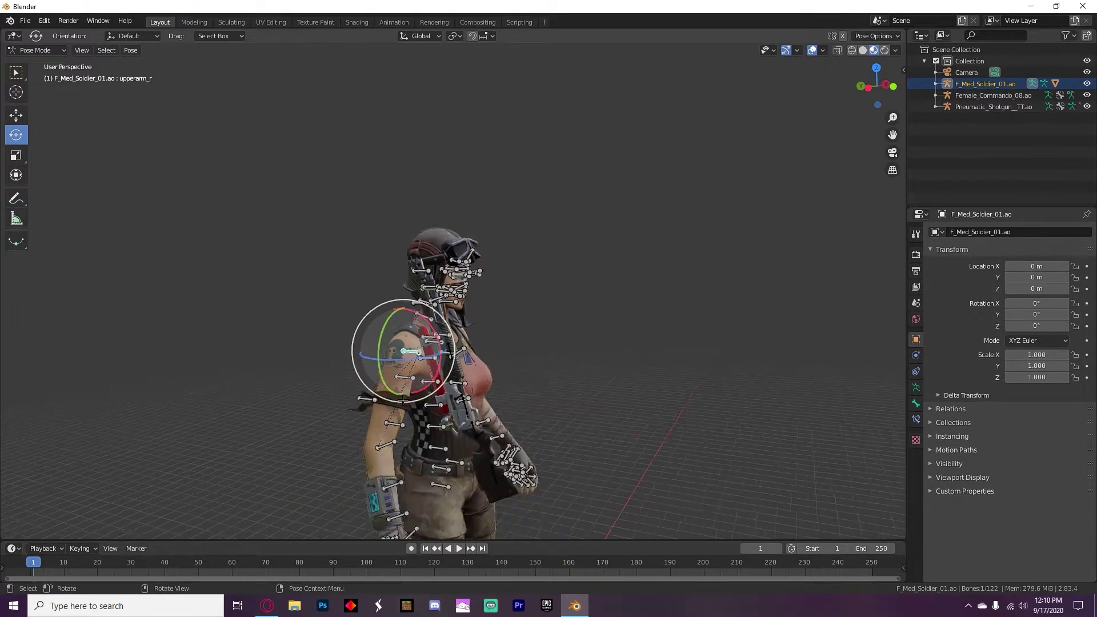
- Bend the right elbow by rotating the lowerarm_r bone so the forearm comes forward and across the waist
middle_click_drag(402, 400, 384, 402)
left_click(392, 420)
left_click_drag(417, 451, 425, 394)
middle_click_drag(425, 394, 342, 400)
left_click_drag(326, 408, 354, 409)
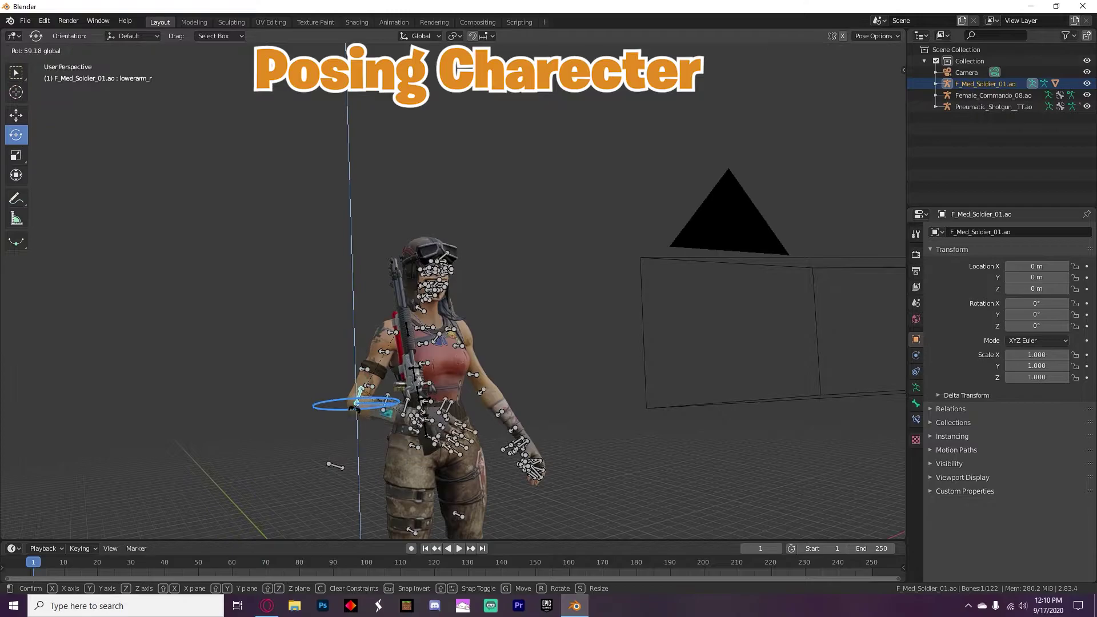
left_click(356, 403)
- Select bones around the right wrist and rotate them so the hand reaches toward the shotgun's stock
middle_click_drag(357, 403, 536, 495)
scroll(537, 494, "up", 3)
left_click(537, 495)
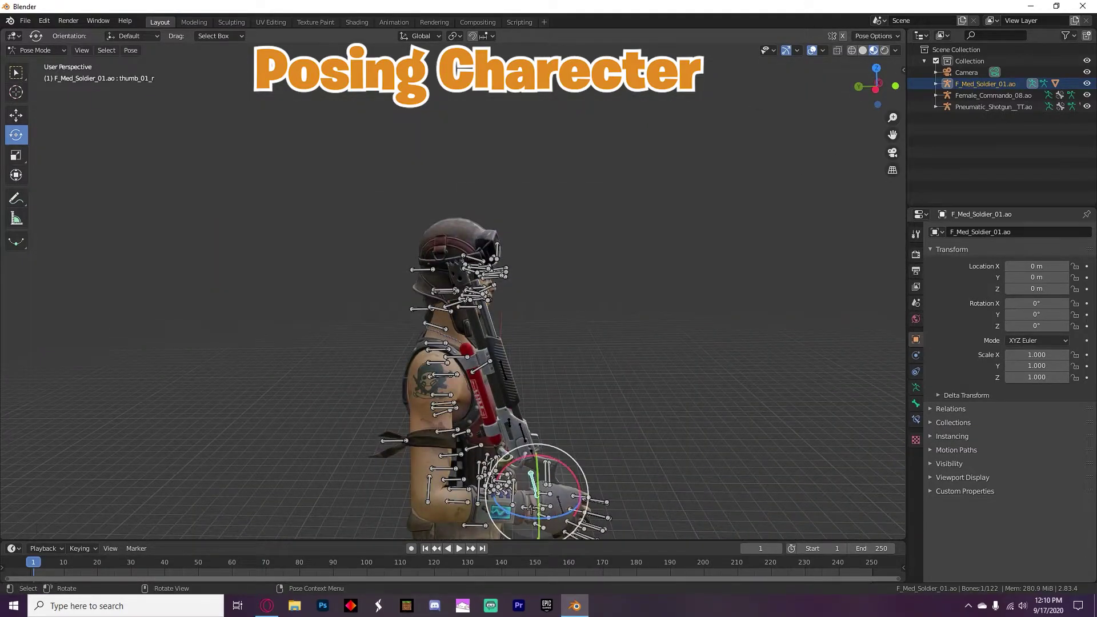
left_click(492, 445)
left_click_drag(502, 486, 465, 498)
left_click(469, 449)
- Rotate the right hand's bones further so the hand lines up with the shotgun's grip
middle_click_drag(466, 498, 537, 465)
scroll(537, 465, "up", 2)
left_click(538, 465)
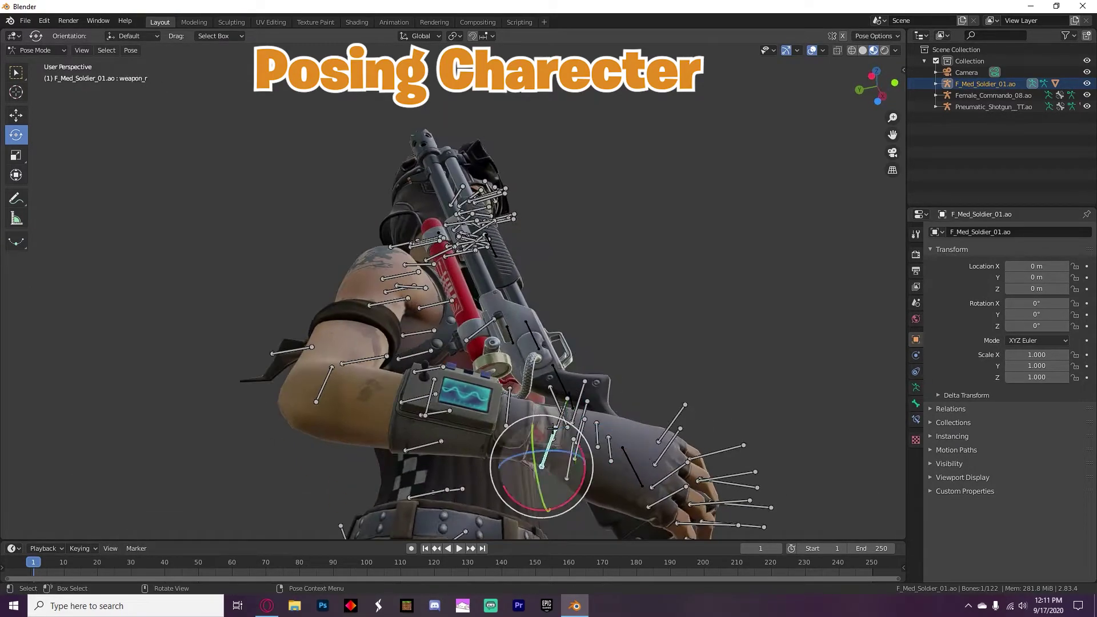
left_click(551, 442)
left_click_drag(571, 457, 548, 480)
scroll(447, 488, "down", 2)
middle_click_drag(549, 480, 451, 483)
left_click_drag(371, 463, 377, 465)
middle_click_drag(377, 465, 457, 477)
- In Object Mode, move the Pneumatic_Shotgun__TT.mo mesh to about X 0.003 m, Y -0.019 m and Z 0.064 m
left_click(33, 51)
left_click(40, 64)
left_click(434, 400)
left_click_drag(487, 470, 466, 449)
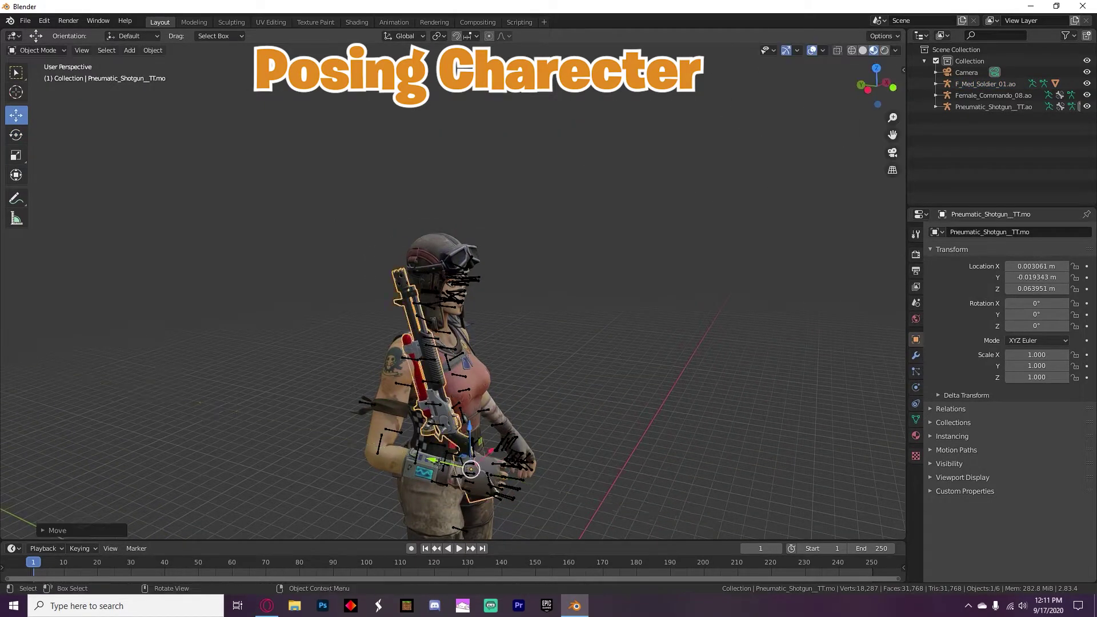
- Scale the shotgun mesh to about 1.149 in X, 1.139 in Y and 1.012 in Z
middle_click_drag(545, 408, 486, 374)
left_click(16, 155)
left_click_drag(431, 412, 438, 405)
middle_click_drag(437, 405, 394, 399)
left_click_drag(388, 380, 388, 387)
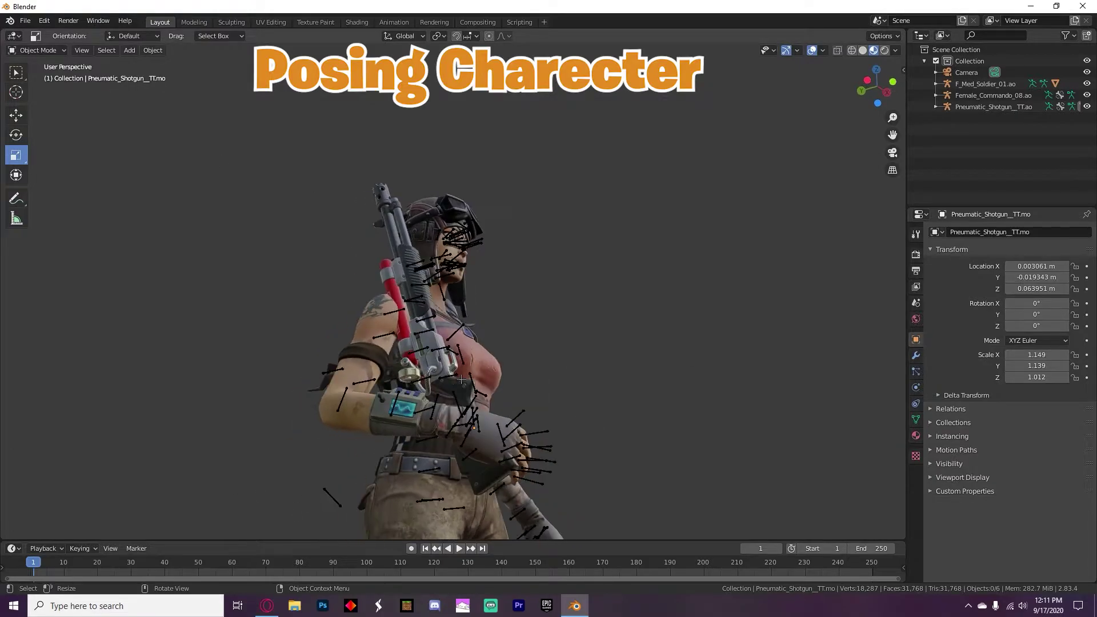
- Put the character's armature back in Pose Mode and rotate the right arm's bones to bring the hand to the stock
left_click(343, 423)
left_click(36, 50)
left_click(36, 88)
middle_click_drag(342, 435, 400, 434)
left_click(325, 460)
left_click_drag(285, 494, 288, 508)
middle_click_drag(319, 497, 243, 486)
left_click_drag(281, 451, 289, 434)
left_click_drag(308, 440, 297, 457)
left_click_drag(351, 414, 360, 439)
- Check the right hand's bones and fine-tune the forearm by slightly rotating the lowerarm_r bone
middle_click_drag(391, 474, 535, 483)
left_click(532, 513)
scroll(565, 488, "down", 3)
middle_click_drag(615, 464, 563, 400)
scroll(557, 411, "up", 4)
left_click(538, 451)
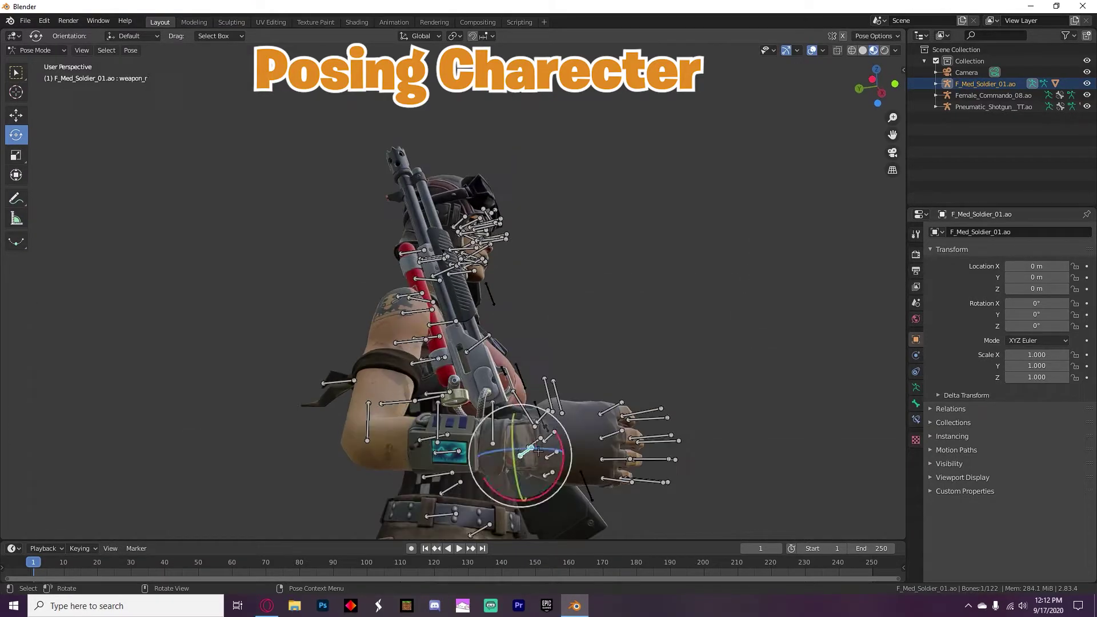
scroll(548, 437, "down", 1)
middle_click_drag(549, 437, 563, 460)
left_click(444, 453)
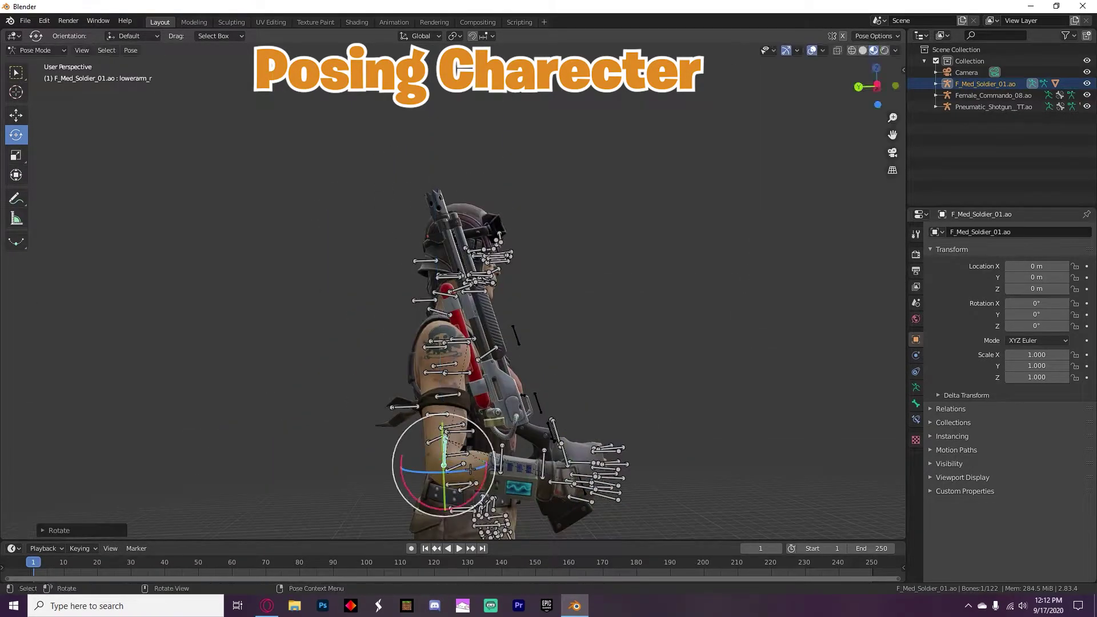
middle_click_drag(429, 457, 372, 457)
left_click_drag(366, 457, 360, 461)
- Deselect the arm bone and switch from Pose Mode to Object Mode so the camera can be selected
middle_click_drag(360, 462, 269, 408)
scroll(790, 246, "down", 4)
left_click(790, 246)
middle_click_drag(790, 246, 901, 269)
left_click(16, 115)
middle_click_drag(683, 290, 623, 285)
left_click(39, 50)
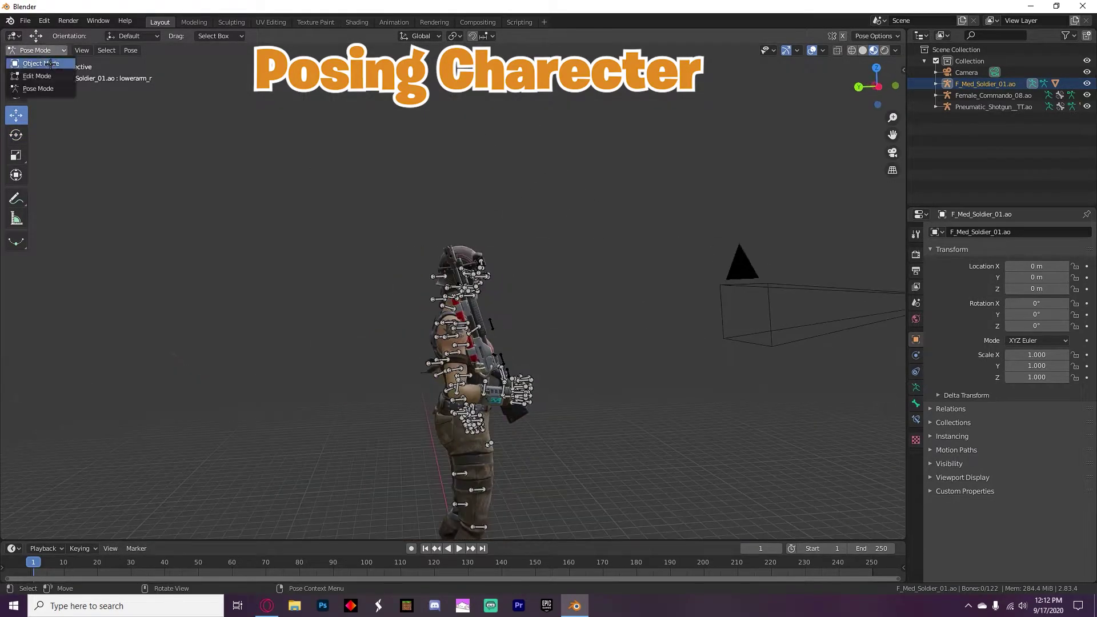
left_click(43, 63)
- Move the camera closer to the character, rotate it slightly, and look at the scene through it
left_click(734, 288)
scroll(701, 292, "down", 4)
left_click(701, 291)
left_click(16, 114)
left_click_drag(689, 293, 586, 297)
left_click(16, 135)
left_click_drag(644, 256, 632, 252)
key("KP_0")
- Put the character's armature back in Pose Mode and curl the uppermost finger of the right hand inward
middle_click_drag(314, 189, 268, 212)
left_click(39, 50)
left_click(114, 320)
left_click(38, 50)
left_click(36, 87)
left_click(274, 213)
left_click(14, 133)
left_click_drag(286, 240, 311, 199)
- Curl the remaining fingers of the right hand around the shotgun's grip, including the pinky_02_r bone
left_click(218, 248)
left_click_drag(223, 266, 272, 240)
left_click(242, 281)
left_click_drag(245, 295, 286, 266)
left_click(253, 315)
left_click_drag(256, 313, 302, 279)
middle_click_drag(300, 274, 297, 228)
left_click(259, 226)
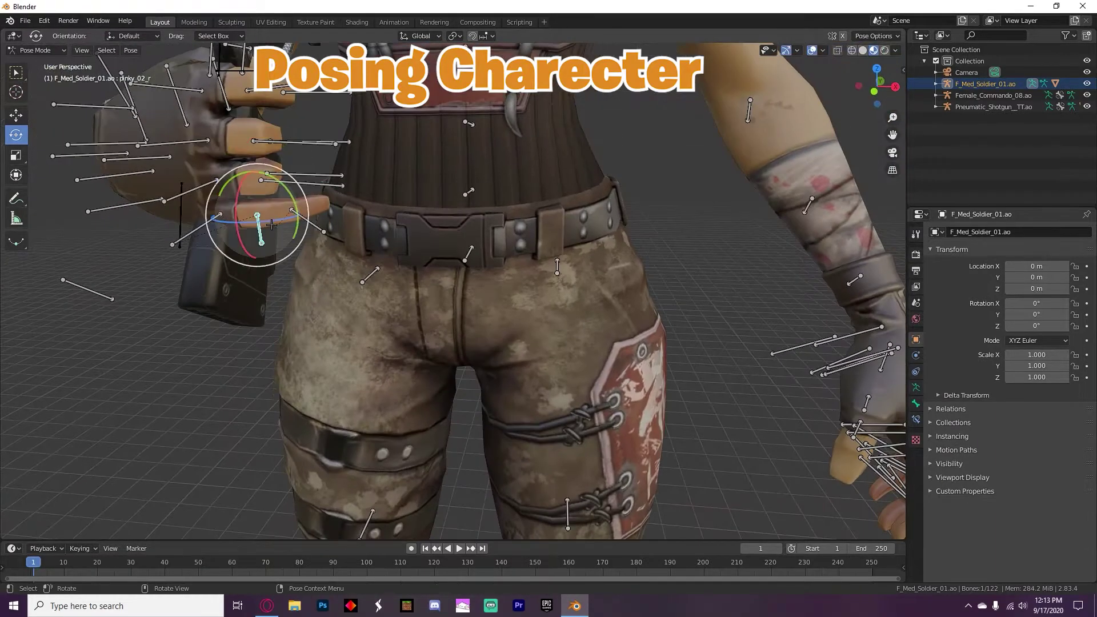
left_click_drag(260, 230, 300, 218)
- In Object Mode, move the shotgun mesh into the right hand, to about X 0.0004 m, Y -0.0027 m and Z 0.0089 m
middle_click_drag(303, 220, 469, 262)
left_click(39, 50)
left_click(36, 63)
left_click(366, 200)
left_click(365, 200)
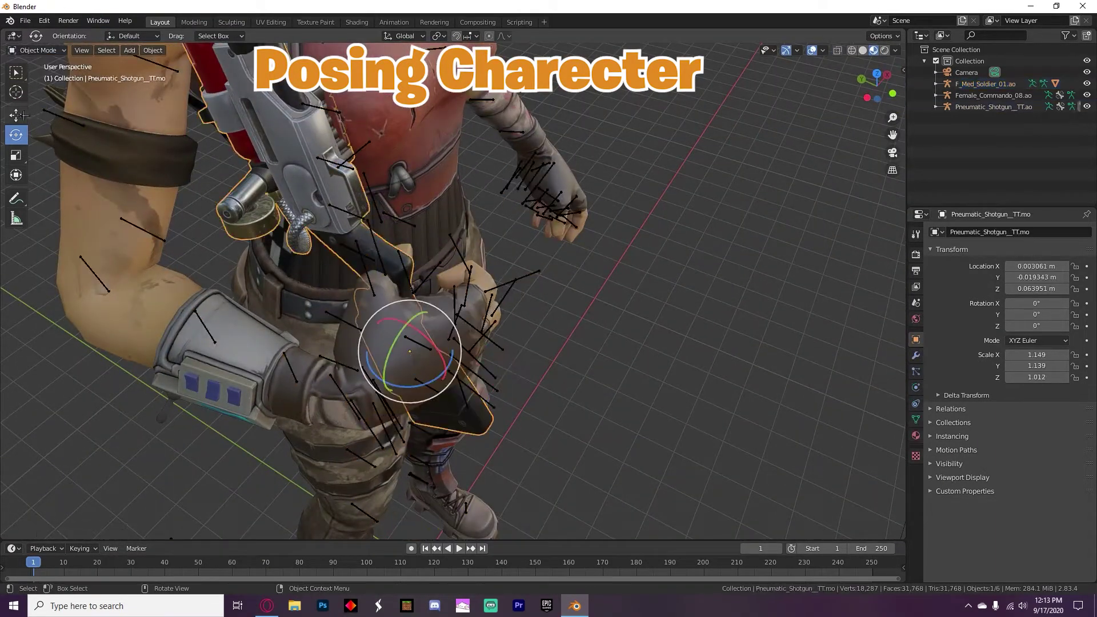
left_click(16, 114)
left_click_drag(376, 330, 486, 385)
- Return the character's armature to Pose Mode and slightly rotate a right-hand bone near the shotgun's grip
scroll(362, 240, "down", 4)
middle_click_drag(485, 385, 439, 204)
scroll(274, 205, "up", 4)
left_click(439, 204)
left_click(38, 50)
left_click(197, 137)
left_click(37, 50)
left_click(37, 87)
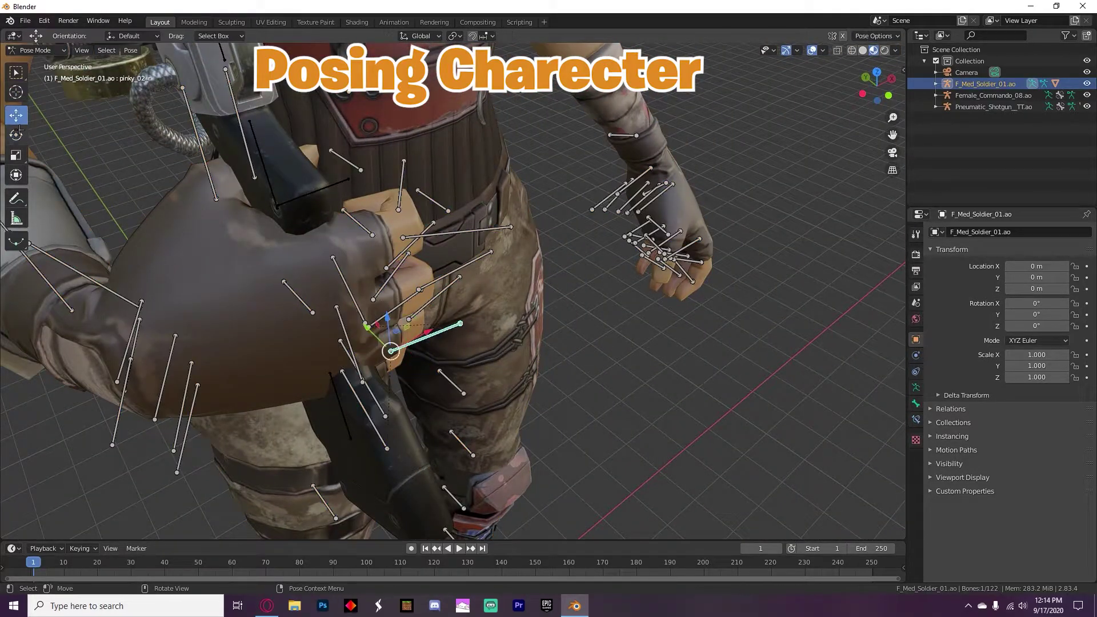
left_click(16, 134)
middle_click_drag(217, 179, 189, 217)
left_click(191, 108)
mouse_move(215, 160)
left_mouse_down()
mouse_move(192, 163)
mouse_move(208, 160)
left_mouse_up()
- Deselect the bones, hide the F_Med_Soldier_01.ao armature to inspect the hand's hold on the shotgun, and show it again
key("alt+a")
left_click(1086, 83)
scroll(319, 150, "down", 6)
middle_click_drag(365, 229, 452, 144)
left_click(1086, 84)
scroll(452, 229, "up", 3)
- In Object Mode, scale the shotgun mesh to about X 1.208, Y 1.194 and Z 1.016
left_click(38, 50)
left_click(37, 64)
left_click(448, 142)
left_click(16, 154)
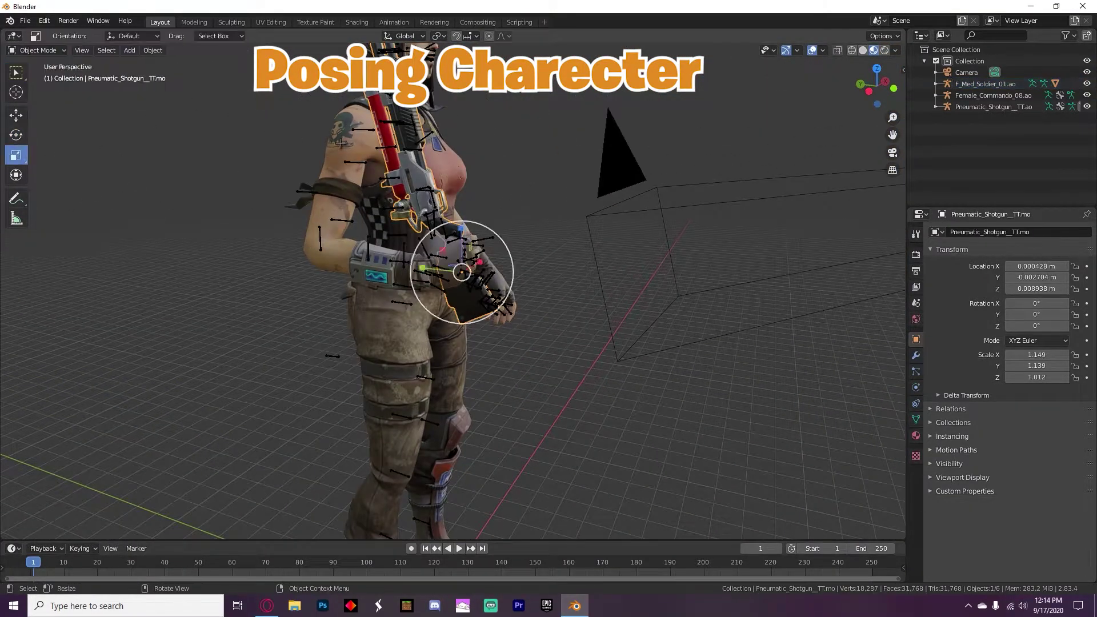
scroll(462, 234, "down", 2)
left_click_drag(461, 233, 462, 233)
left_click_drag(469, 252, 473, 248)
- Hide the F_Med_Soldier_01.ao armature to inspect the enlarged shotgun in the right hand, and show it again
middle_click_drag(474, 248, 377, 240)
left_click(1087, 83)
left_click(514, 153)
middle_click_drag(515, 153, 431, 172)
left_click(1087, 84)
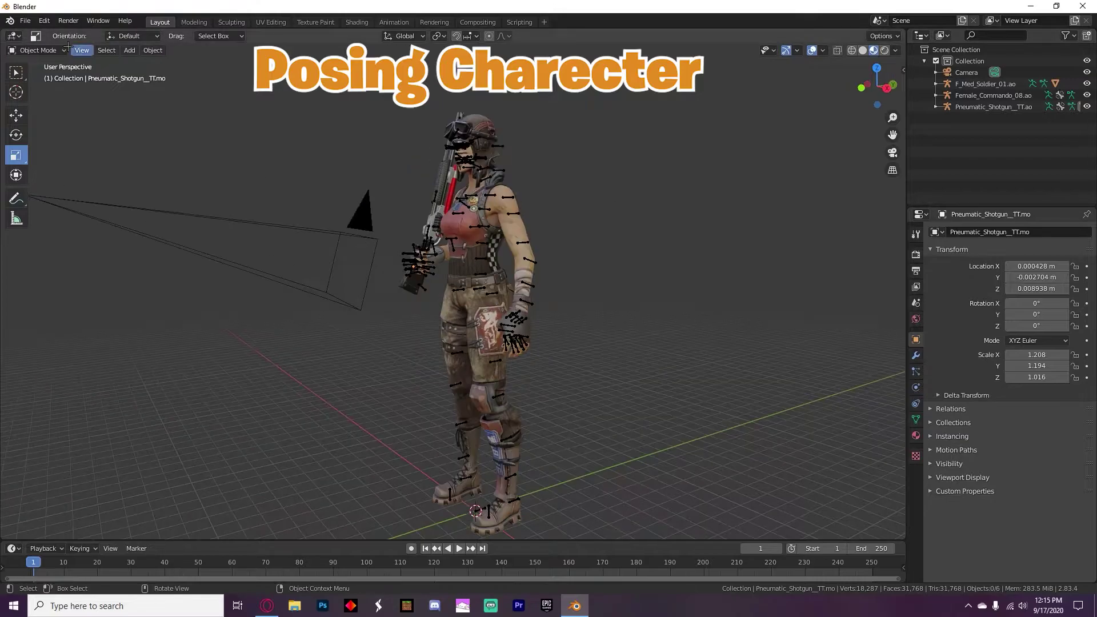
- Put the character's armature in Pose Mode and rotate a bone near the left wrist
left_click(462, 146)
left_click(37, 50)
left_click(37, 89)
scroll(483, 338, "up", 6)
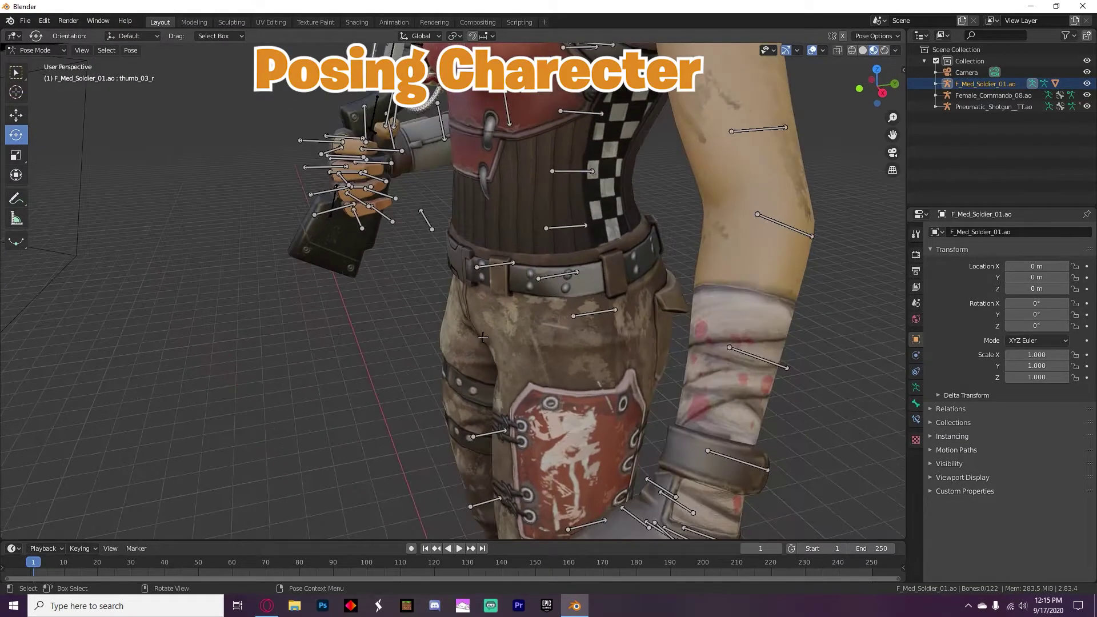
scroll(483, 337, "down", 5)
middle_click_drag(483, 337, 528, 337)
left_click(565, 90)
left_click(625, 283)
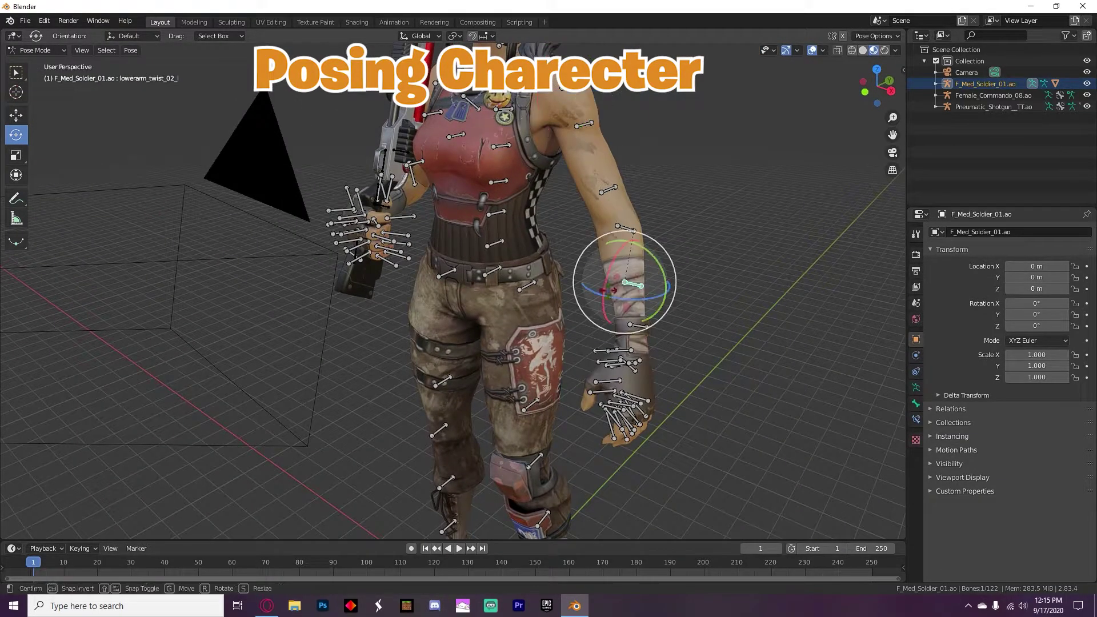
left_click(631, 324)
left_click_drag(613, 319, 619, 303)
- Rotate the left arm's bones to bend the elbow and raise the forearm beside the shoulder
middle_click_drag(618, 303, 571, 303)
left_click(583, 372)
left_click_drag(545, 377, 552, 351)
left_click(607, 247)
left_click_drag(570, 217, 582, 195)
left_click_drag(585, 203, 594, 195)
middle_click_drag(595, 194, 549, 217)
left_click_drag(546, 277, 571, 270)
- Slightly rotate the hand_l bone of the raised left hand and return the armature to Object Mode
middle_click_drag(571, 270, 480, 189)
scroll(480, 189, "up", 2)
left_click(390, 240)
mouse_move(403, 208)
left_mouse_down()
mouse_move(420, 227)
mouse_move(400, 219)
left_mouse_up()
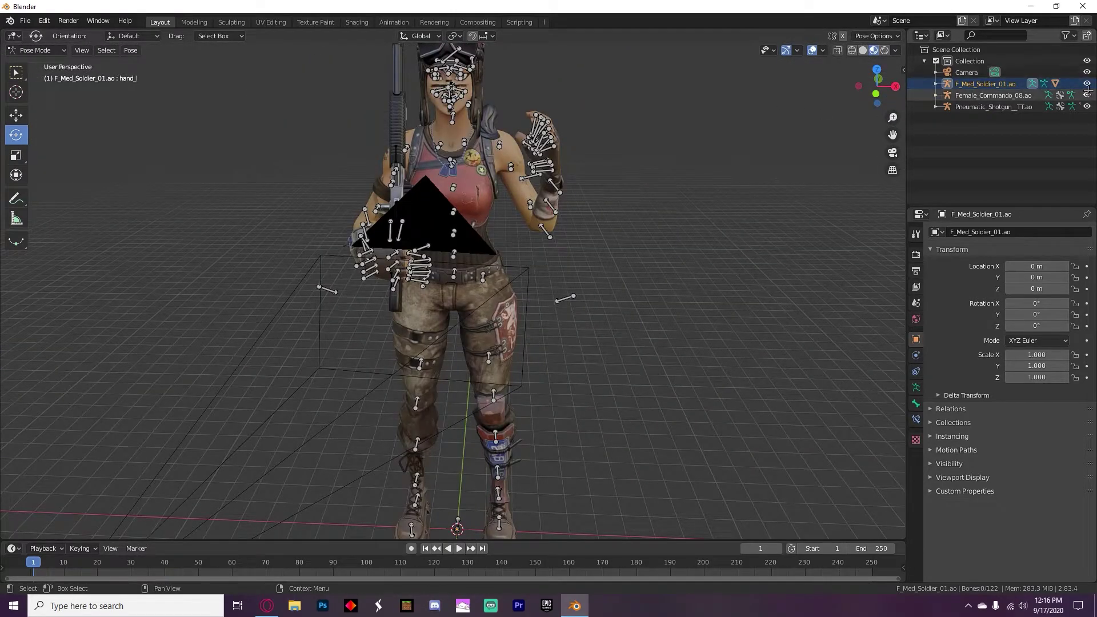
left_click(1087, 84)
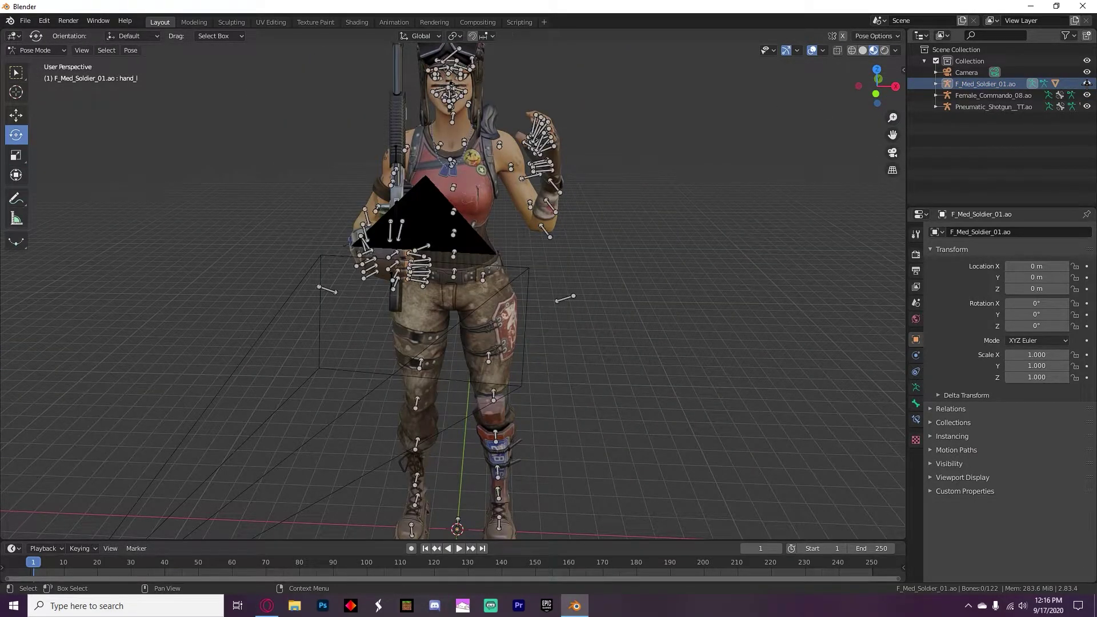
left_click(52, 52)
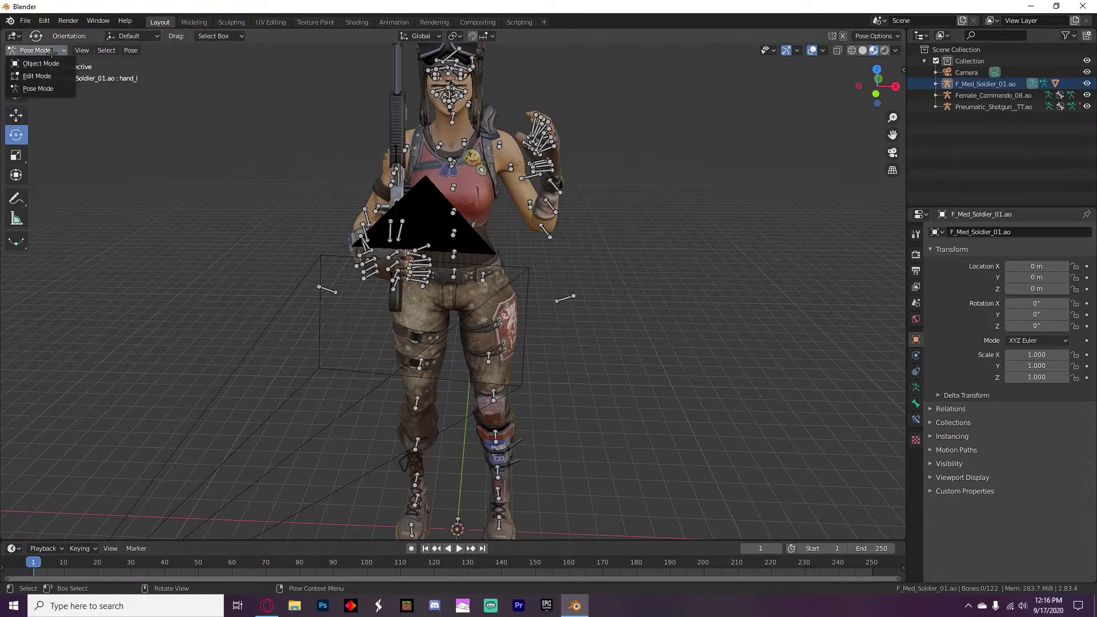
left_click(46, 63)
- Add a text object to the scene
mouse_move(452, 167)
middle_mouse_down()
mouse_move(400, 166)
mouse_move(450, 166)
middle_mouse_up()
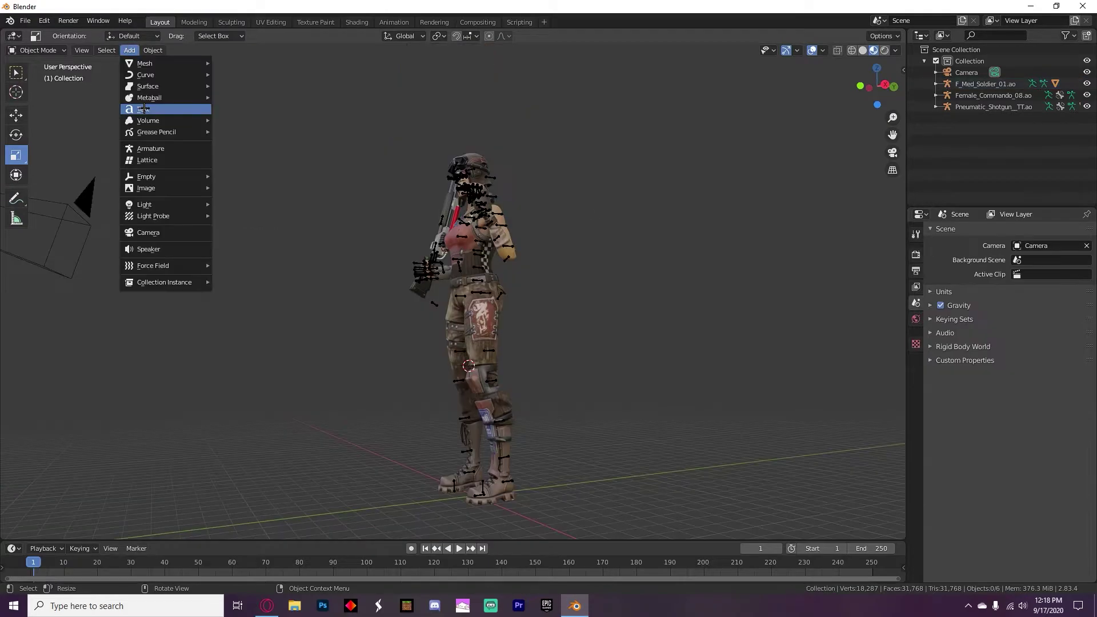
left_click(147, 108)
middle_click_drag(266, 183, 475, 300)
scroll(499, 336, "up", 2)
scroll(474, 300, "up", 4)
middle_click_drag(501, 335, 526, 405)
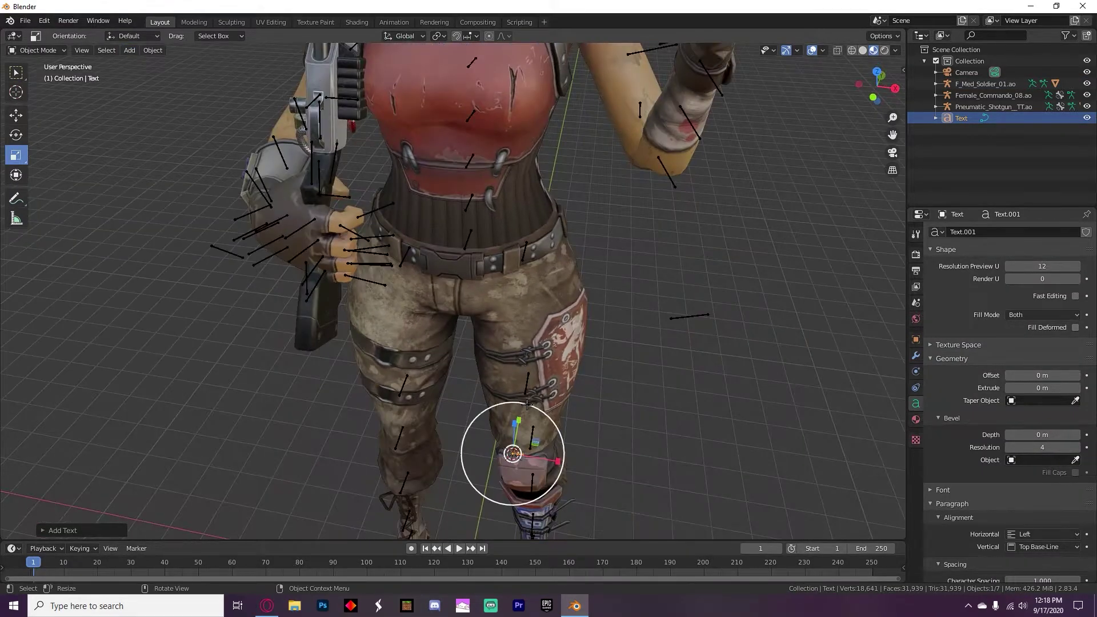
- Move the text object along X and in its other directions into the empty space beside the character's left leg
left_click(20, 112)
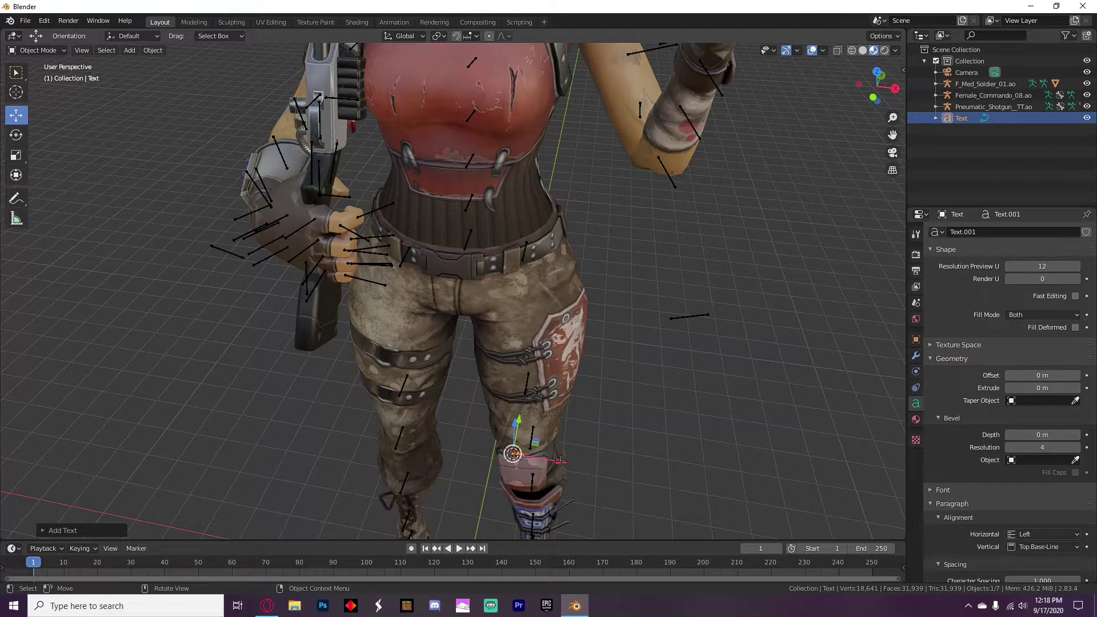
left_click_drag(560, 461, 732, 488)
scroll(733, 488, "down", 5)
middle_click_drag(733, 489, 724, 502)
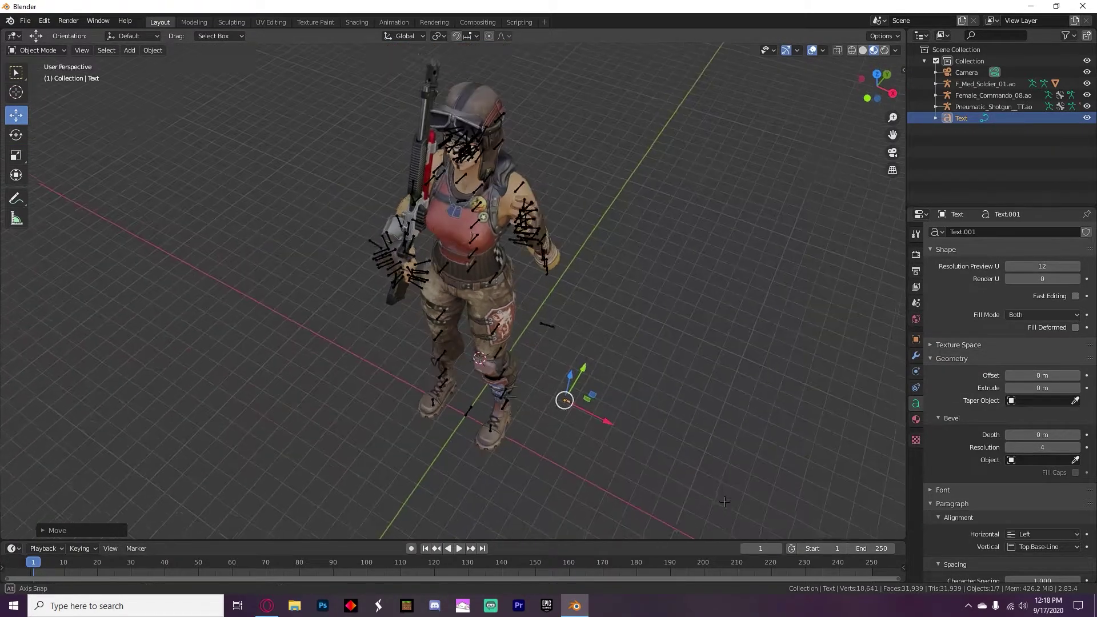
scroll(724, 501, "up", 4)
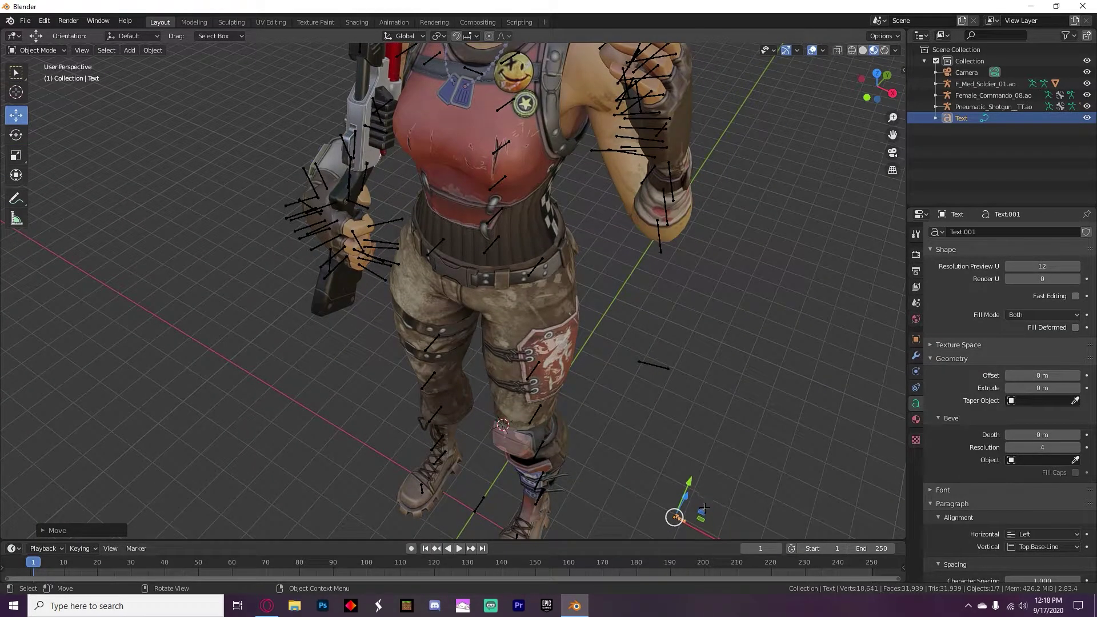
left_click_drag(704, 508, 741, 493)
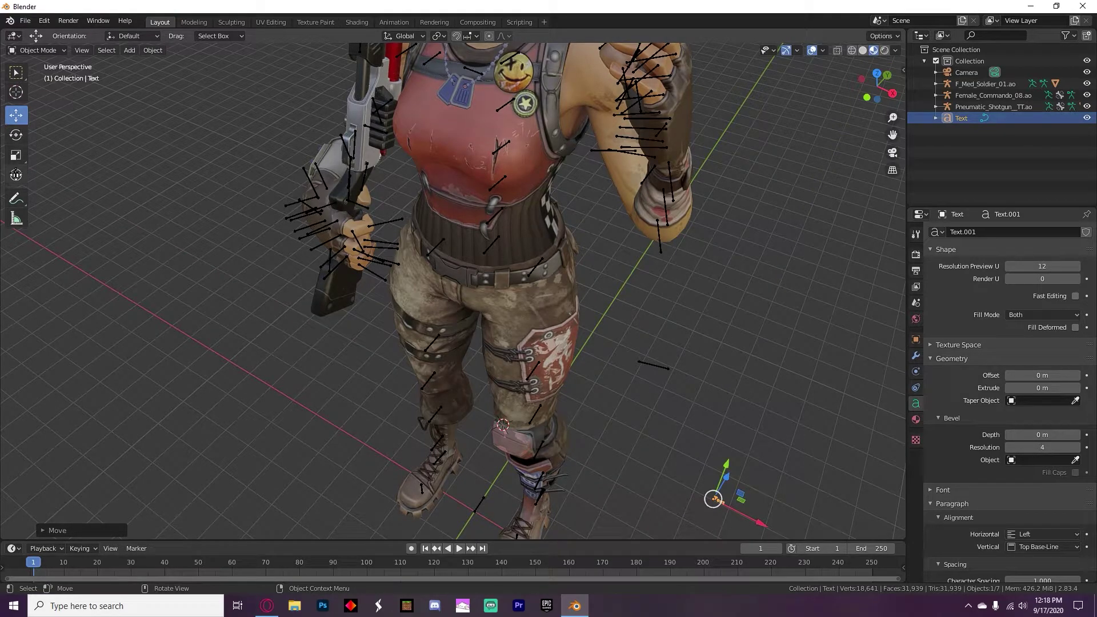
left_click_drag(741, 495, 791, 521)
scroll(572, 369, "down", 3)
middle_click_drag(571, 368, 582, 342)
- Replace the text object's default wording with "Make This" in Edit Mode and return to Object Mode
left_click(982, 118)
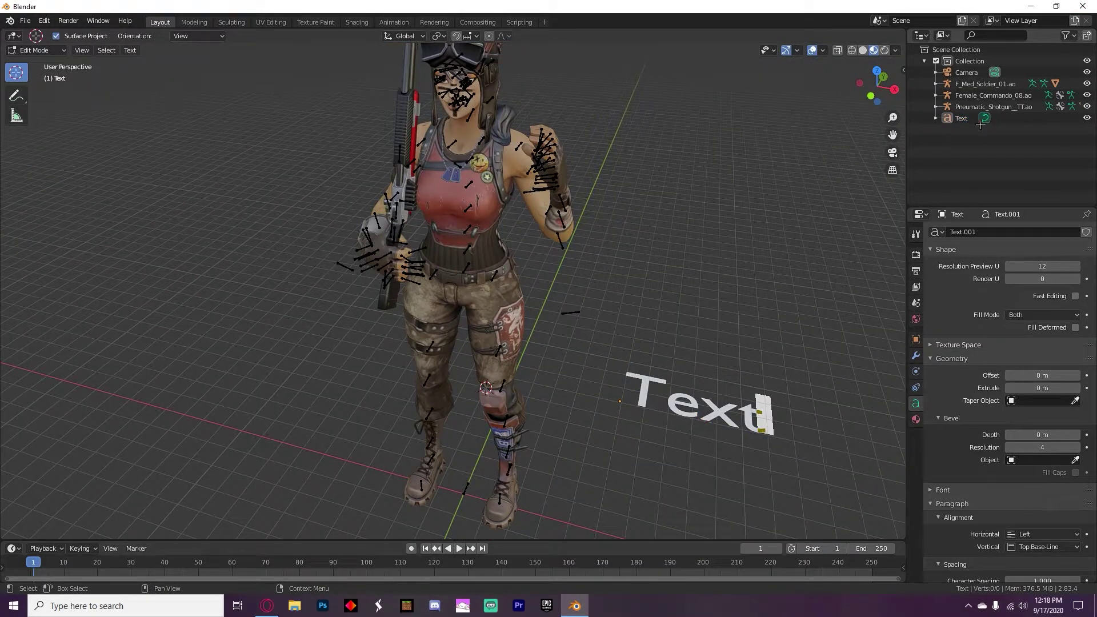
left_click(983, 118)
left_click(983, 118)
key("BackSpace")
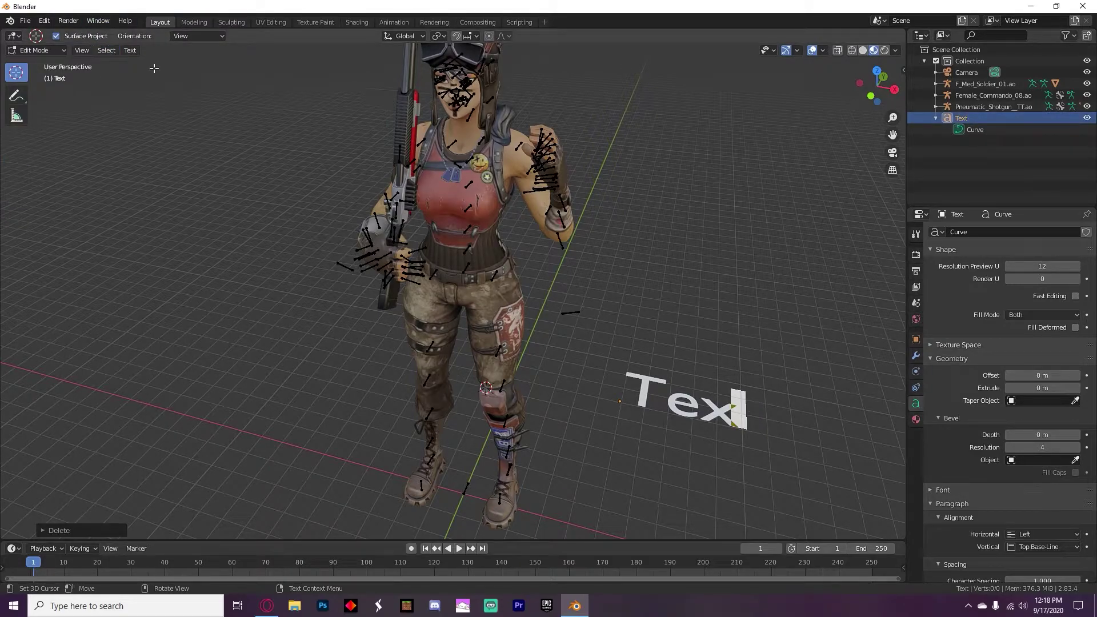
key("BackSpace")
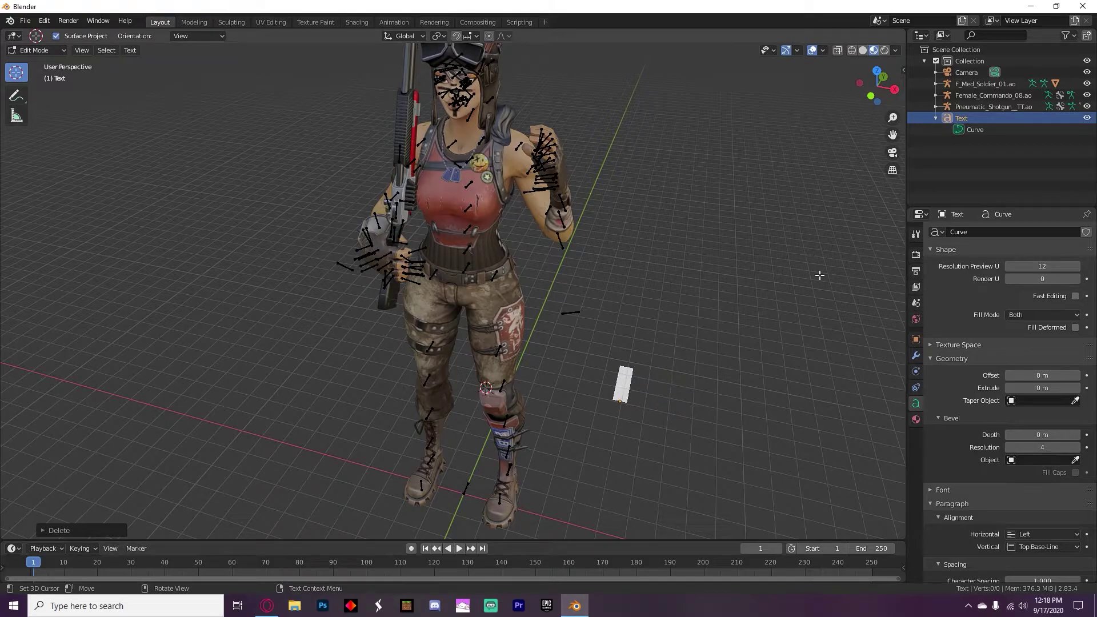
type("Mak")
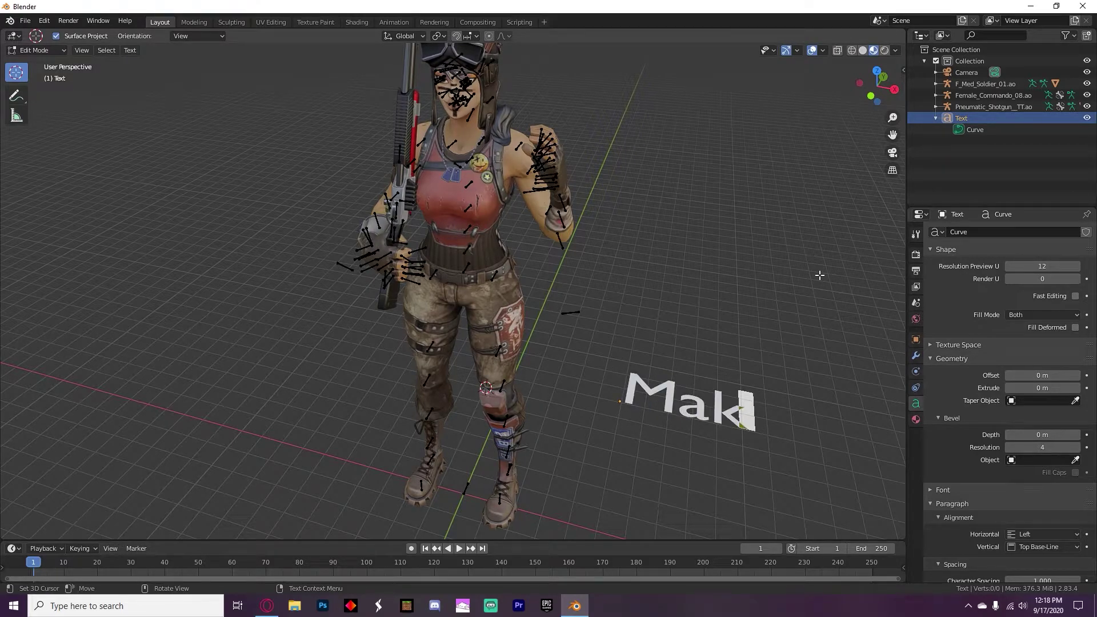
type("e Th")
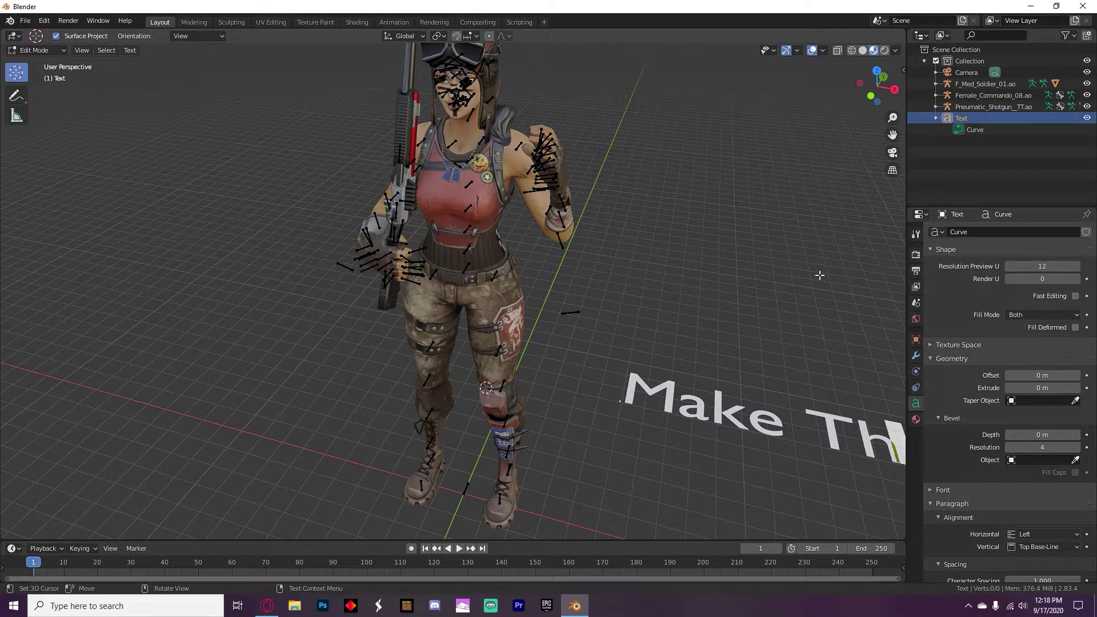
type("i")
middle_click_drag(821, 269, 709, 371)
left_click(39, 52)
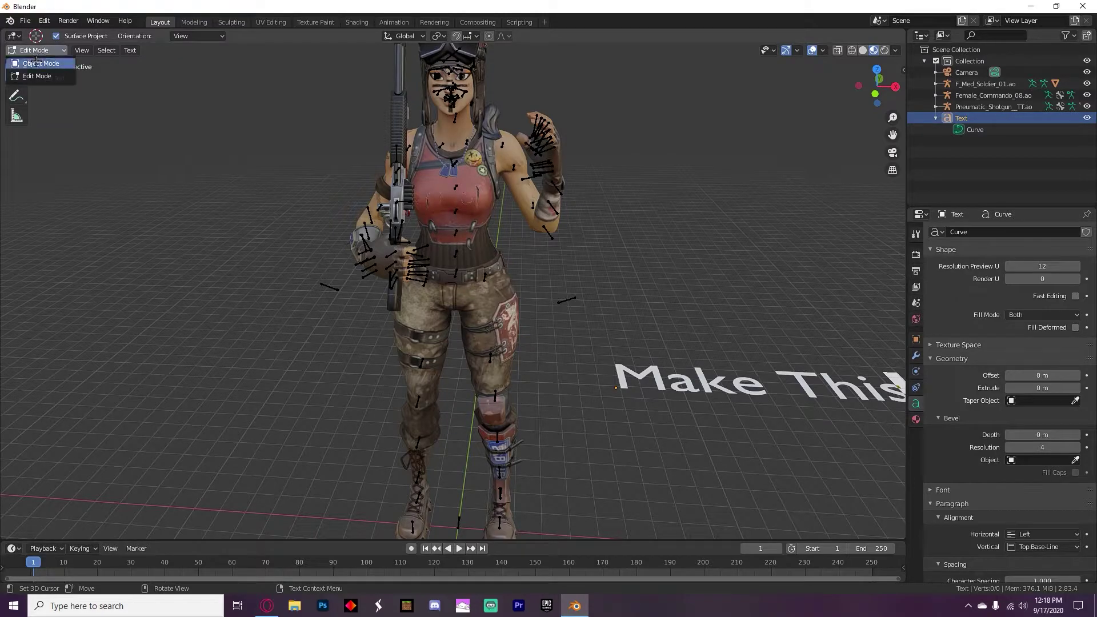
left_click(41, 63)
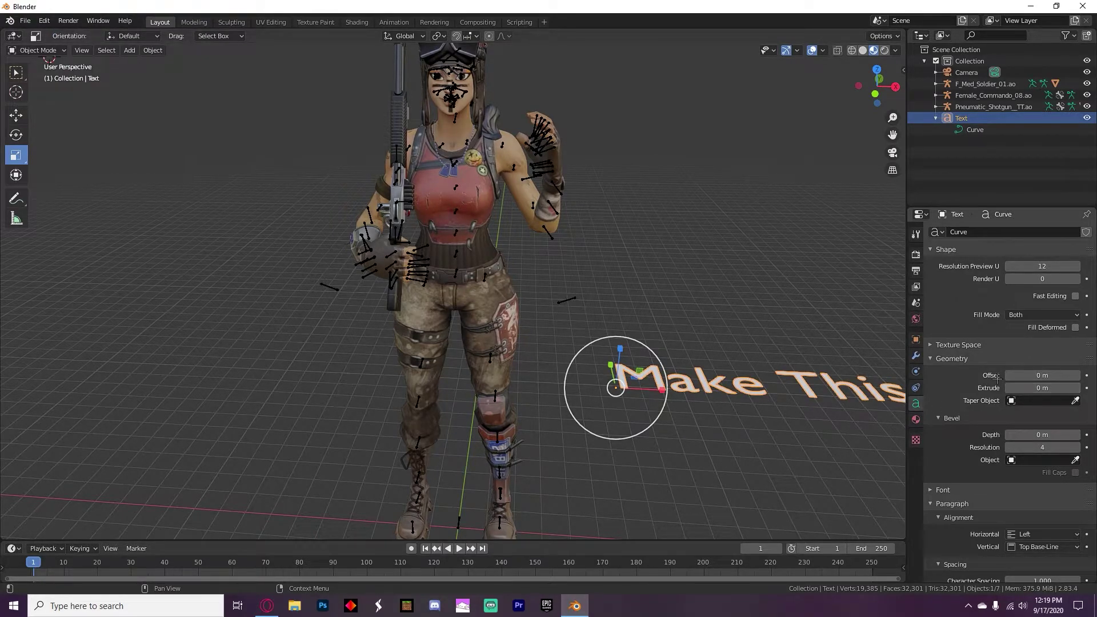
- Extrude the "Make This" text to 1.66 m and deselect it
left_click(932, 358)
left_click(932, 358)
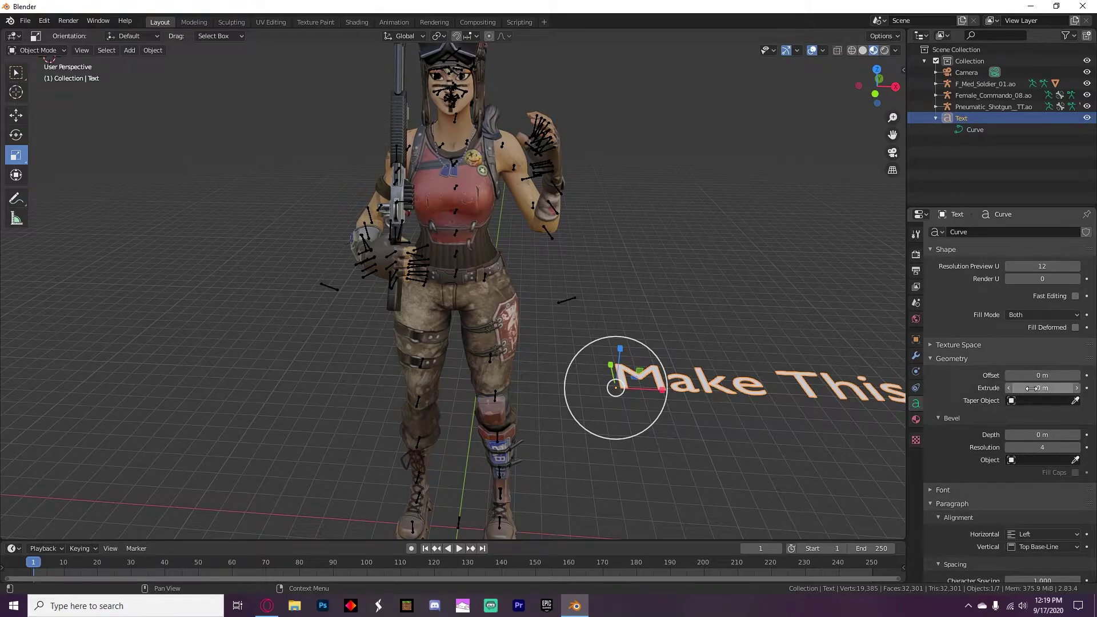
left_click_drag(1042, 387, 1080, 388)
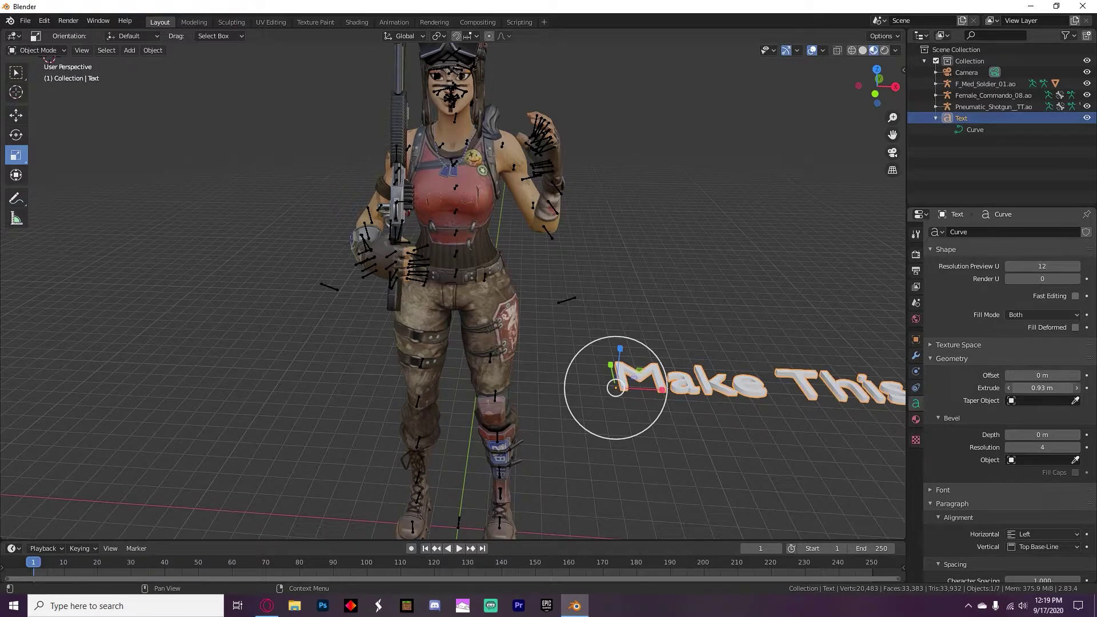
key("Return")
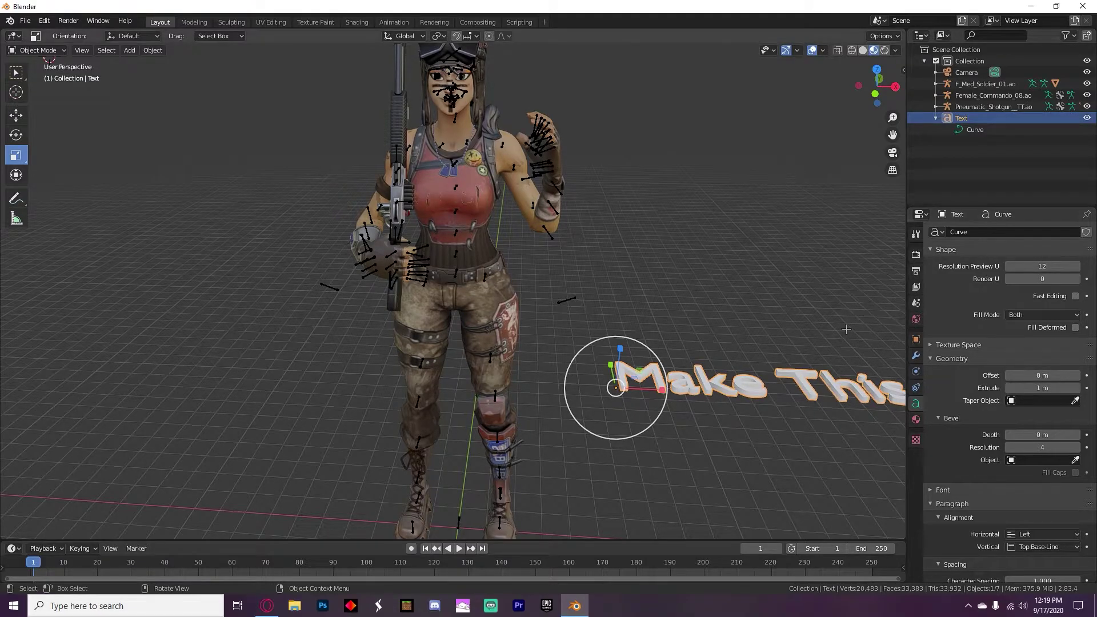
middle_click_drag(740, 359, 777, 326)
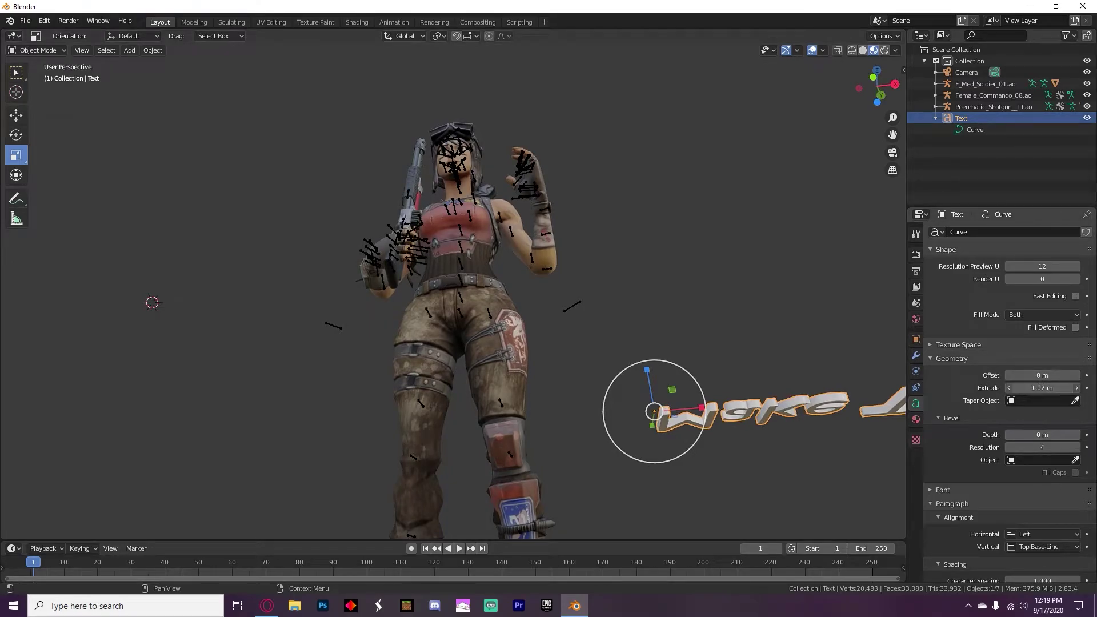
left_click_drag(1042, 388, 1072, 388)
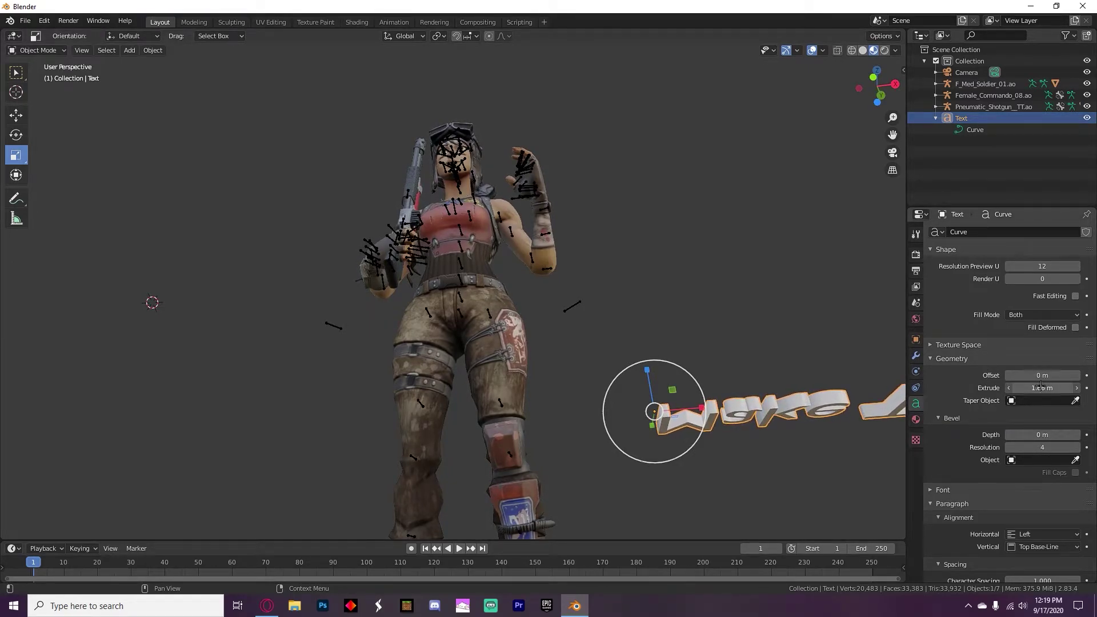
left_click(874, 342)
middle_click_drag(805, 352, 818, 428)
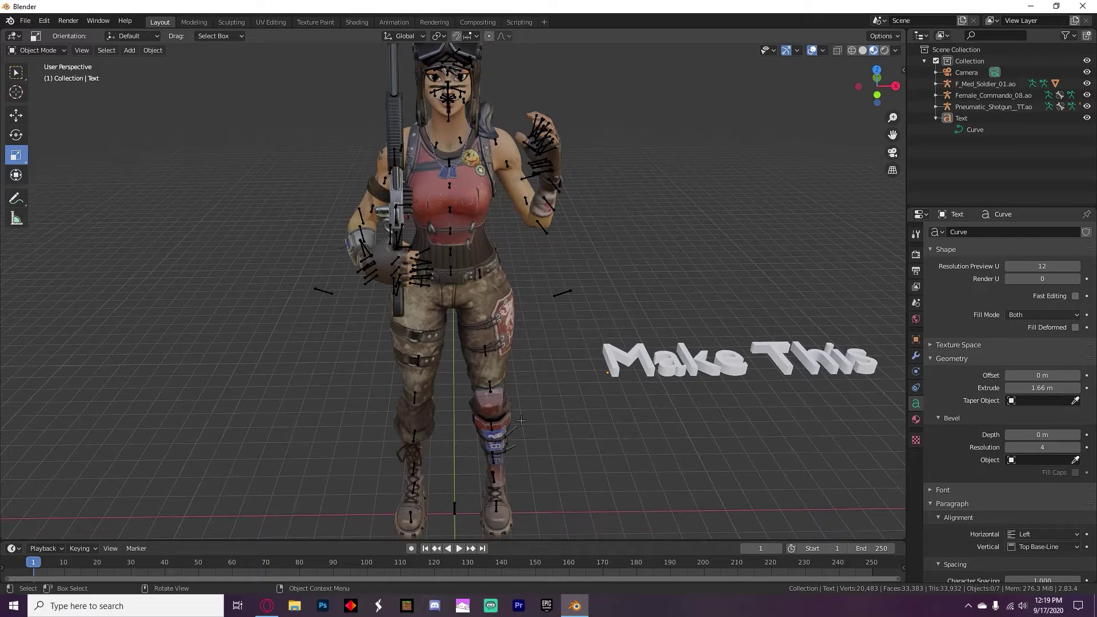
- Rotate the "Make This" text about the X axis so it stands upright facing the front
left_click(700, 371)
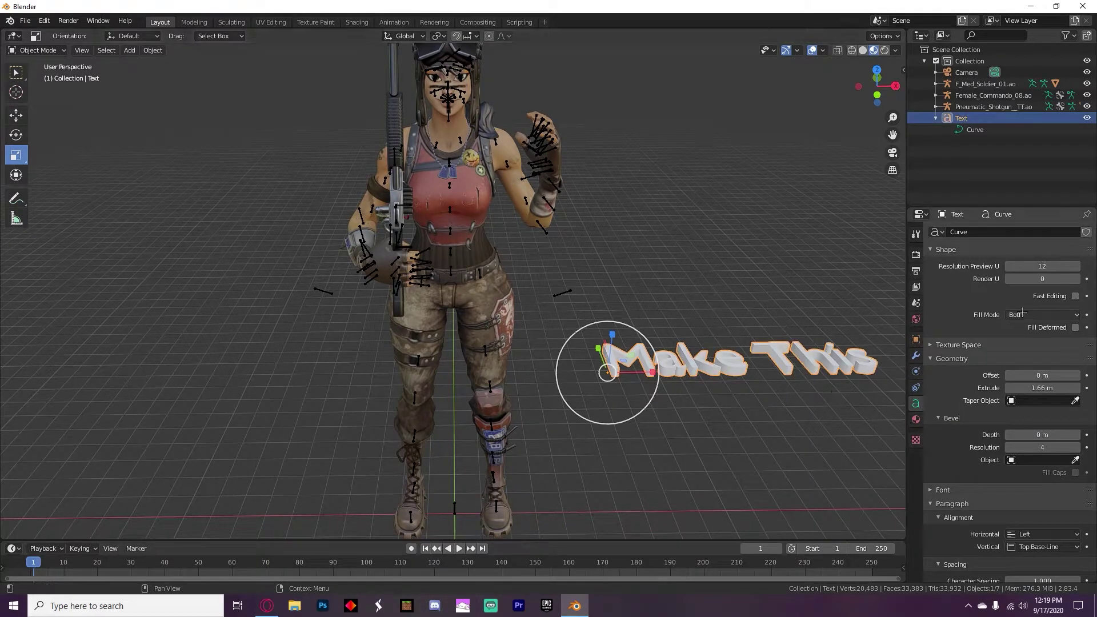
scroll(988, 375, "down", 2)
scroll(979, 417, "down", 2)
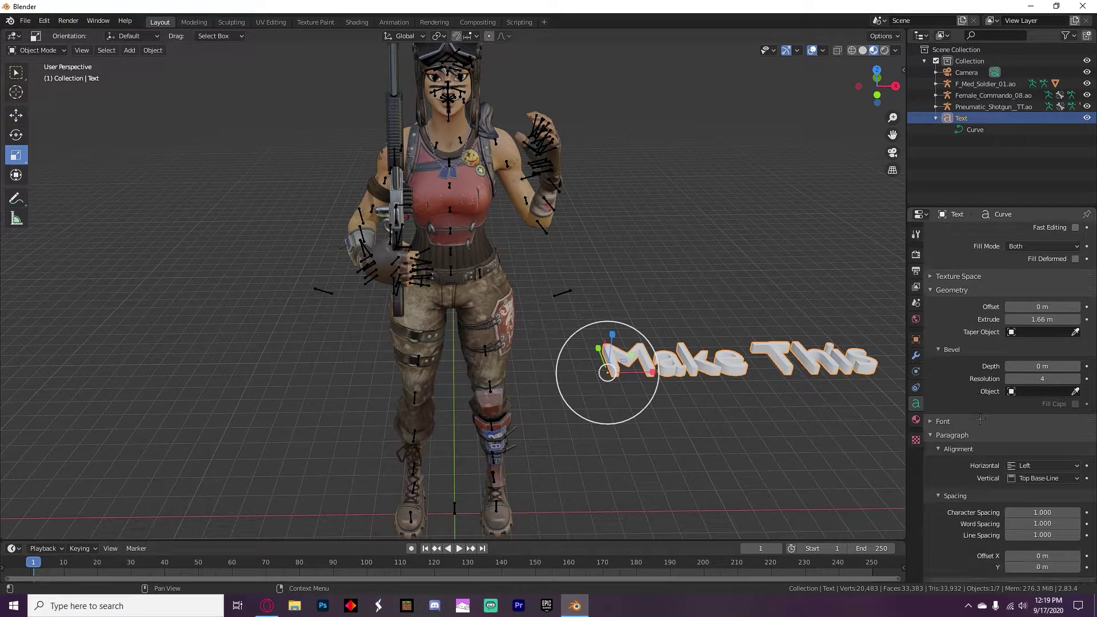
scroll(979, 417, "up", 4)
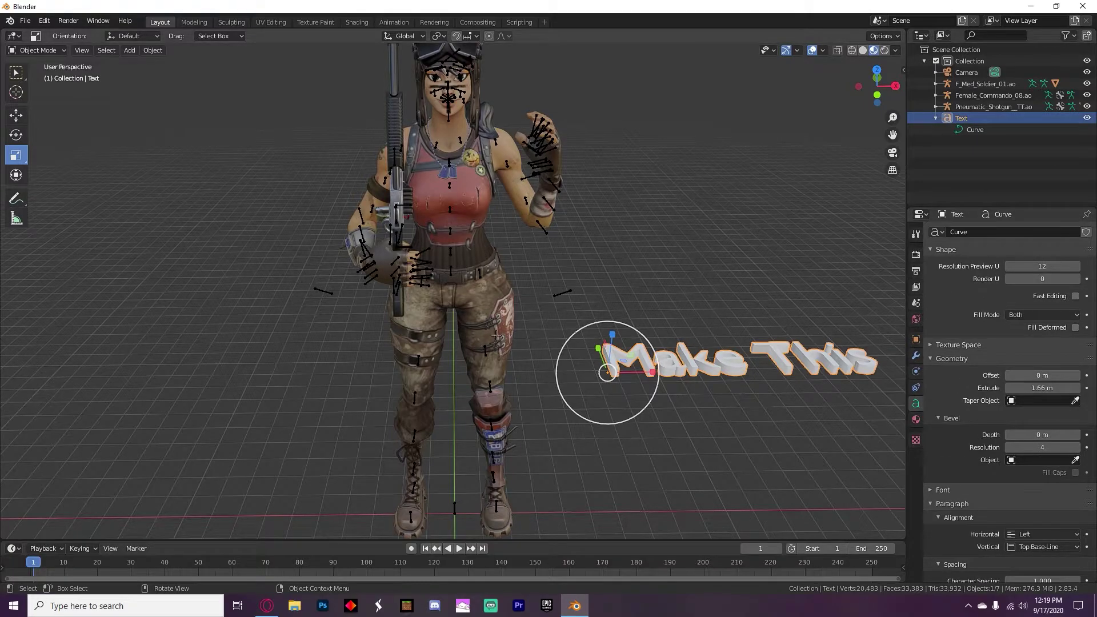
left_click(16, 136)
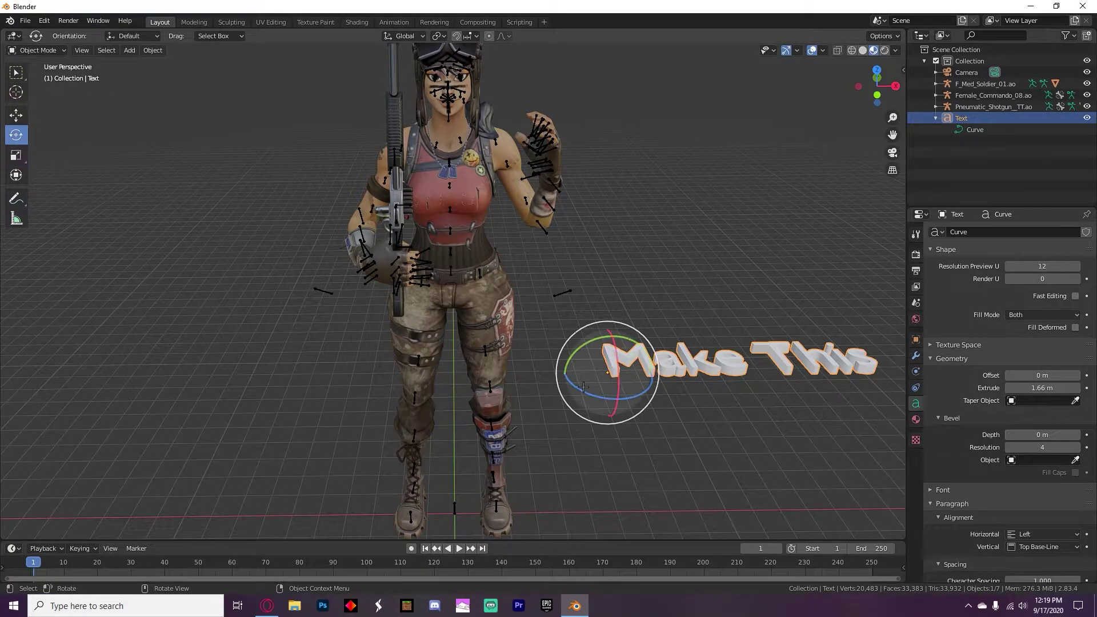
left_click_drag(617, 359, 618, 376)
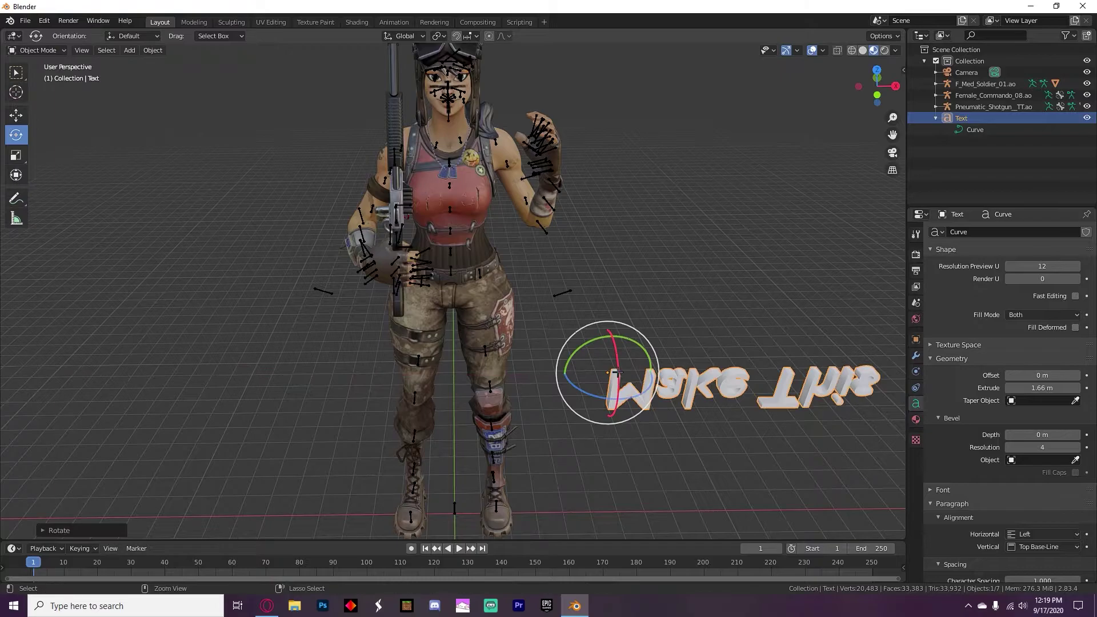
key("ctrl+z")
middle_click_drag(588, 300, 644, 330)
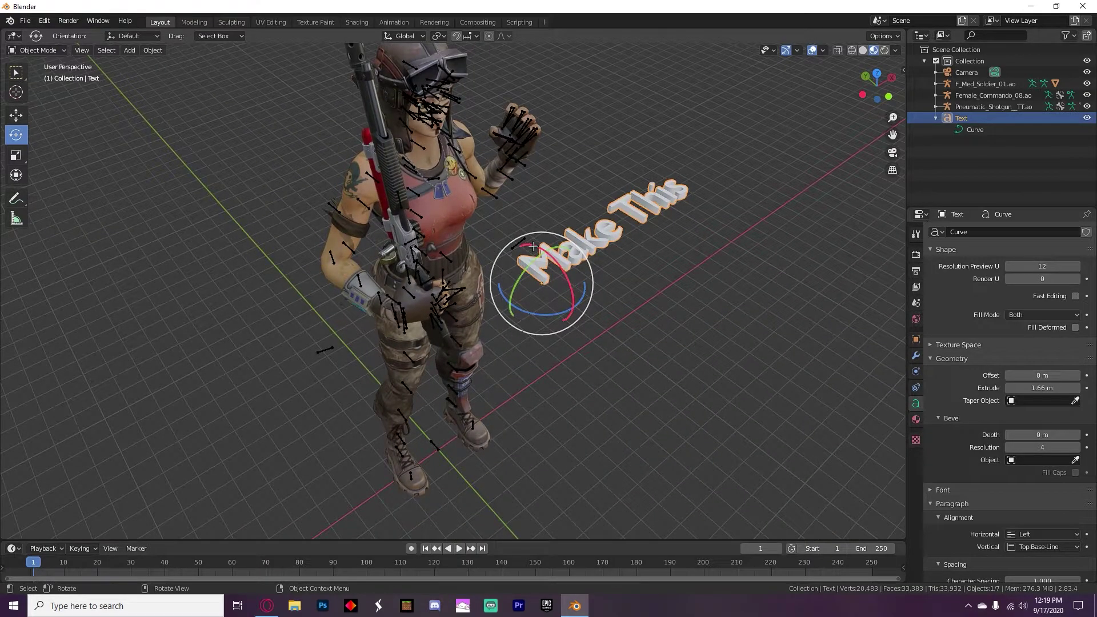
left_click_drag(532, 249, 584, 277)
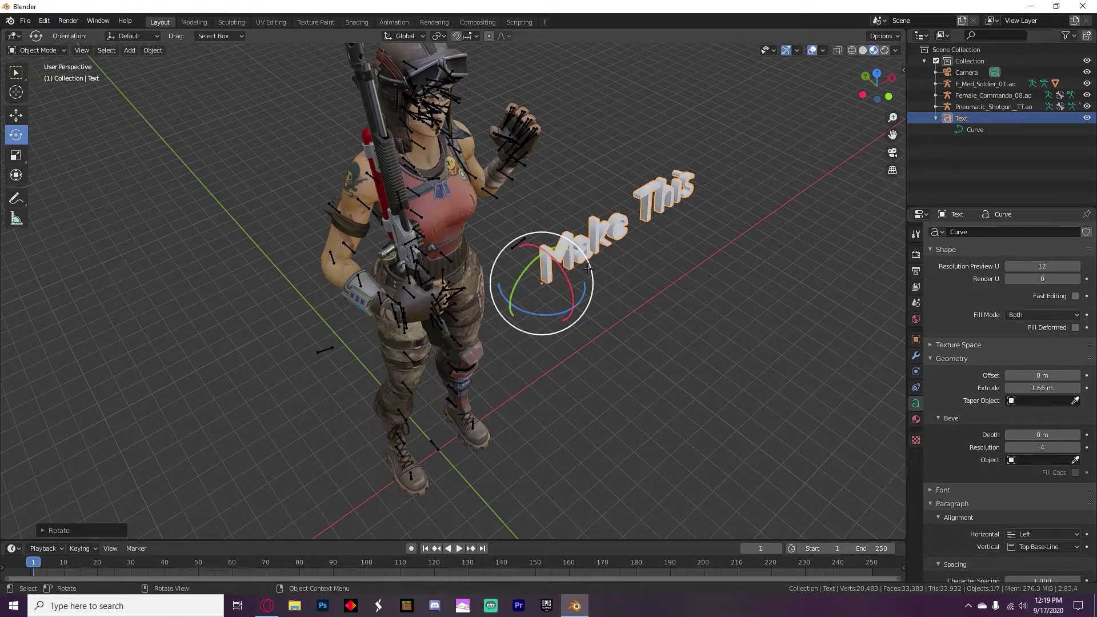
middle_click_drag(584, 278, 521, 234)
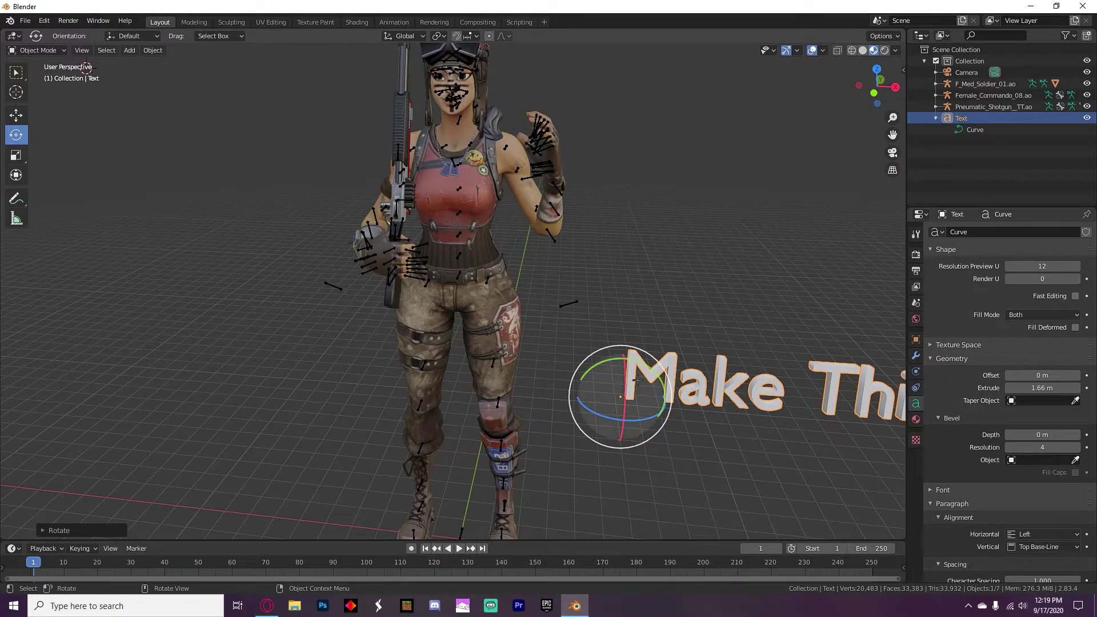
left_click_drag(624, 373, 624, 374)
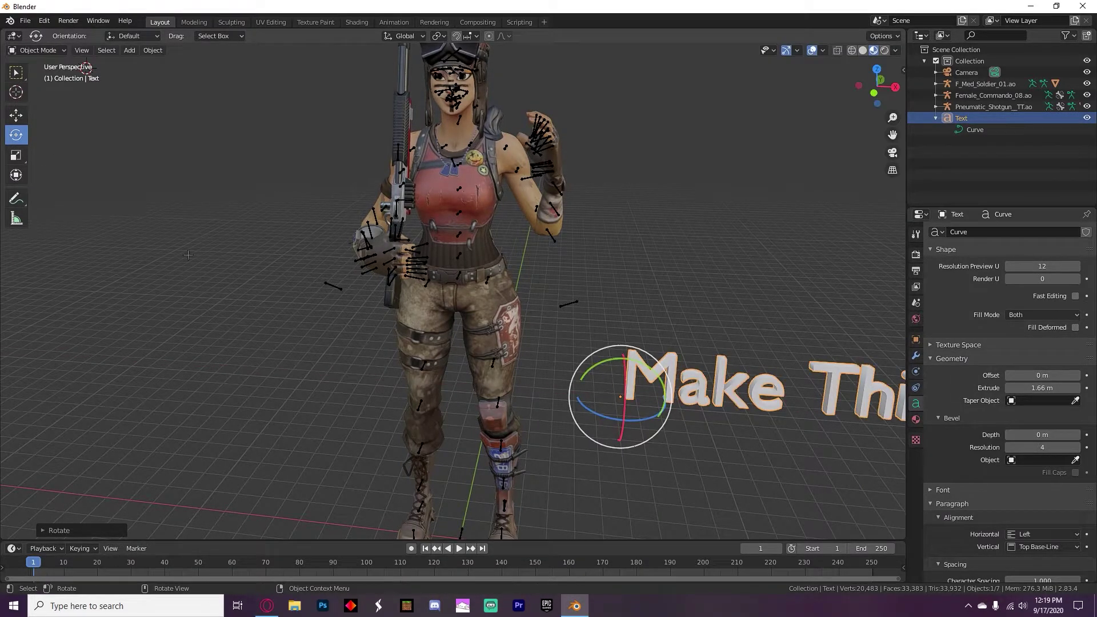
- Enlarge the "Make This" text overall, scale it back slightly, and reduce its height along Z
left_click(18, 158)
left_click_drag(625, 357, 713, 402)
scroll(685, 365, "down", 3)
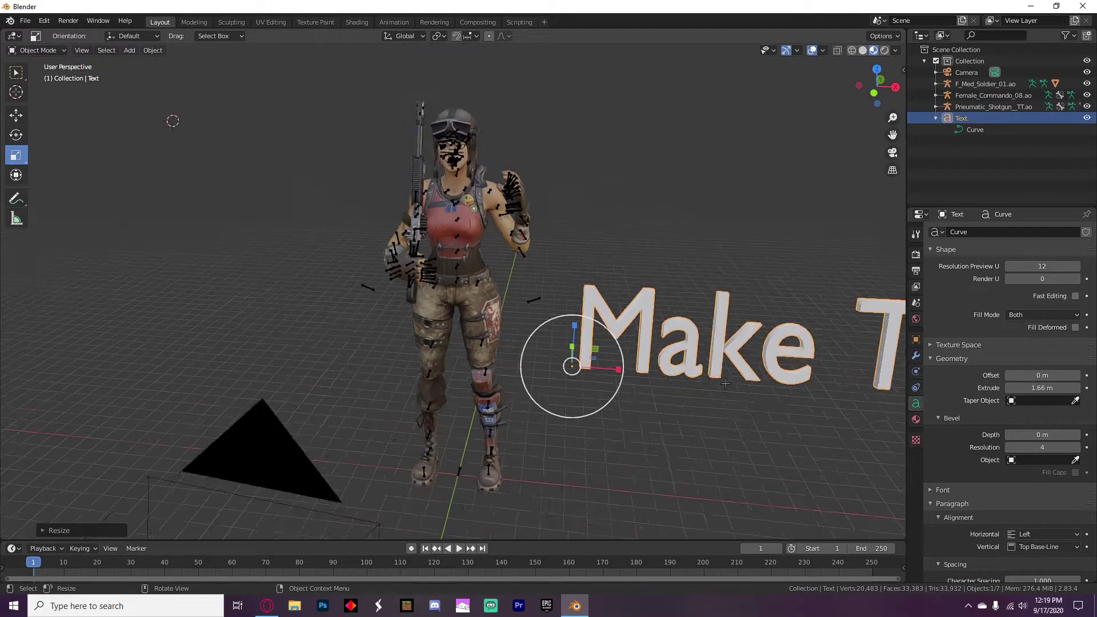
middle_click_drag(675, 352, 594, 357)
key("s")
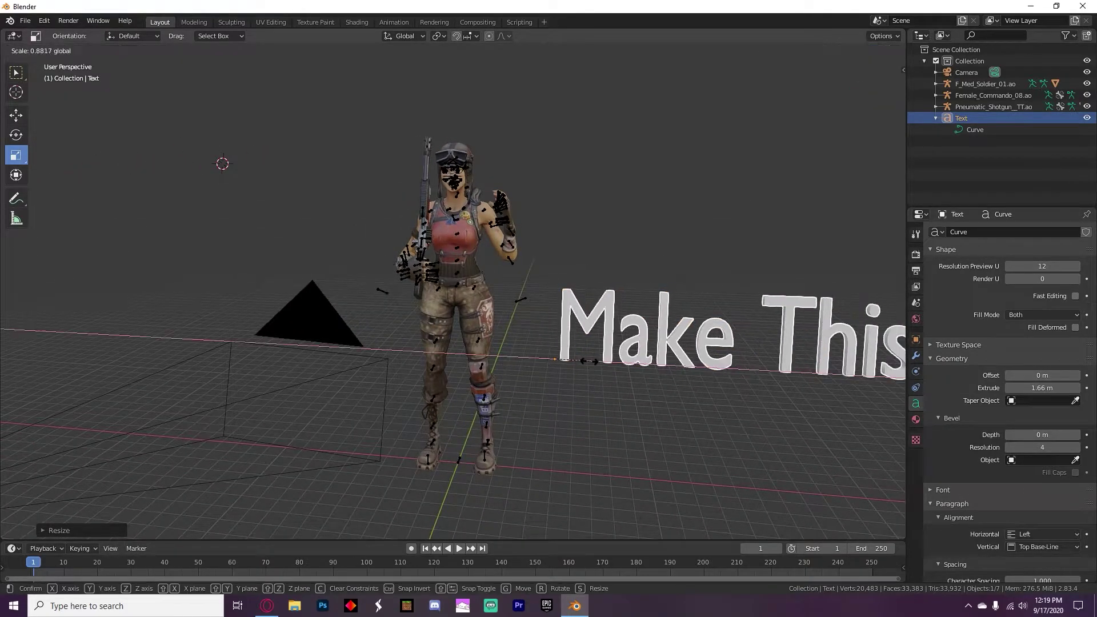
left_click(589, 361)
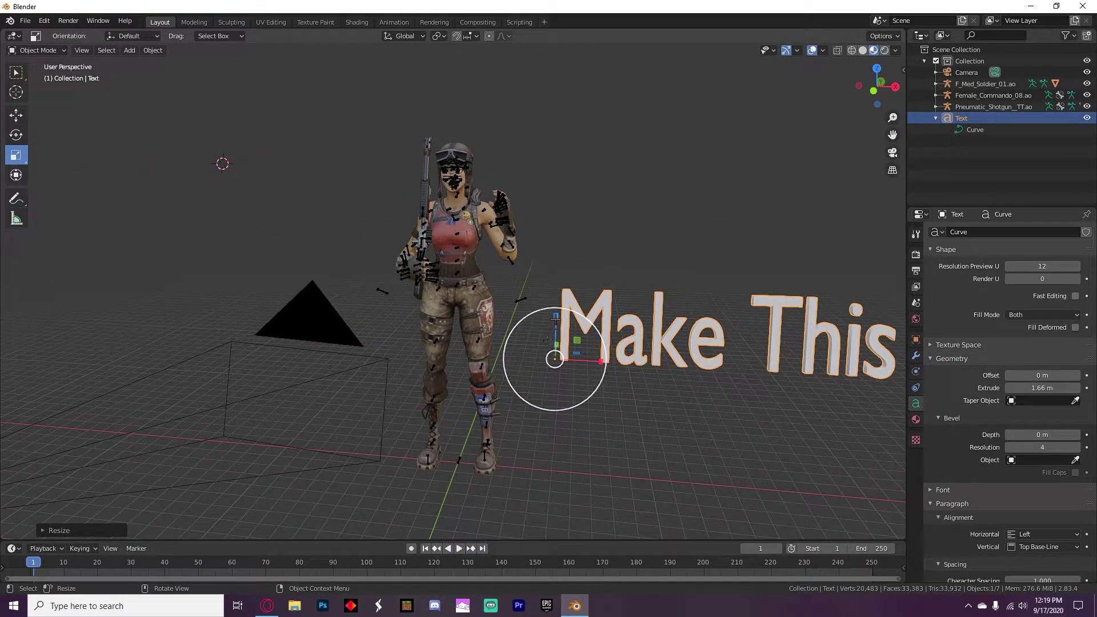
left_click_drag(556, 316, 555, 326)
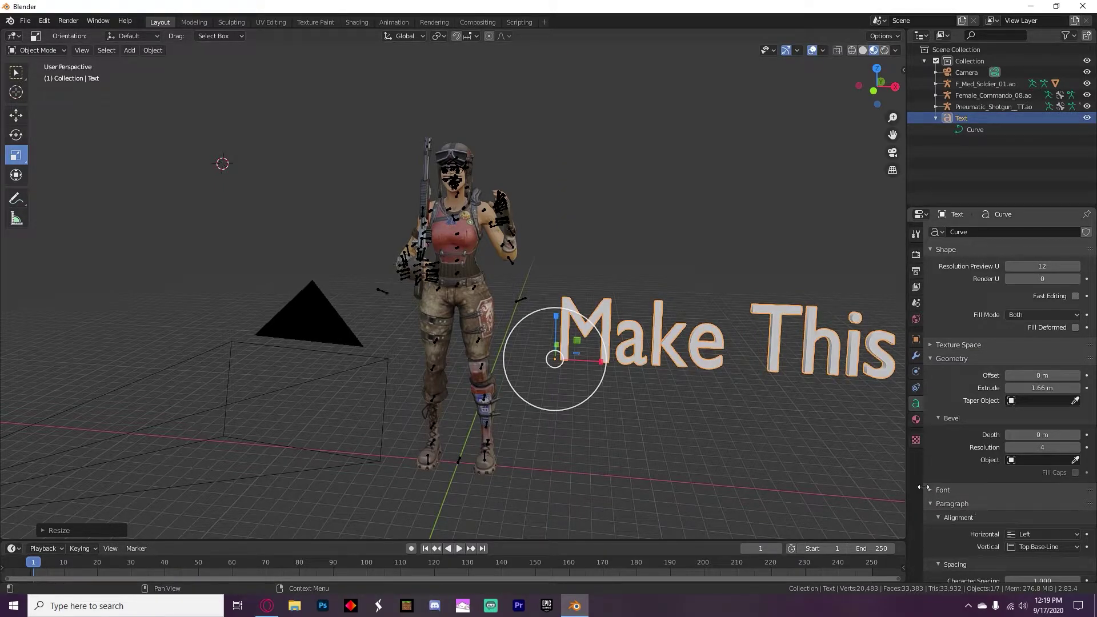
- Load Burbank Big Condensed Black.ttf from the Downloads folder as the text's regular font
left_click(929, 490)
scroll(1051, 479, "down", 2)
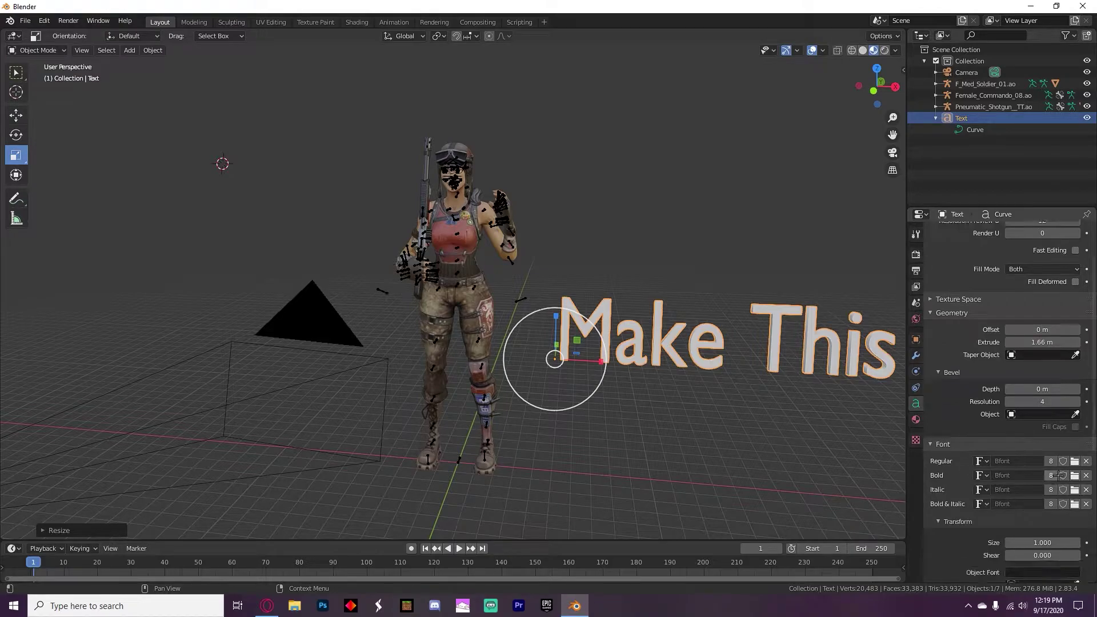
left_click(1073, 461)
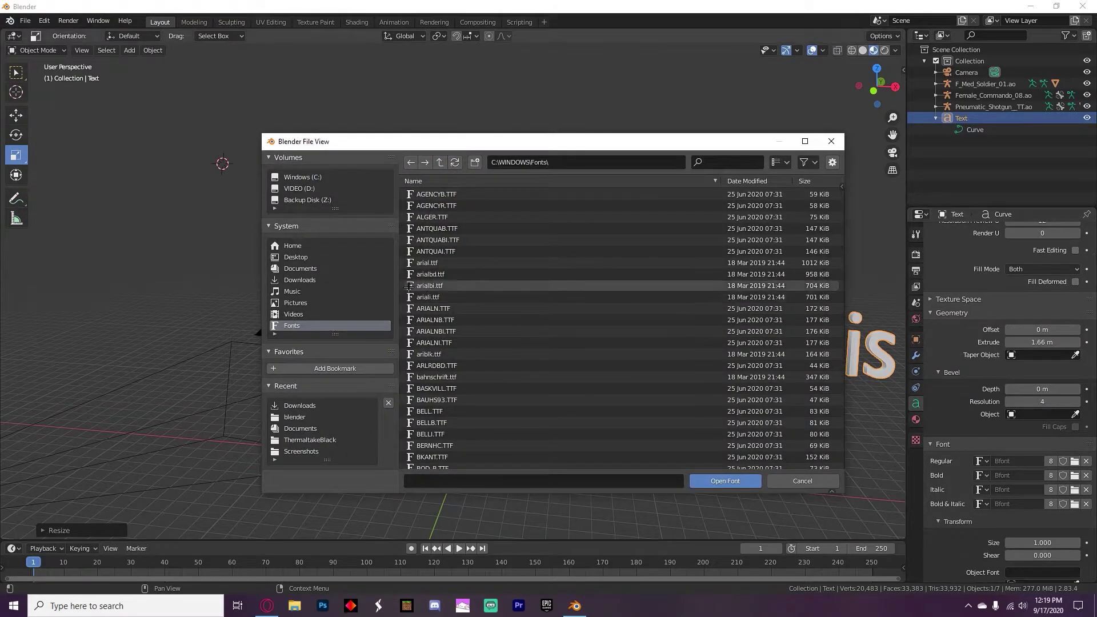
left_click(307, 280)
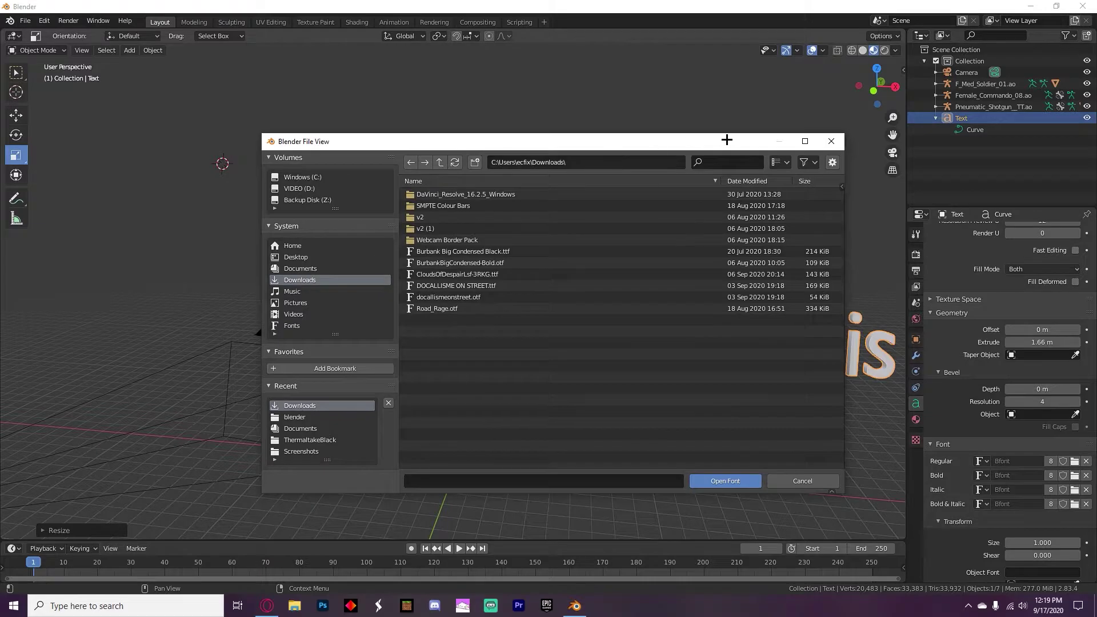
double_click(468, 251)
- Rotate the "Make This" text slightly about the X axis to straighten it upright, and deselect it
middle_click_drag(620, 300, 440, 277)
left_click(15, 135)
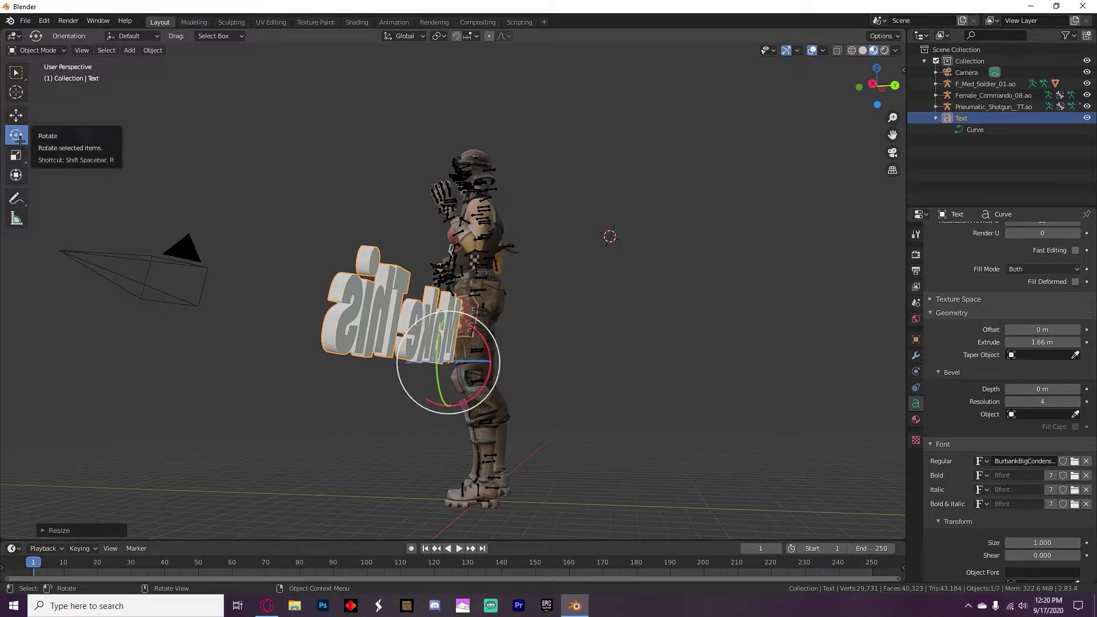
middle_click_drag(400, 372, 431, 388)
left_click_drag(481, 392, 472, 379)
left_click(700, 328)
middle_click_drag(700, 328, 755, 303)
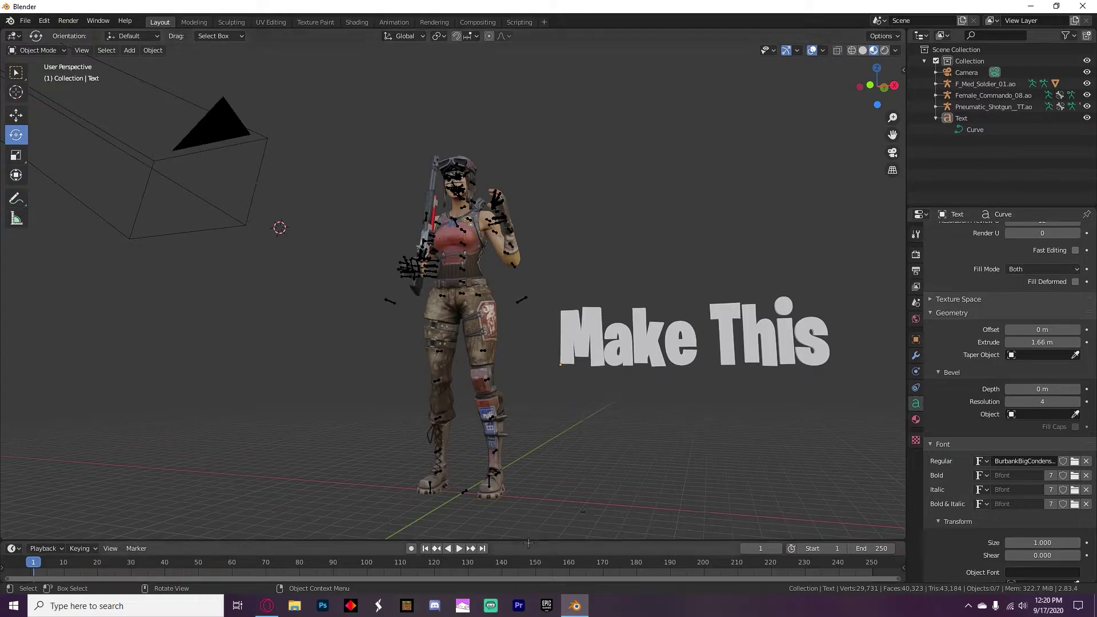
- Enlarge the timeline area and change it to the Shader Editor
left_click_drag(543, 508, 543, 468)
left_click(38, 482)
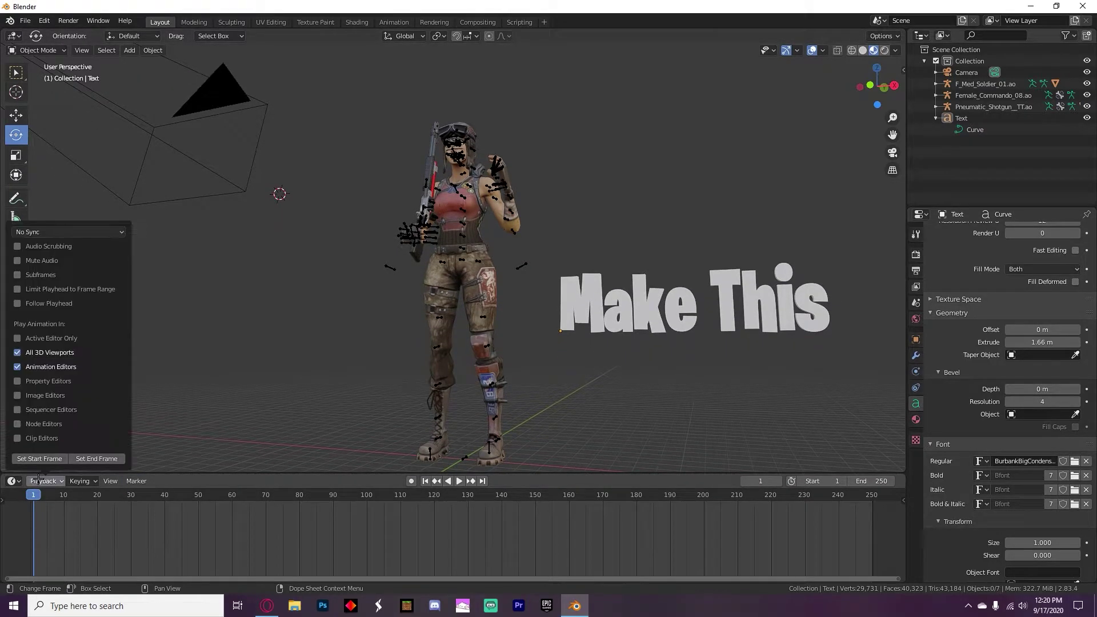
left_click(38, 481)
left_click(13, 481)
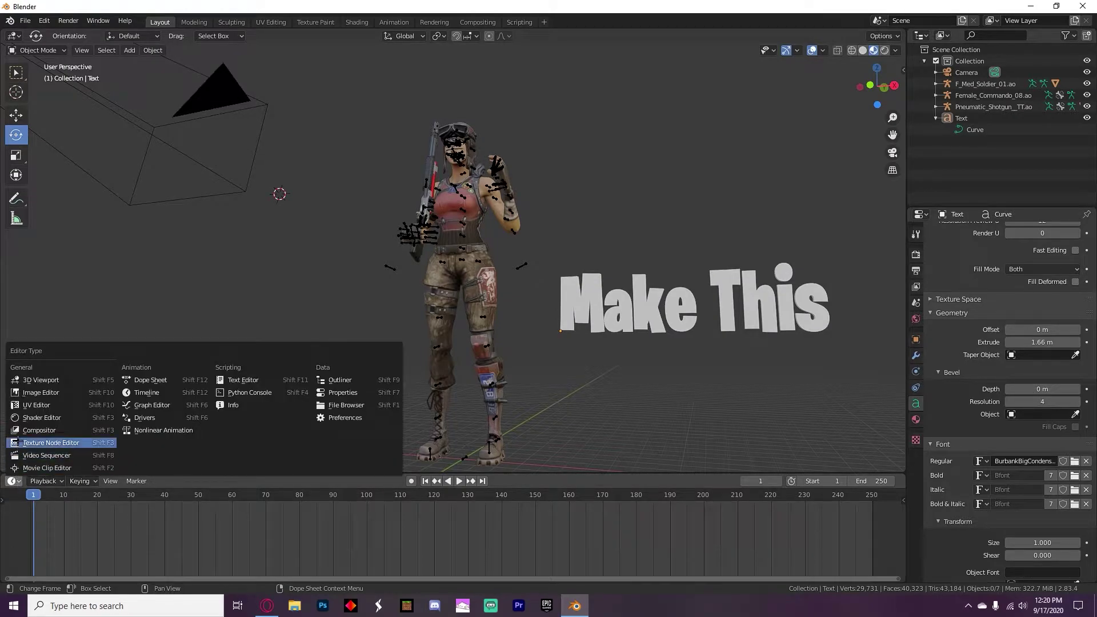
left_click(37, 417)
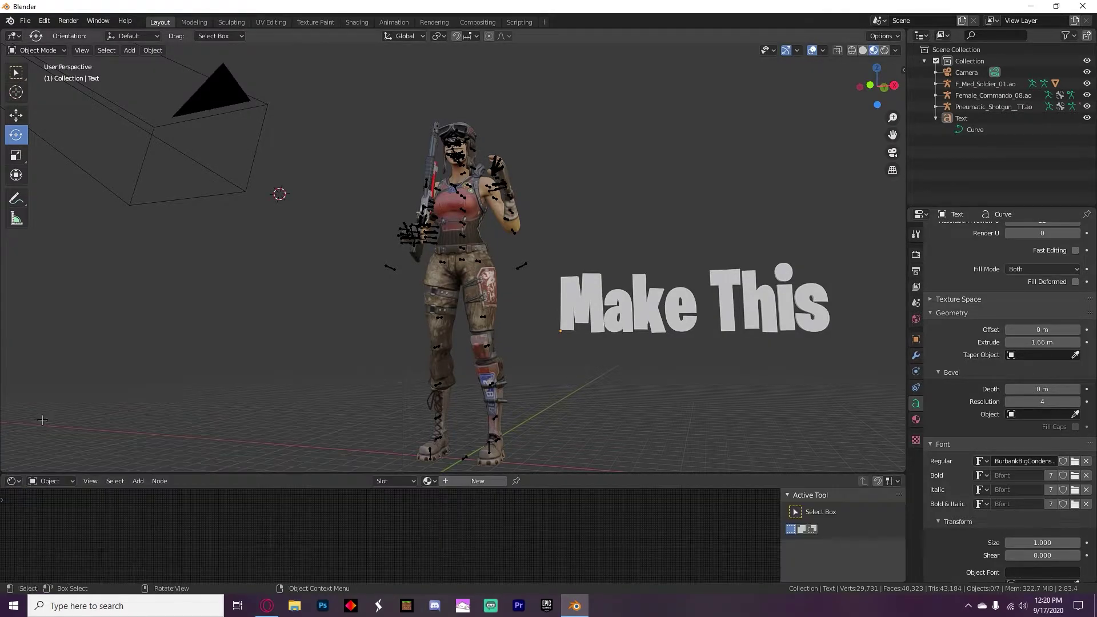
- Select the "Make This" text and create a new object material for it with the shader type set to Object
left_click(613, 306)
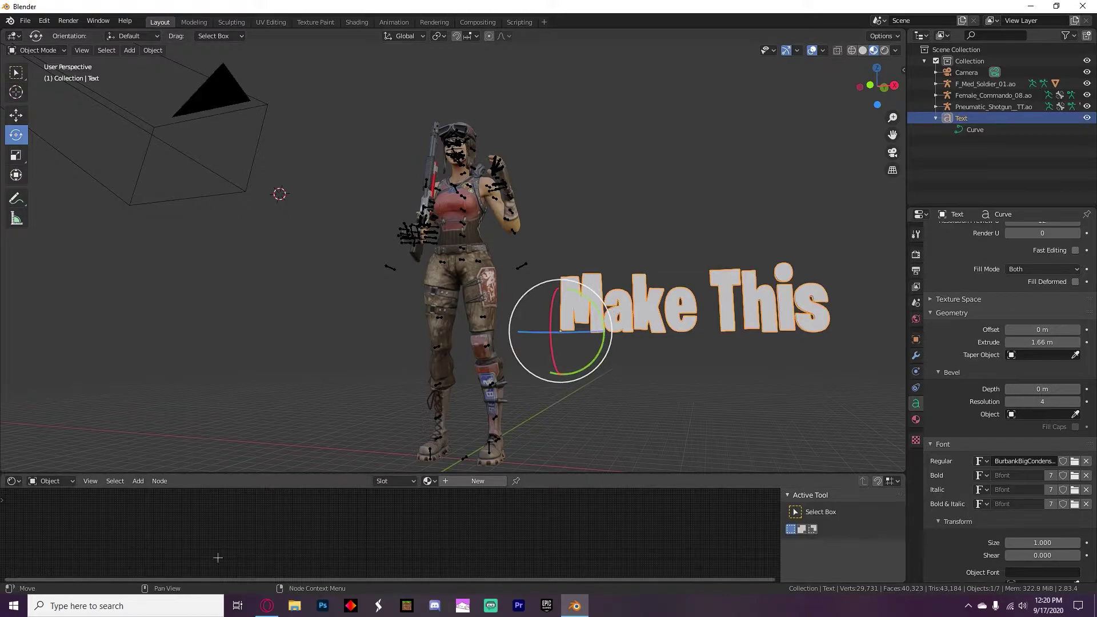
left_click(49, 480)
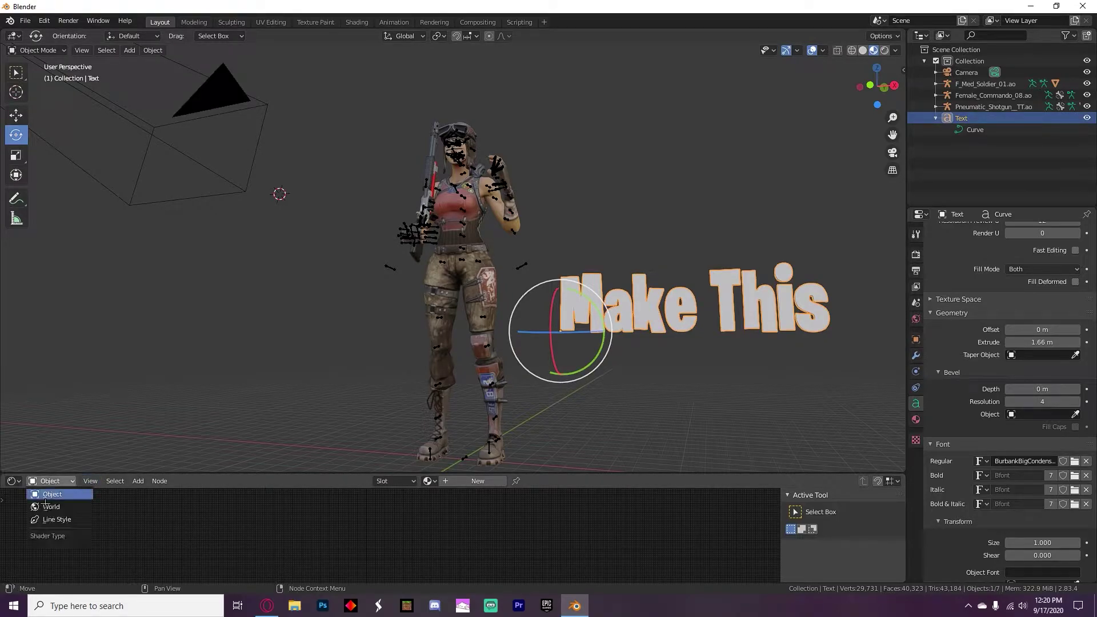
left_click(44, 510)
scroll(480, 509, "up", 4)
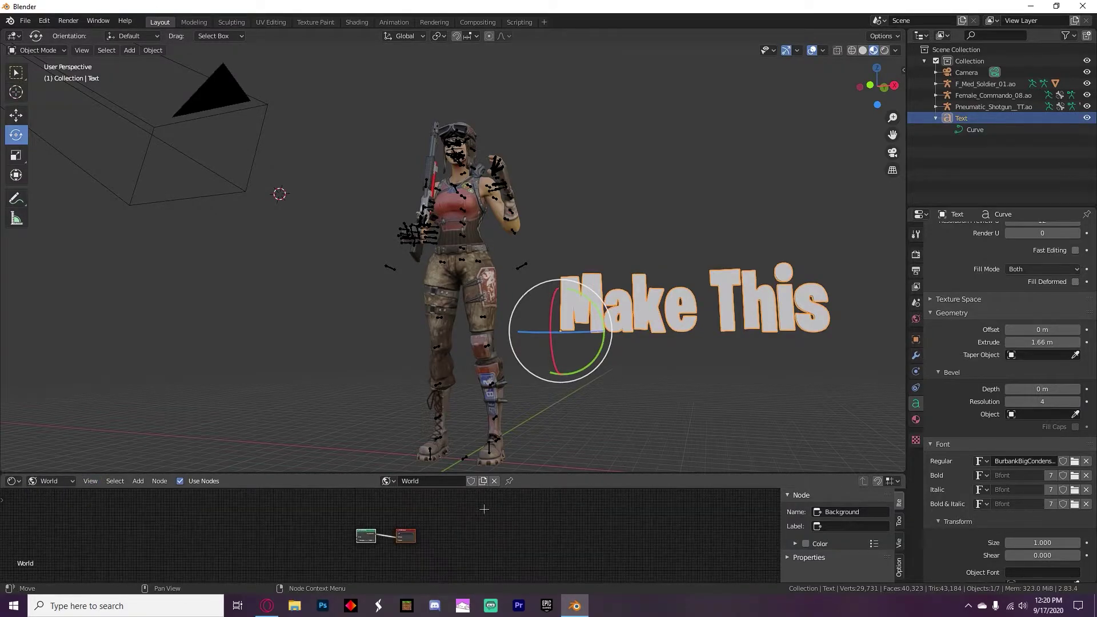
left_click(49, 481)
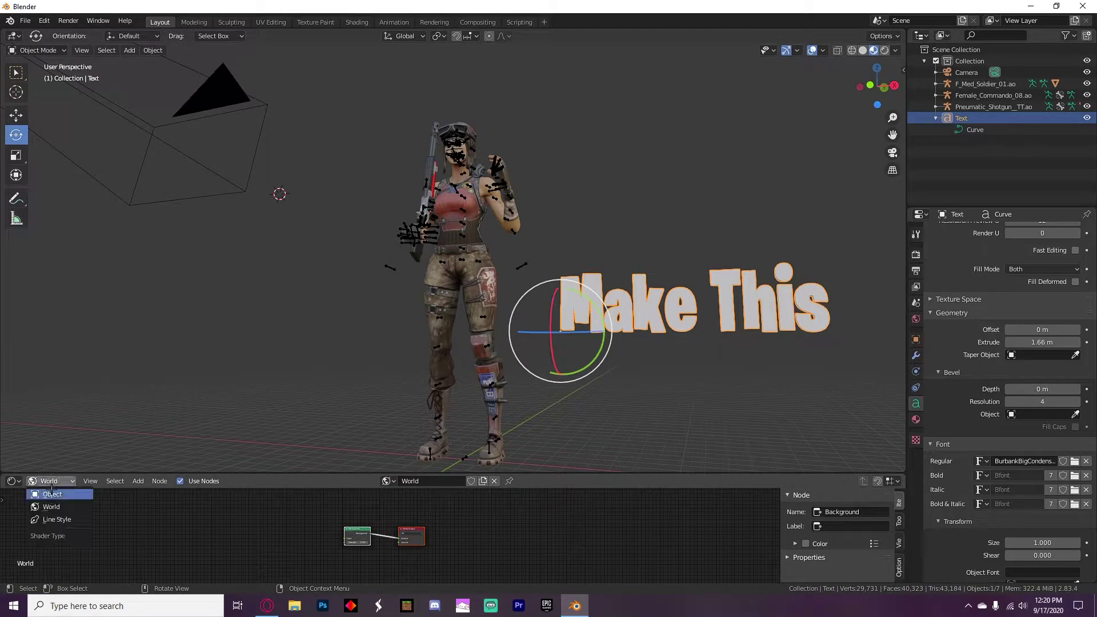
left_click(43, 492)
left_click(458, 480)
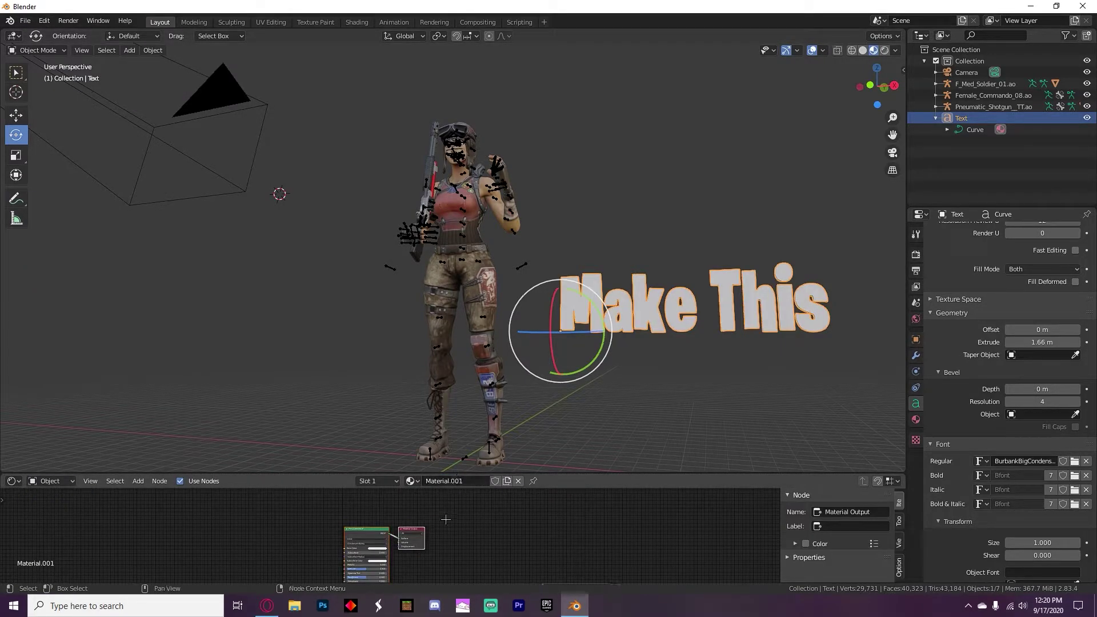
left_click(411, 480)
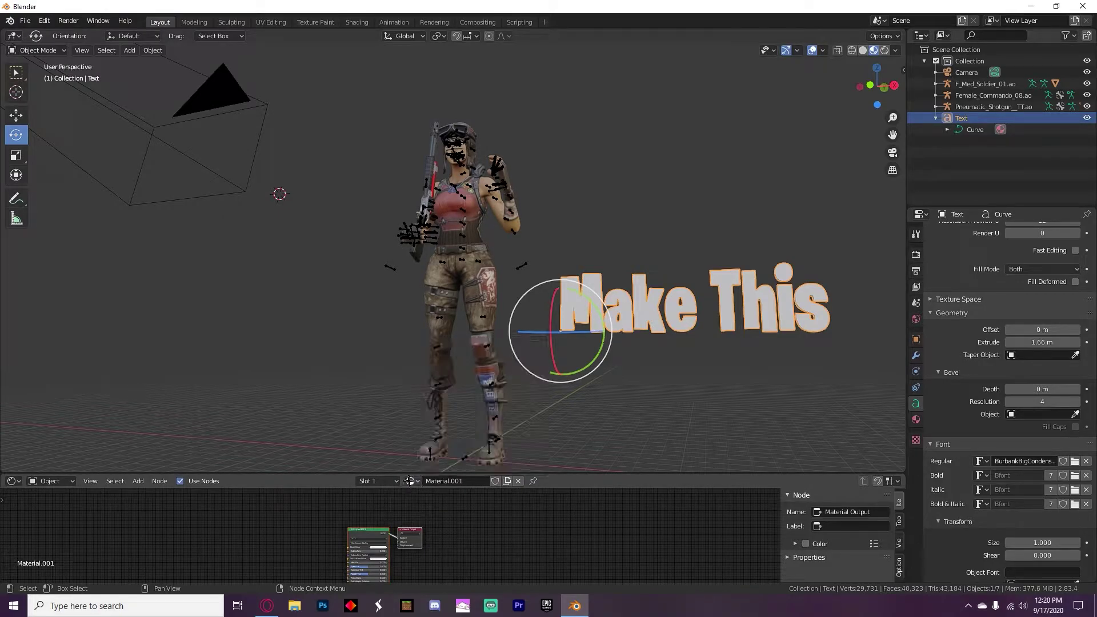
- Enlarge the node area, set the Principled BSDF base color to turquoise, and shrink the area again
scroll(437, 509, "up", 3)
scroll(437, 509, "up", 2)
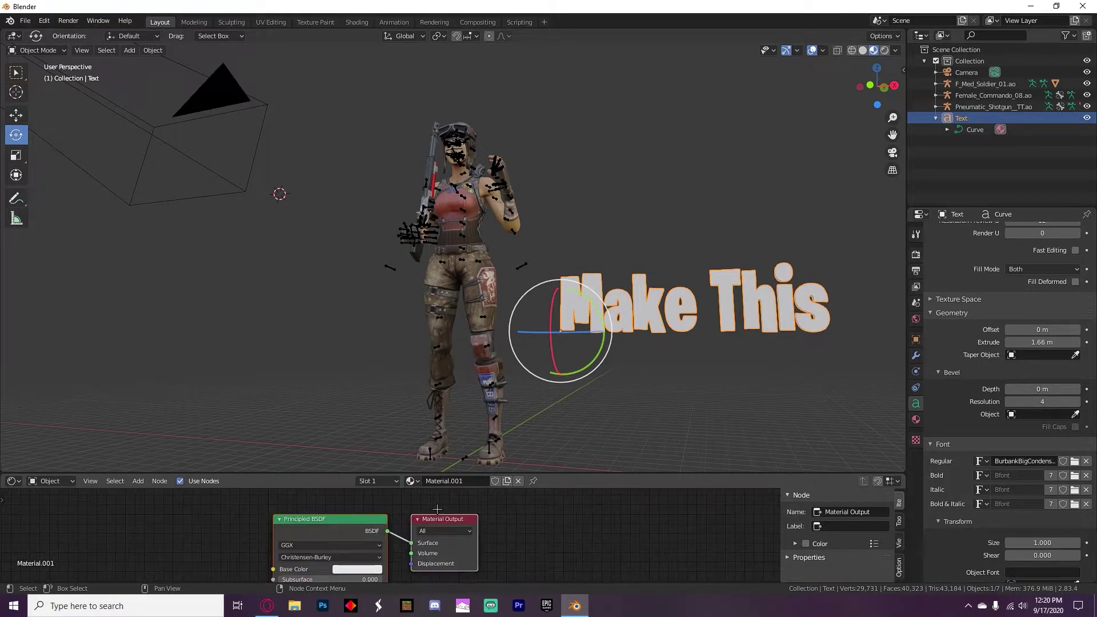
left_click_drag(382, 475, 412, 330)
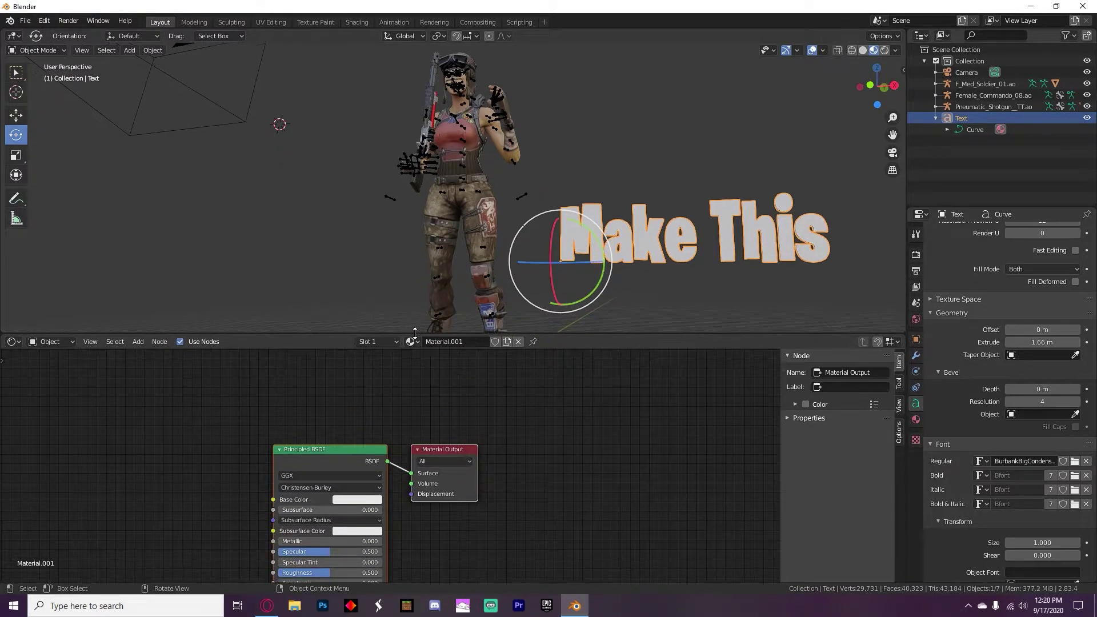
left_click(362, 499)
left_click_drag(392, 402, 368, 370)
left_click(362, 499)
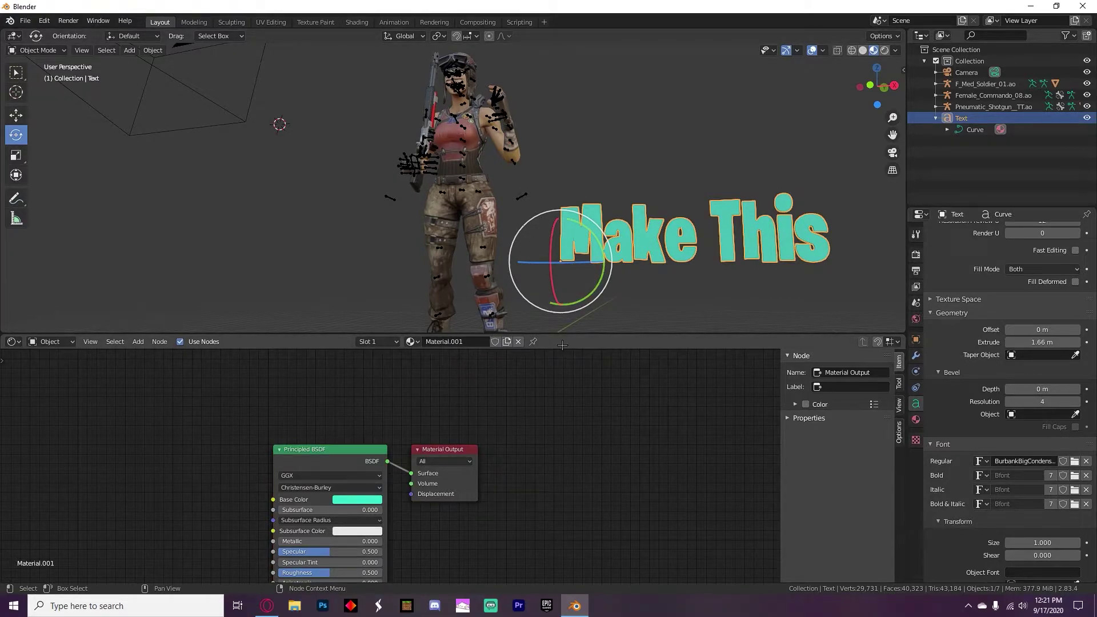
left_click_drag(570, 335, 631, 605)
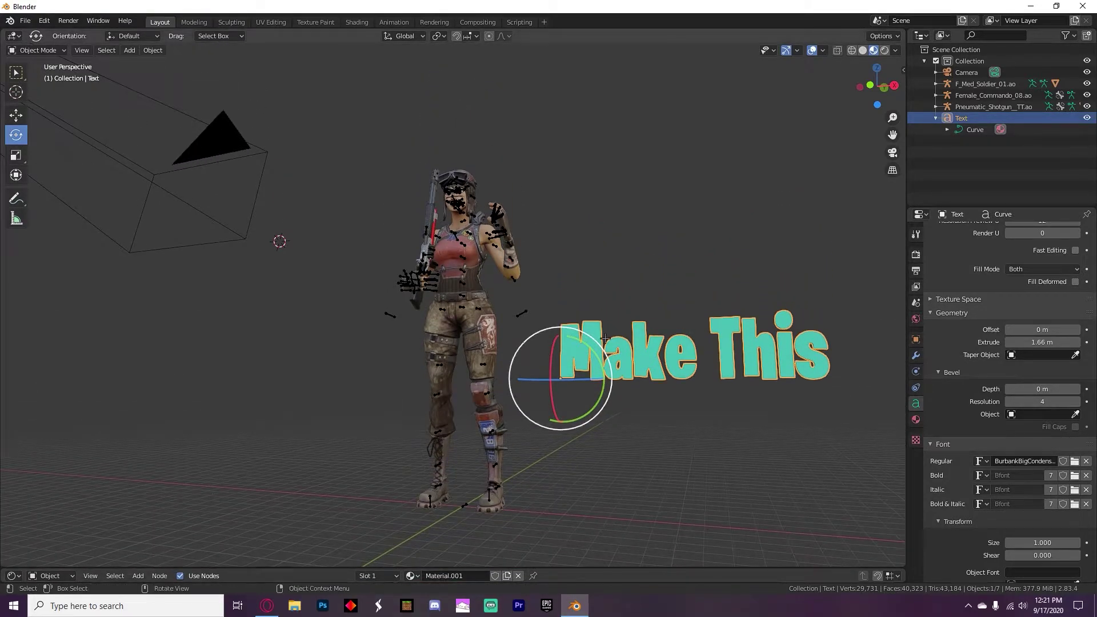
- Raise the "Make This" text along Z to about the character's head height
middle_click_drag(124, 185, 91, 177)
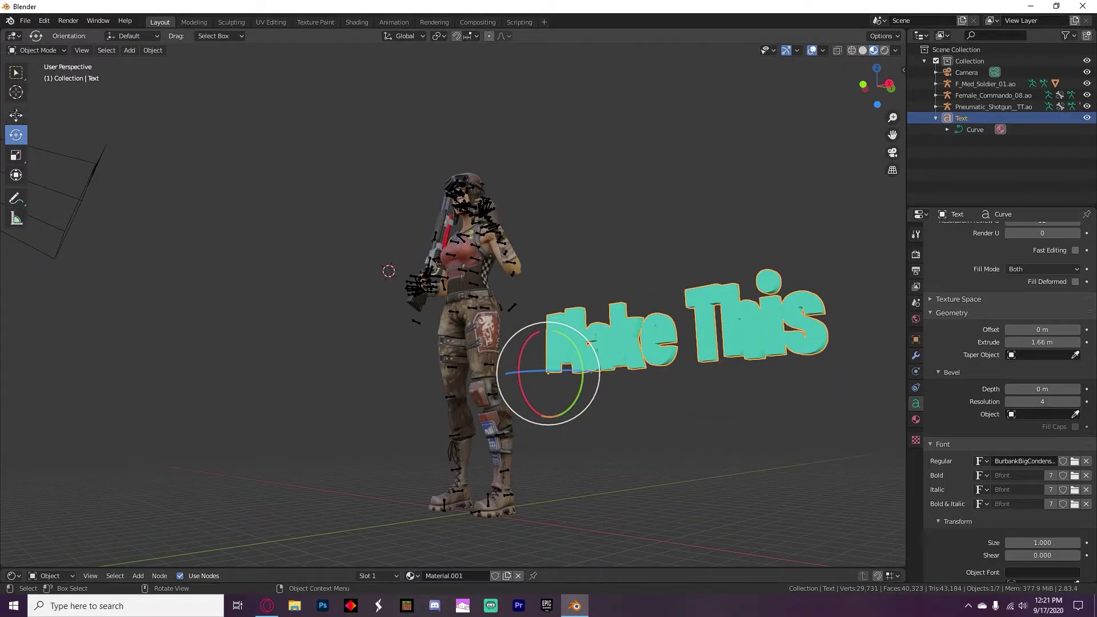
left_click(16, 115)
scroll(620, 360, "up", 1)
middle_click_drag(619, 360, 633, 364)
left_click_drag(575, 346, 577, 245)
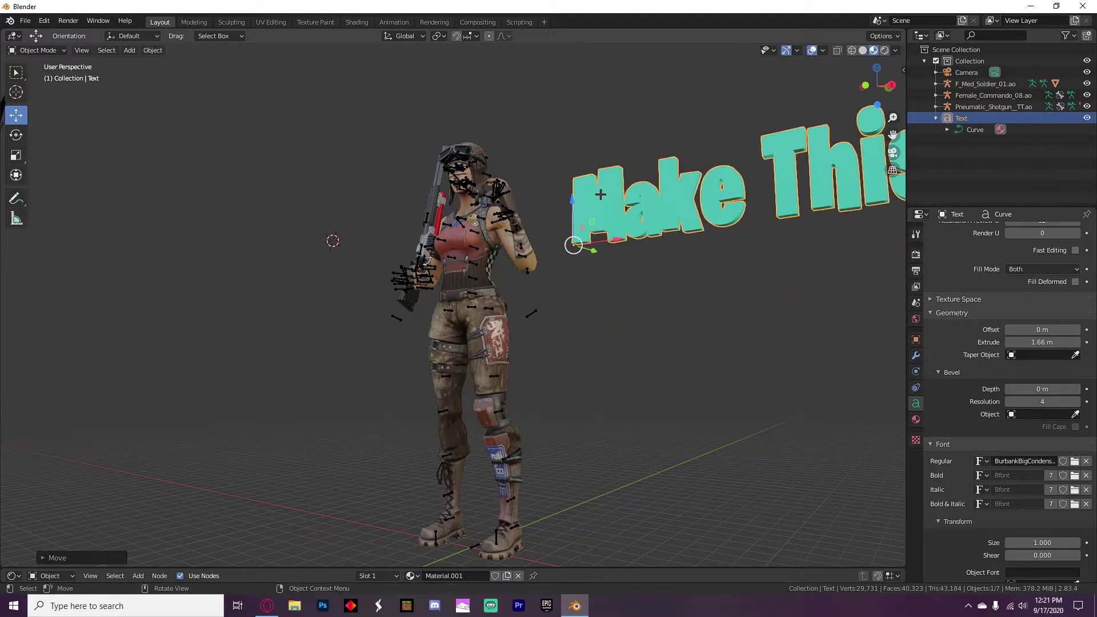
- Move the "Make This" text in beside the character's head, behind her raised hand, and deselect it
middle_click_drag(577, 244, 650, 256)
left_click_drag(629, 271, 489, 151)
left_click_drag(529, 201, 544, 208)
left_click(603, 285)
middle_click_drag(603, 284, 645, 274)
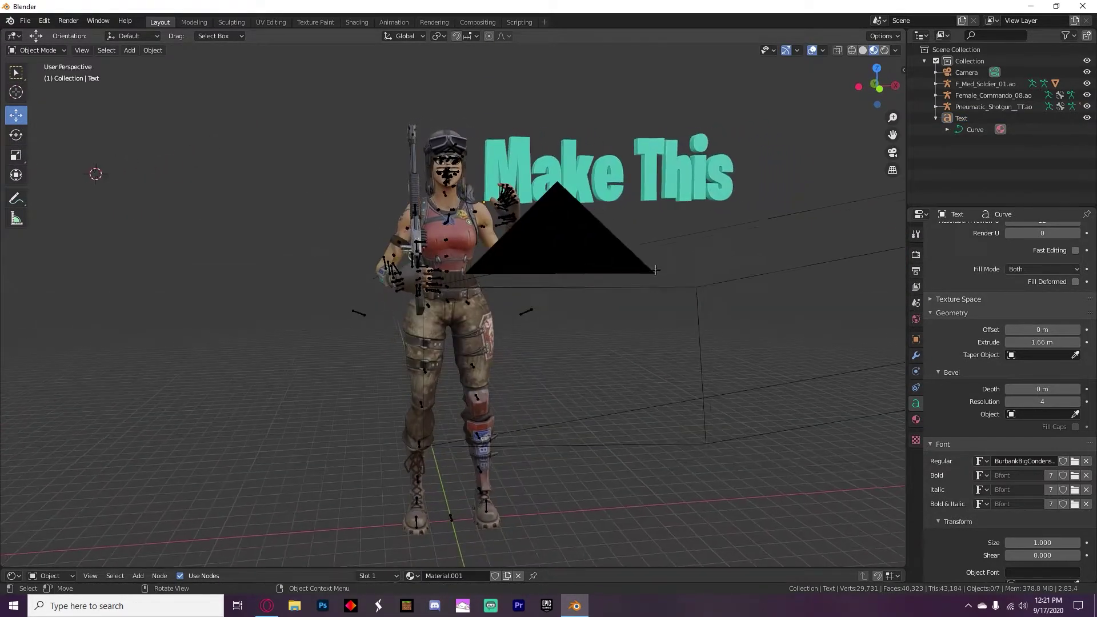
- Check the framing through the camera, select the camera, and rotate it upward towards the character's upper body and the text
left_click(892, 153)
left_click(891, 153)
middle_click_drag(617, 265, 636, 278)
left_click(892, 153)
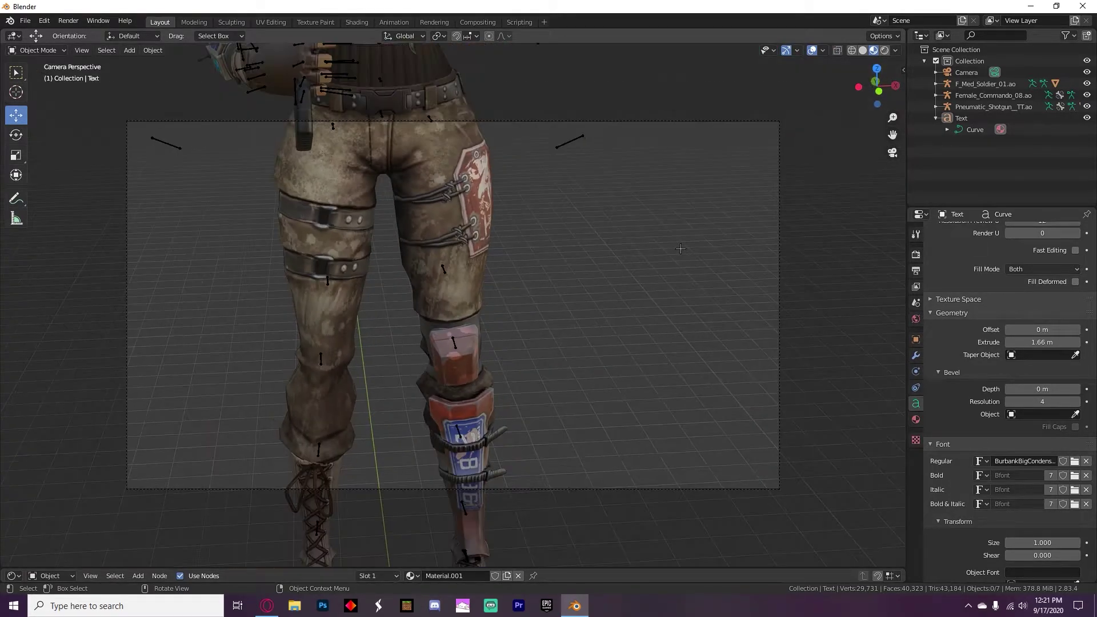
left_click(891, 153)
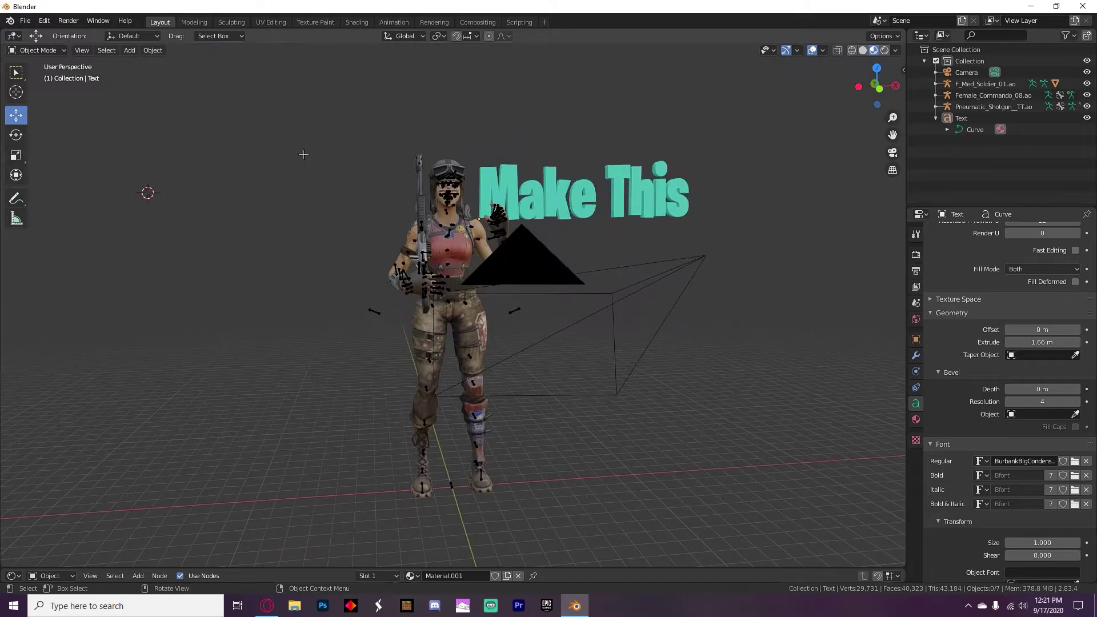
left_click(23, 137)
left_click(608, 312)
middle_click_drag(608, 311, 582, 312)
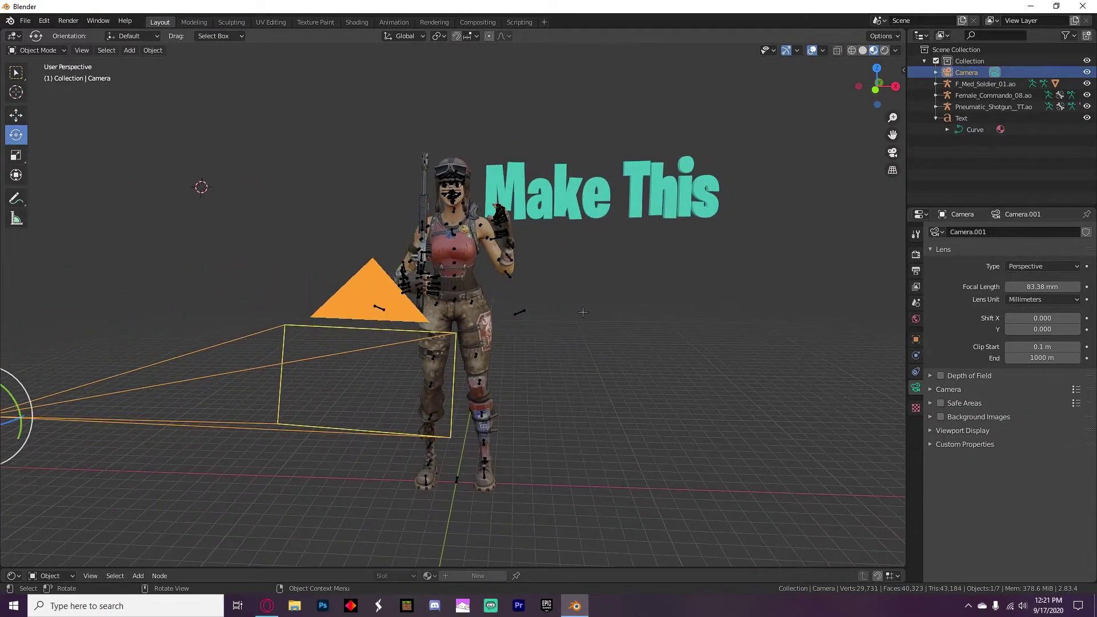
scroll(582, 311, "down", 3)
left_click_drag(356, 294, 93, 151)
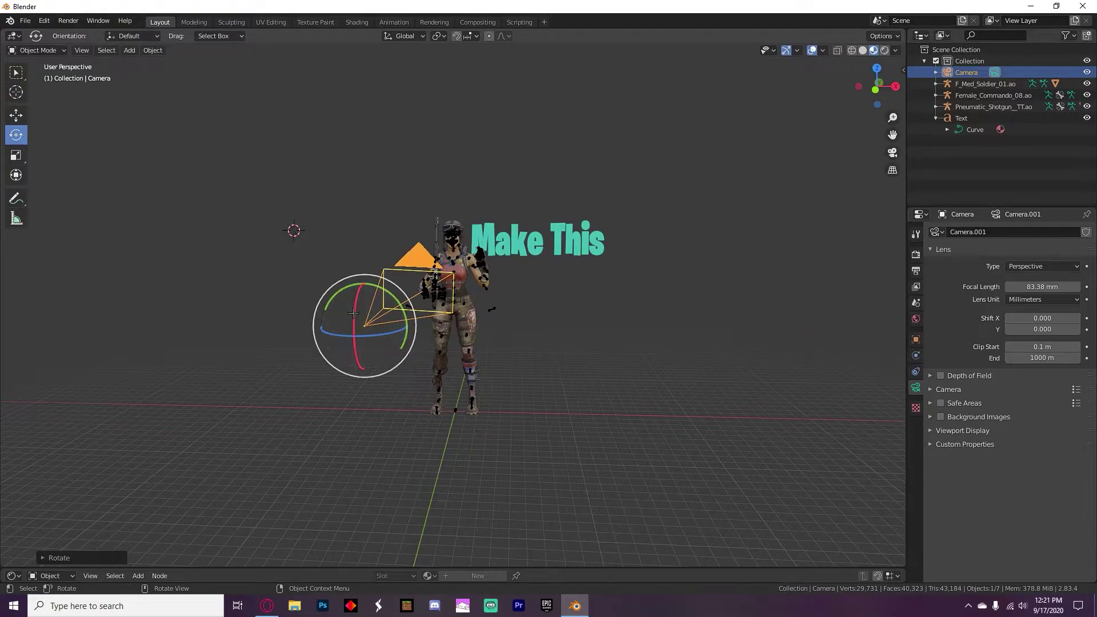
mouse_move(350, 313)
left_mouse_down()
mouse_move(355, 329)
mouse_move(353, 317)
left_mouse_up()
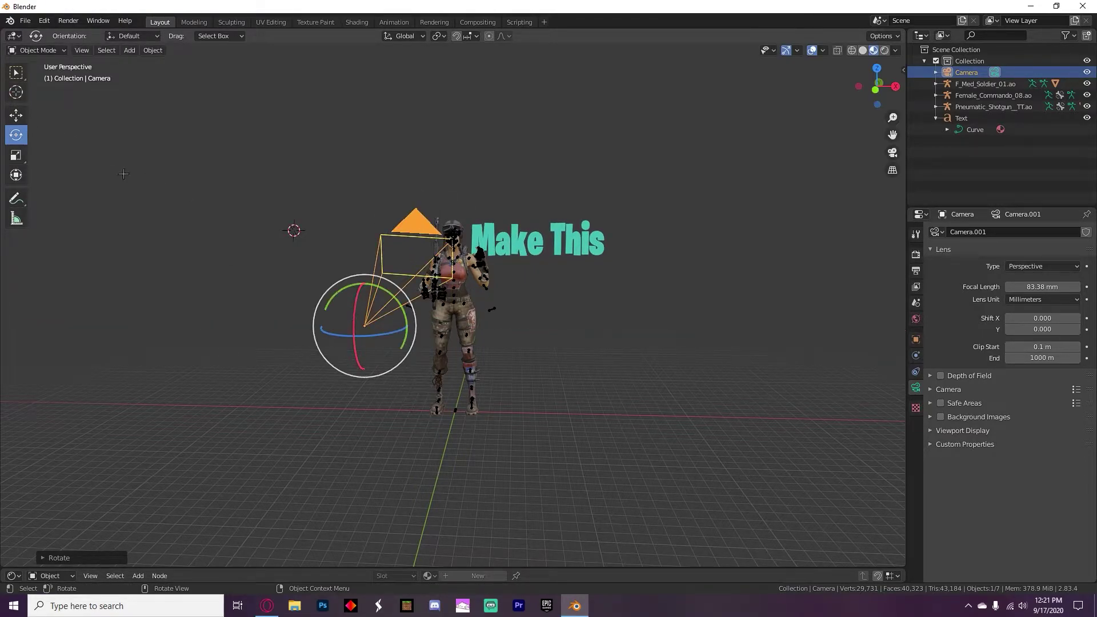
- Tilt the camera slightly back down, checking the framing in camera view before and after
left_click(891, 153)
left_click(891, 153)
left_click_drag(355, 310, 361, 320)
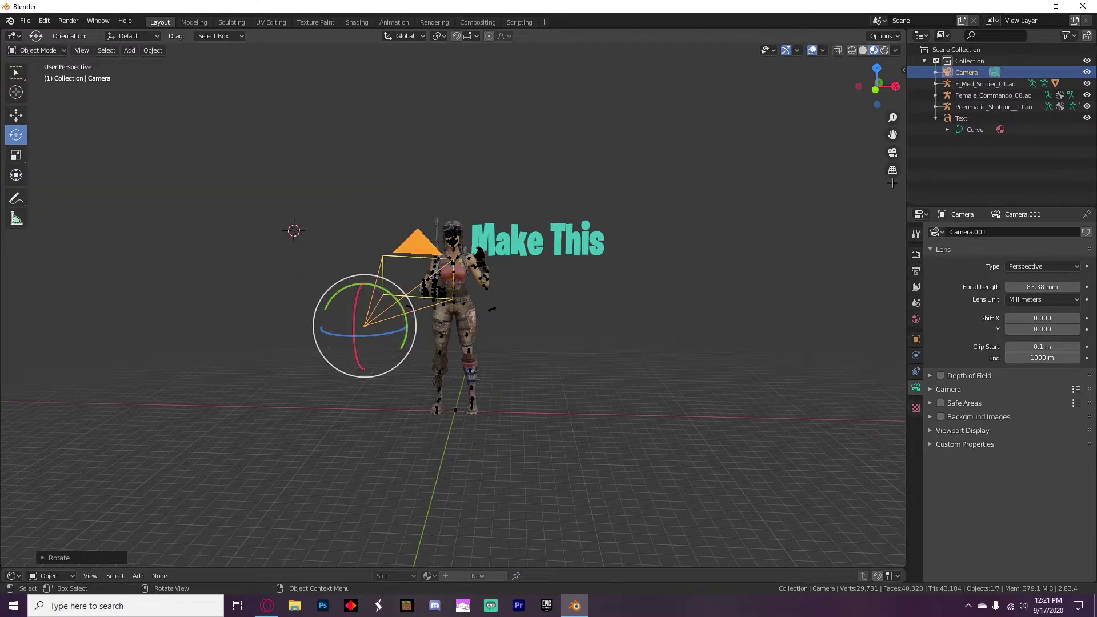
left_click(893, 153)
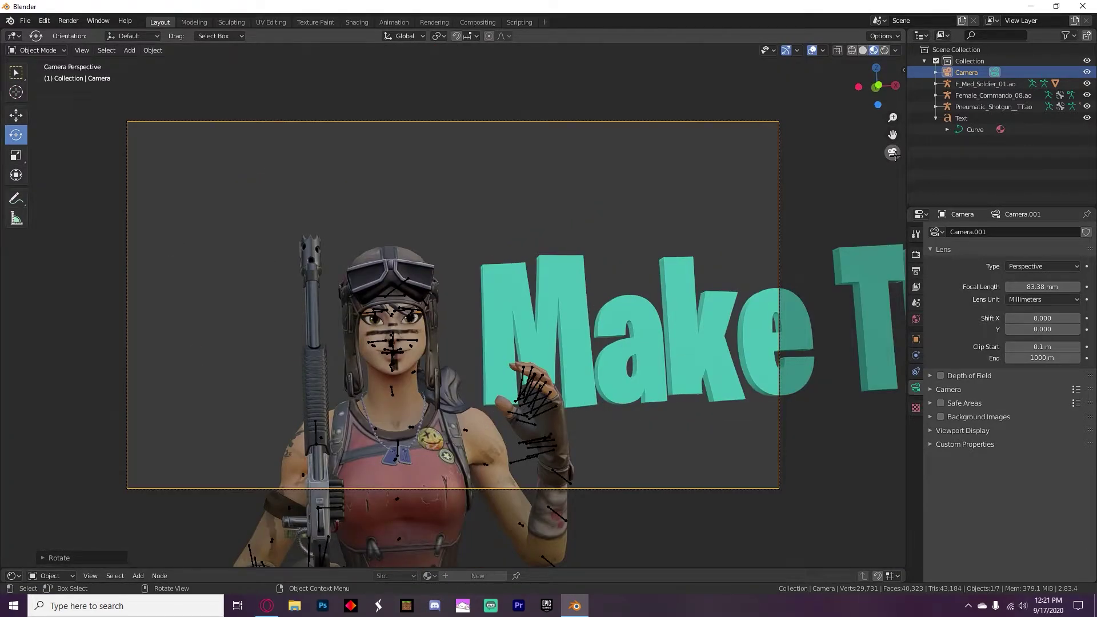
left_click(892, 153)
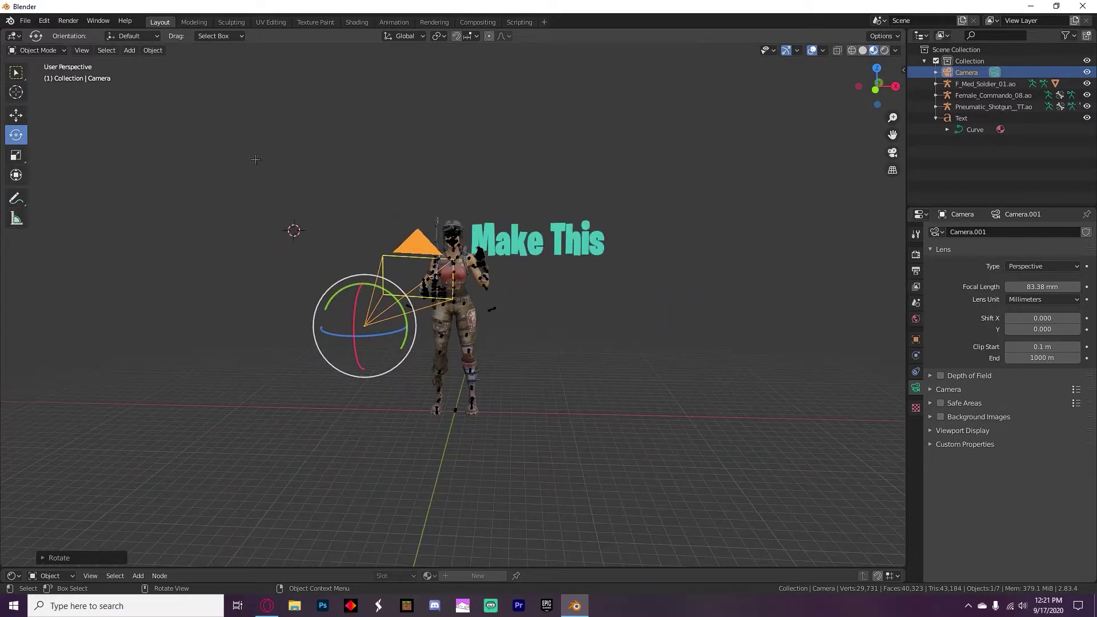
- Move the camera along X towards the text and back along Y away from the character, checking the camera view
left_click(24, 114)
left_click_drag(414, 330, 424, 331)
middle_click_drag(424, 331, 336, 334)
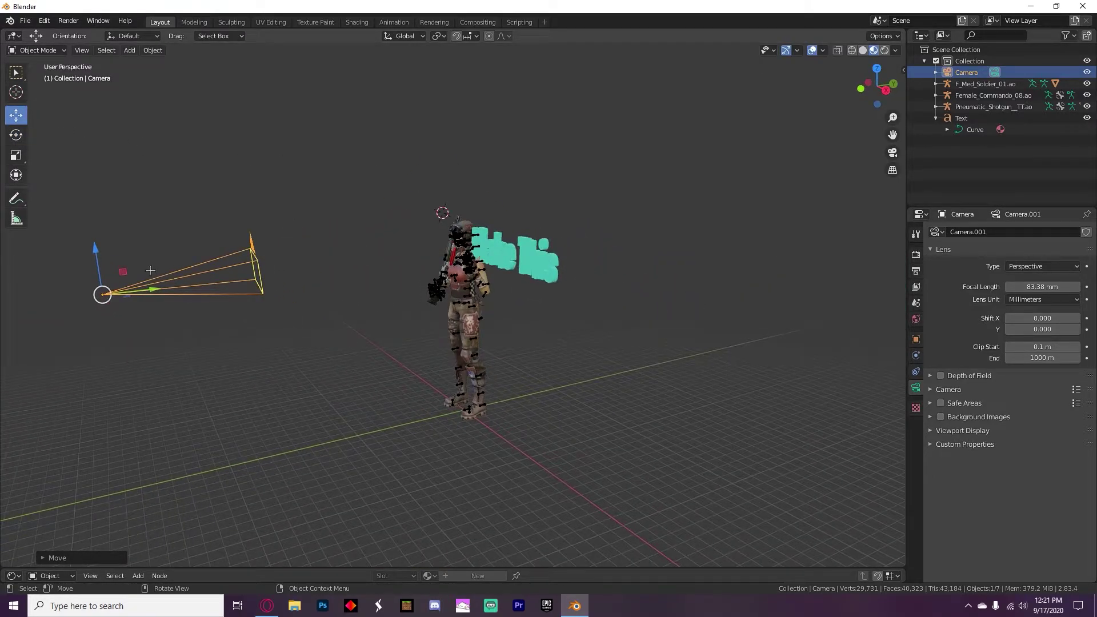
left_click(892, 152)
left_click(892, 152)
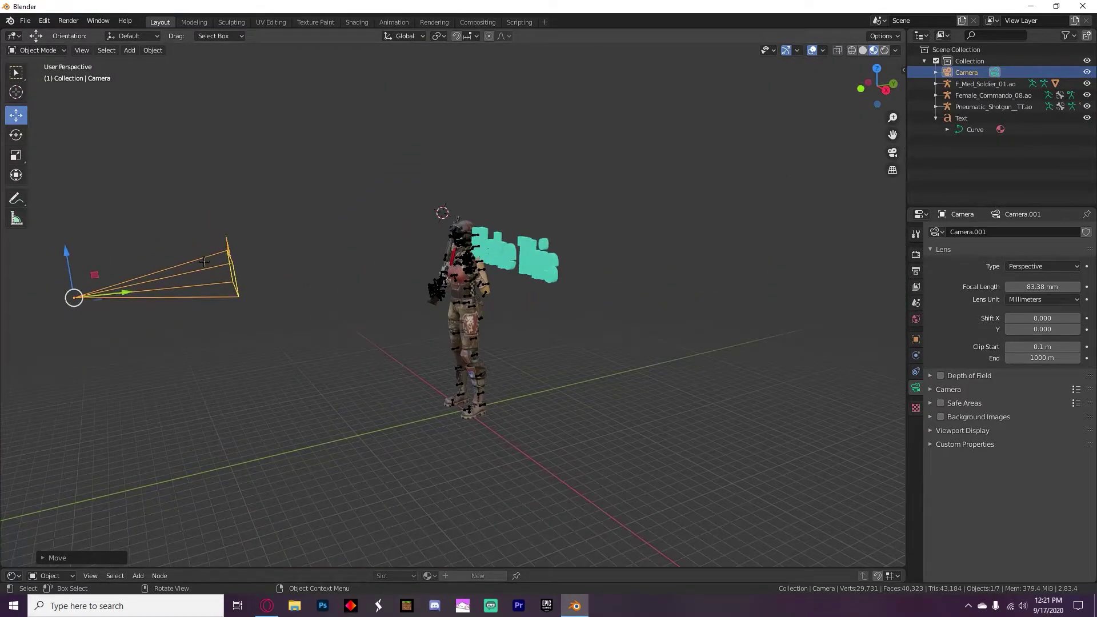
- Shorten the camera's focal length to 63.21 mm, then move the camera back along Y away from the character and check the framing
left_click_drag(228, 263, 196, 265)
middle_click_drag(196, 265, 266, 258)
left_click_drag(150, 291, 119, 295)
left_click(880, 156)
left_click(892, 153)
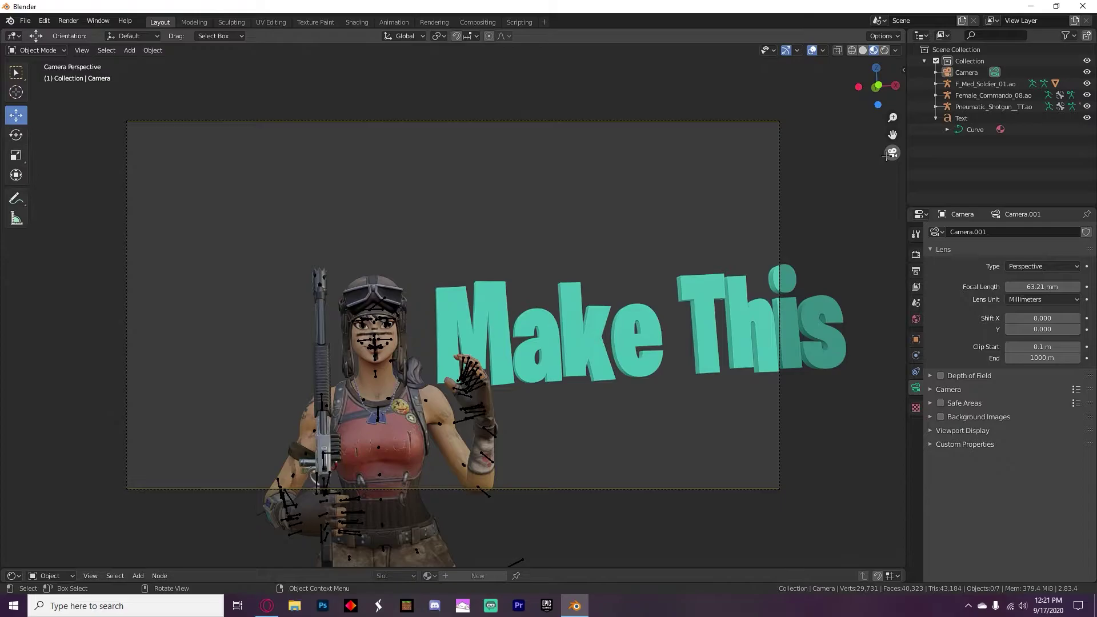
left_click(890, 153)
- Tilt the camera slightly downward and expand its Viewport Display and Custom Properties settings
left_click(127, 306)
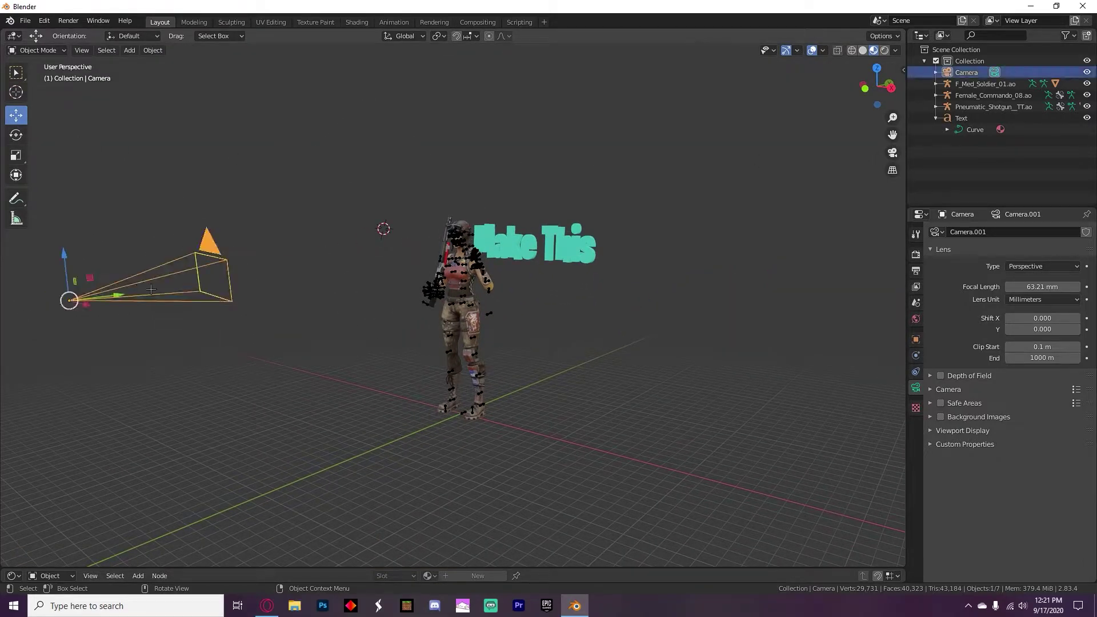
left_click(16, 135)
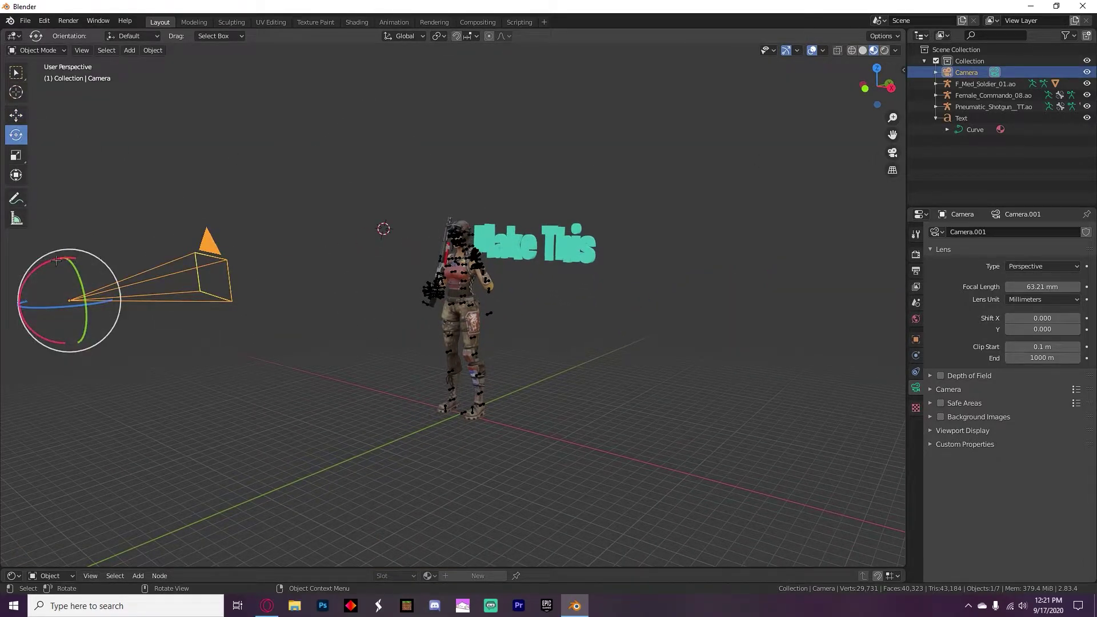
left_click_drag(51, 260, 56, 258)
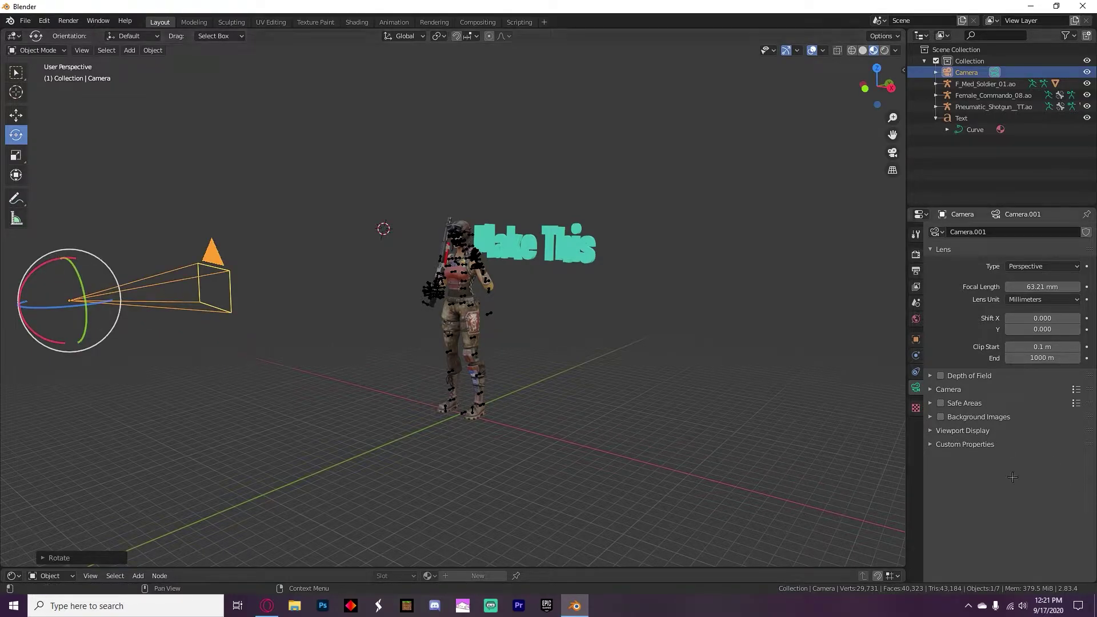
left_click(931, 432)
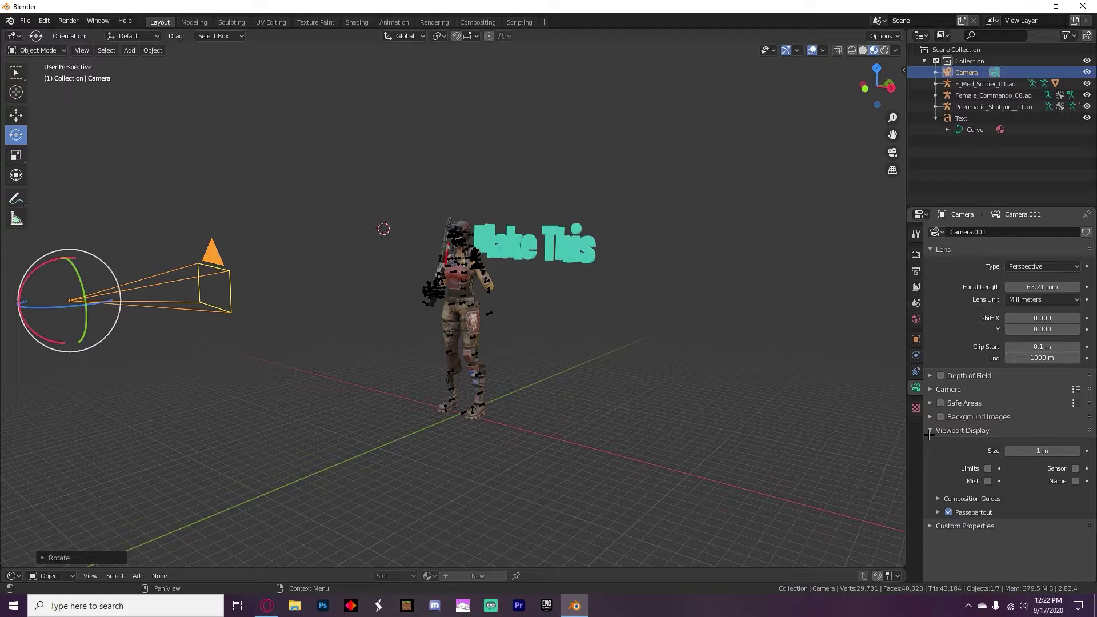
left_click(930, 526)
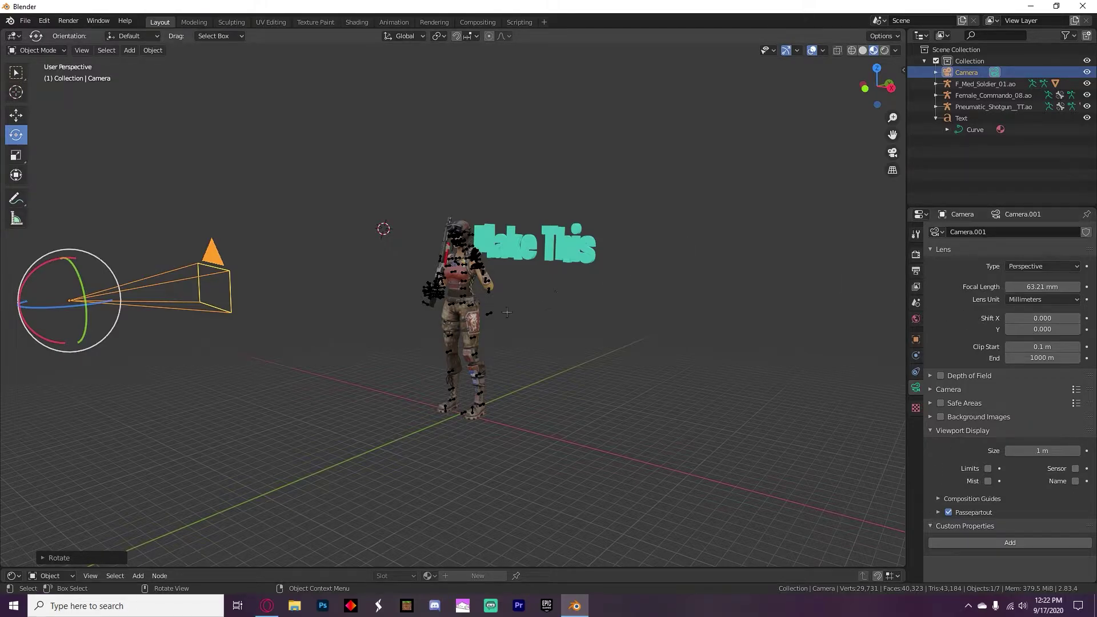
- Try a 50 mm focal length on the camera and check the framing through it
middle_click_drag(354, 284, 392, 276)
left_click(1031, 286)
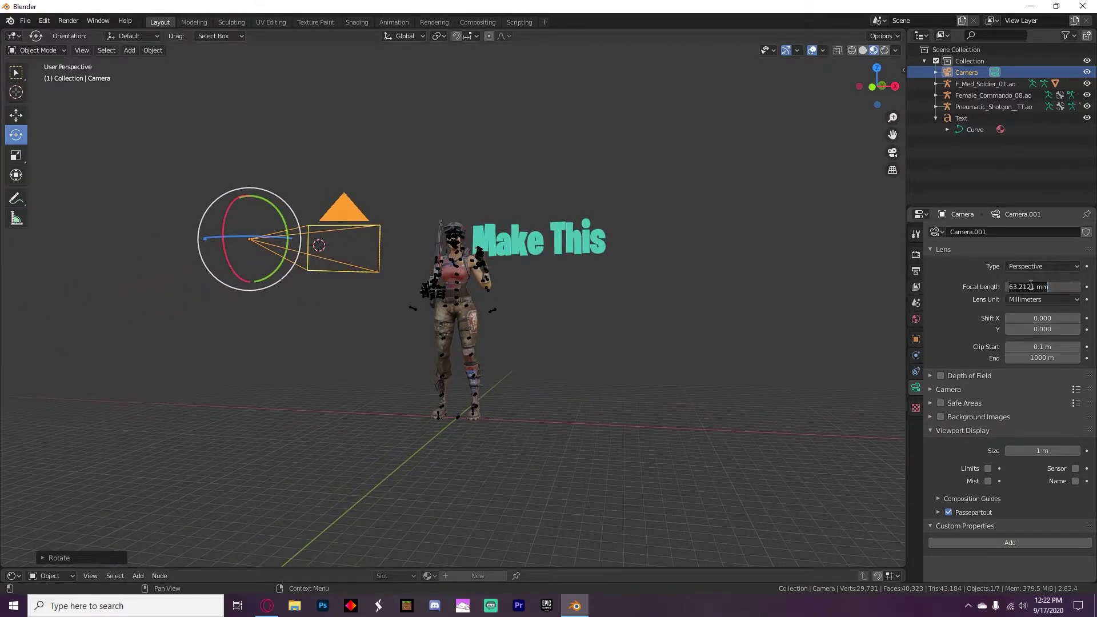
type("50")
key("Return")
left_click(892, 153)
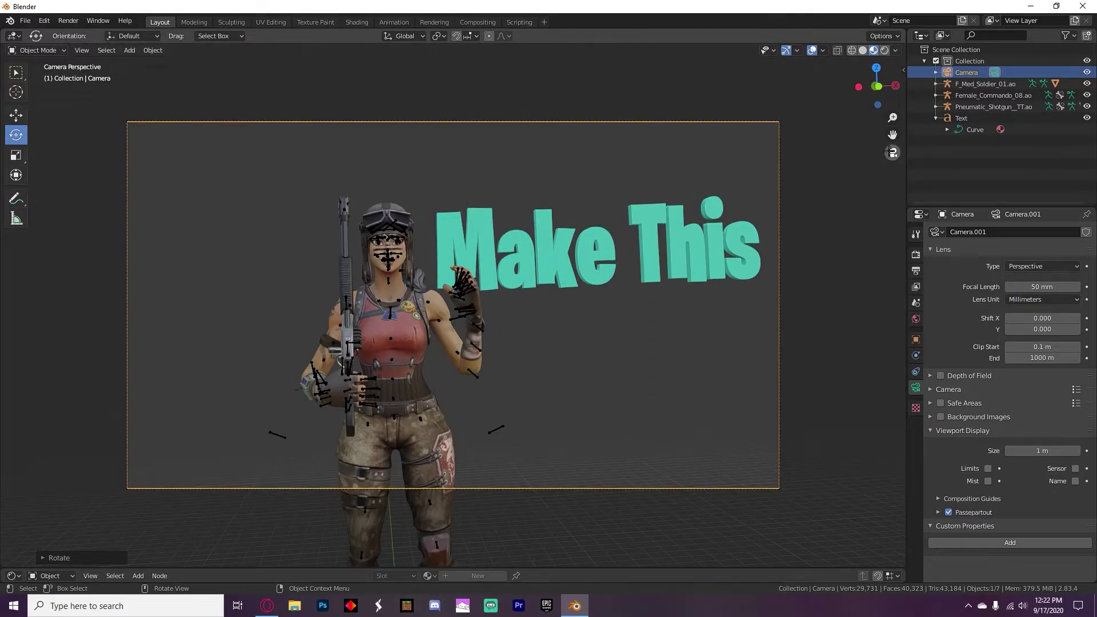
left_click(891, 153)
- Switch to the Move tool for the camera and re-enter 50 mm as its focal length
left_click(16, 115)
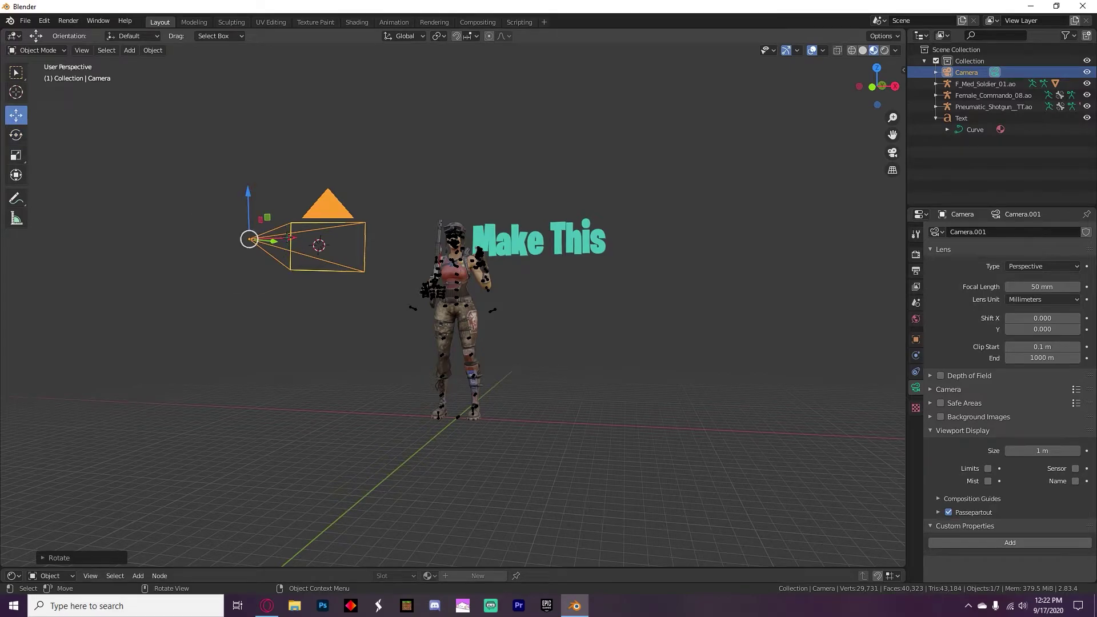
left_click_drag(287, 238, 291, 239)
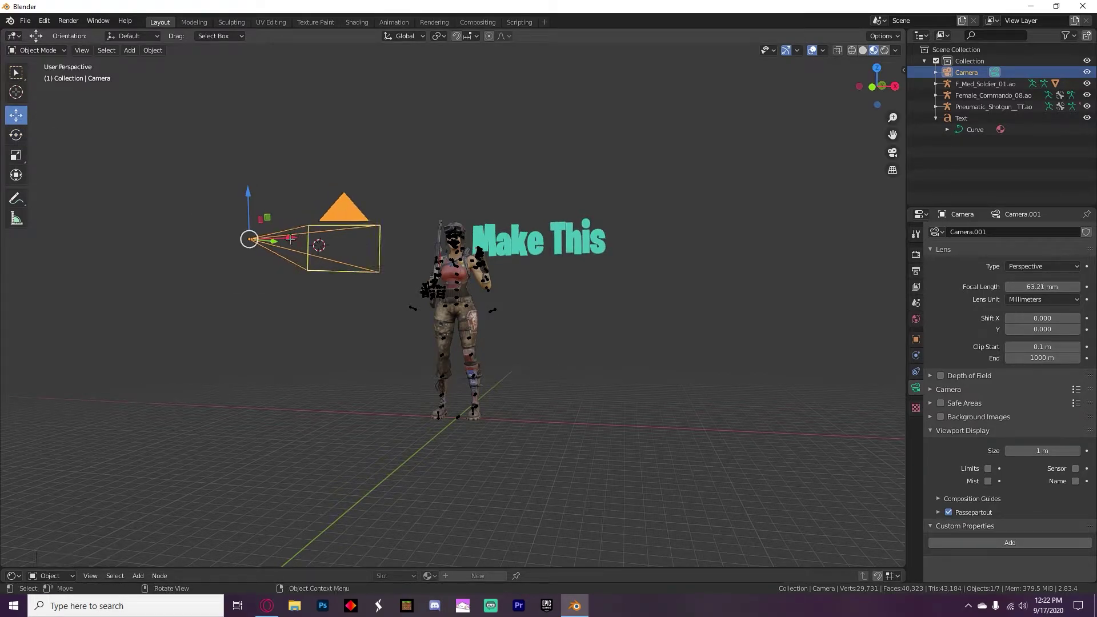
left_click(1041, 286)
left_click(1044, 286)
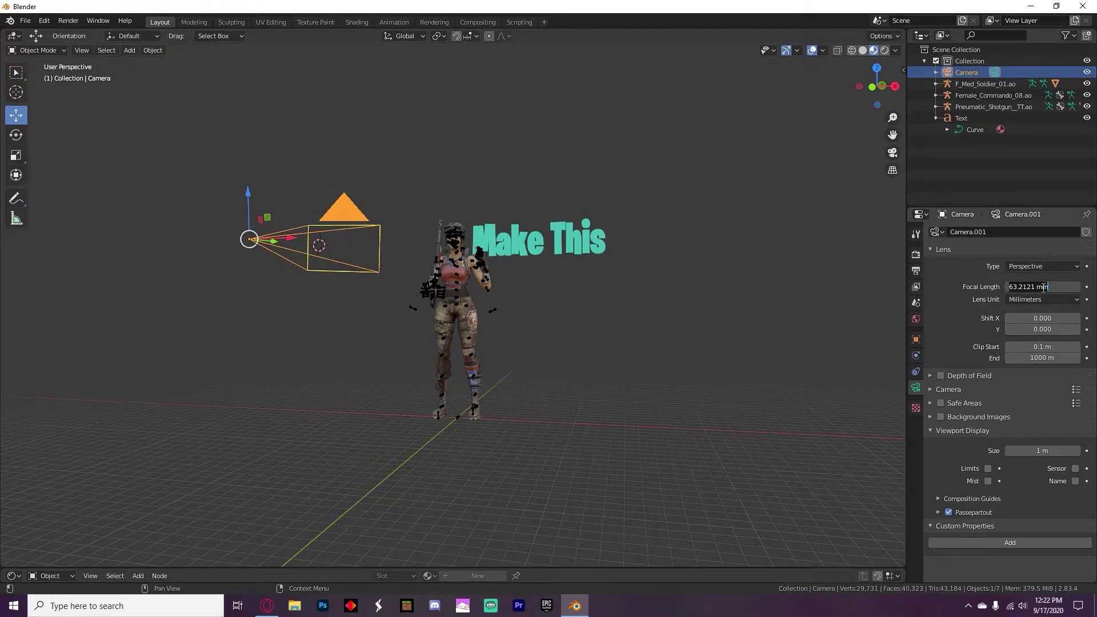
type("50")
key("Return")
- Move the camera along Y towards the character in two passes, checking the camera view after each
middle_click_drag(298, 264, 256, 279)
left_click_drag(131, 318, 223, 302)
left_click(892, 153)
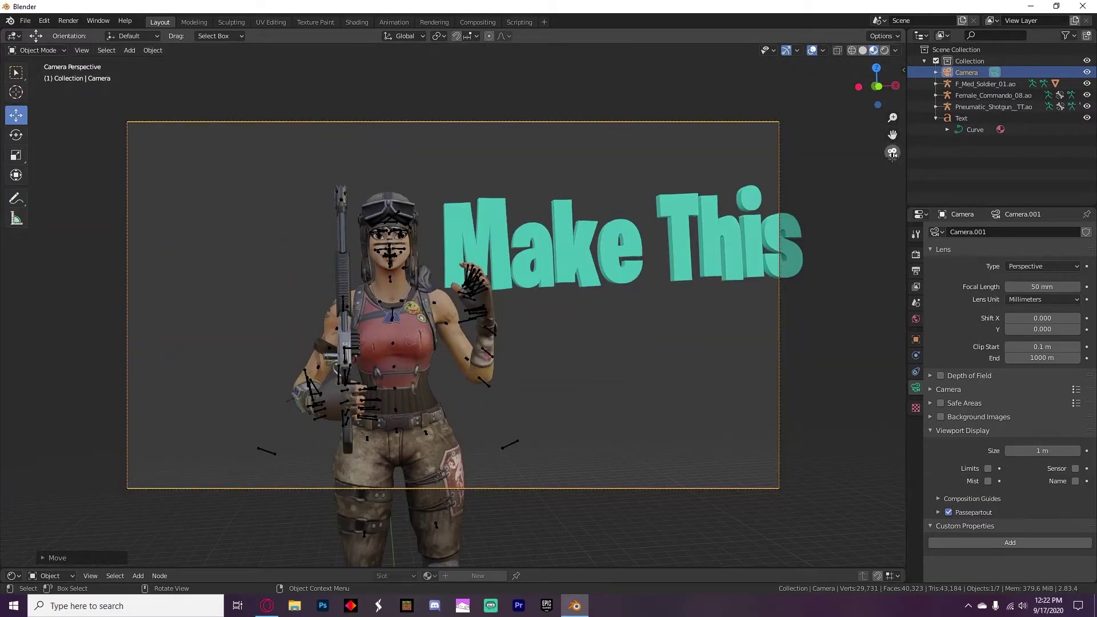
left_click(892, 153)
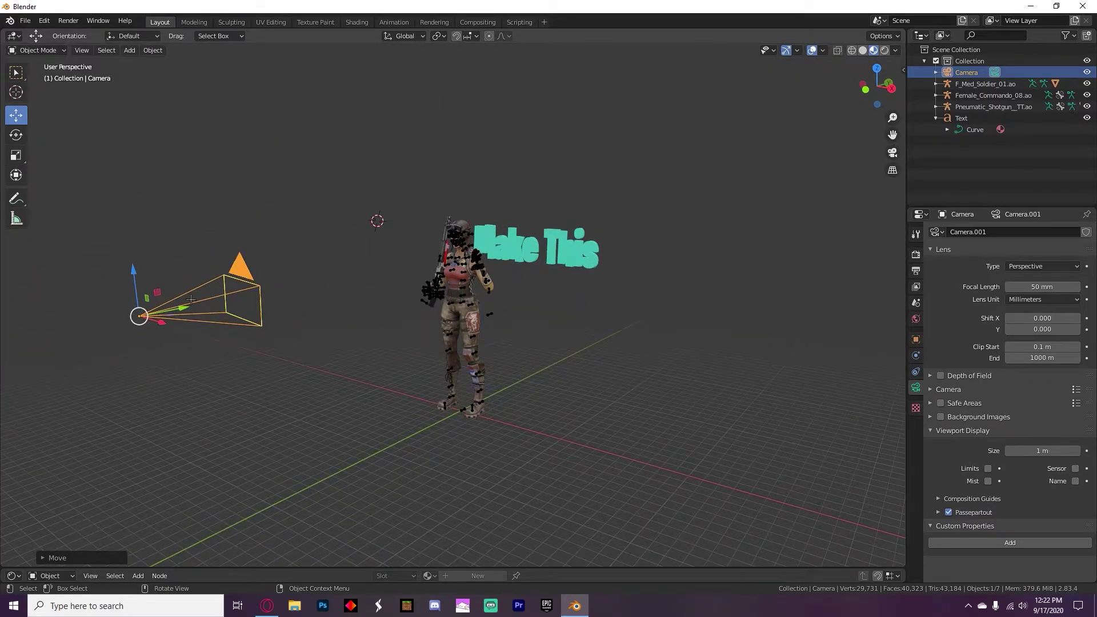
left_click_drag(185, 307, 206, 303)
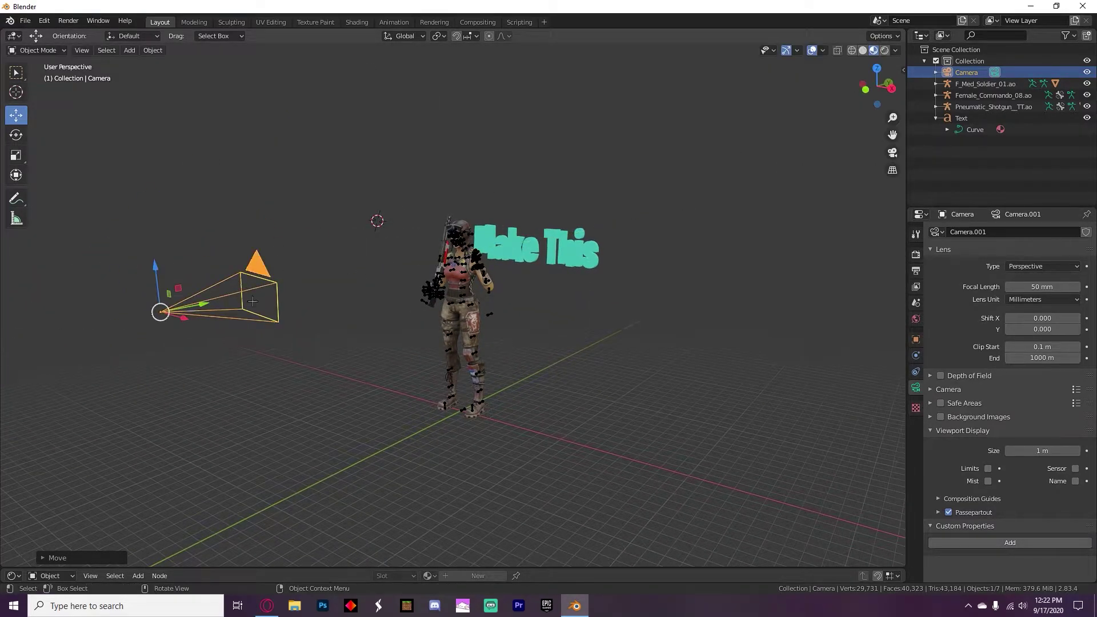
left_click(892, 152)
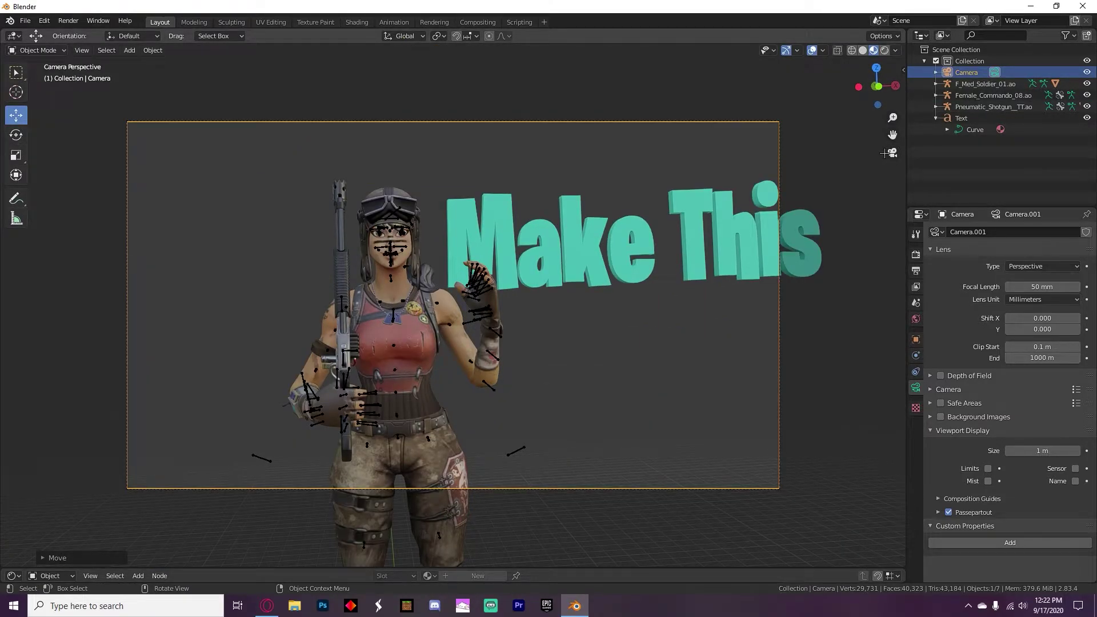
left_click(892, 153)
- Move the "Make This" text along X towards the character's head and check the camera view
scroll(554, 188, "up", 3)
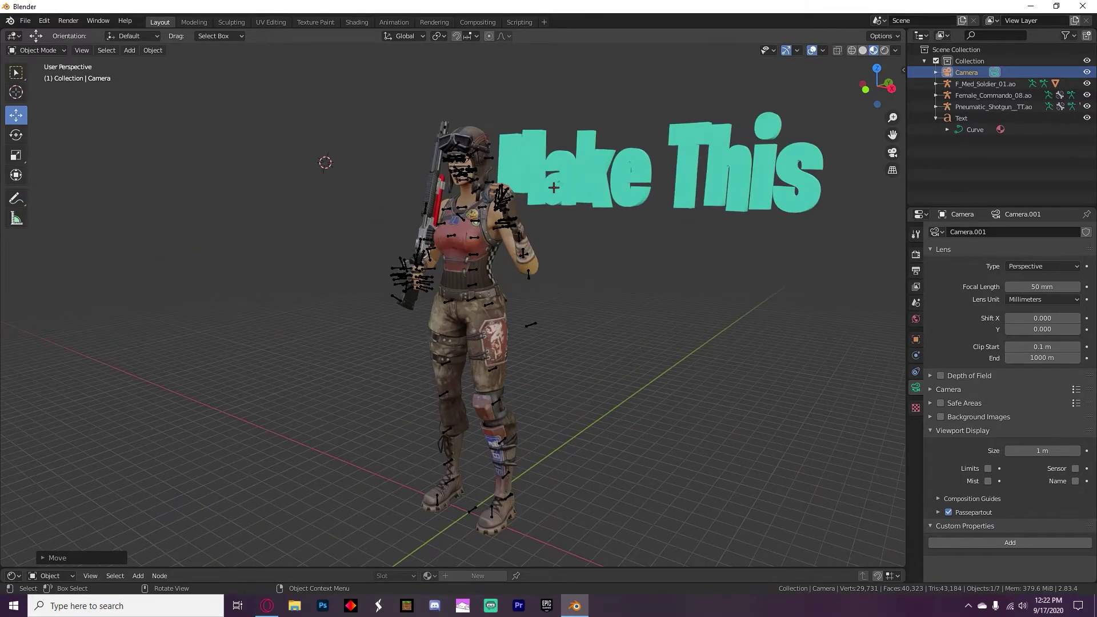
left_click(691, 122)
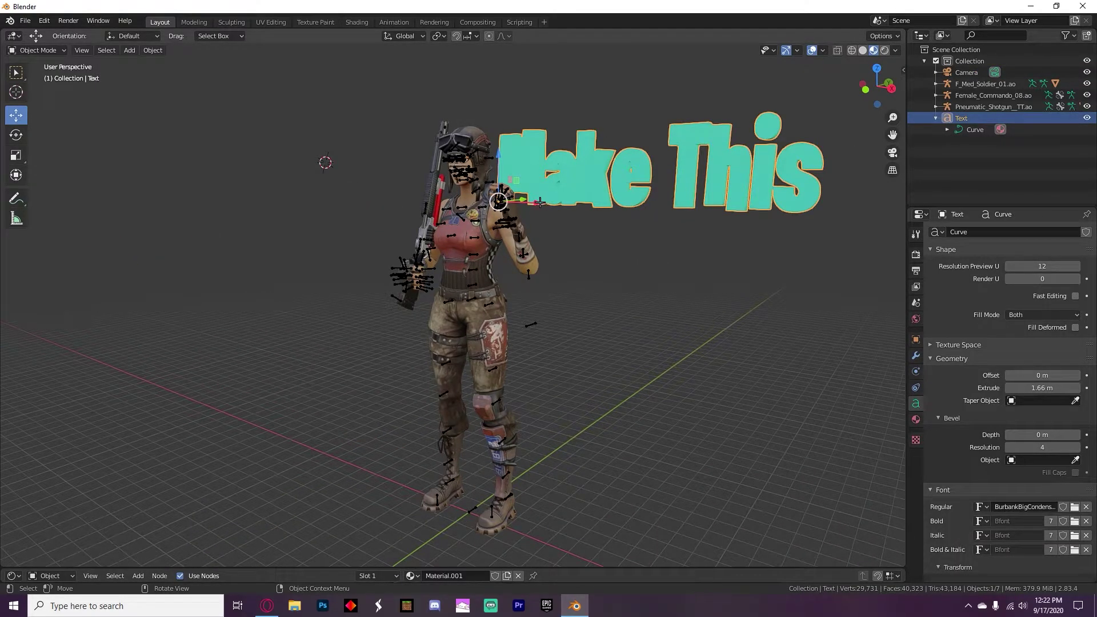
left_click_drag(540, 202, 517, 202)
left_click(899, 153)
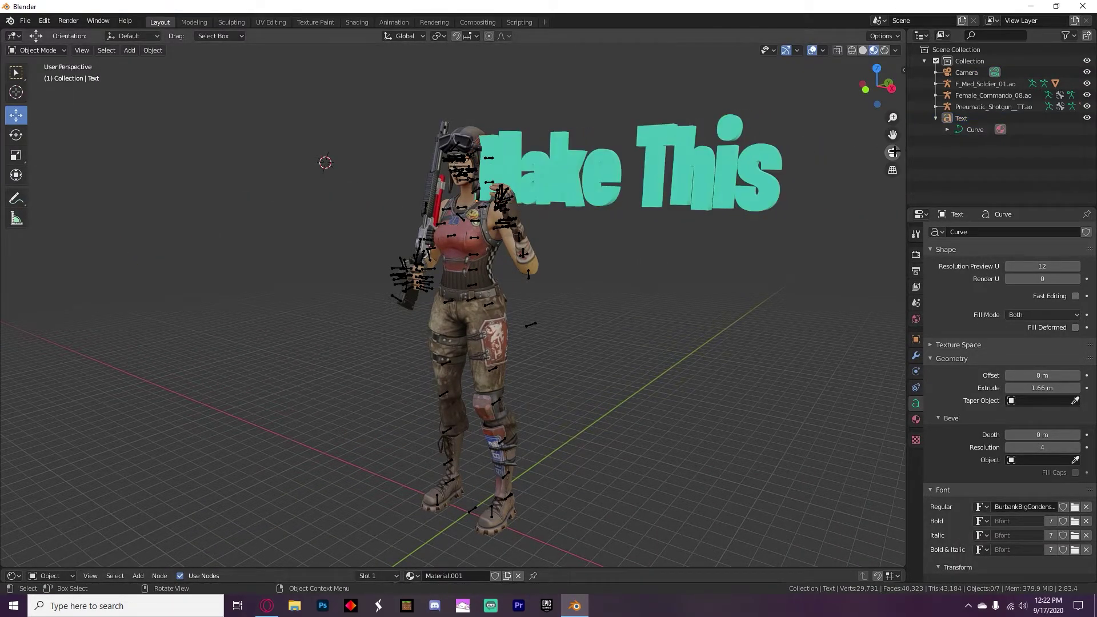
left_click(892, 153)
left_click(892, 152)
- Push the "Make This" text back along Y behind the character and view it through the camera
left_click(614, 189)
middle_click_drag(489, 172, 501, 204)
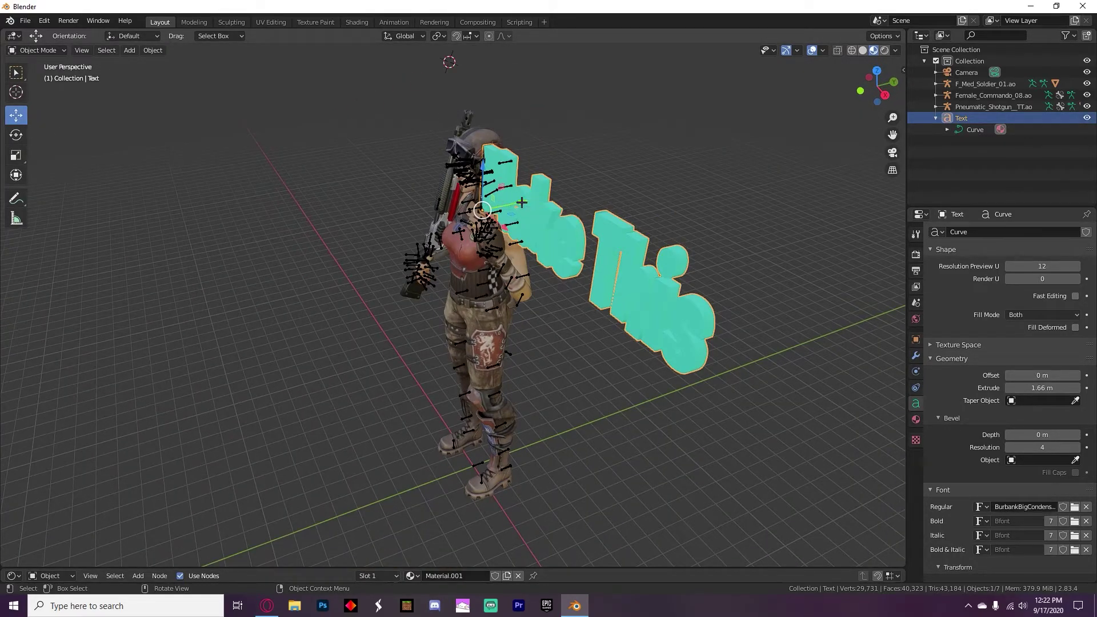
left_click_drag(522, 202, 573, 198)
left_click(892, 153)
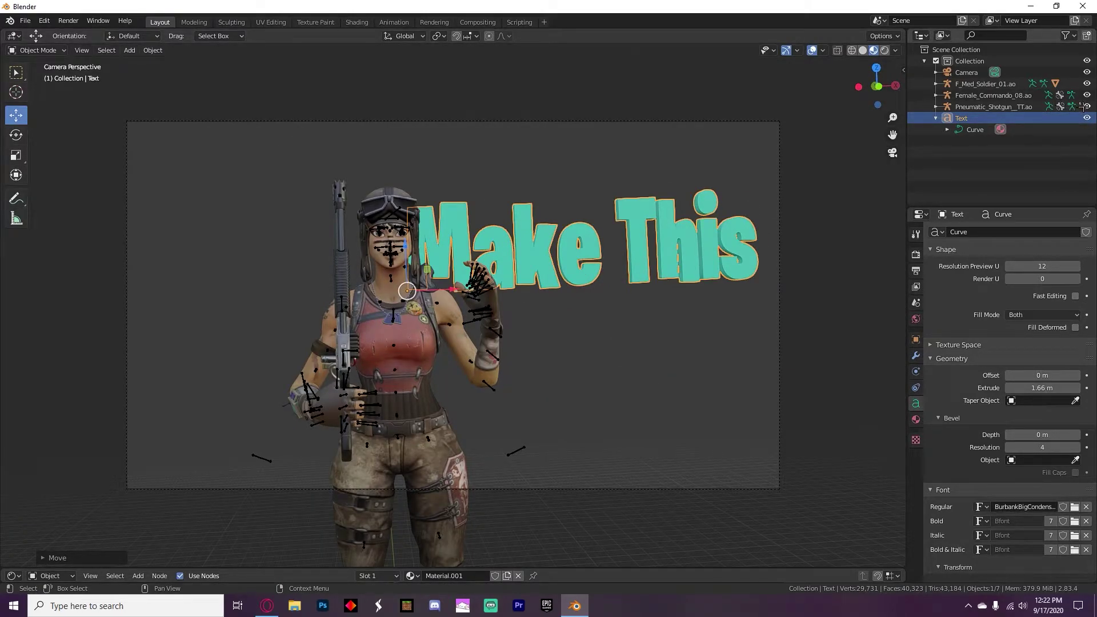
- Toggle the visibility of Female_Commando_08.ao and F_Med_Soldier_01.ao off and back on
left_click(1087, 95)
left_click(1086, 94)
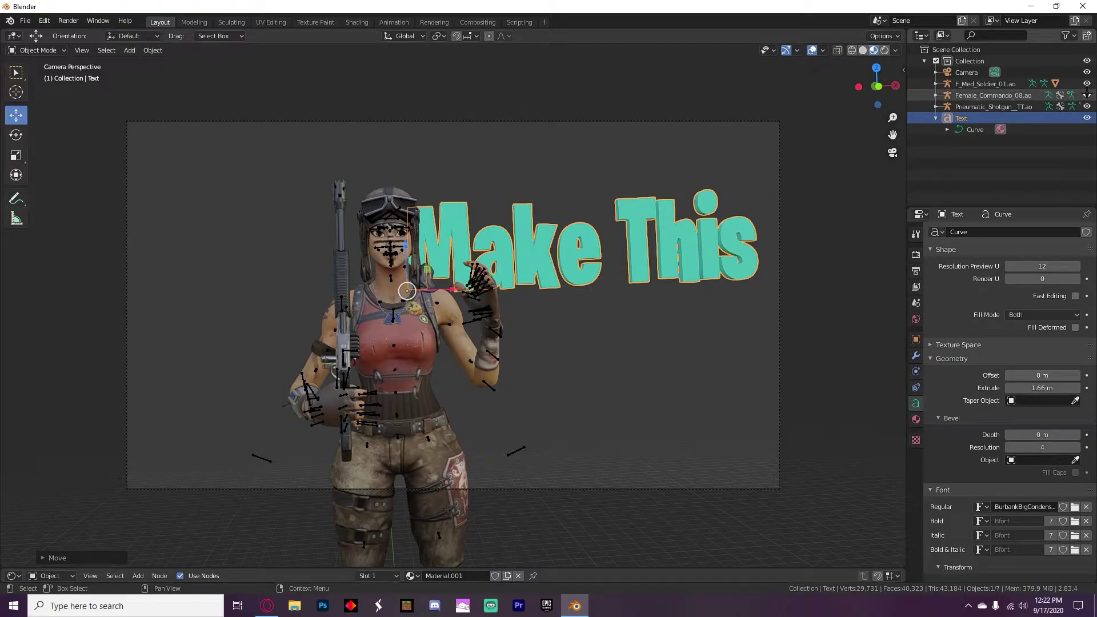
left_click(1087, 84)
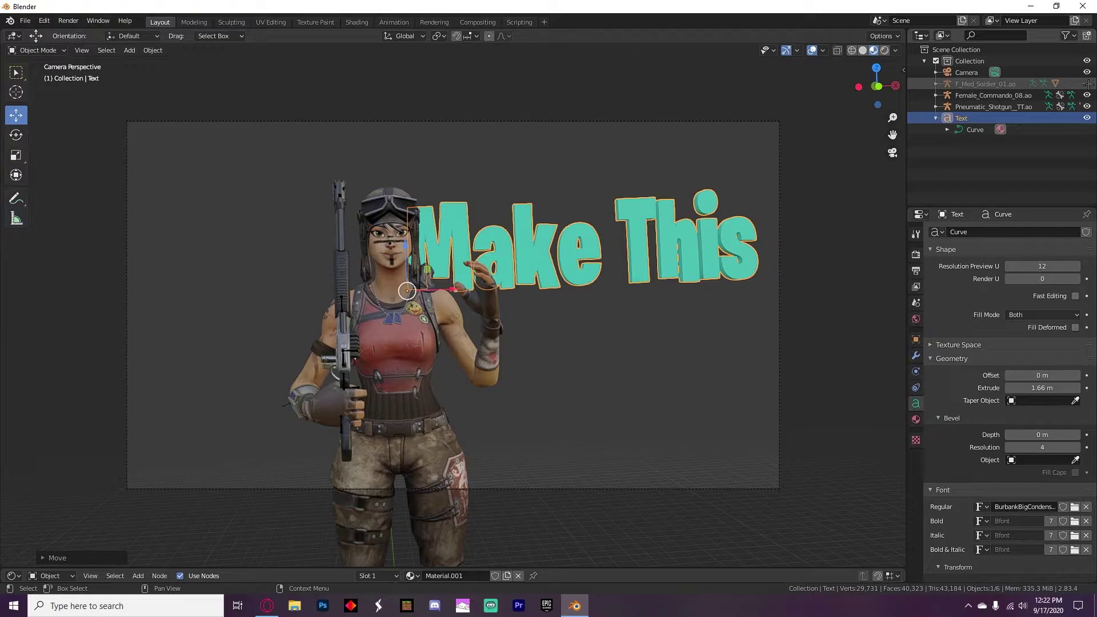
left_click(1087, 83)
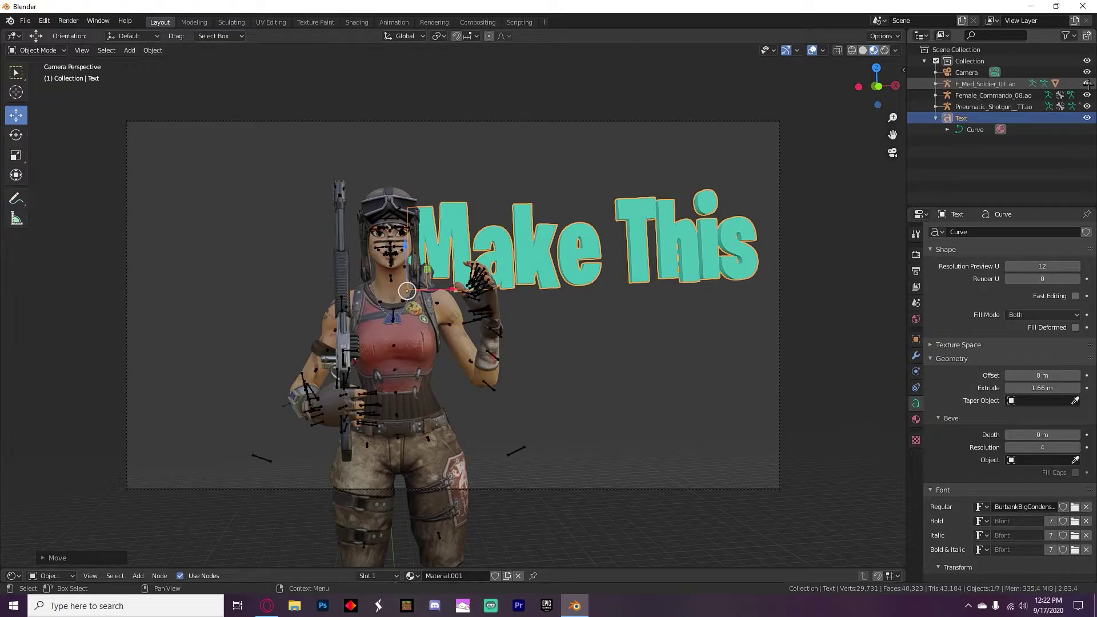
- Try rotating the "Make This" text about the Y axis, then deselect it and check the camera view
left_click(694, 171)
scroll(704, 196, "up", 3)
scroll(688, 241, "down", 2)
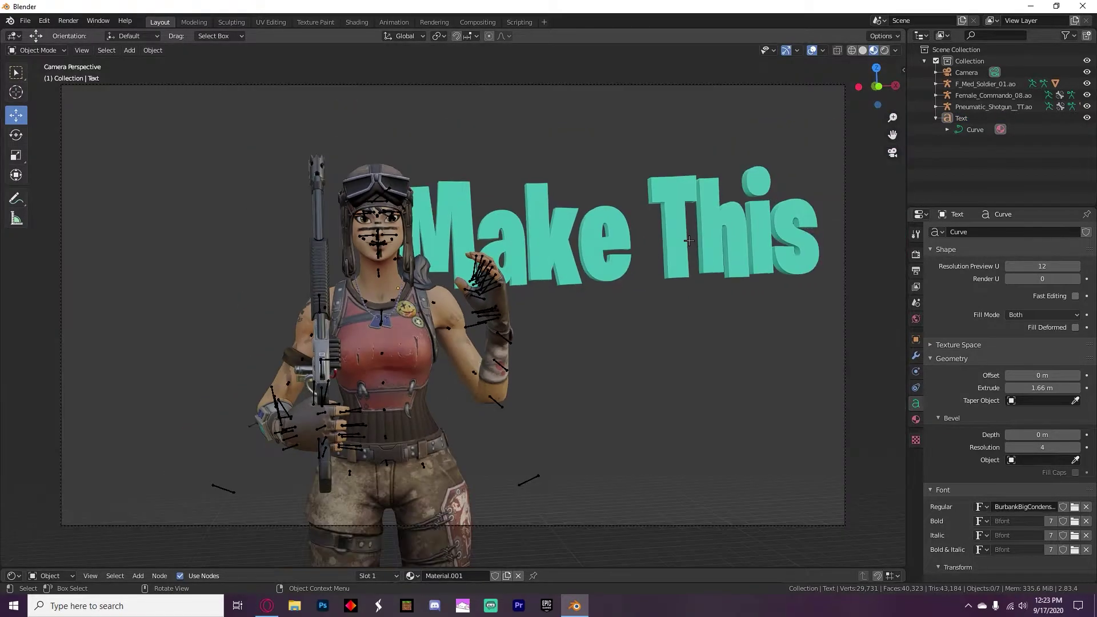
left_click(689, 240)
key("shift+space")
key("r")
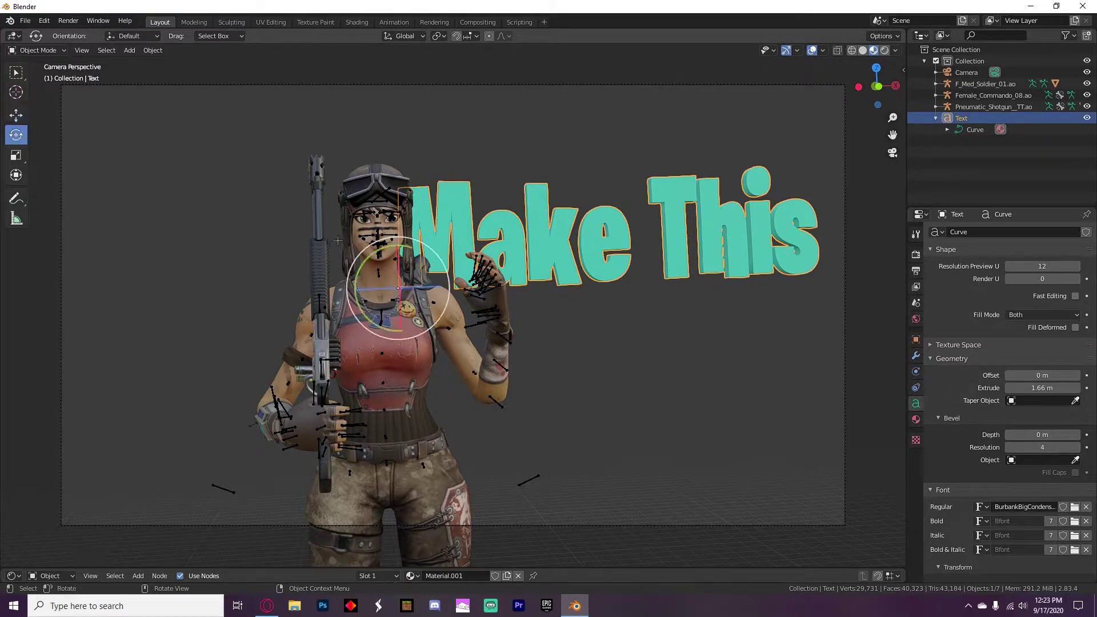
middle_click_drag(424, 263, 469, 256)
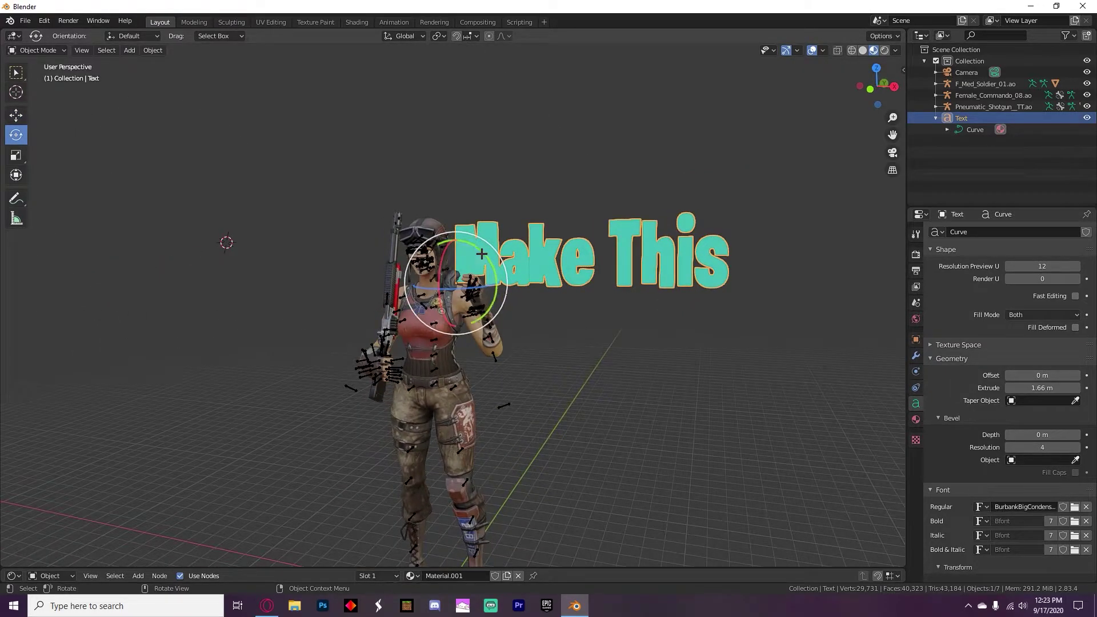
left_click_drag(483, 254, 514, 201)
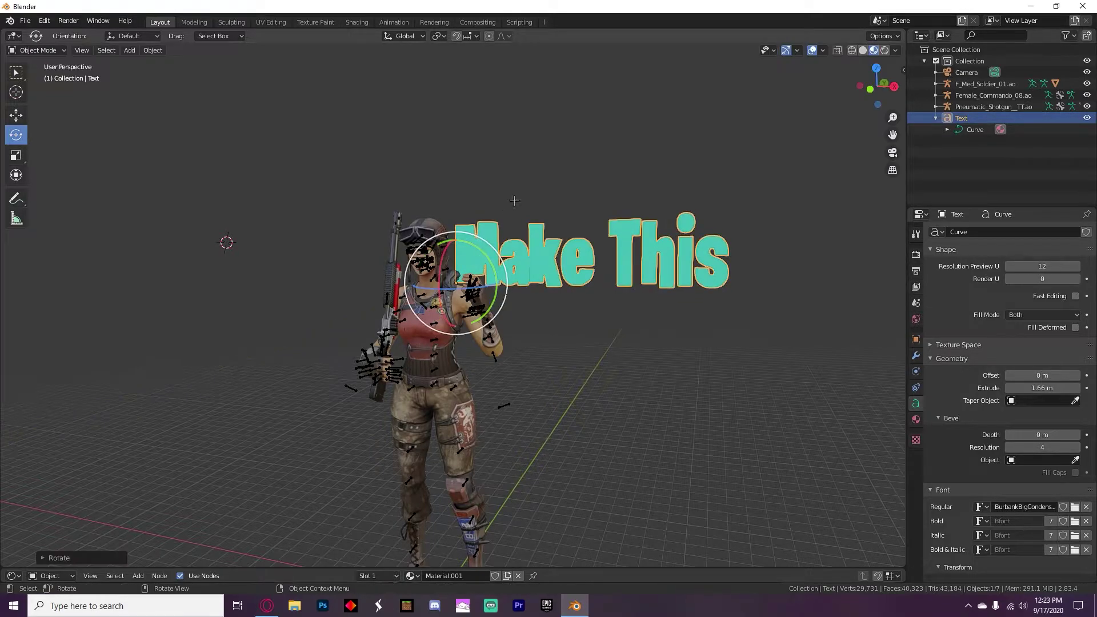
left_click(514, 200)
left_click(892, 153)
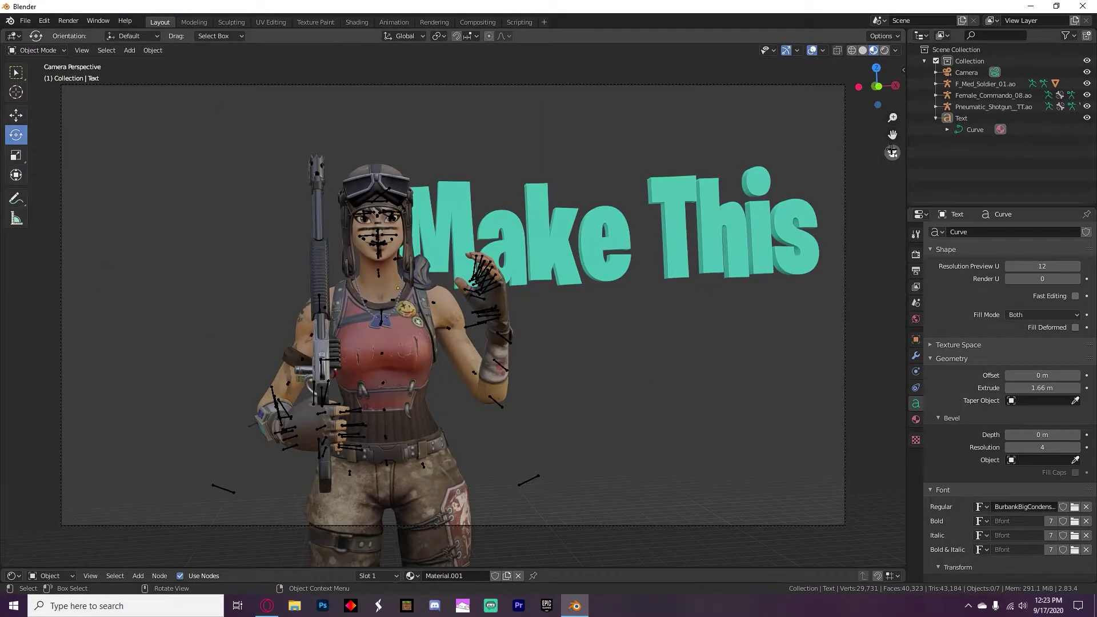
left_click(892, 150)
- Rotate the "Make This" text slightly about the Z axis, deselect it and check the camera view
left_click(618, 237)
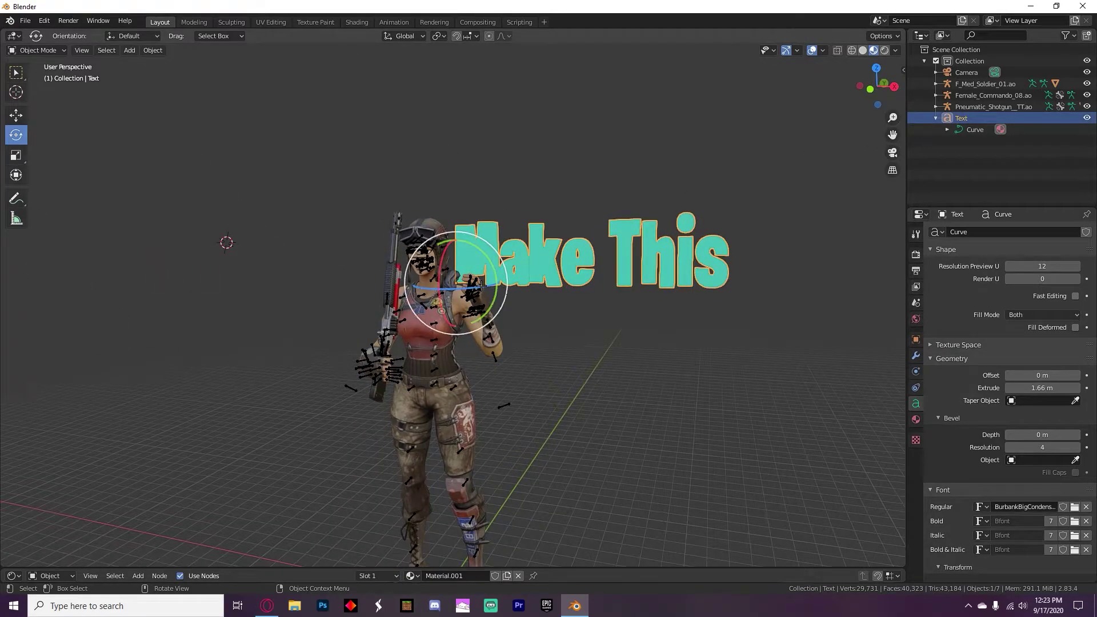
left_click_drag(479, 284, 475, 286)
left_click(617, 190)
left_click(891, 154)
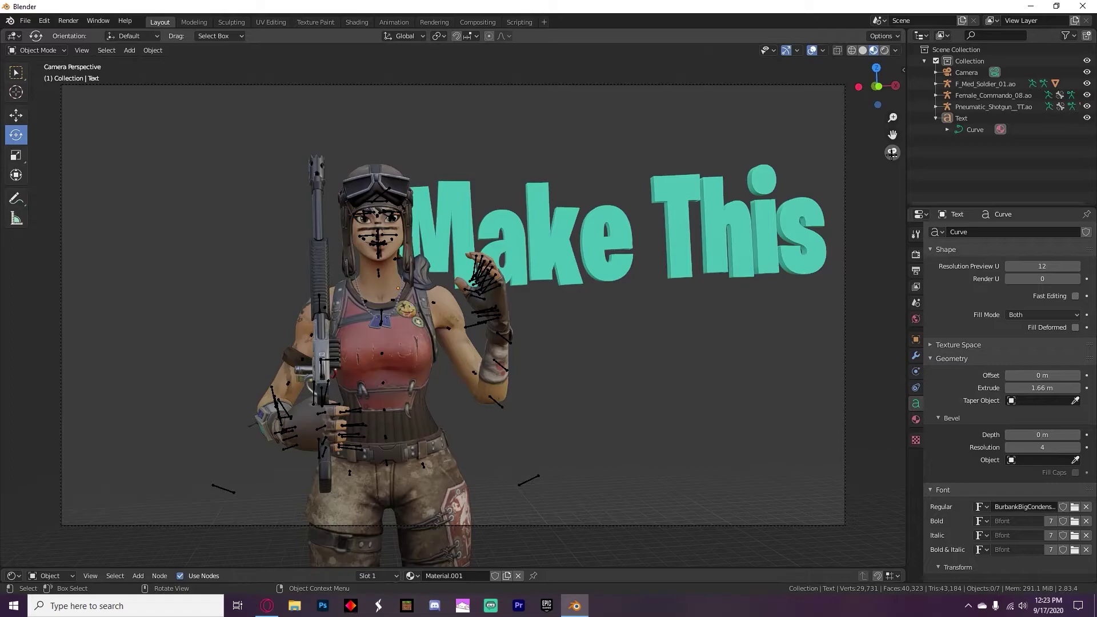
left_click(892, 152)
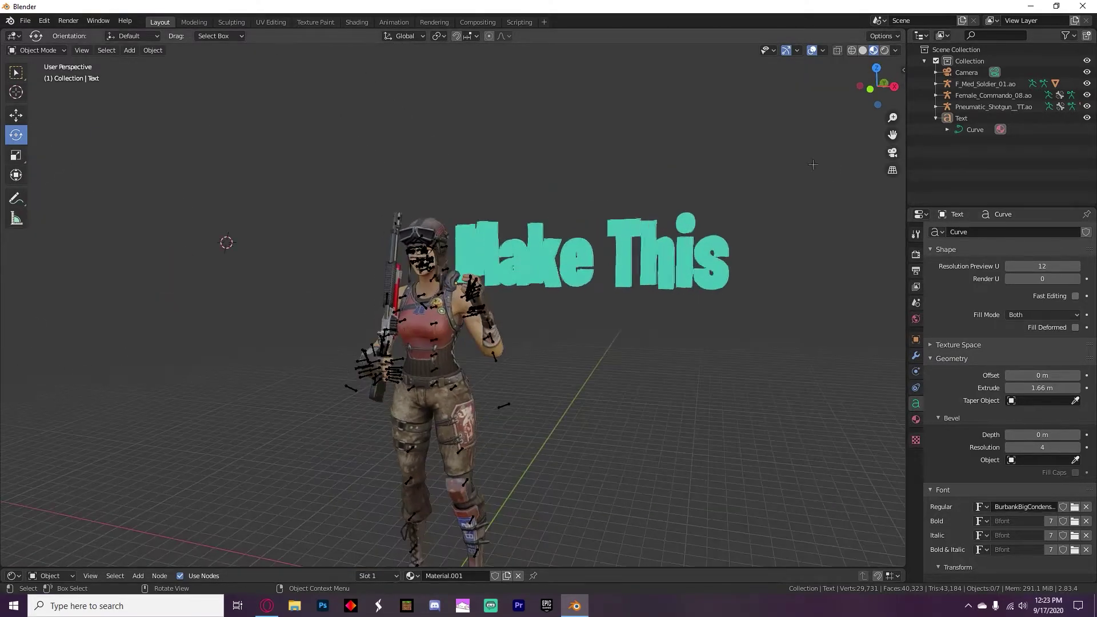
- Move the "Make This" text slightly along X away from the character's head, then check the framing with it deselected
left_click(482, 269)
left_click(16, 115)
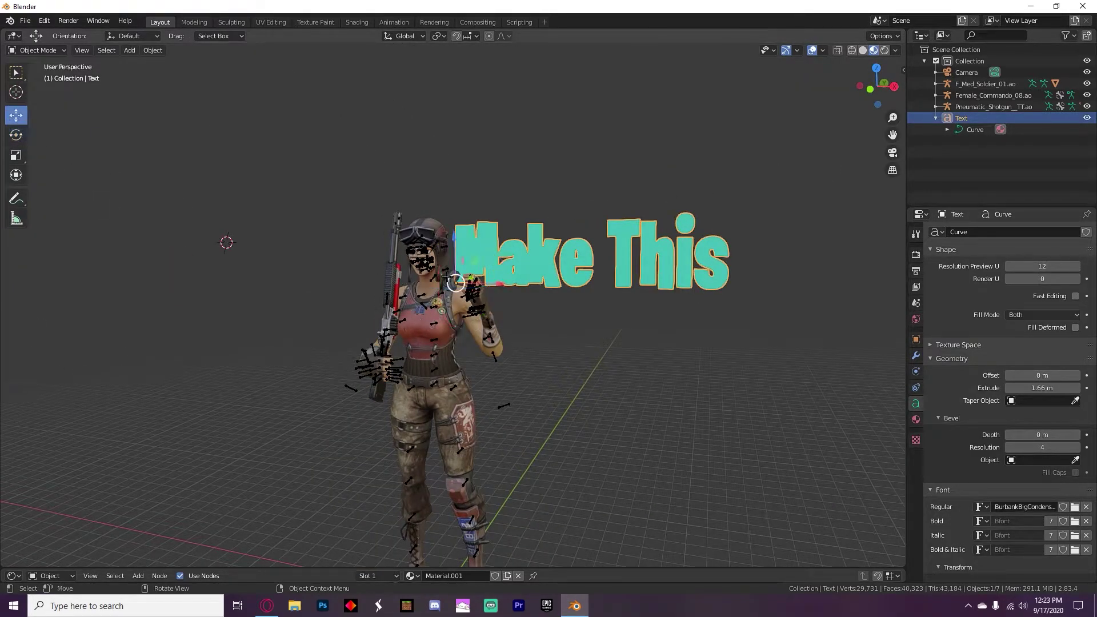
left_click_drag(491, 284, 500, 284)
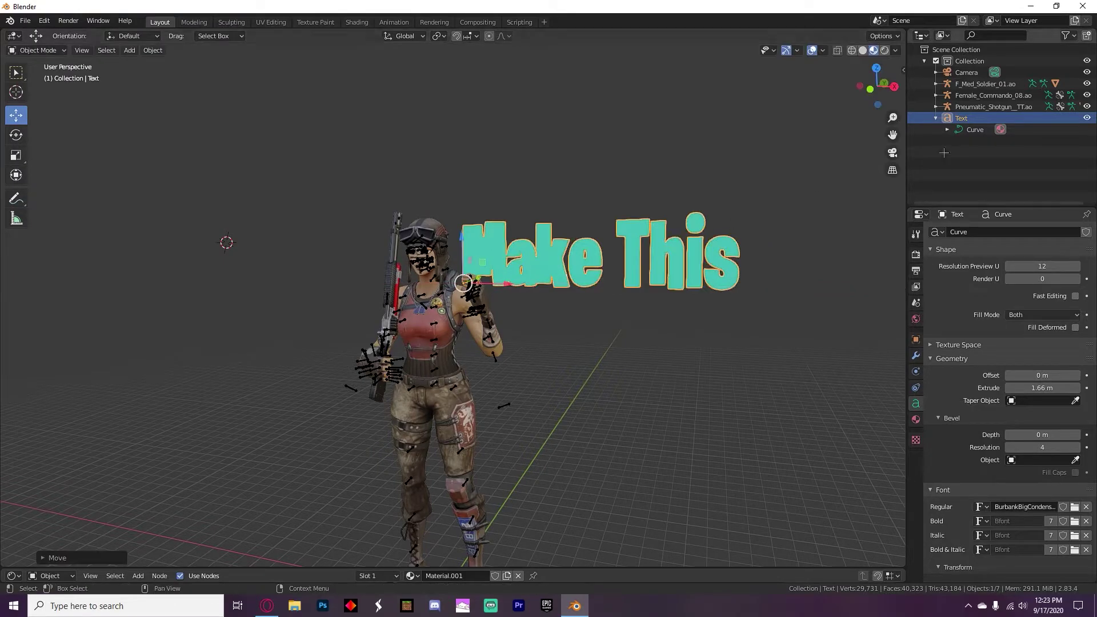
left_click(893, 152)
left_click(626, 137)
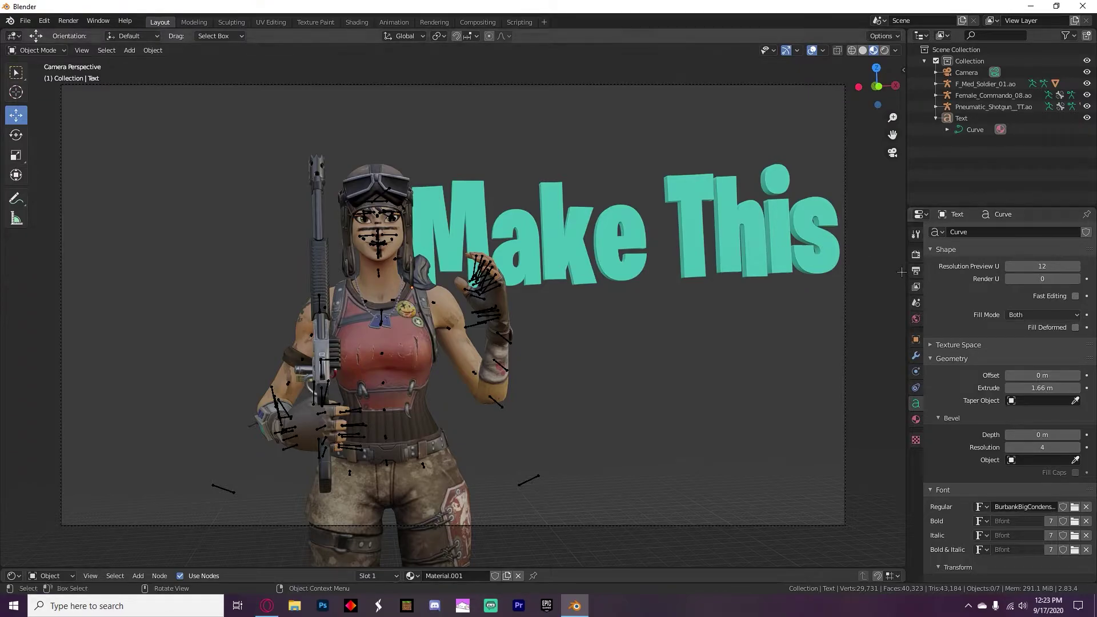
left_click(893, 153)
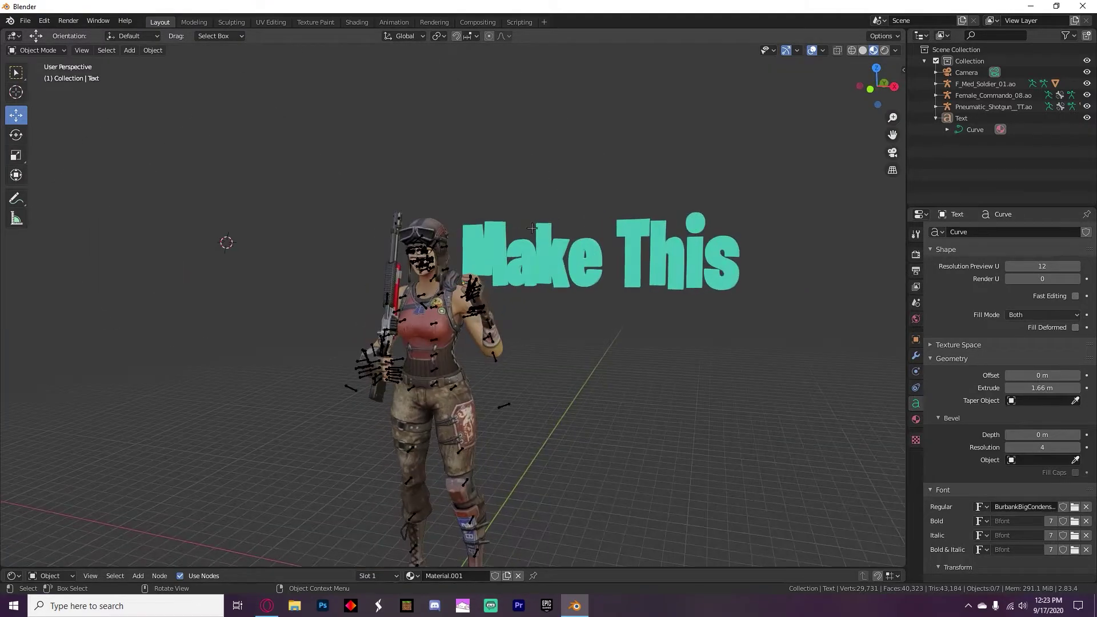
- Move the "Make This" text down along Z and farther from the character along X, then check the camera view
left_click(571, 244)
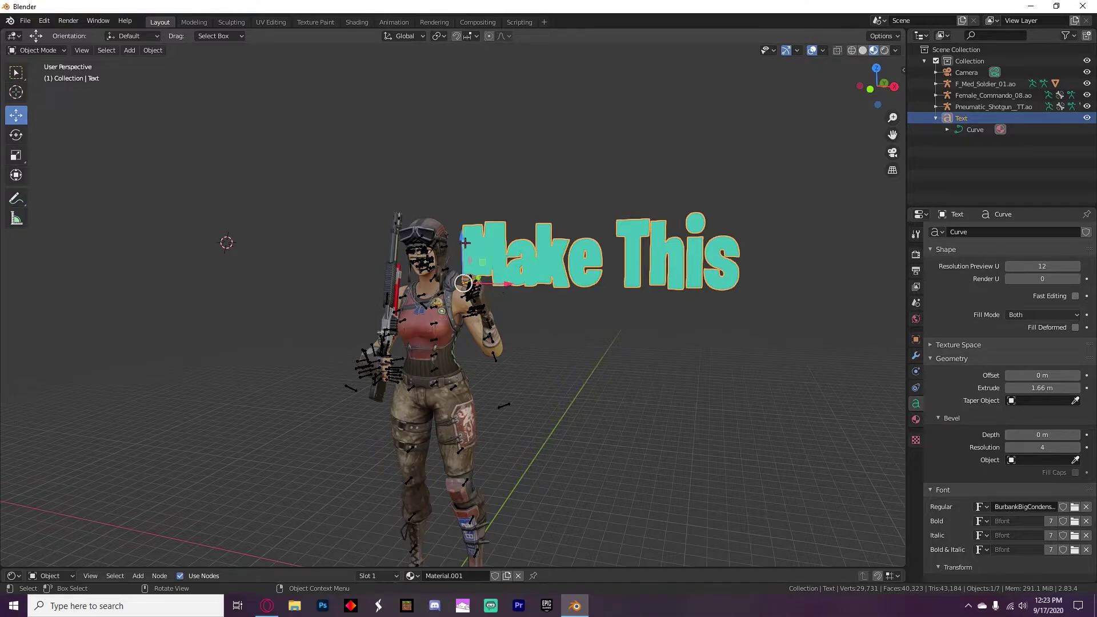
left_click_drag(464, 243, 472, 277)
left_click_drag(506, 316, 544, 323)
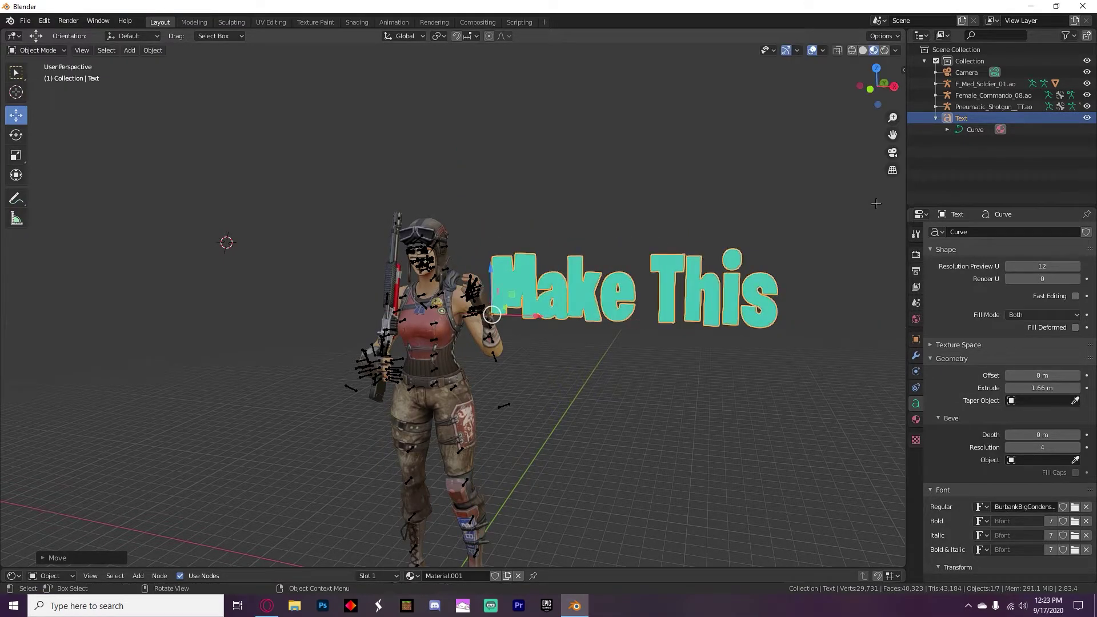
left_click(893, 152)
- Try to move the camera along the X axis, then undo the change
left_click(337, 344)
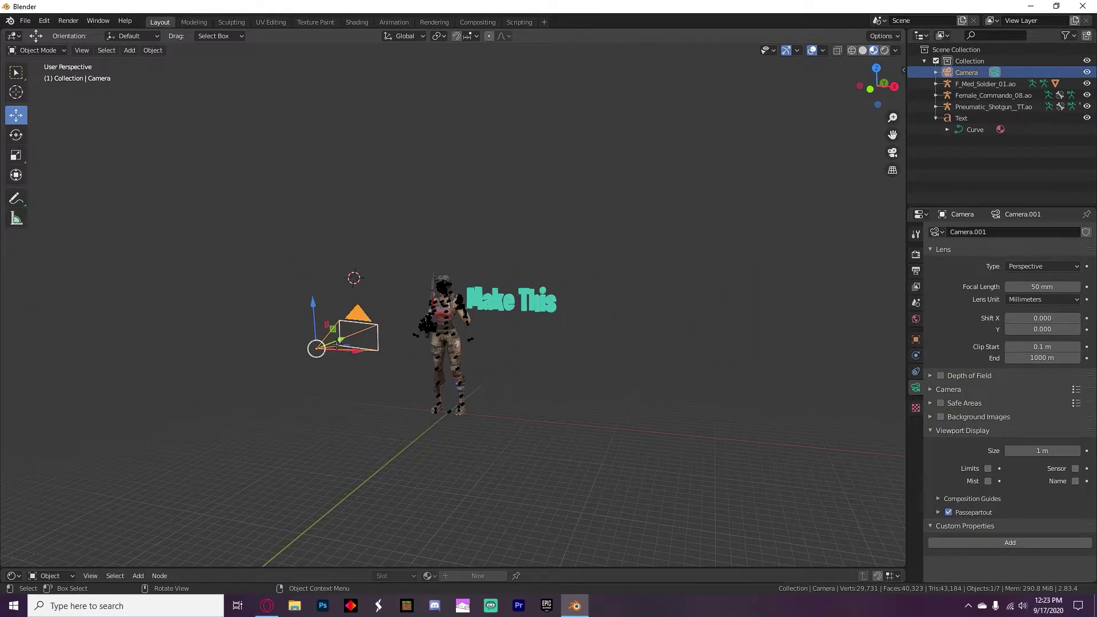
left_click_drag(358, 353, 370, 351)
key("ctrl+z")
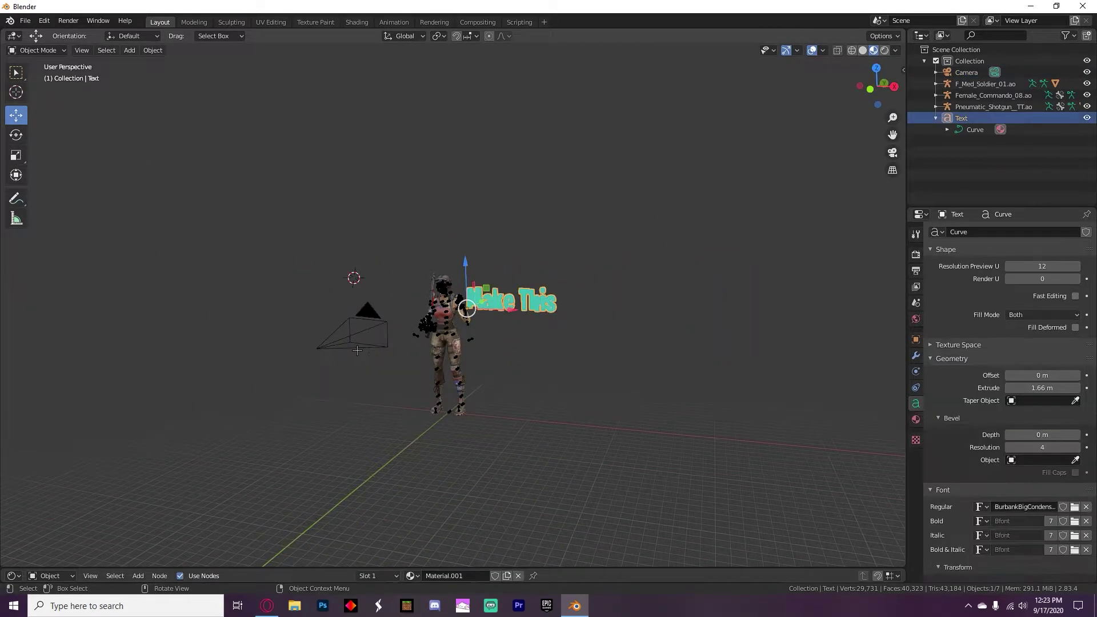
- Select the camera and set its focal length to 50 mm
left_click(370, 330)
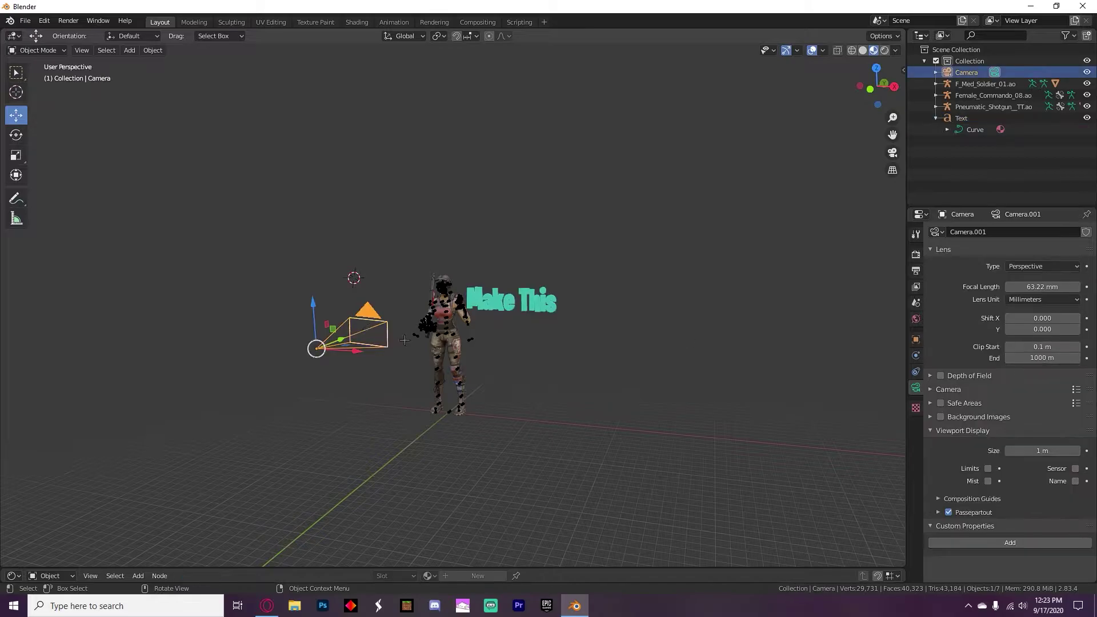
left_click(1023, 287)
type("50")
key("Return")
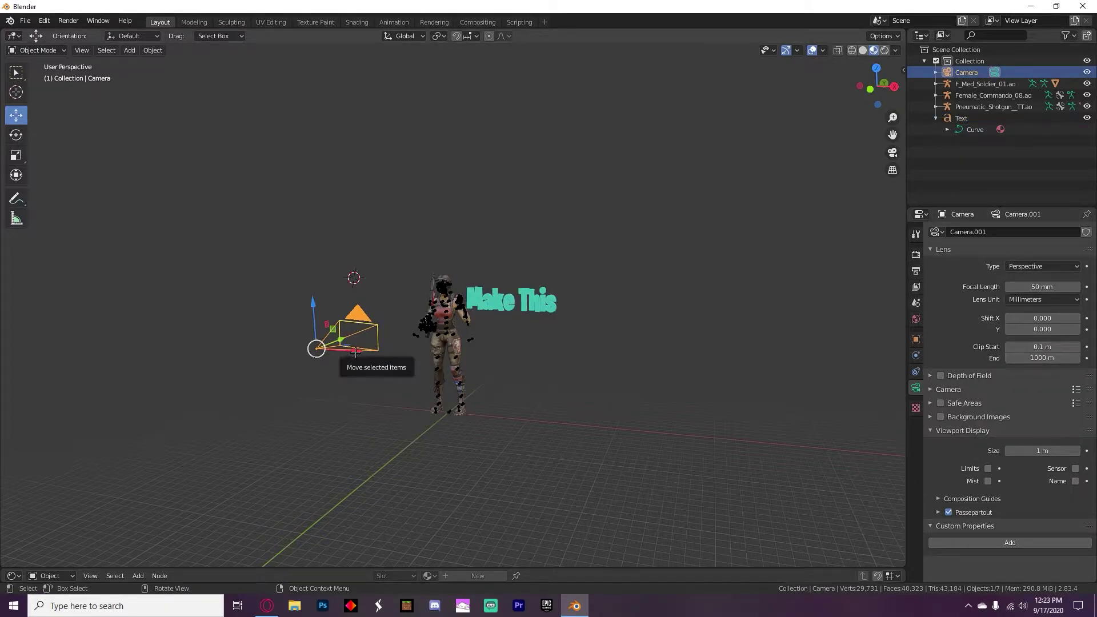
- Move the camera along X, then nudge it back toward negative X until the character fits inside the left of the camera frame
left_click_drag(351, 358, 413, 362)
left_click(893, 153)
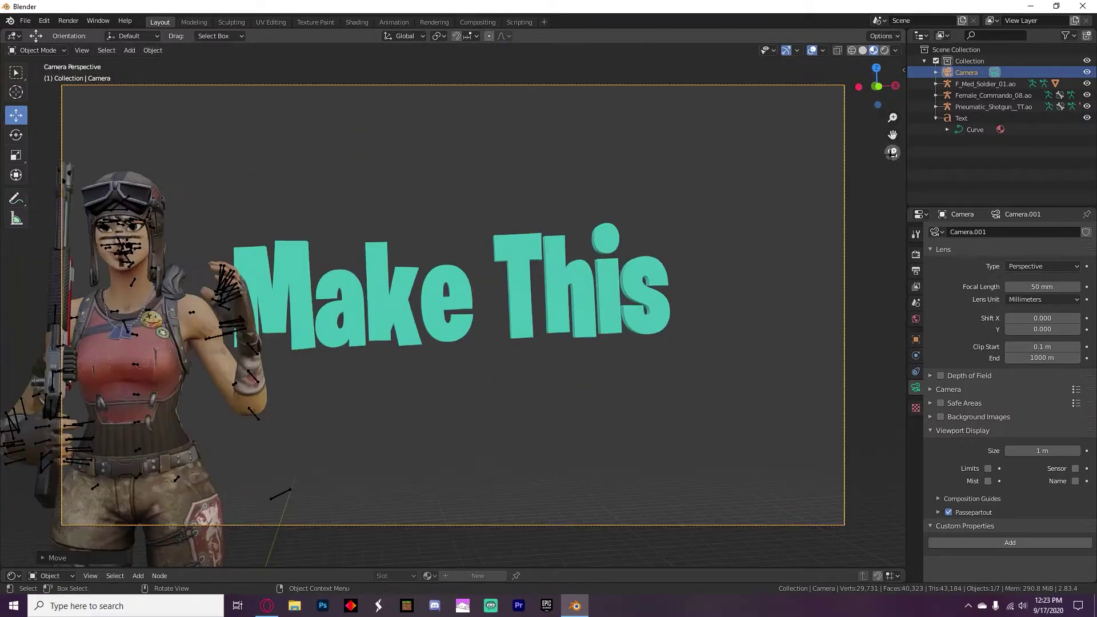
left_click(892, 153)
middle_click_drag(706, 194, 722, 194)
left_click_drag(495, 321, 482, 321)
left_click(892, 152)
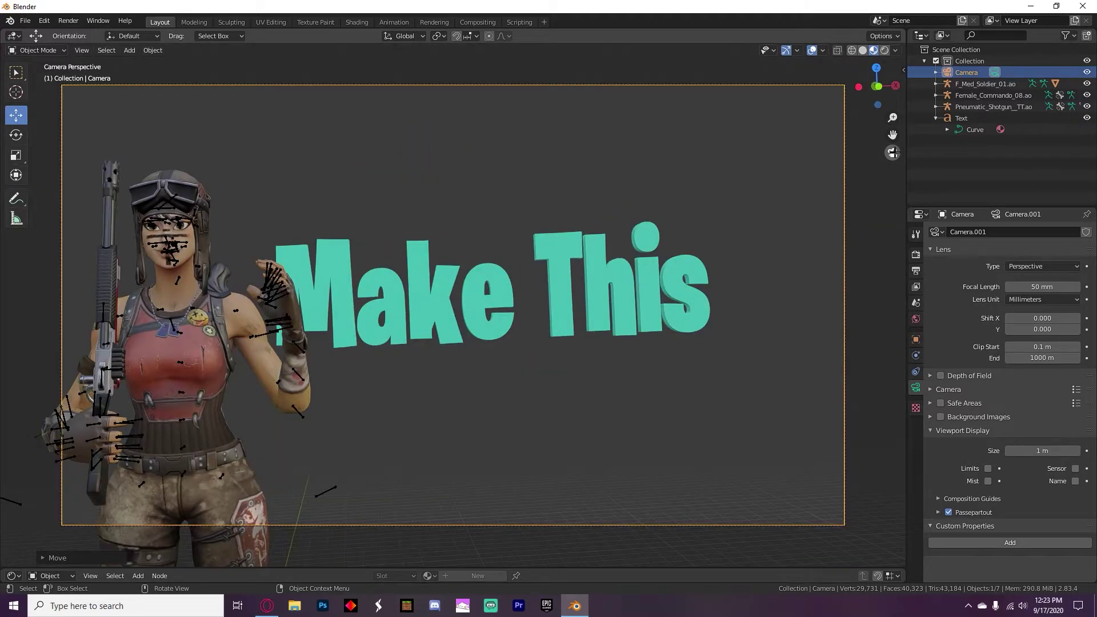
left_click(892, 153)
left_click_drag(479, 324, 466, 325)
left_click(892, 152)
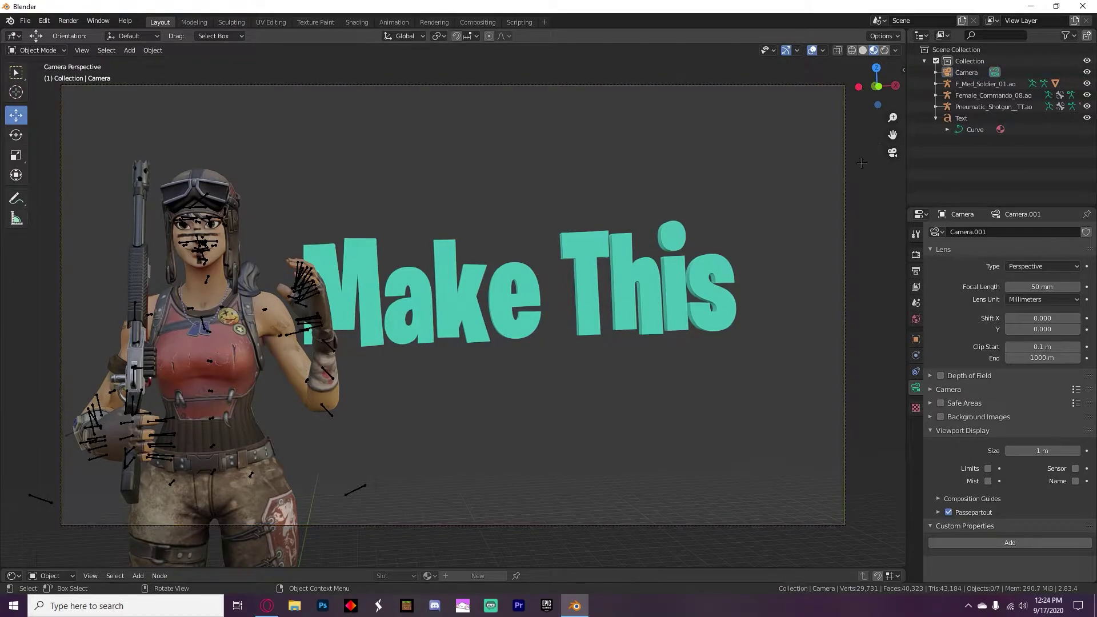
- Reselect the camera outside the camera view and reset its focal length to 50 mm
left_click(892, 153)
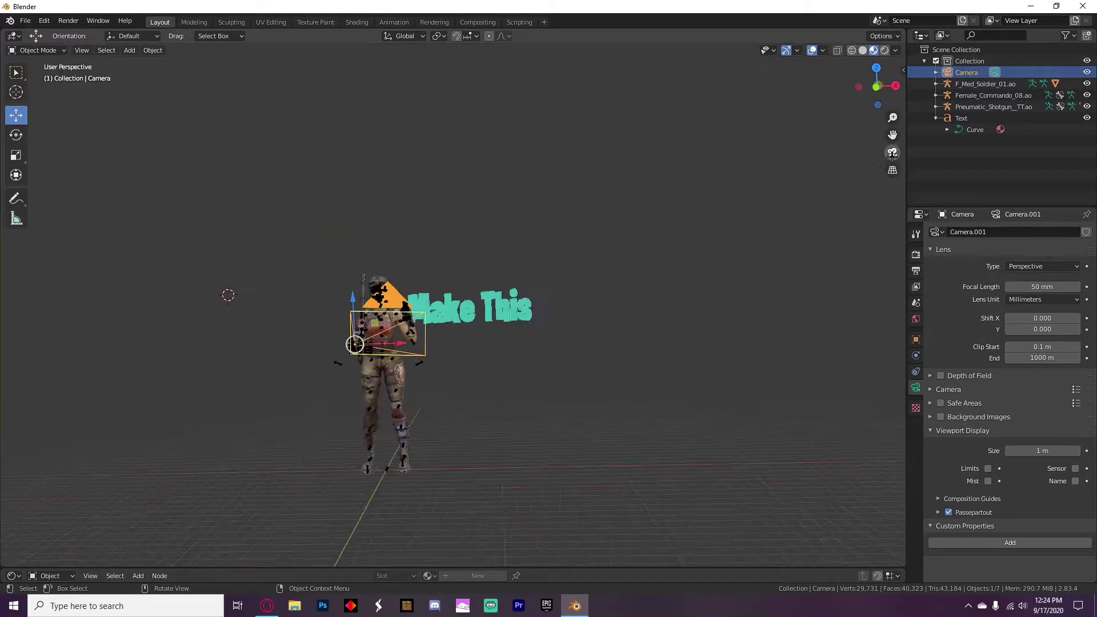
left_click_drag(471, 323, 459, 325)
left_click(388, 332)
middle_click_drag(386, 333, 344, 334)
left_click(344, 334)
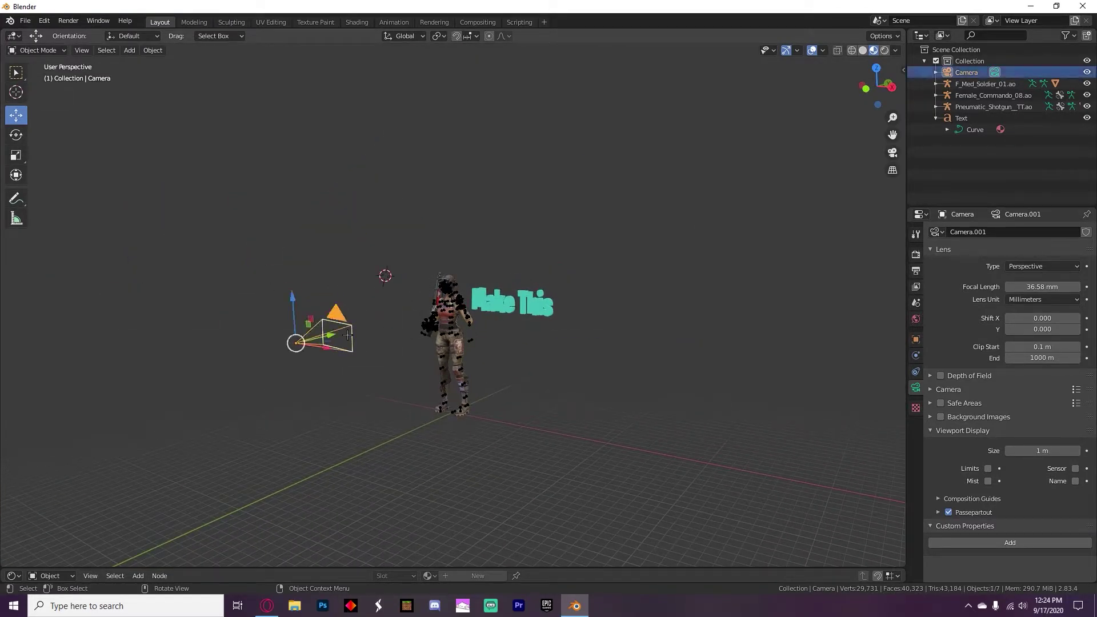
left_click(1042, 287)
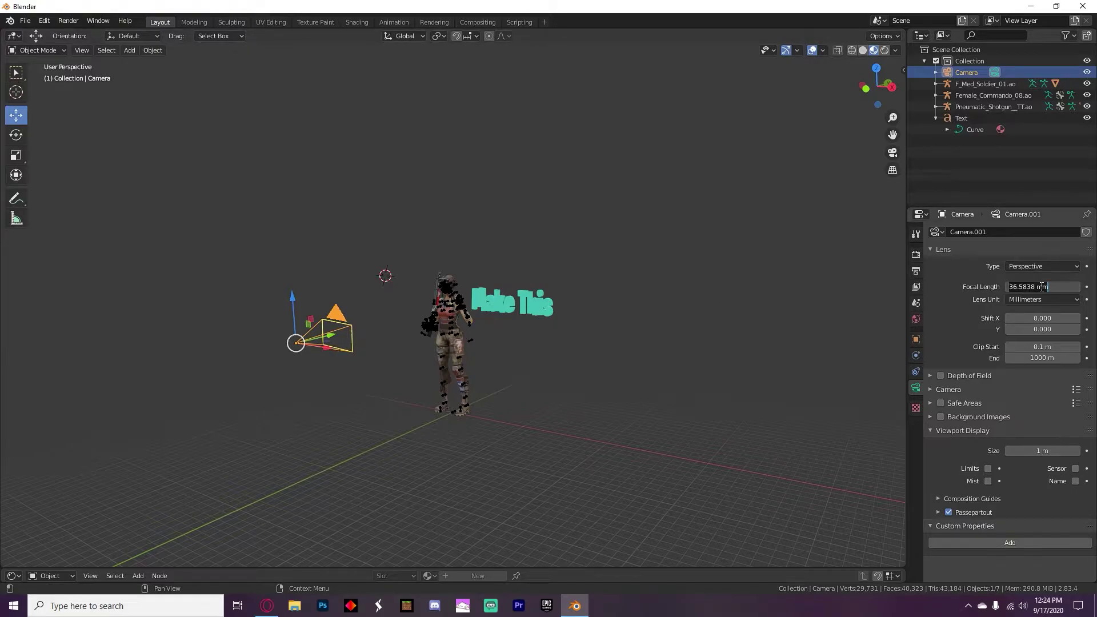
type("50")
key("Return")
- Nudge the camera along negative X in small passes, checking the framing, to bring the character and text closer to the frame's center
middle_click_drag(539, 386, 568, 378)
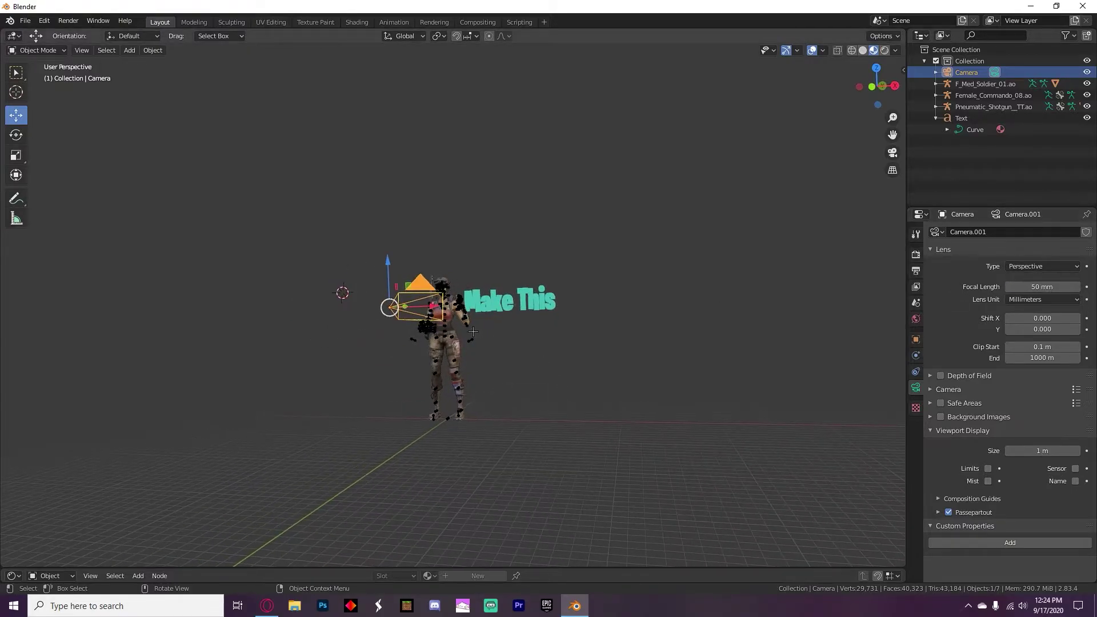
mouse_move(437, 306)
left_mouse_down()
mouse_move(452, 306)
mouse_move(440, 306)
left_mouse_up()
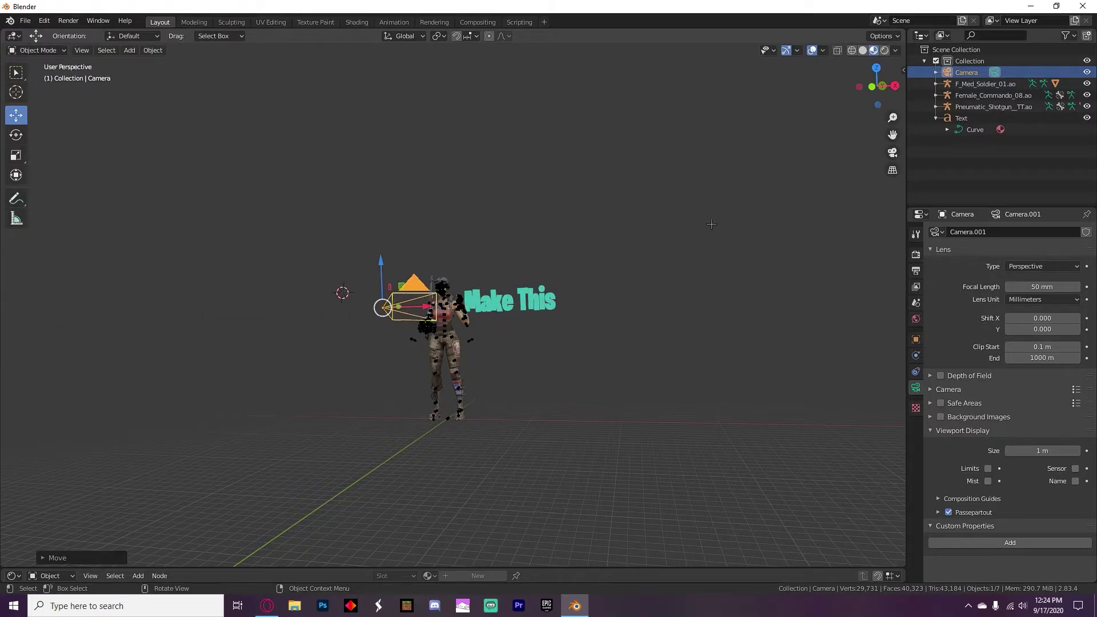
left_click(892, 152)
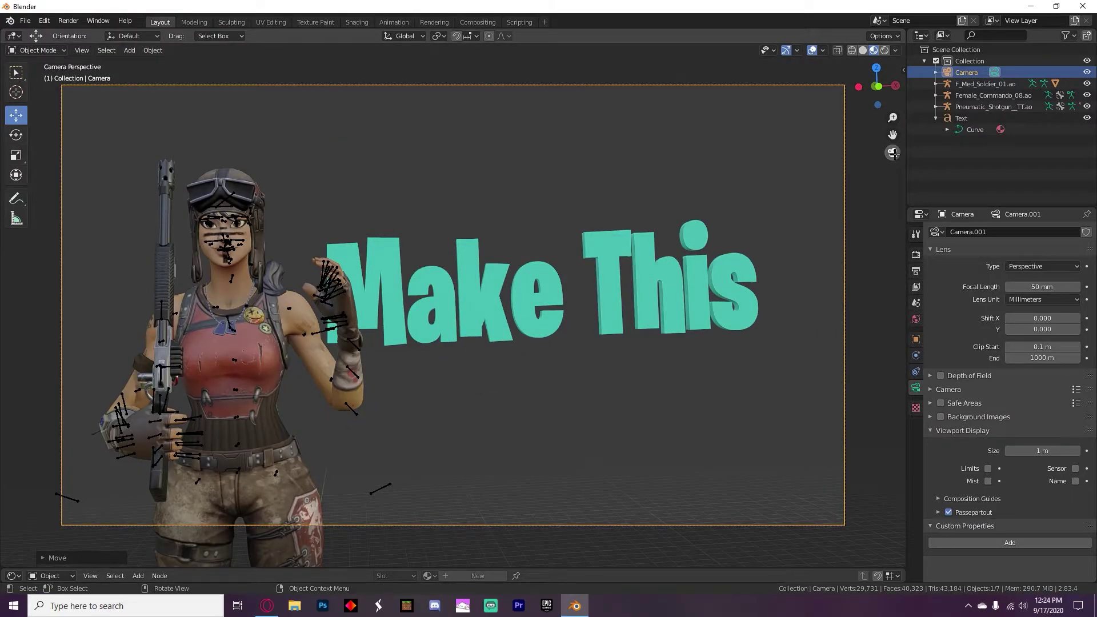
left_click(892, 153)
left_click_drag(425, 308, 419, 308)
left_click(891, 154)
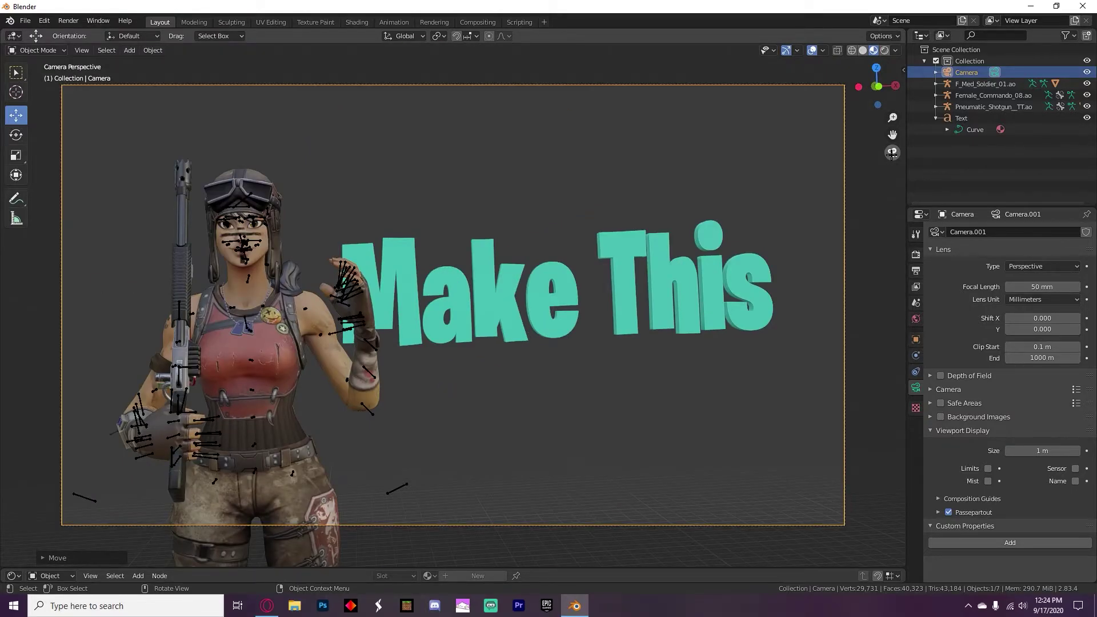
left_click(892, 153)
left_click_drag(426, 307, 423, 307)
left_click(892, 152)
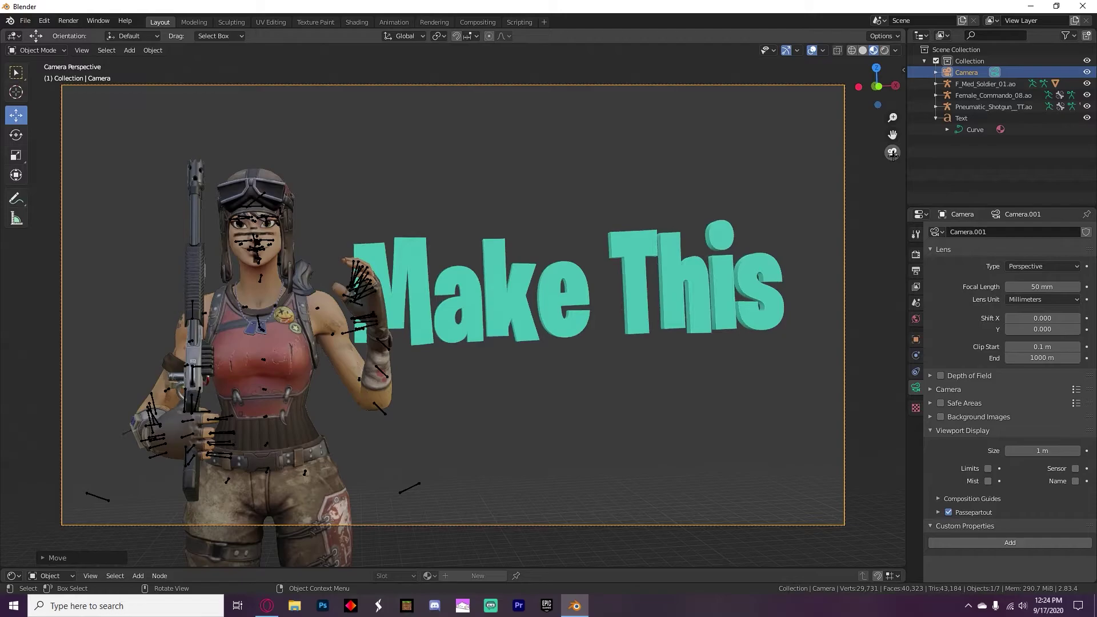
- Lower the camera along Z in two passes, checking the framing through the camera view after each
left_click(892, 153)
left_click(372, 269)
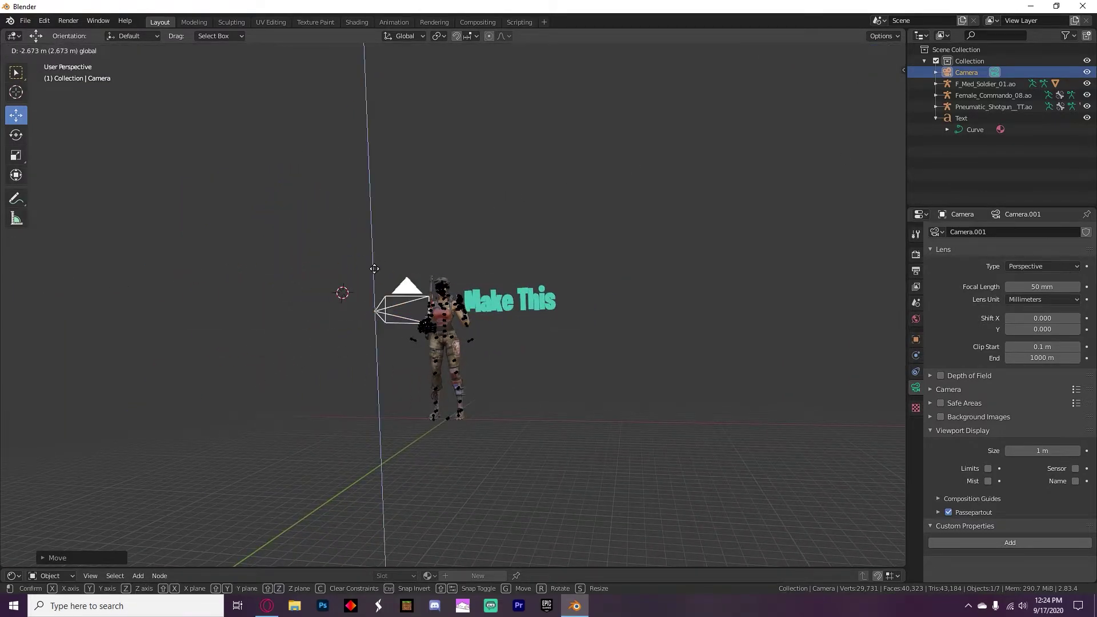
left_click(892, 153)
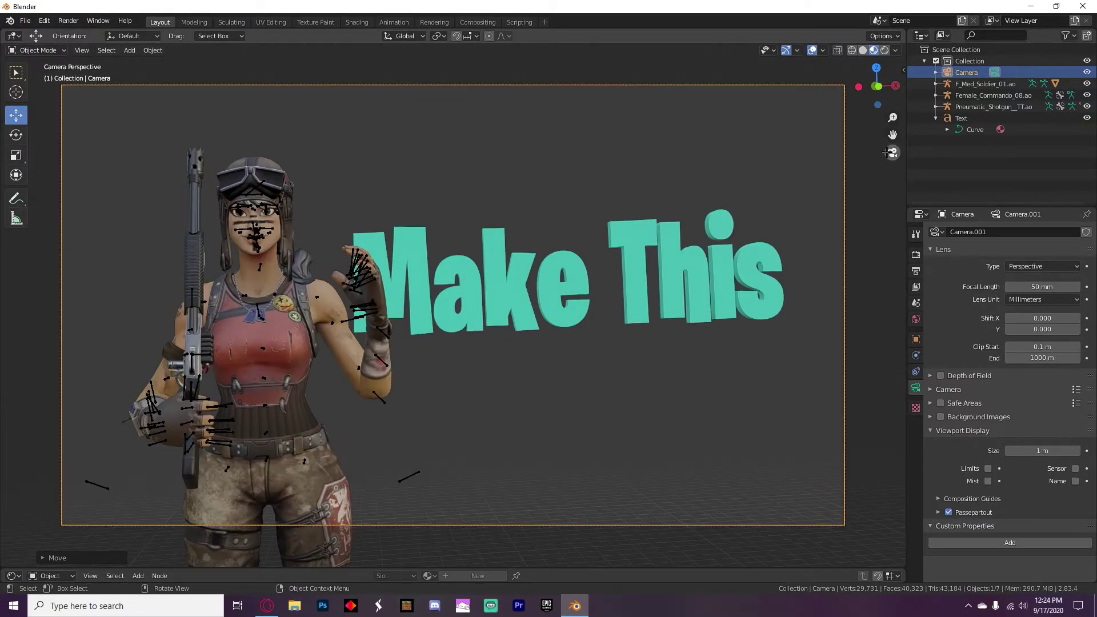
left_click(891, 153)
left_click(373, 268)
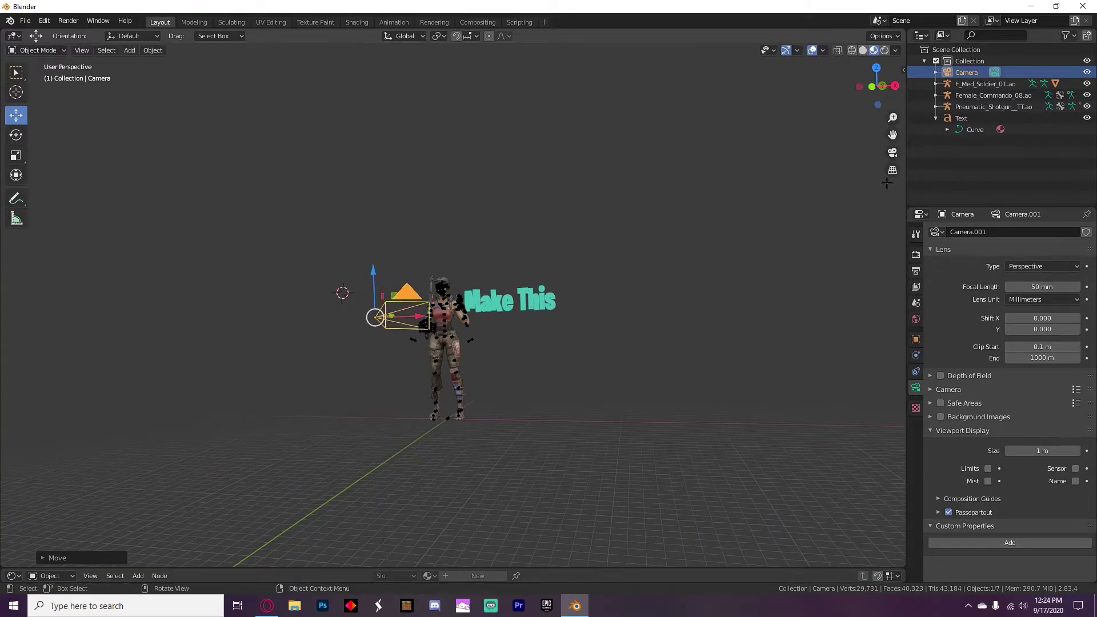
left_click(892, 153)
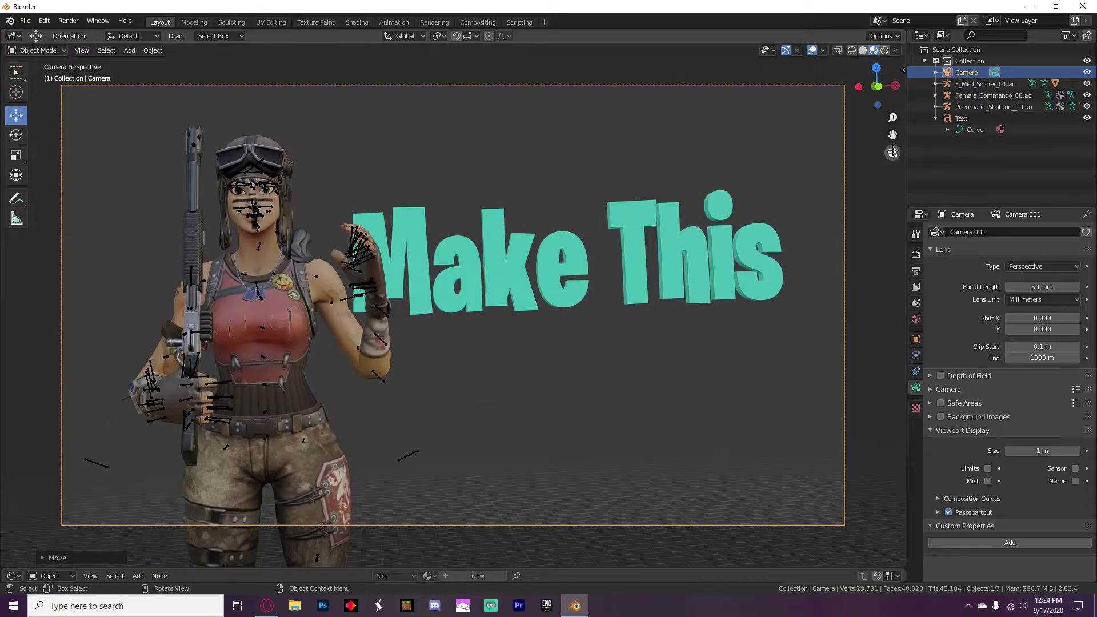
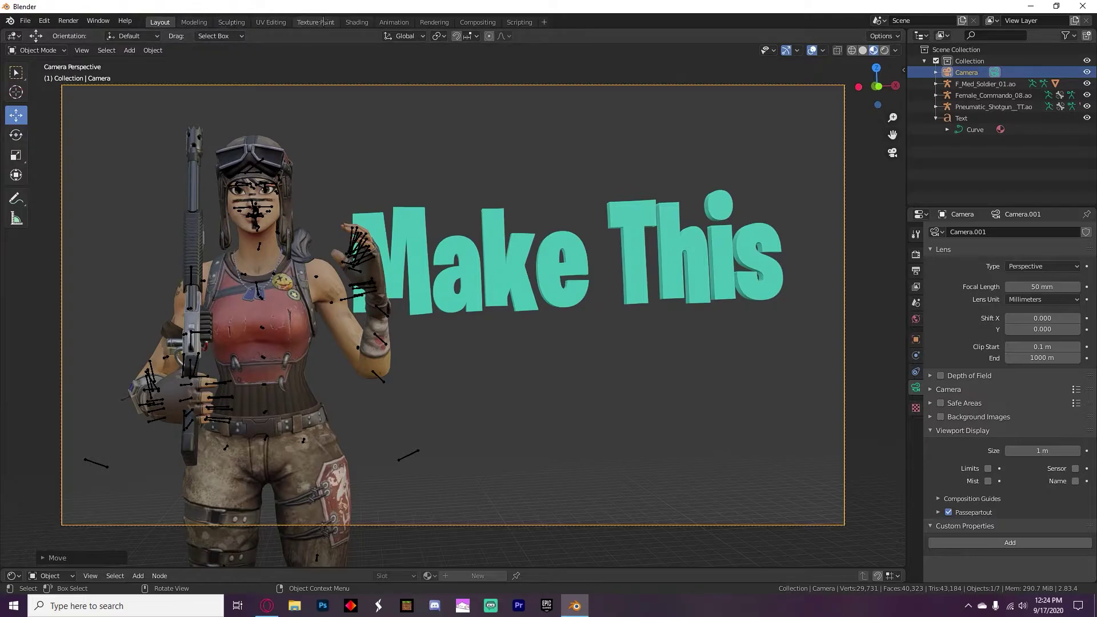
- Switch to the Shading workspace and set the shader editor to show the World nodes
left_click(356, 22)
left_click(218, 351)
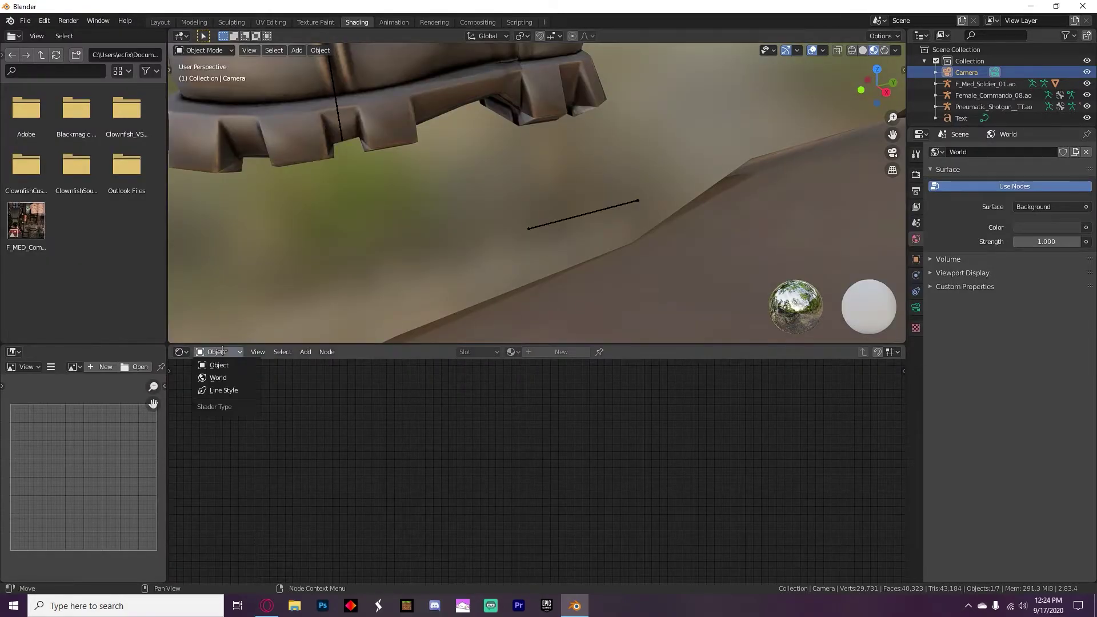
left_click(219, 378)
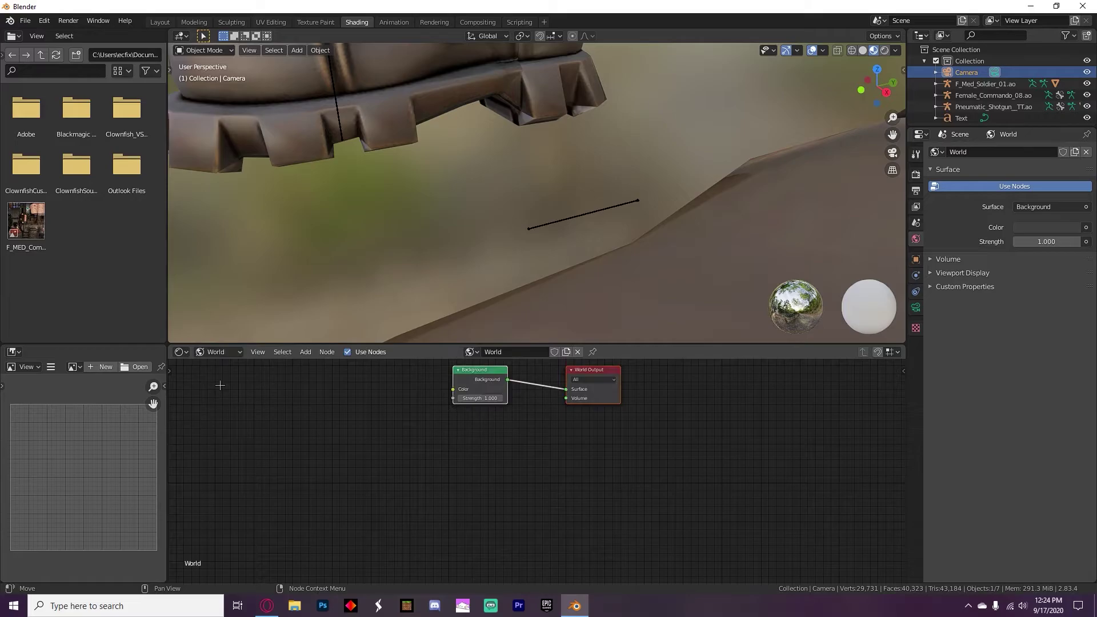
- Search for "env" to add an Environment Texture node and place it beside the Background node's input side
left_click(306, 352)
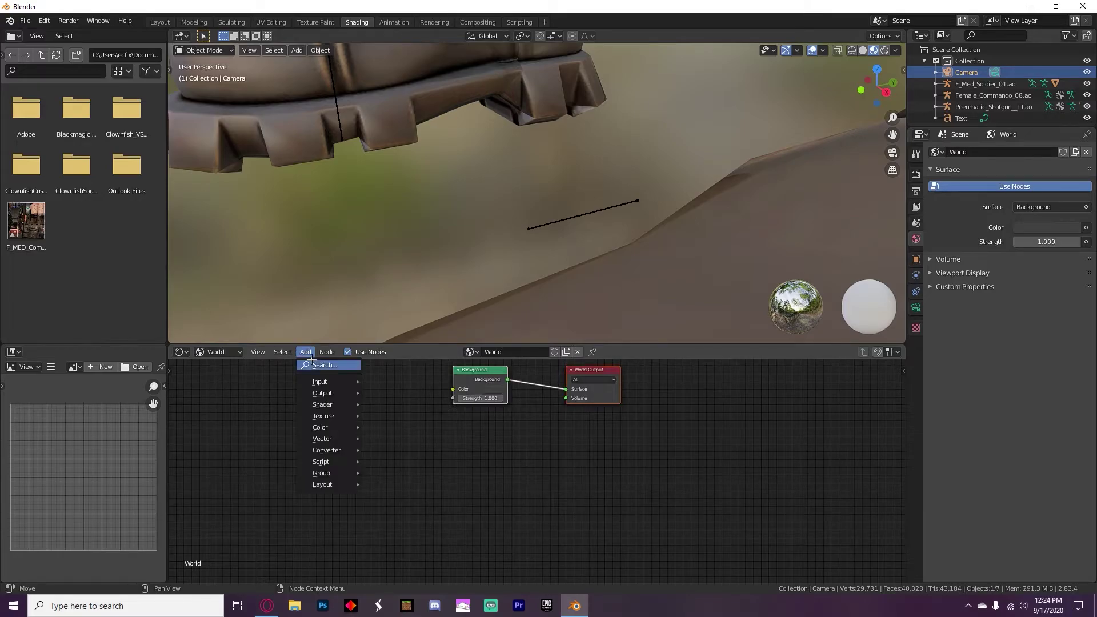
left_click(319, 364)
type("e")
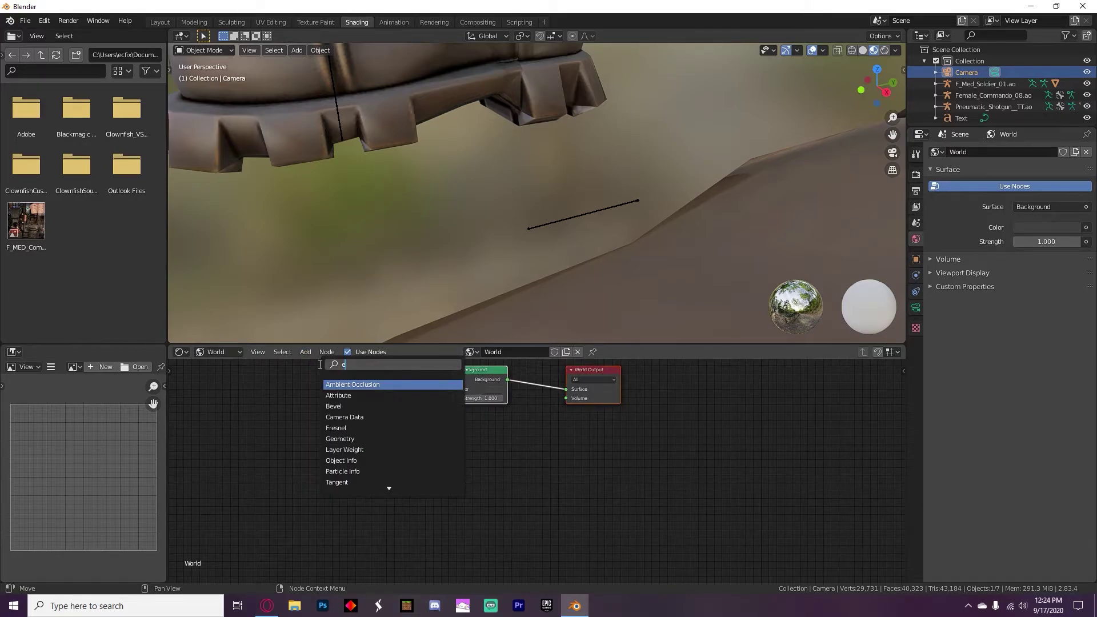
type("nv")
left_click(359, 385)
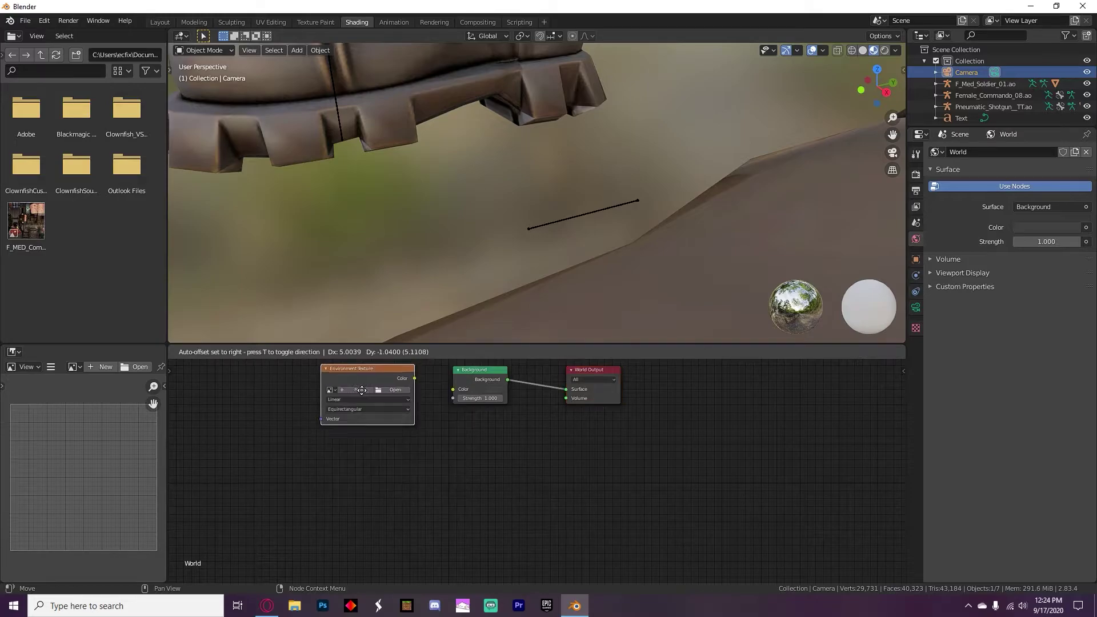
left_click(417, 407)
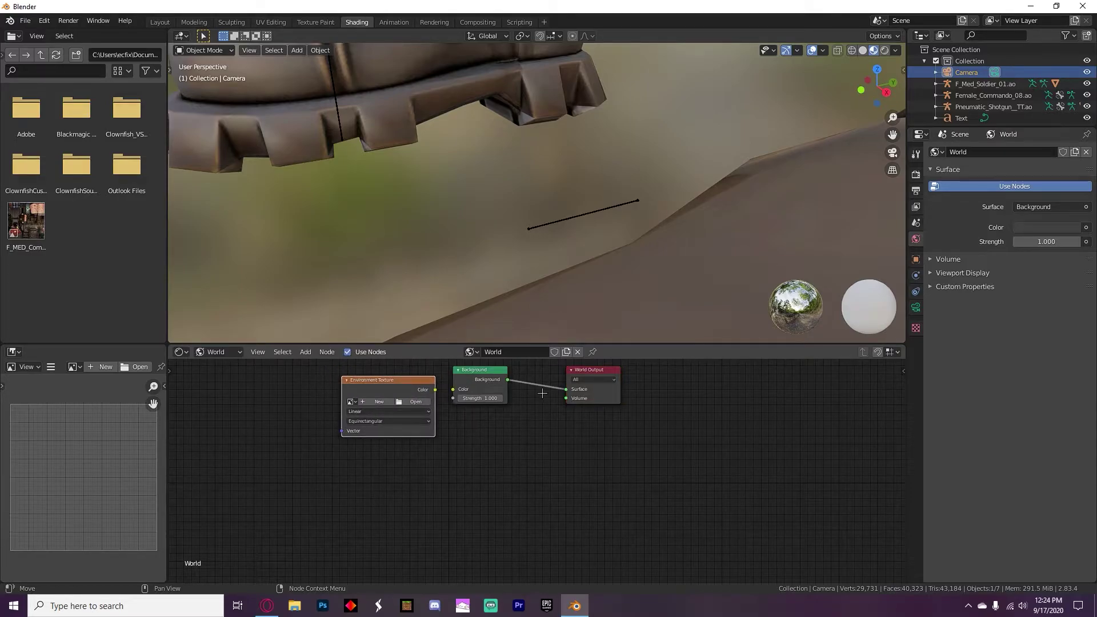
- Try unlinking and deleting the Background node and moving the Environment Texture node, then undo the move and deletion
left_click_drag(566, 388, 515, 384)
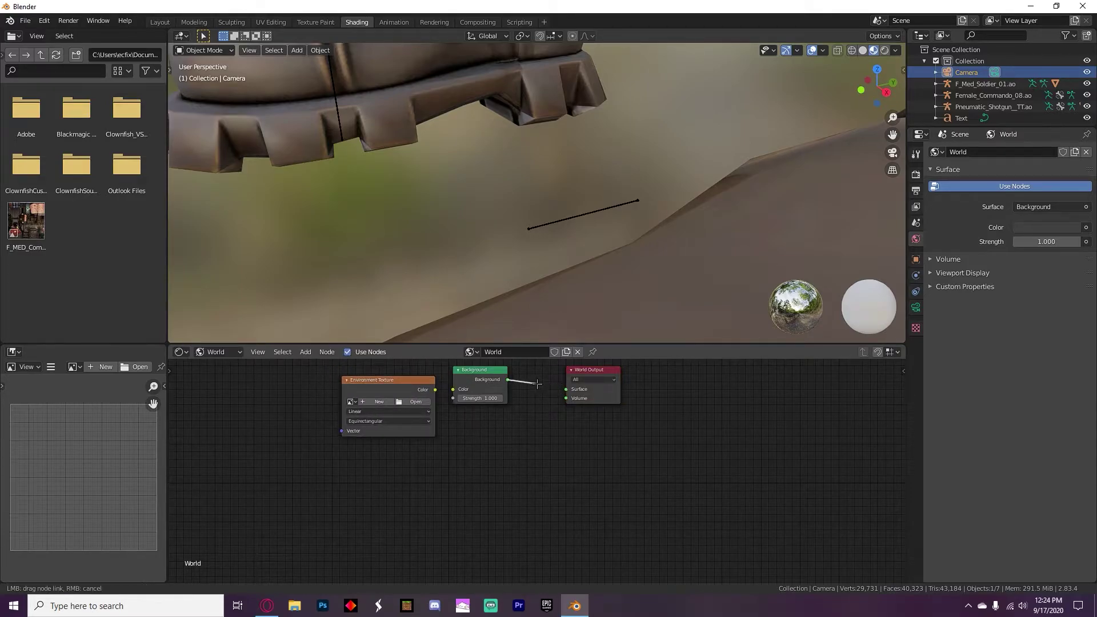
right_click(478, 377)
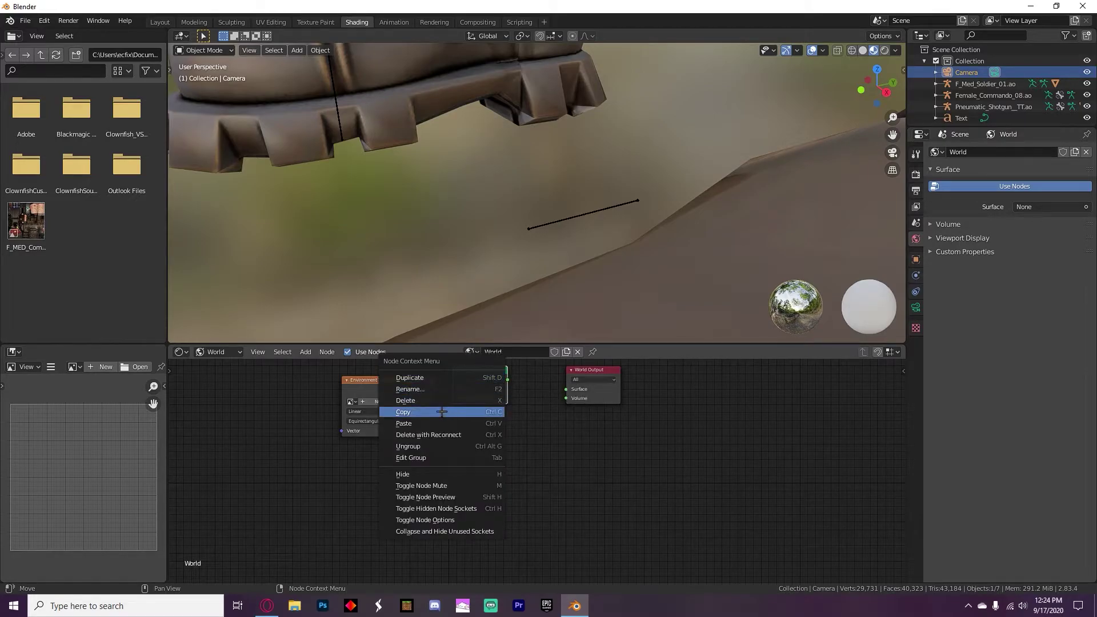
left_click(449, 401)
left_click_drag(389, 392, 451, 377)
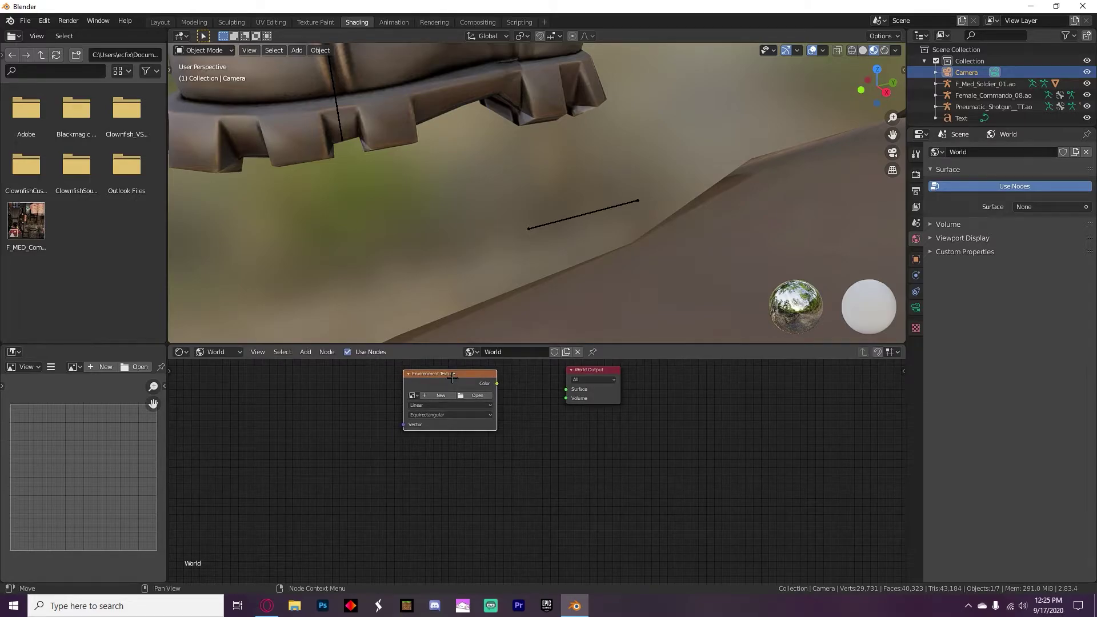
key("ctrl+z")
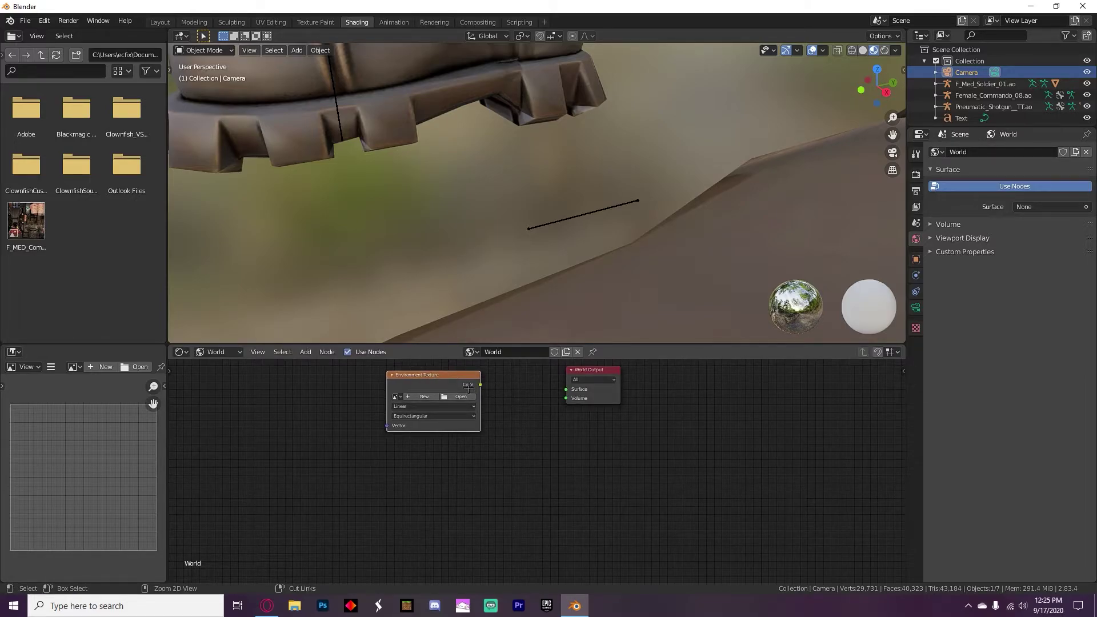
key("ctrl+z")
key("ctrl+z")
key("ctrl+z")
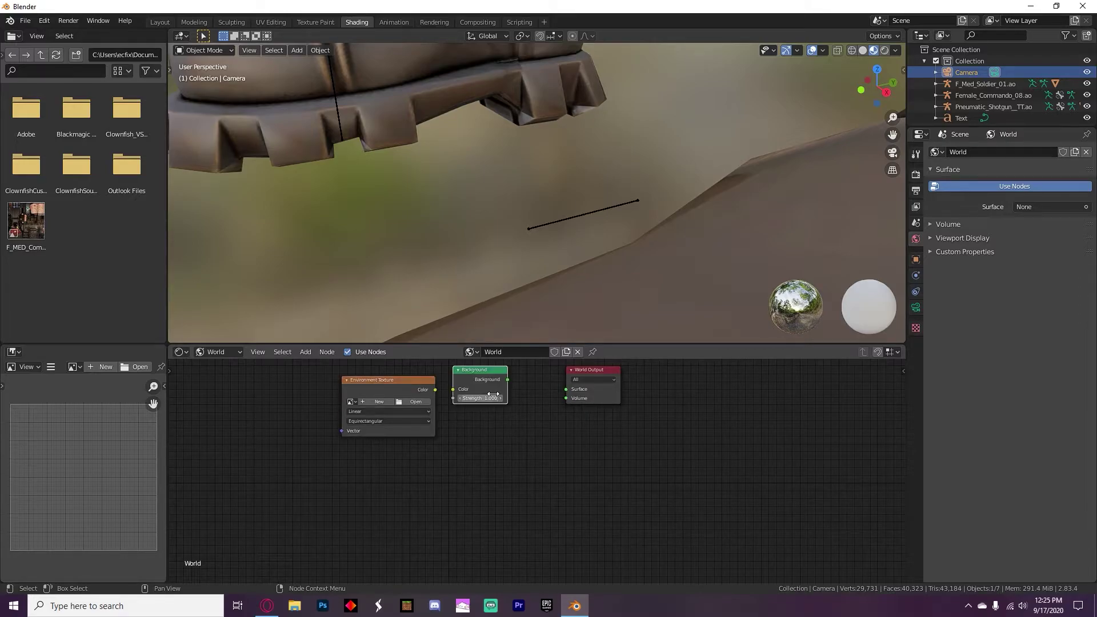
- Link the Environment Texture through the Background node to the World Output and load Approaching Storm 4K.hdr from Downloads into it
left_click_drag(436, 389, 565, 389)
left_click(418, 402)
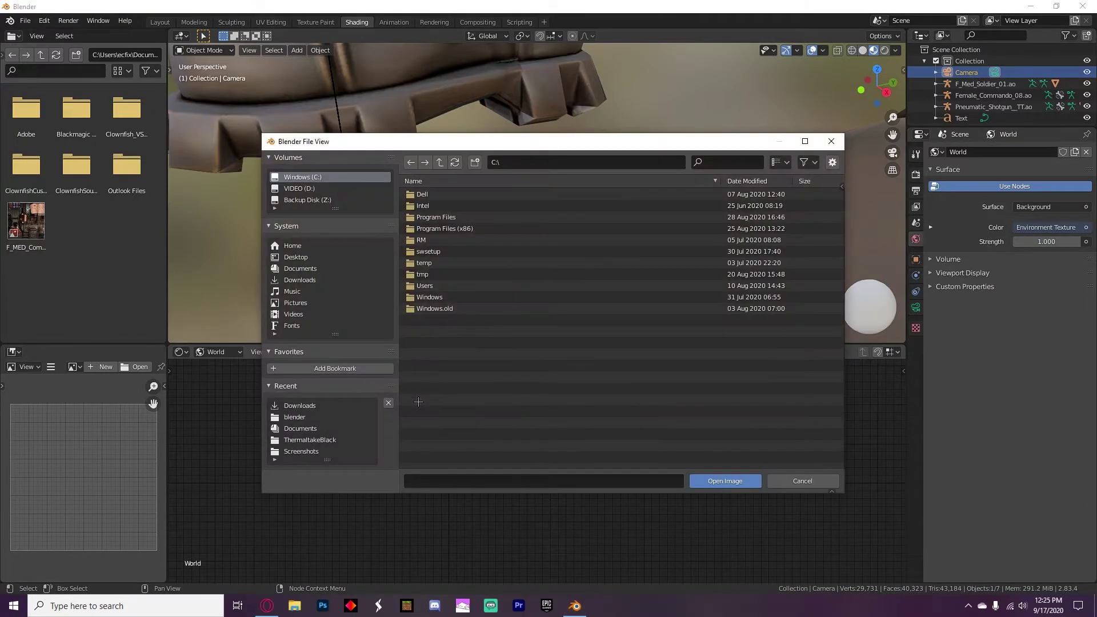
left_click(292, 280)
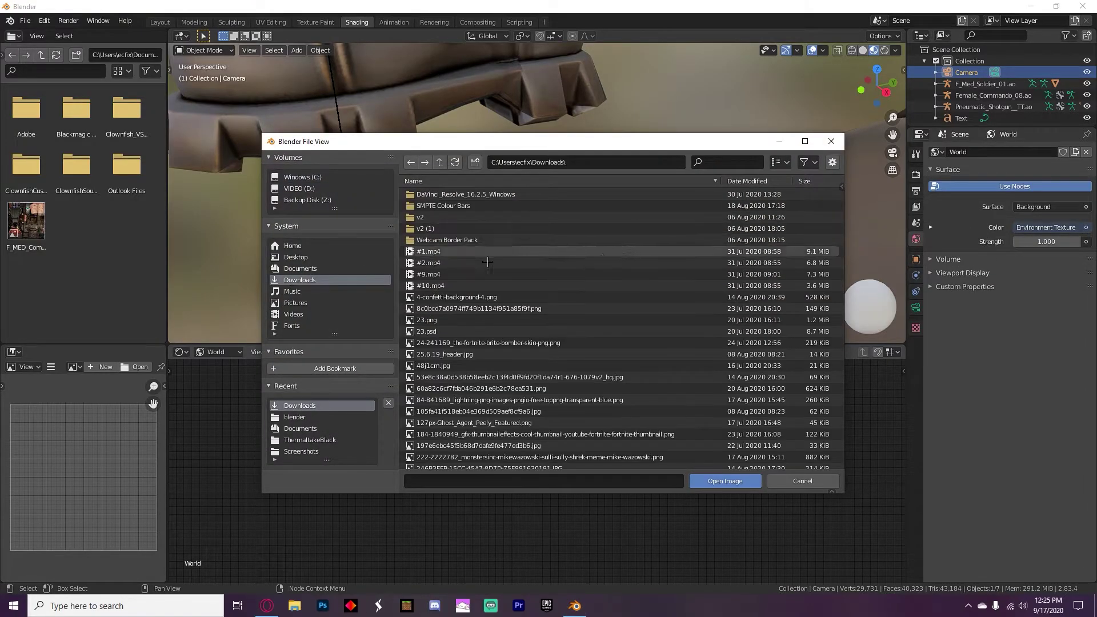
left_click(714, 163)
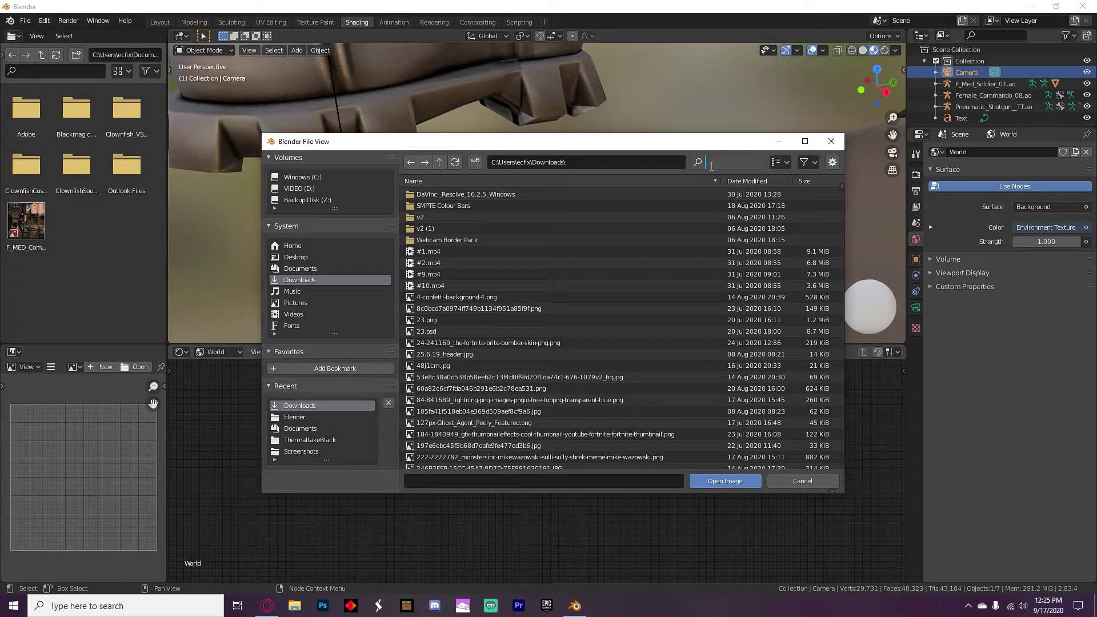
type("ap")
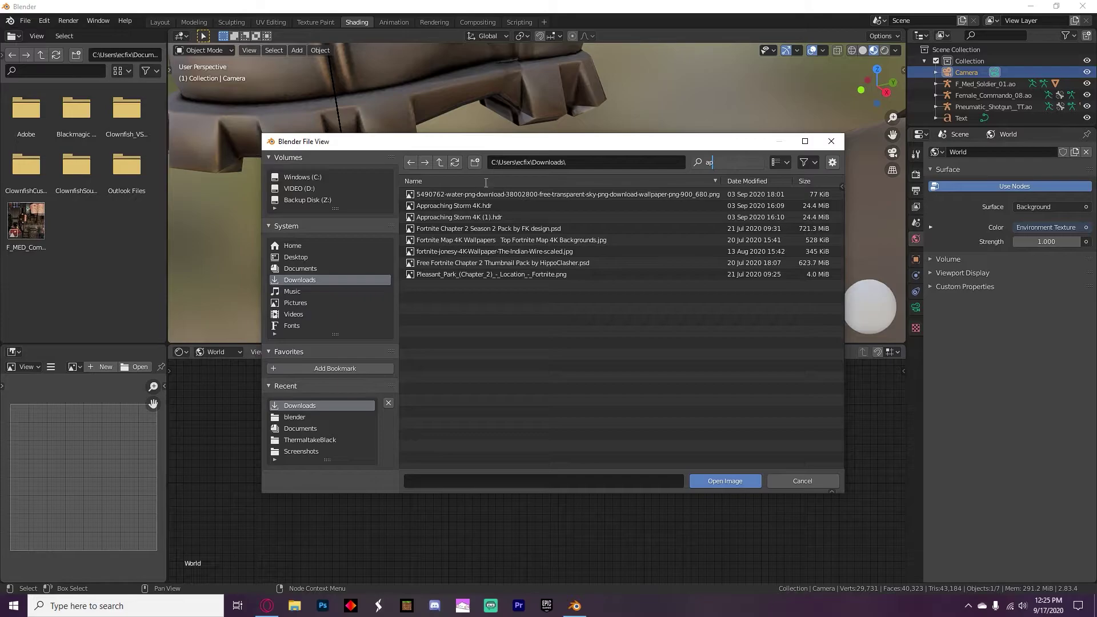
key("Return")
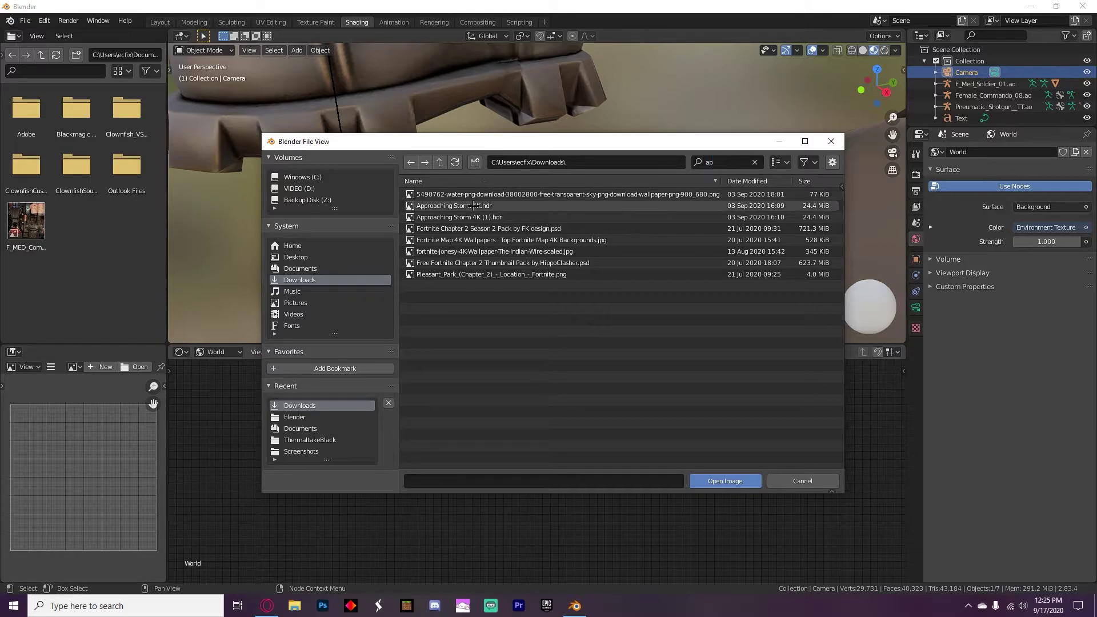
double_click(473, 205)
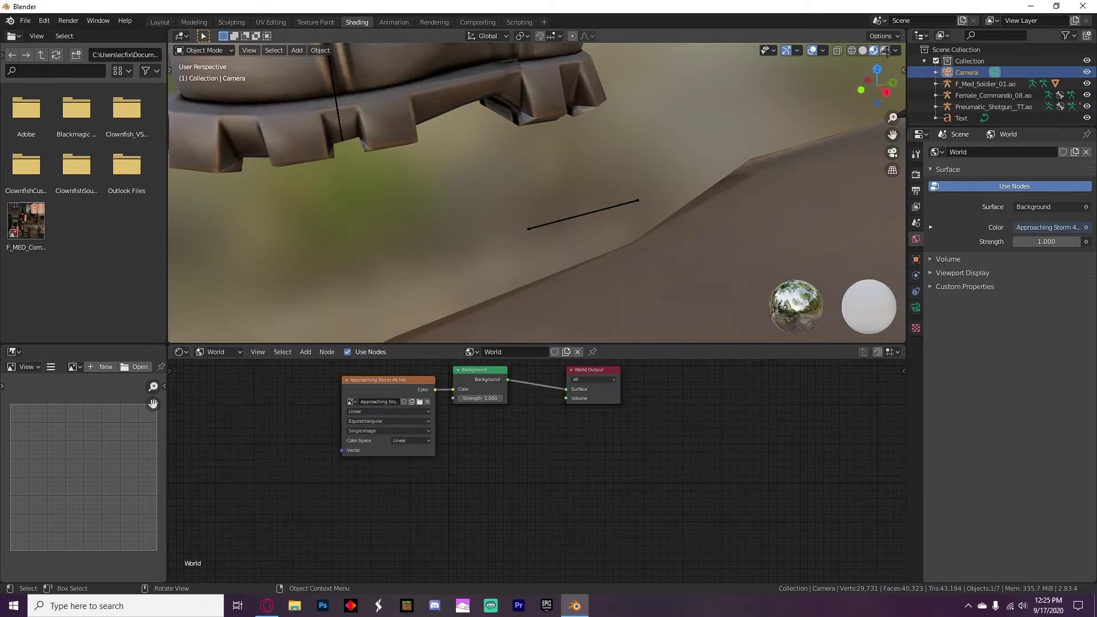
- Examine the character and text against the environment image in the rendered viewport, and return to Material Preview shading
scroll(867, 64, "down", 10)
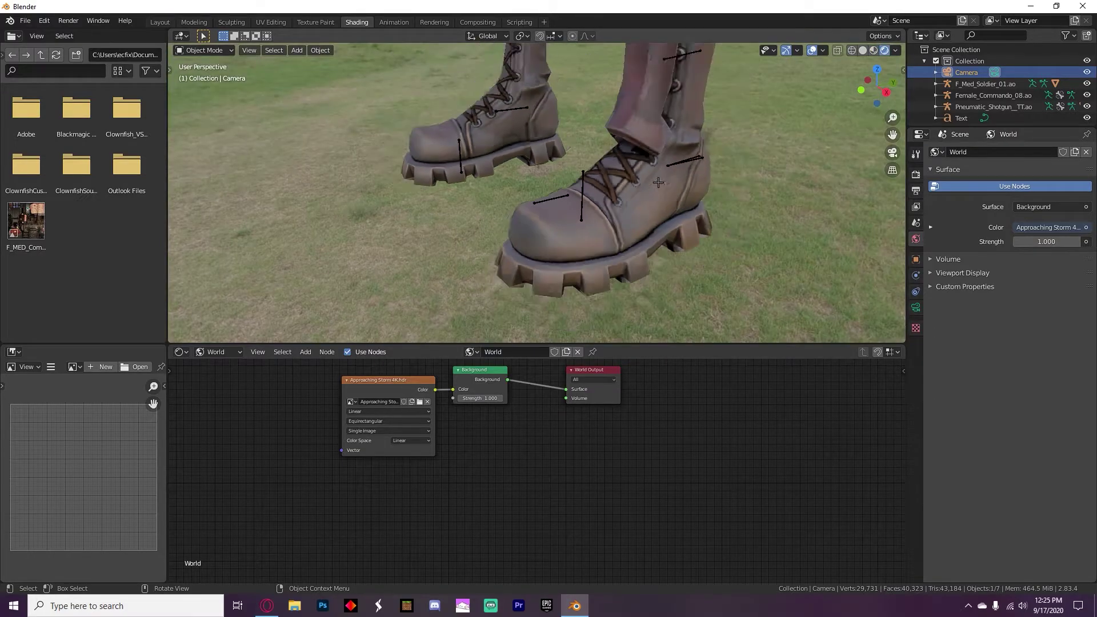
middle_click_drag(654, 178, 171, 130)
scroll(506, 90, "down", 4)
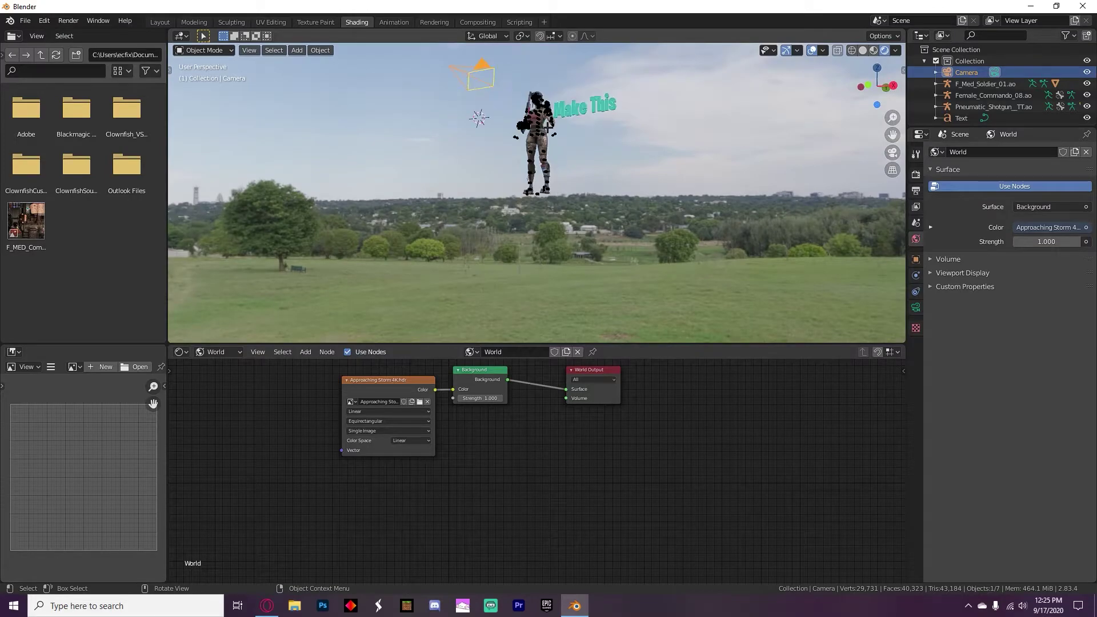
middle_click_drag(566, 136, 595, 159)
left_click(874, 50)
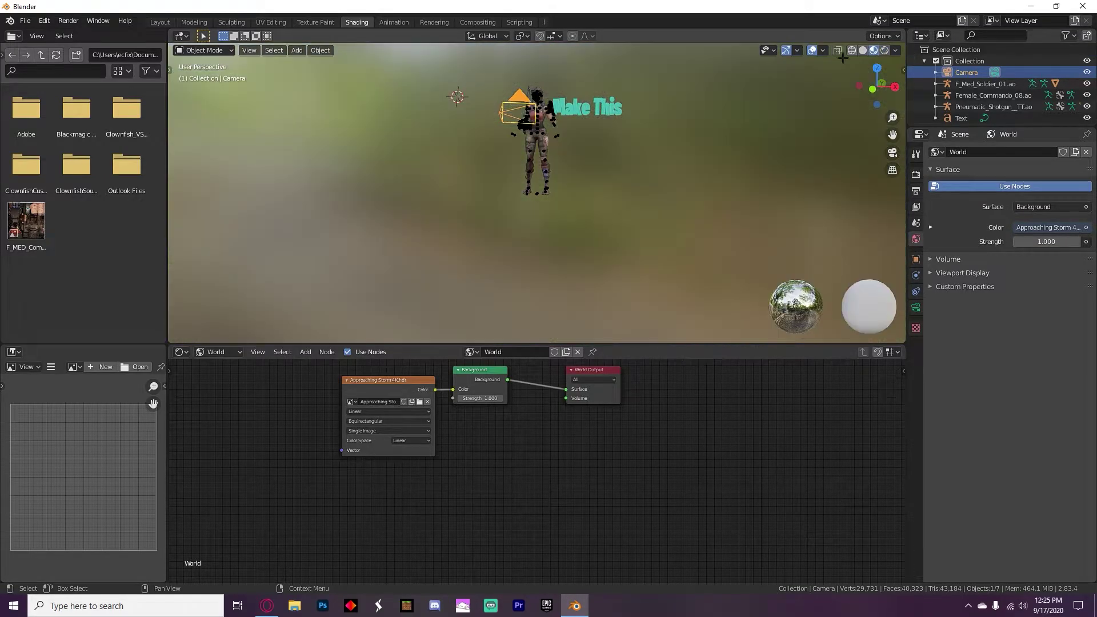
scroll(697, 164, "up", 3)
mouse_move(698, 164)
middle_mouse_down()
mouse_move(695, 195)
mouse_move(677, 206)
middle_mouse_up()
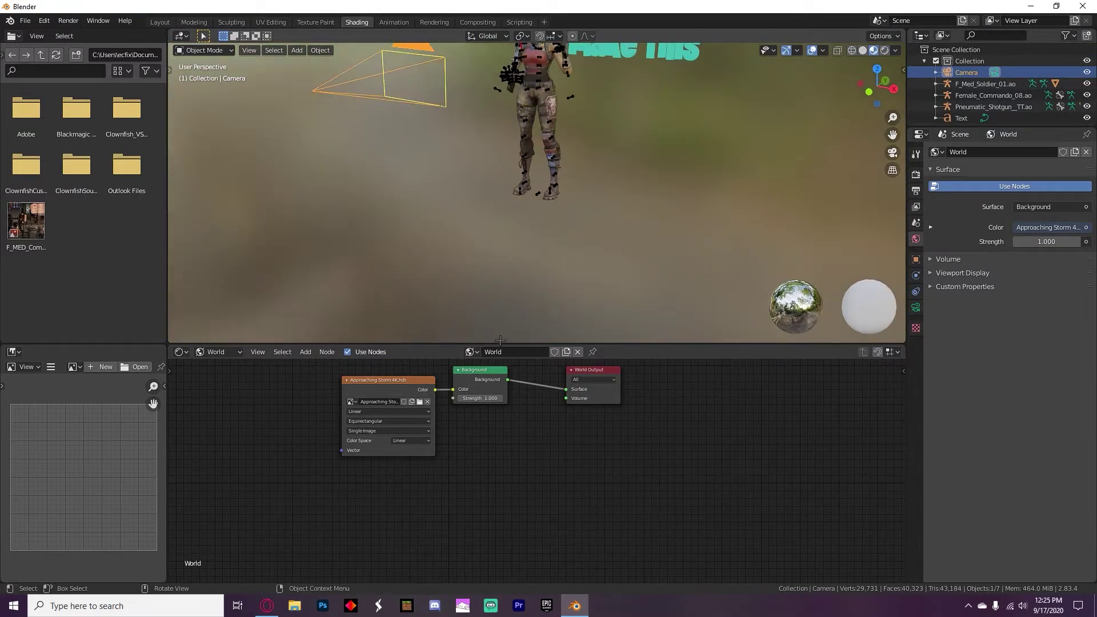
- Enlarge the 3D viewport over the shader editor, return to the Layout workspace, and leave the camera view with nothing selected
left_click_drag(427, 344, 428, 567)
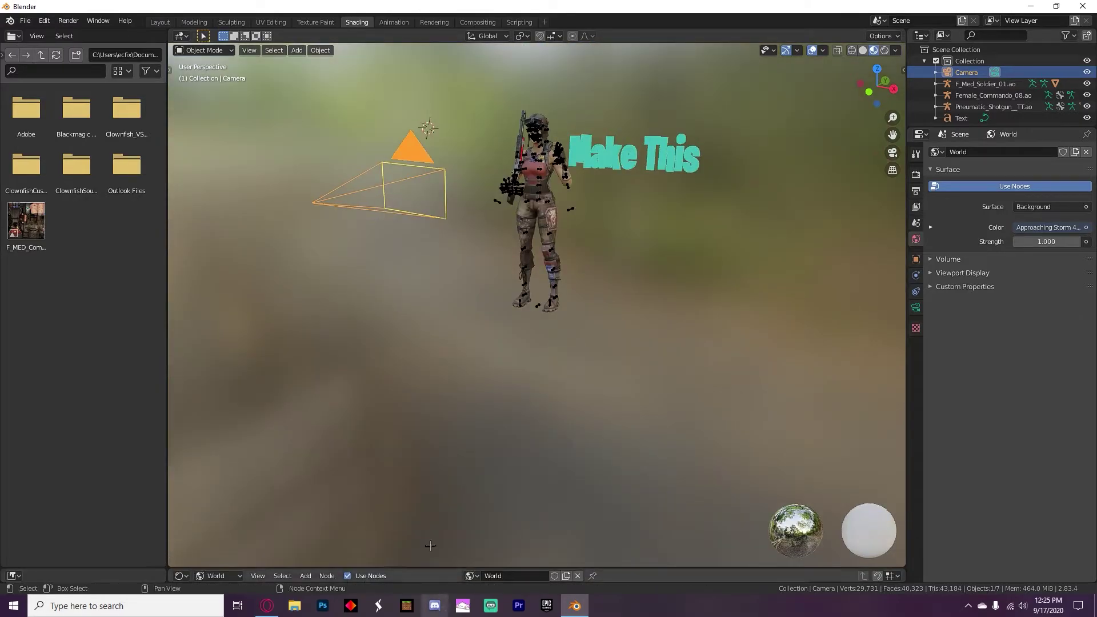
left_click(199, 22)
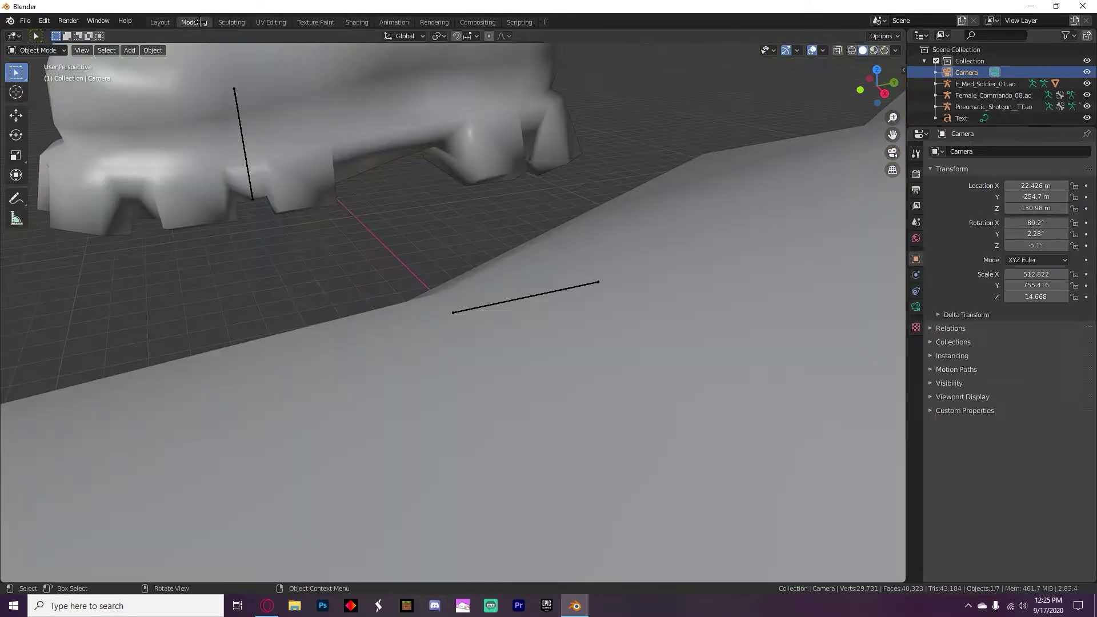
left_click(166, 23)
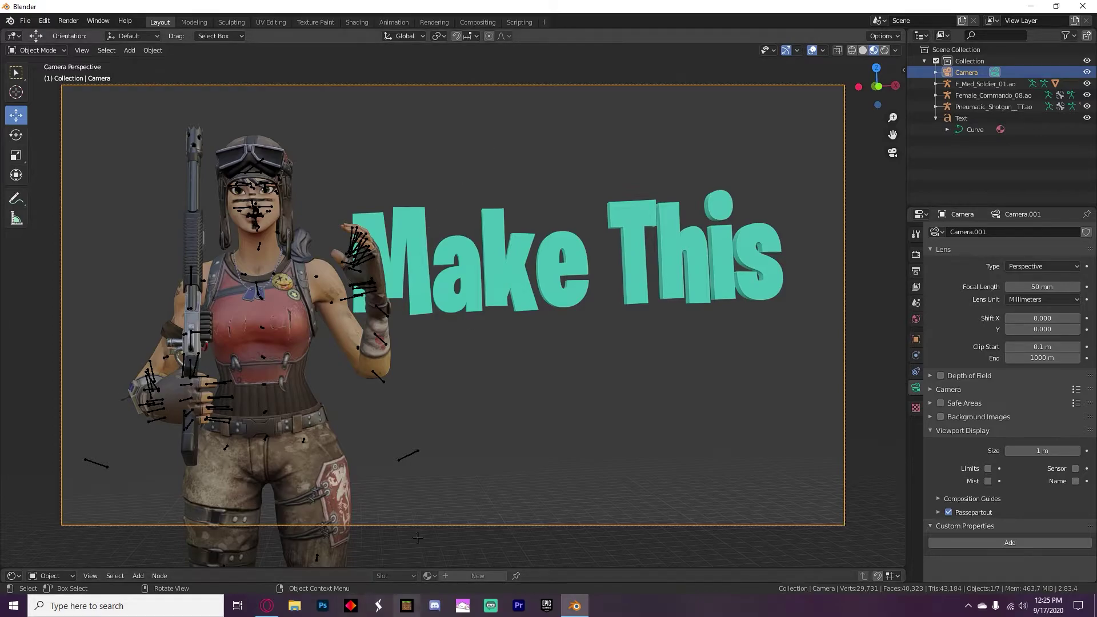
left_click(891, 152)
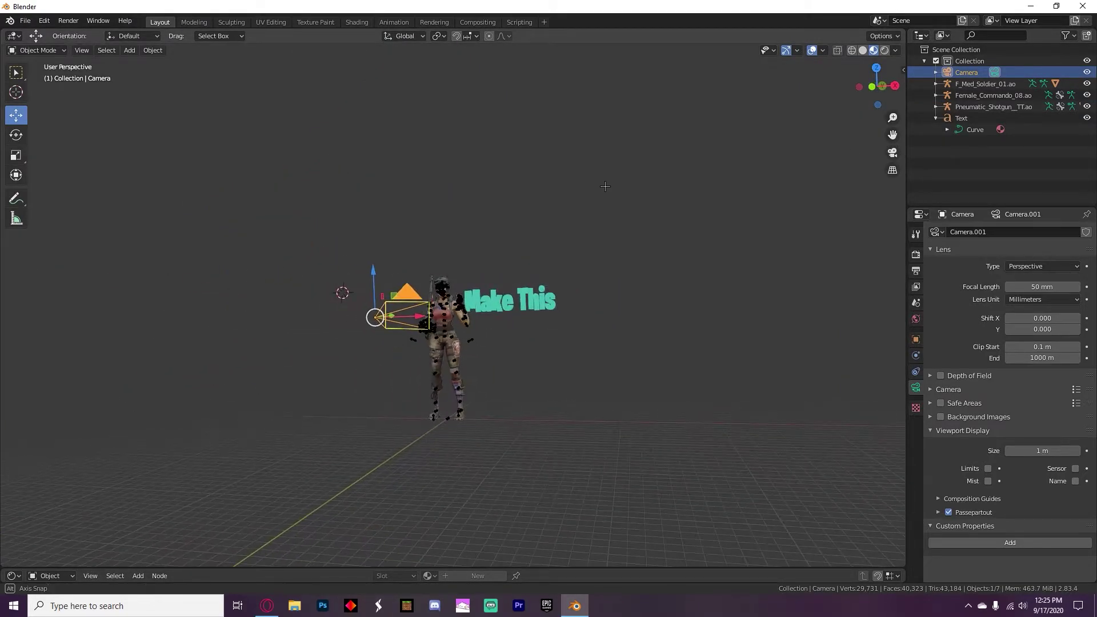
left_click(444, 199)
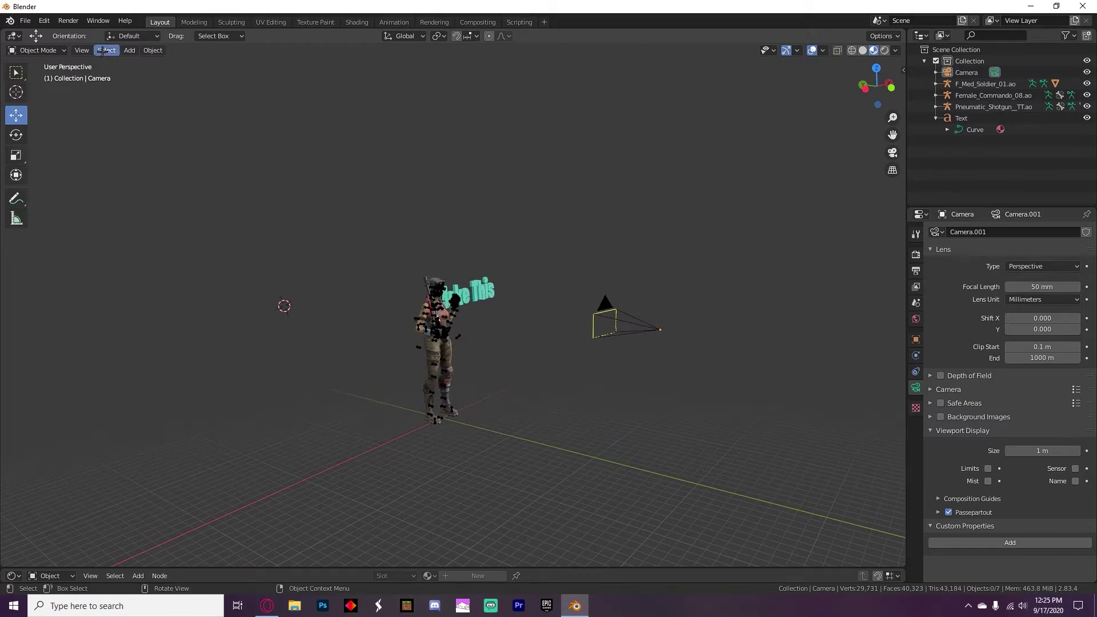
- Add a cube mesh and shift it a little along the X axis toward the character
left_click(129, 51)
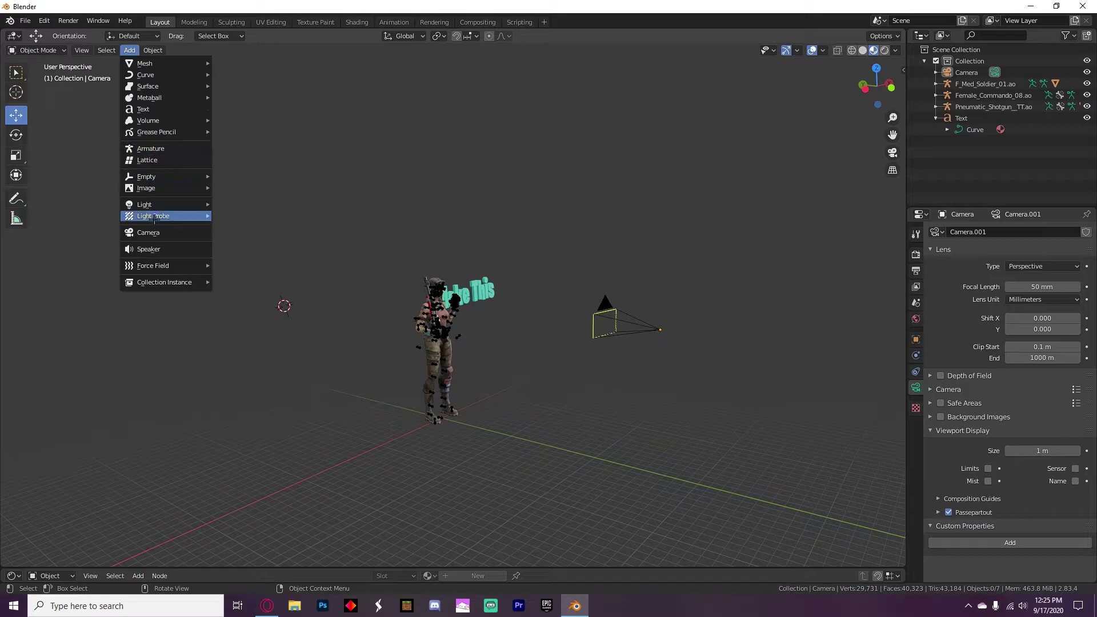
mouse_move(145, 71)
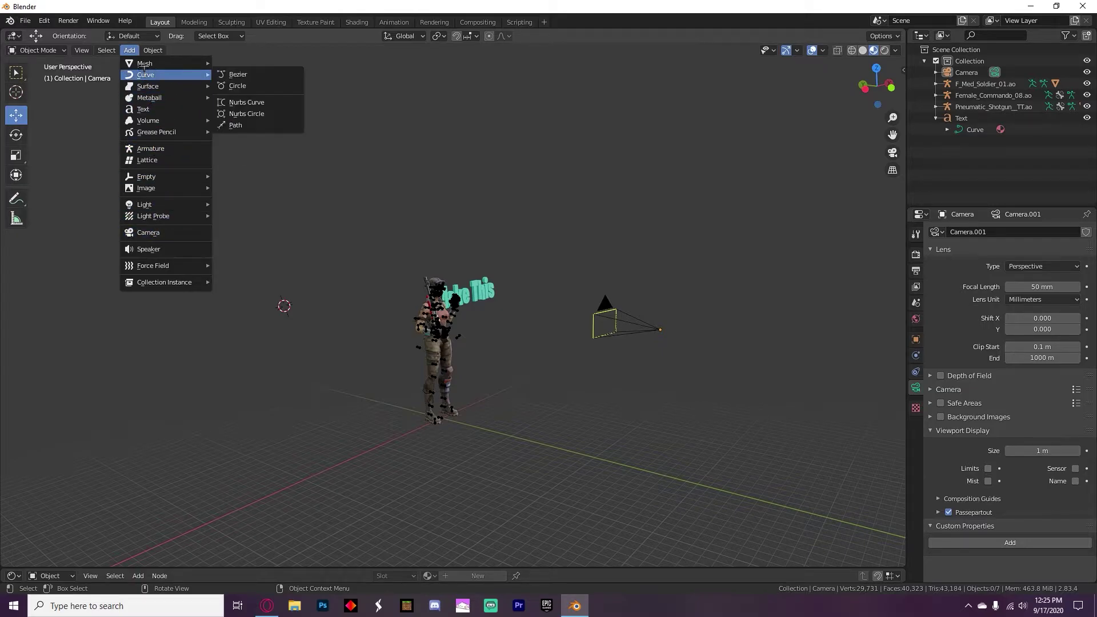
left_click(260, 75)
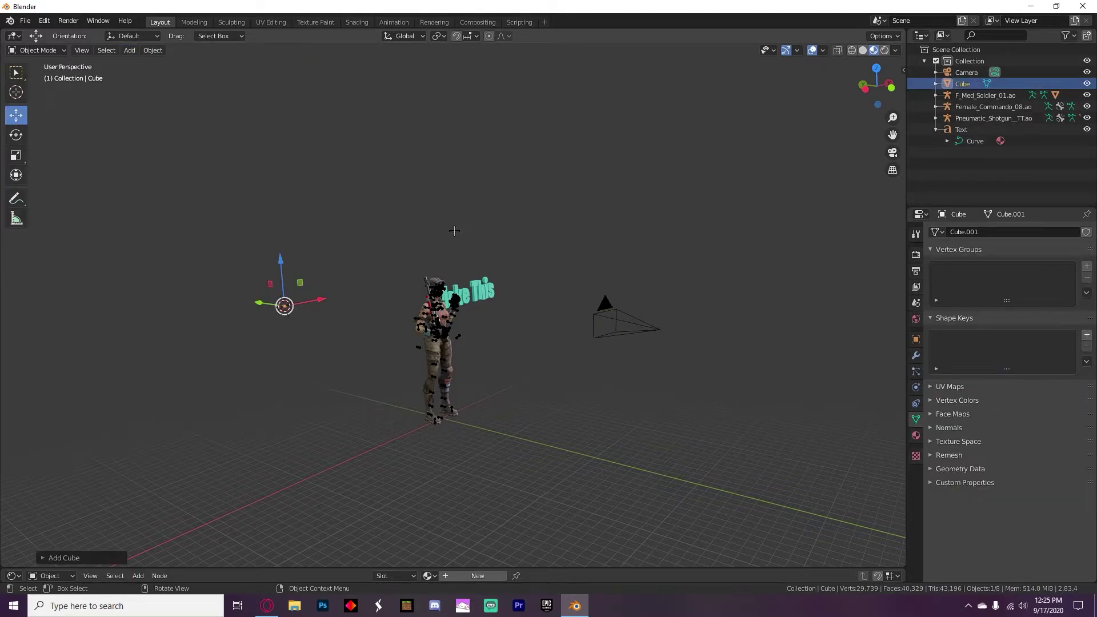
middle_click_drag(454, 231, 328, 290)
left_click_drag(329, 302, 357, 295)
- Scale the cube along Z into a tall, thin column reaching far above the character
left_click(16, 150)
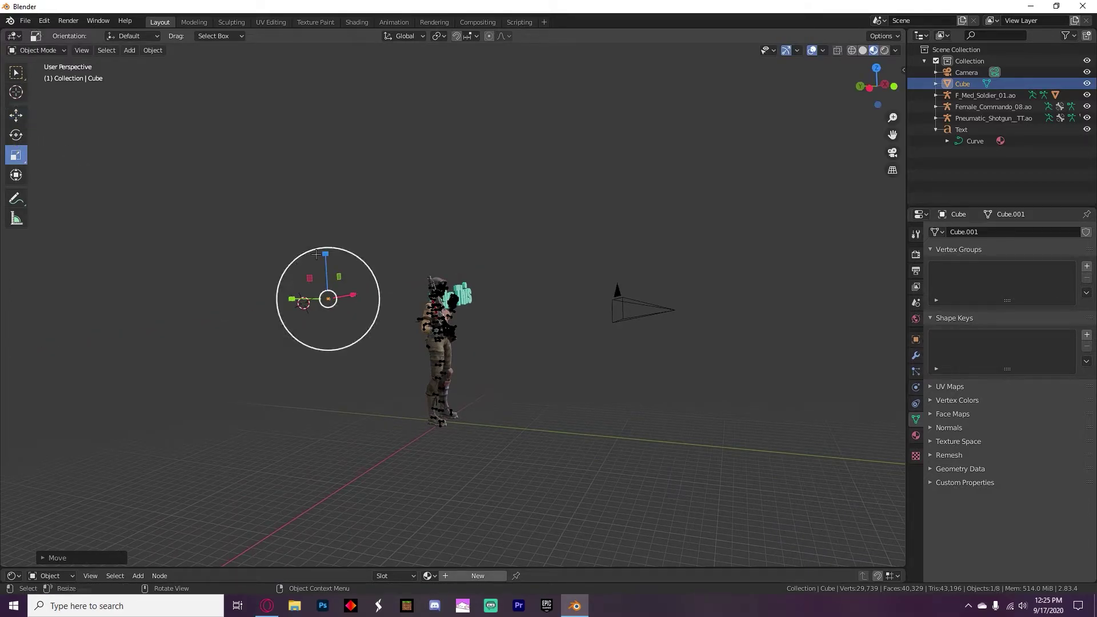
left_click_drag(328, 254, 328, 247)
left_click_drag(318, 77, 357, 192)
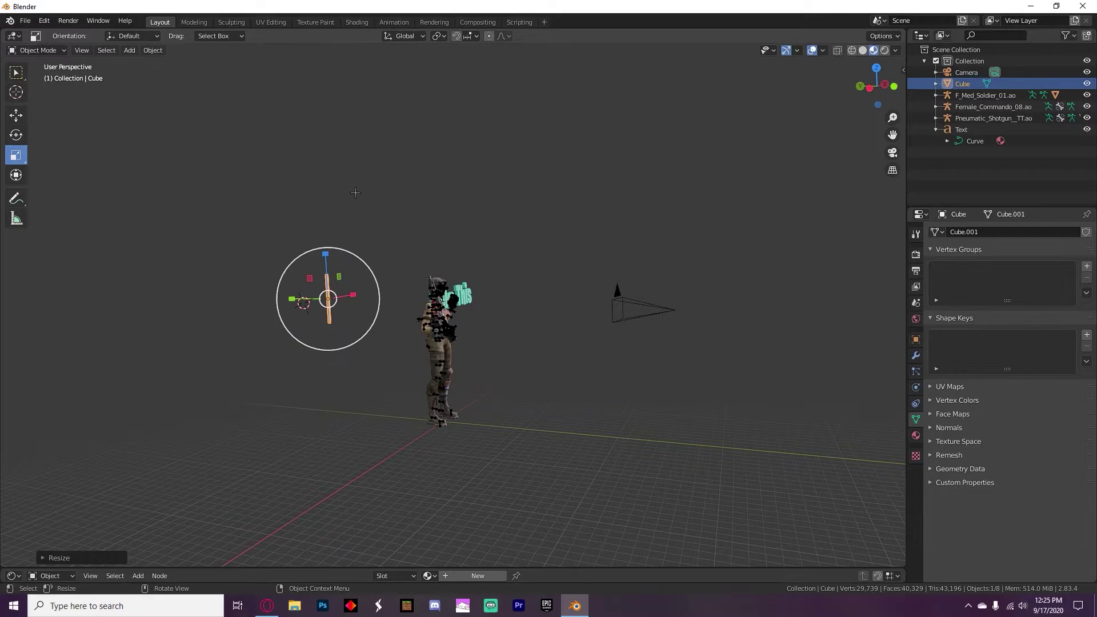
middle_click_drag(358, 190, 231, 240)
left_click_drag(393, 250, 411, 251)
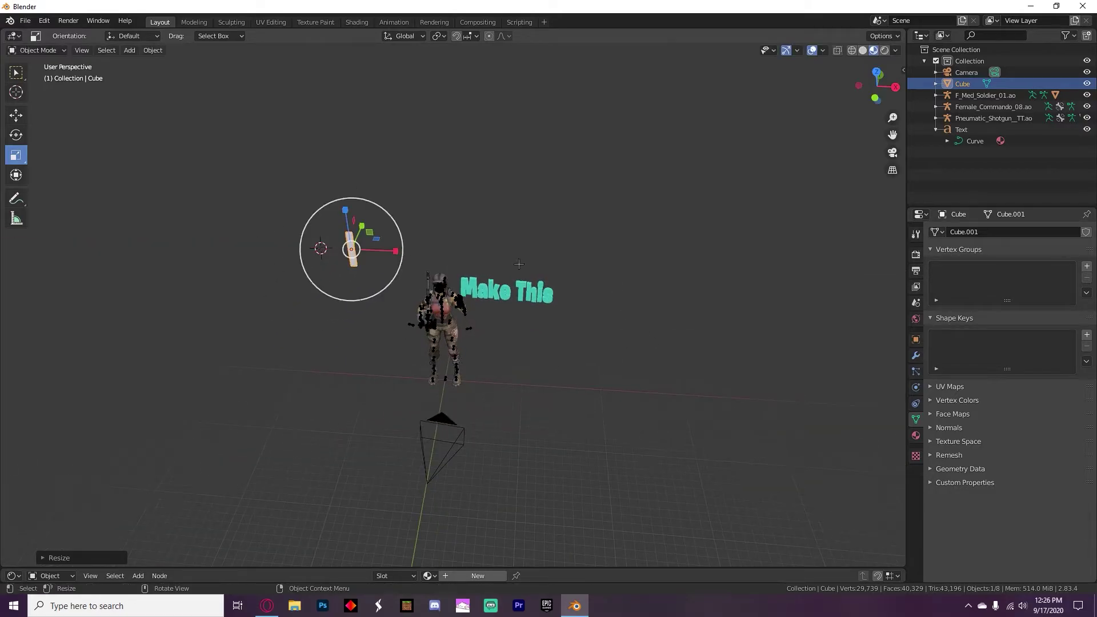
left_click_drag(349, 213, 330, 368)
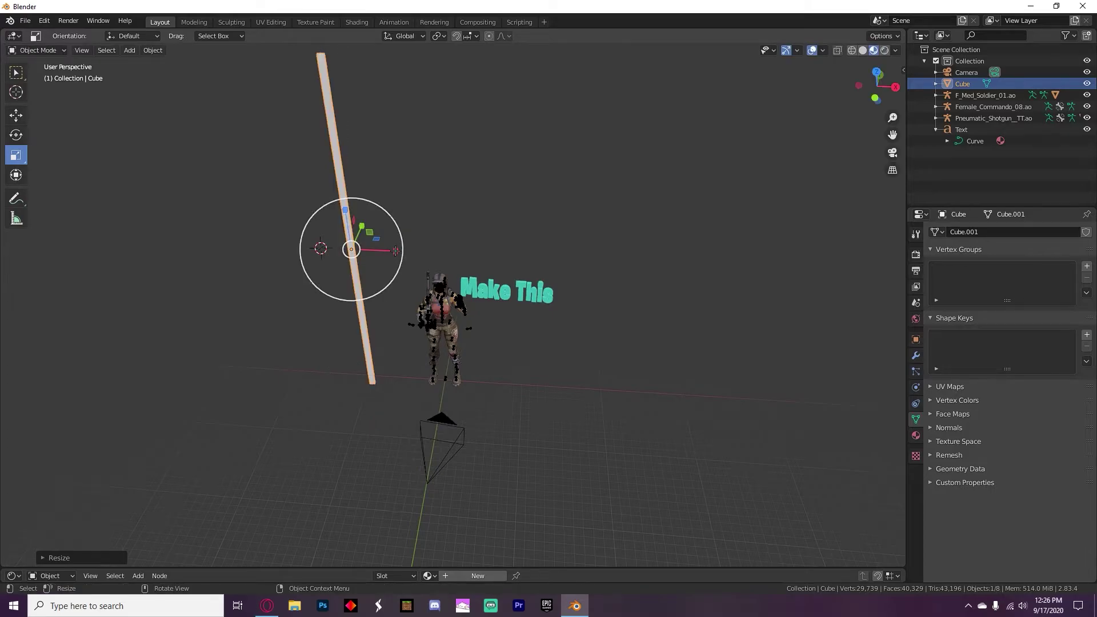
- Widen the column along X and thicken it along Y, and shorten it along Z to form an upright slab
left_click_drag(393, 251, 431, 255)
middle_click_drag(391, 240, 478, 198)
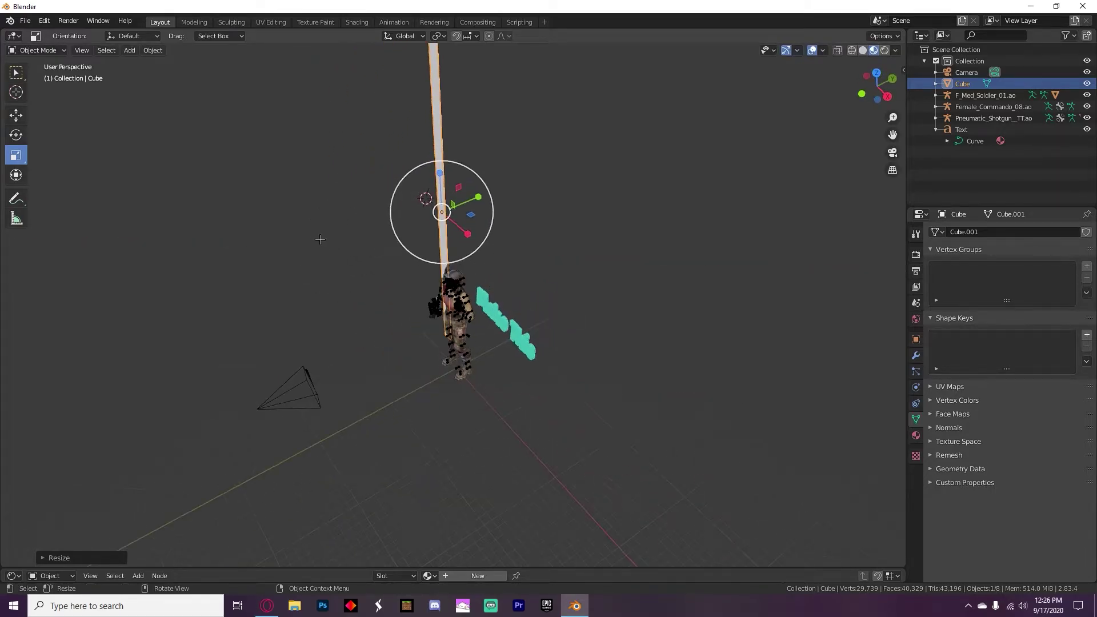
left_click_drag(479, 198, 616, 170)
middle_click_drag(616, 171, 527, 156)
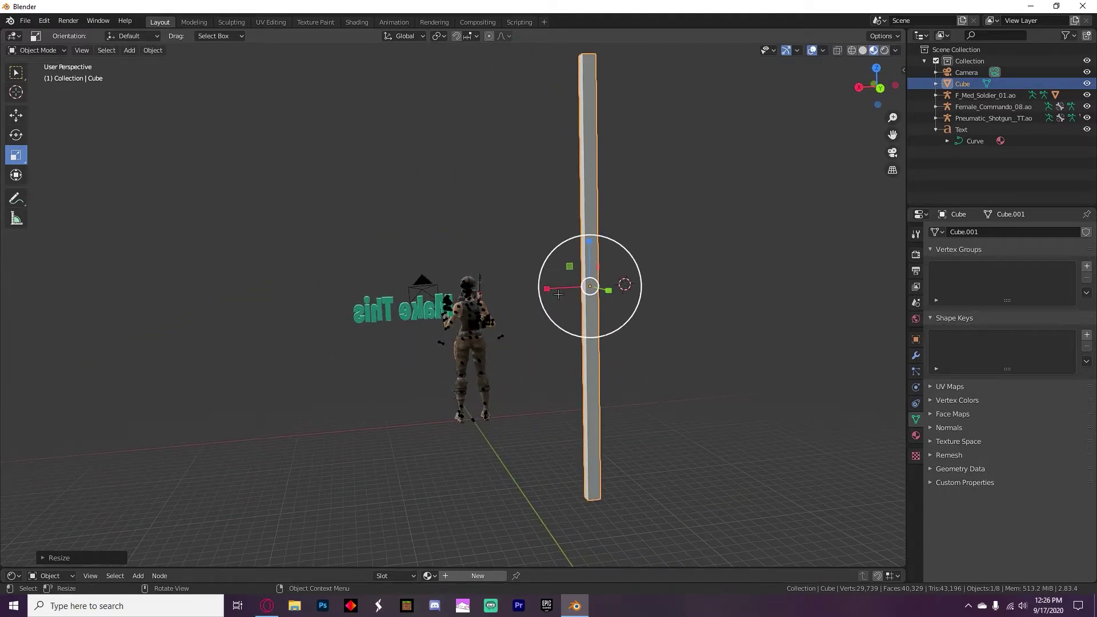
left_click_drag(551, 289, 517, 295)
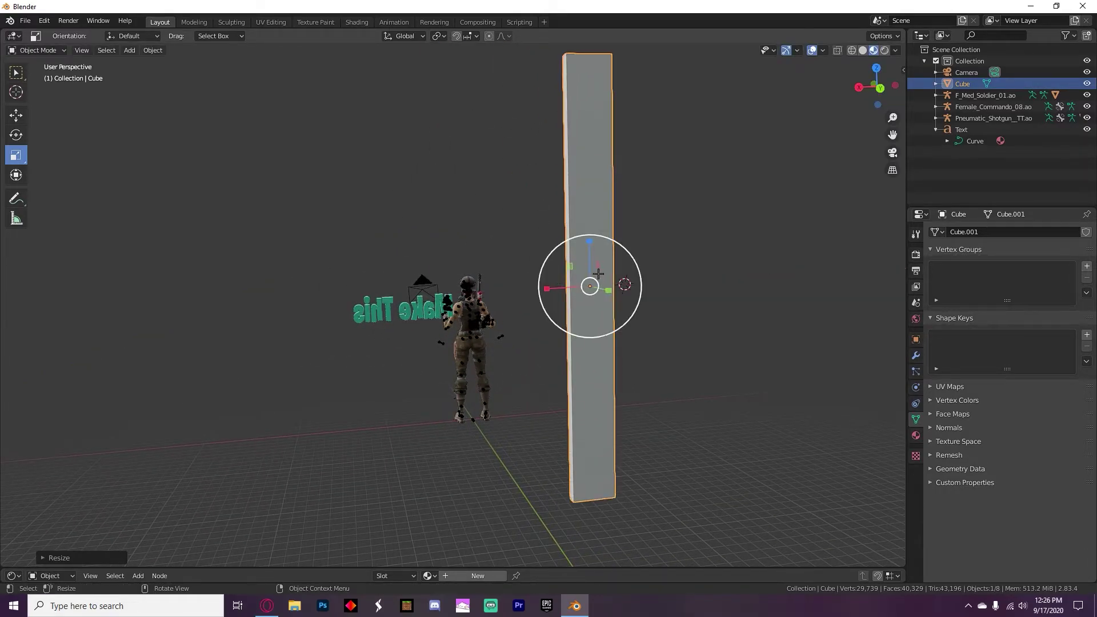
left_click_drag(588, 238, 592, 264)
middle_click_drag(592, 264, 690, 316)
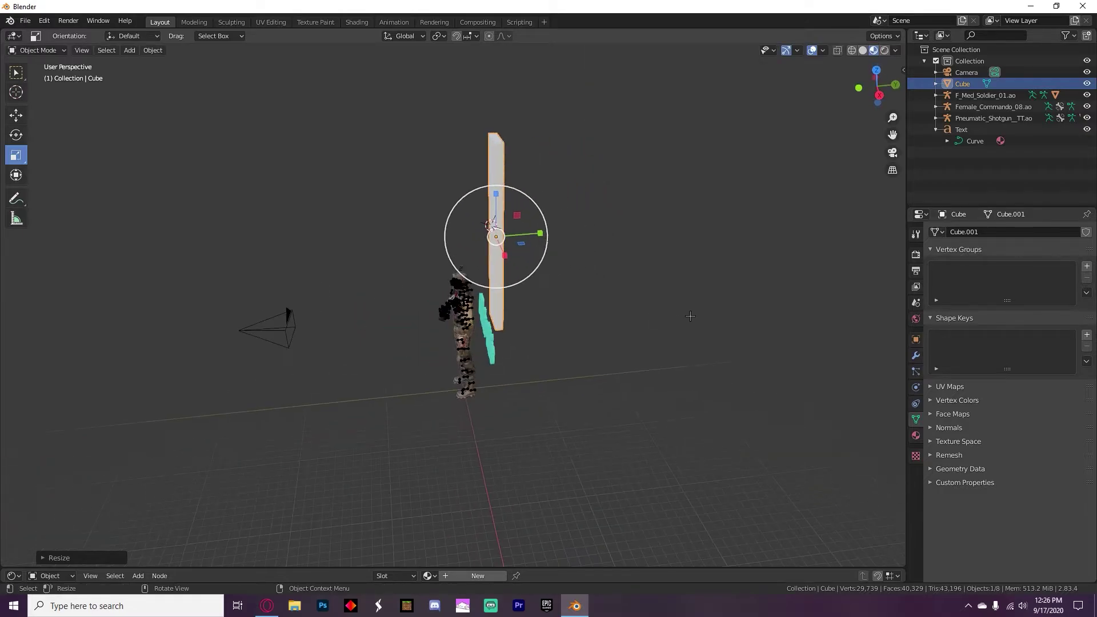
- Move the slab down and along X beside the character, checking through the camera and nudging it back toward the frame's edge
left_click(21, 116)
middle_click_drag(200, 183, 343, 184)
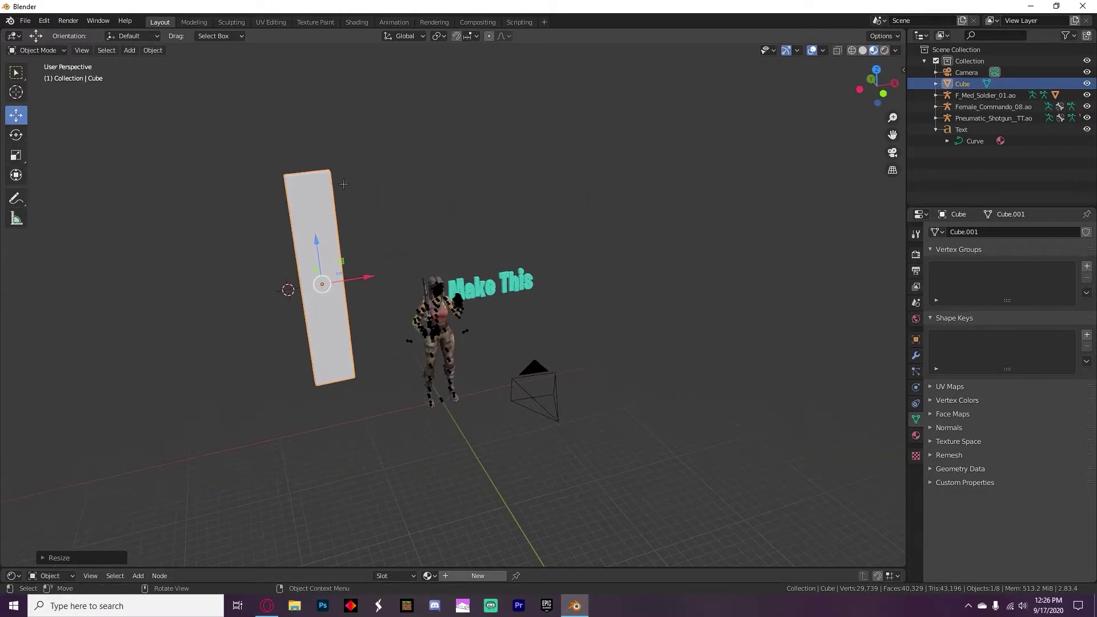
left_click_drag(317, 246, 321, 267)
mouse_move(370, 295)
left_mouse_down()
mouse_move(400, 296)
mouse_move(378, 296)
left_mouse_up()
left_click(893, 153)
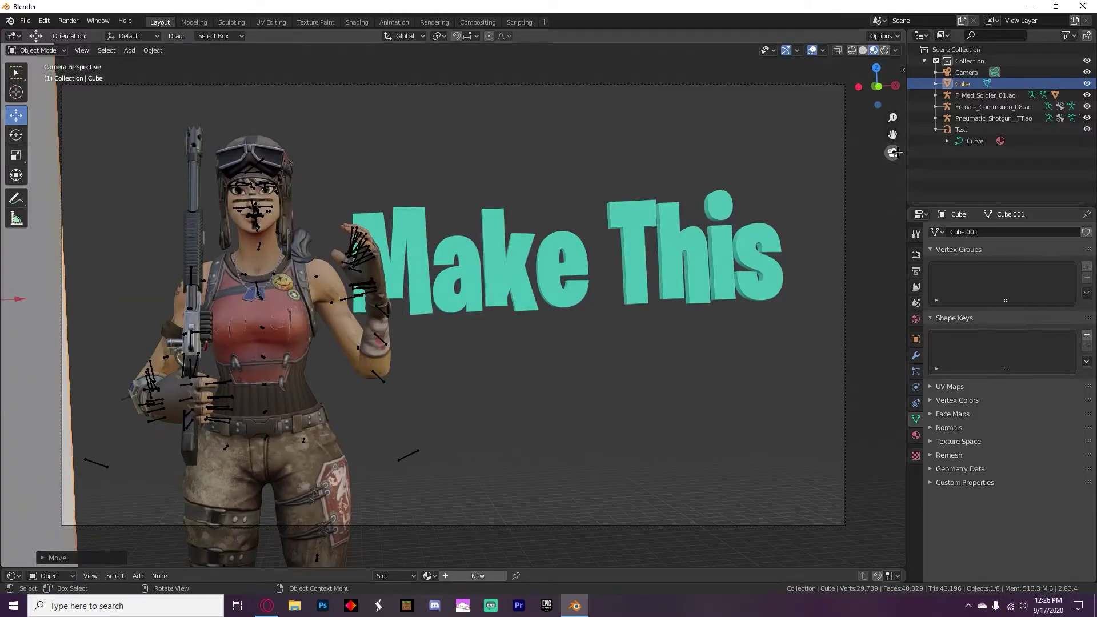
left_click(892, 152)
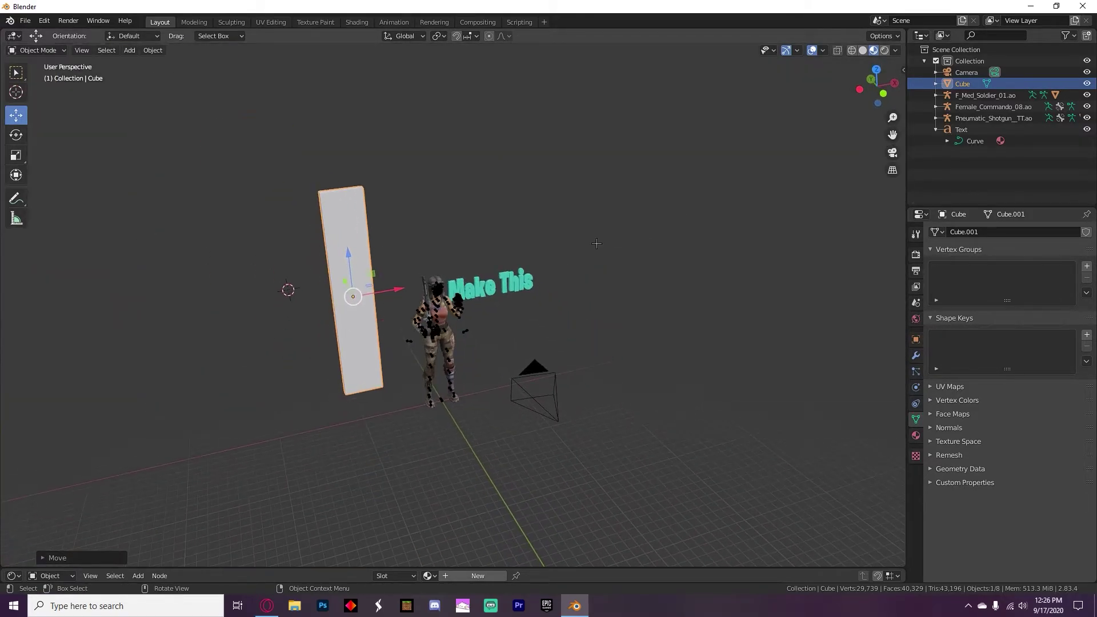
left_click_drag(402, 289, 394, 289)
left_click(893, 153)
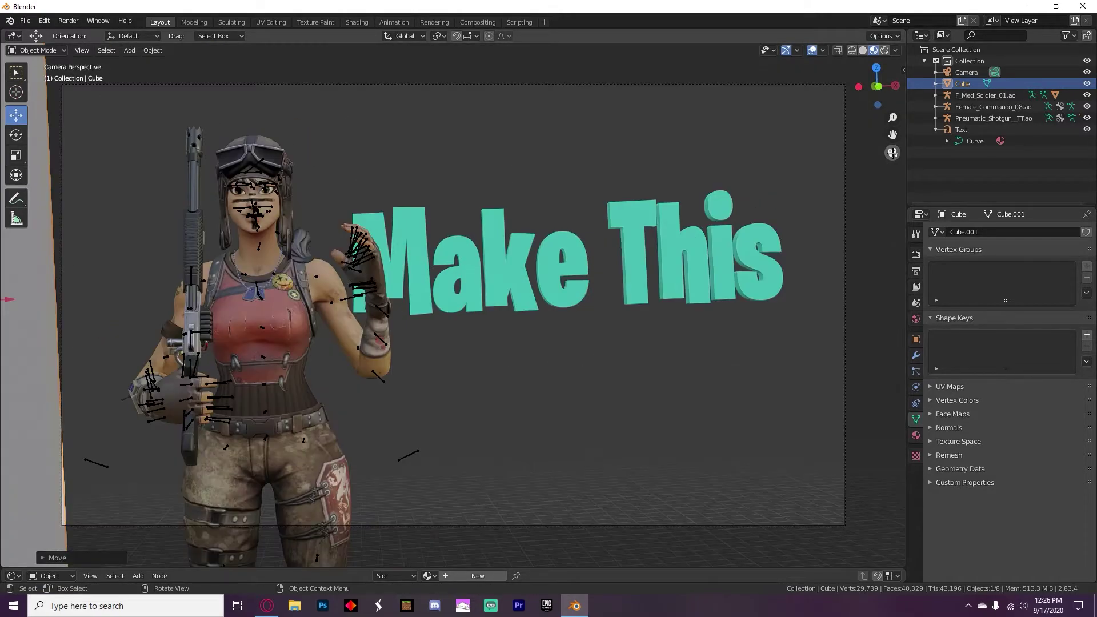
left_click(893, 153)
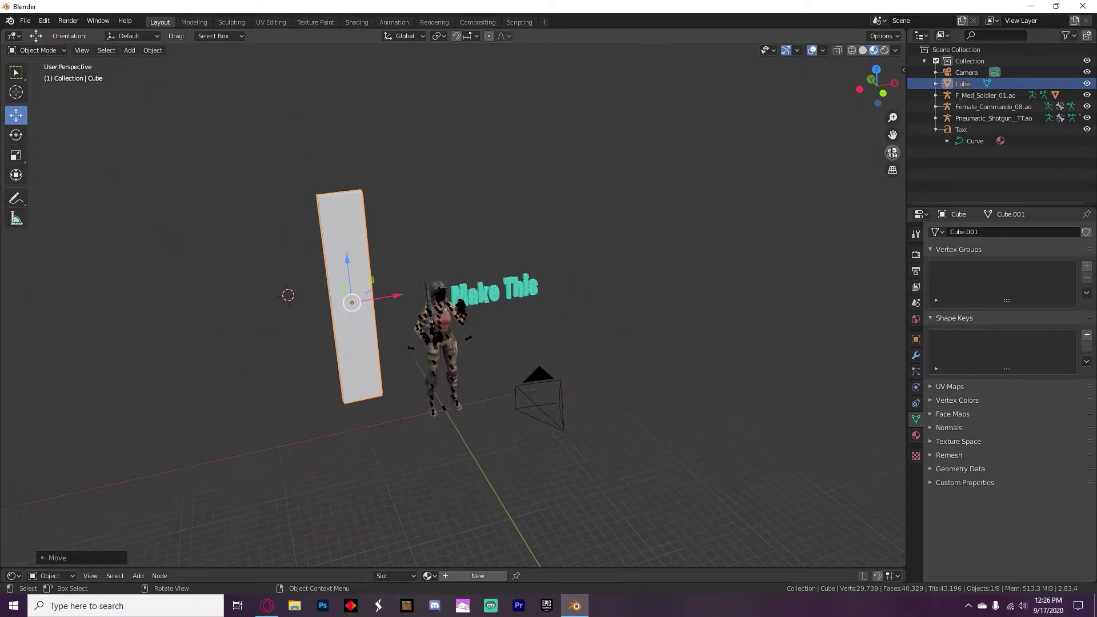
- Roll the camera slightly to level the text and slab, check the framing through the camera view, and deselect it
left_click(546, 405)
left_click(16, 135)
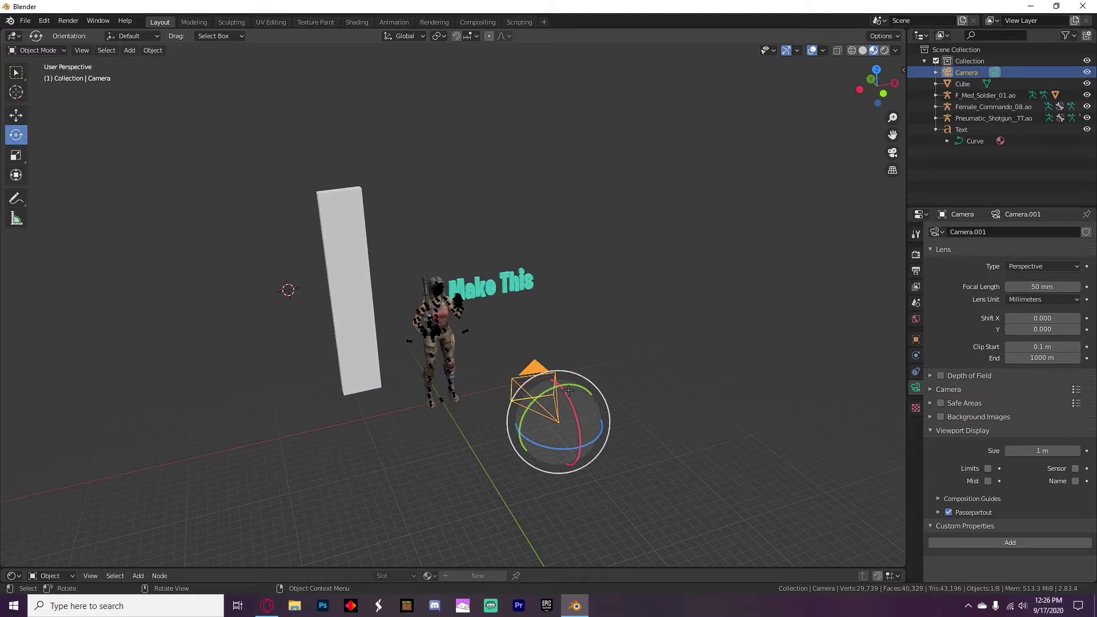
left_click_drag(568, 384, 570, 387)
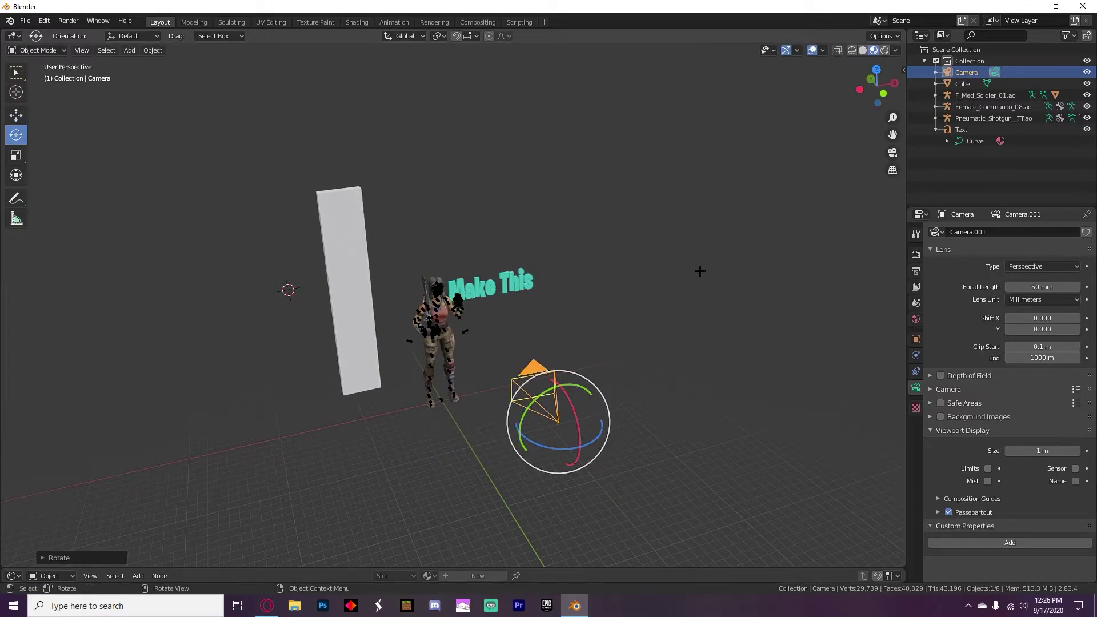
left_click(893, 153)
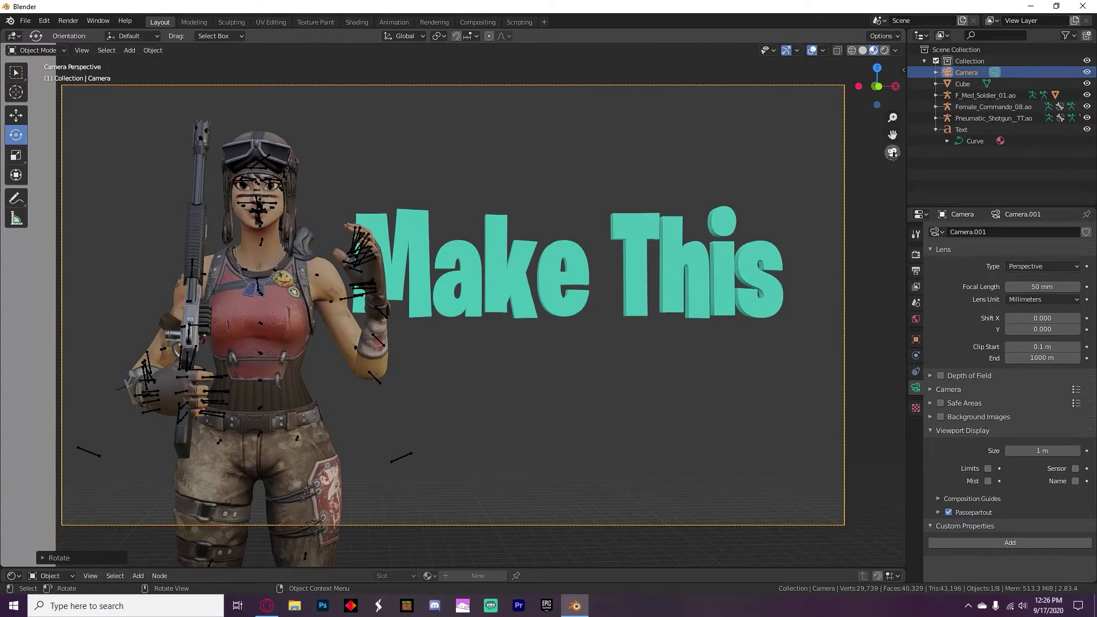
left_click(892, 153)
left_click(286, 291)
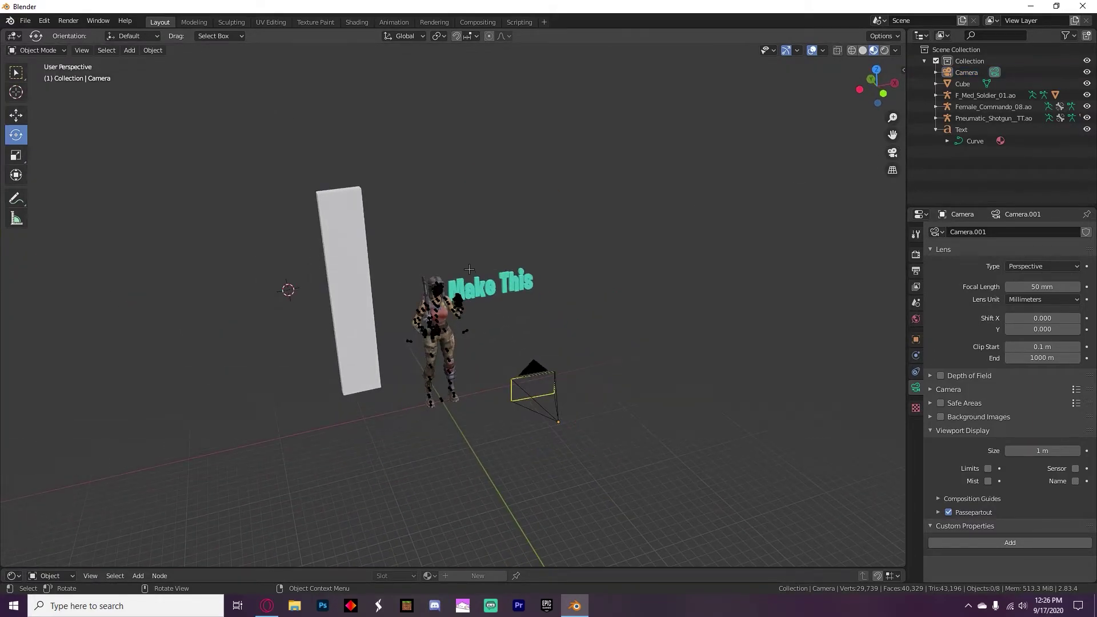
- Move the slab along Y to bring it forward beside the character, and check it through the camera view
left_click(372, 292)
left_click(16, 115)
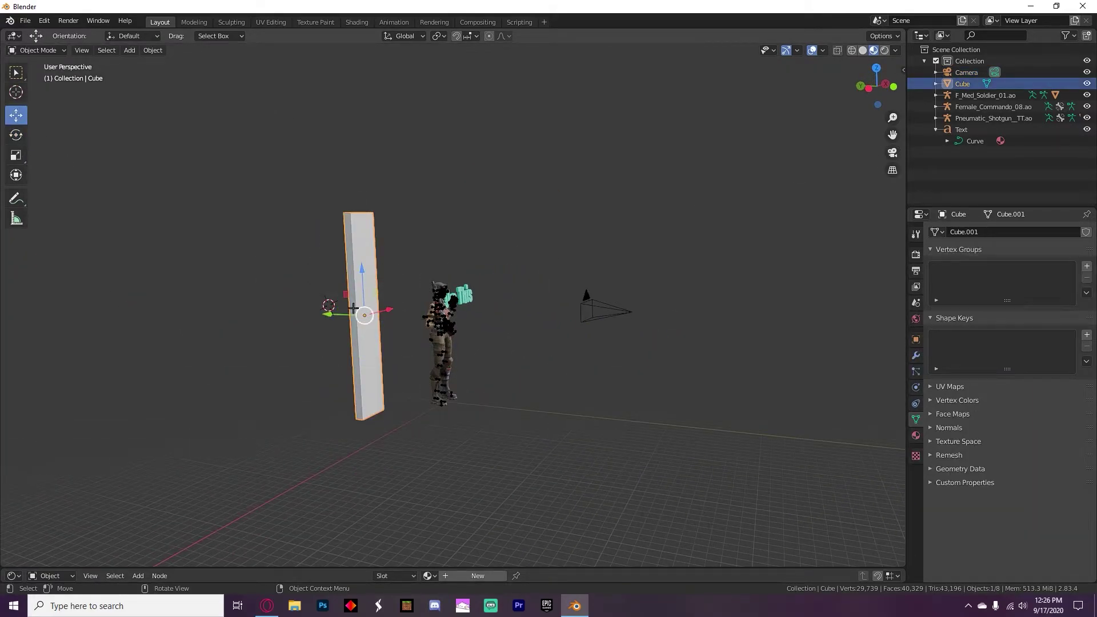
left_click_drag(340, 315, 401, 341)
left_click(894, 153)
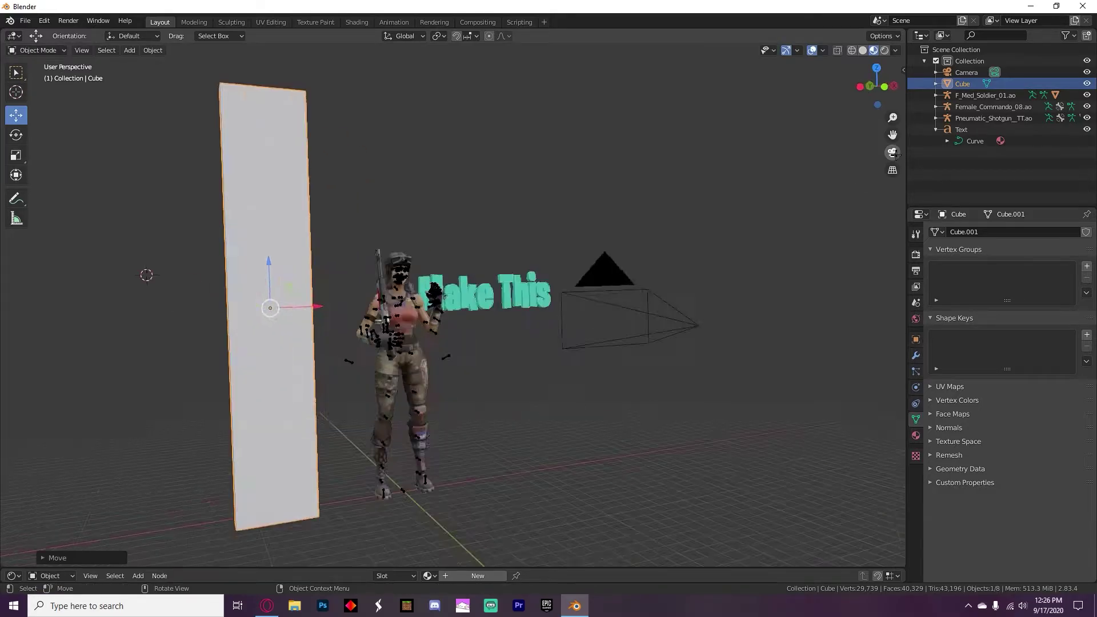
left_click(892, 153)
left_click(892, 153)
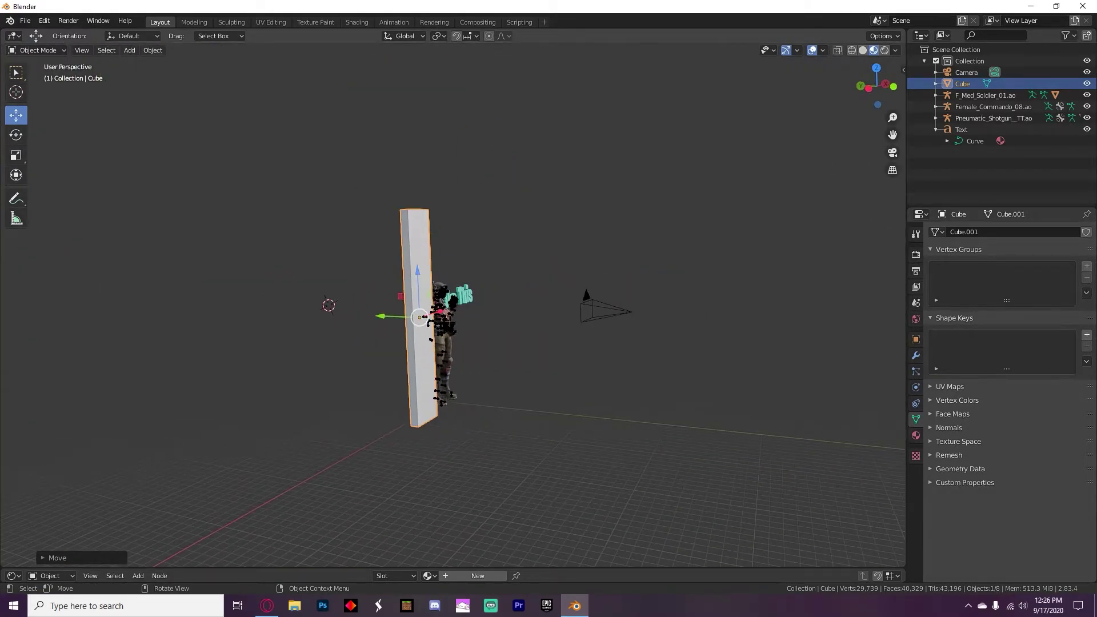
- Shift the slab along X toward the character until it meets the edge of the camera frame, checking through the camera
middle_click_drag(450, 323, 414, 313)
key("g")
key("x")
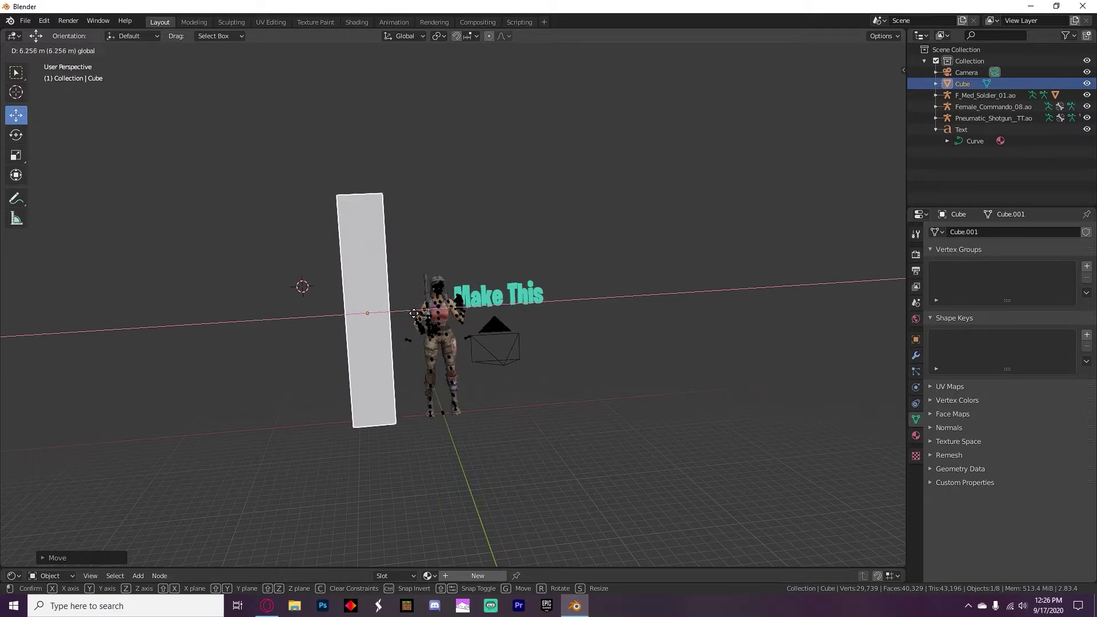
left_click_drag(413, 313, 412, 313)
left_click(891, 153)
left_click(892, 153)
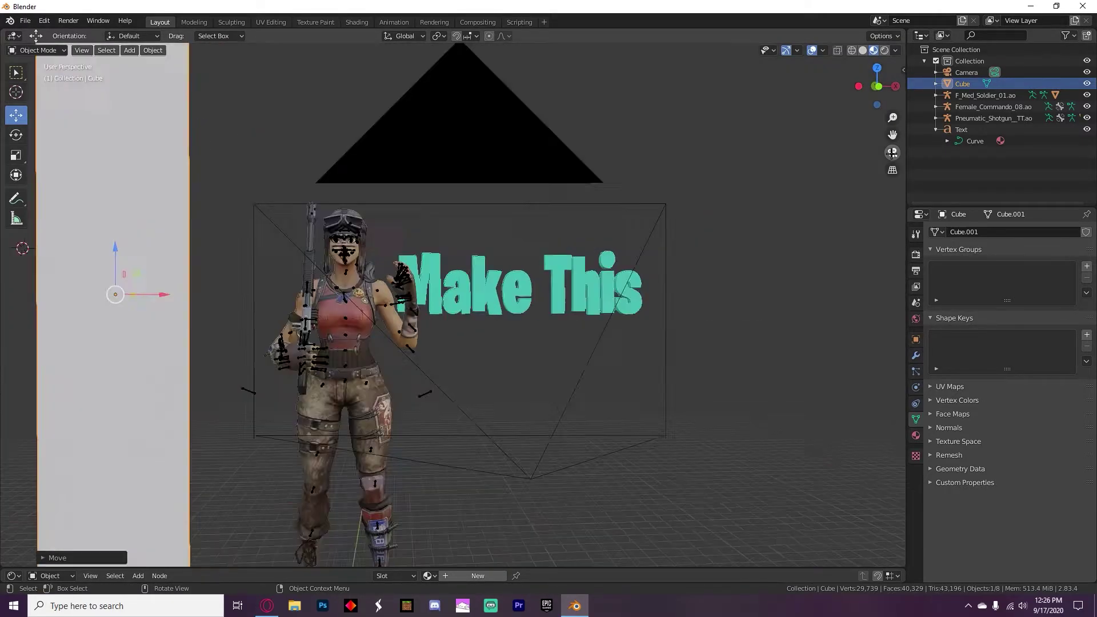
key("g")
key("x")
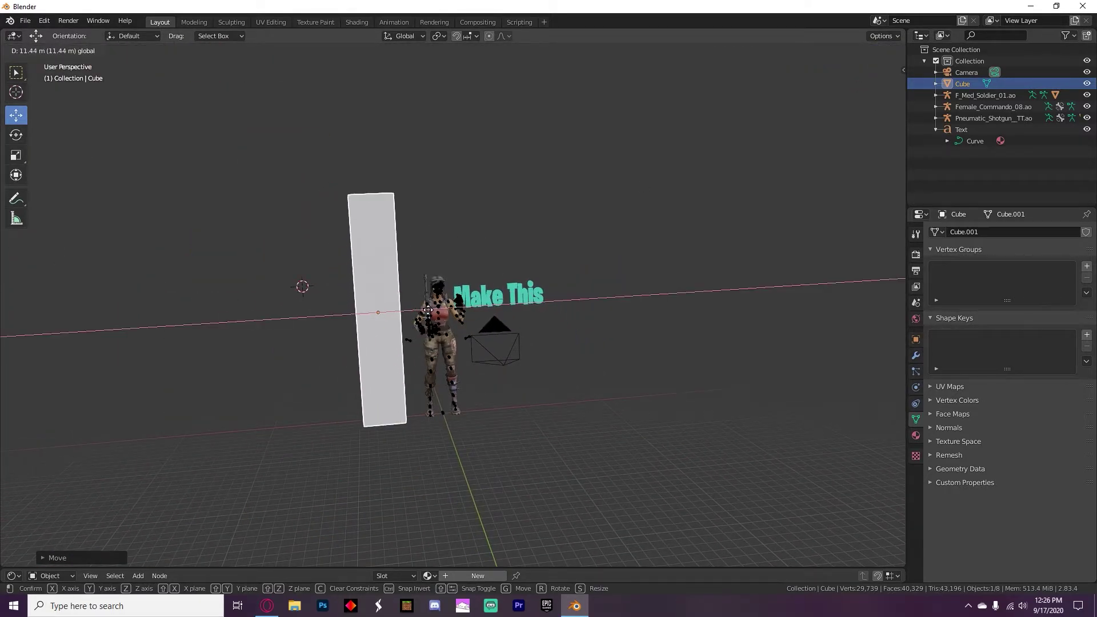
left_click(440, 309)
left_click(892, 153)
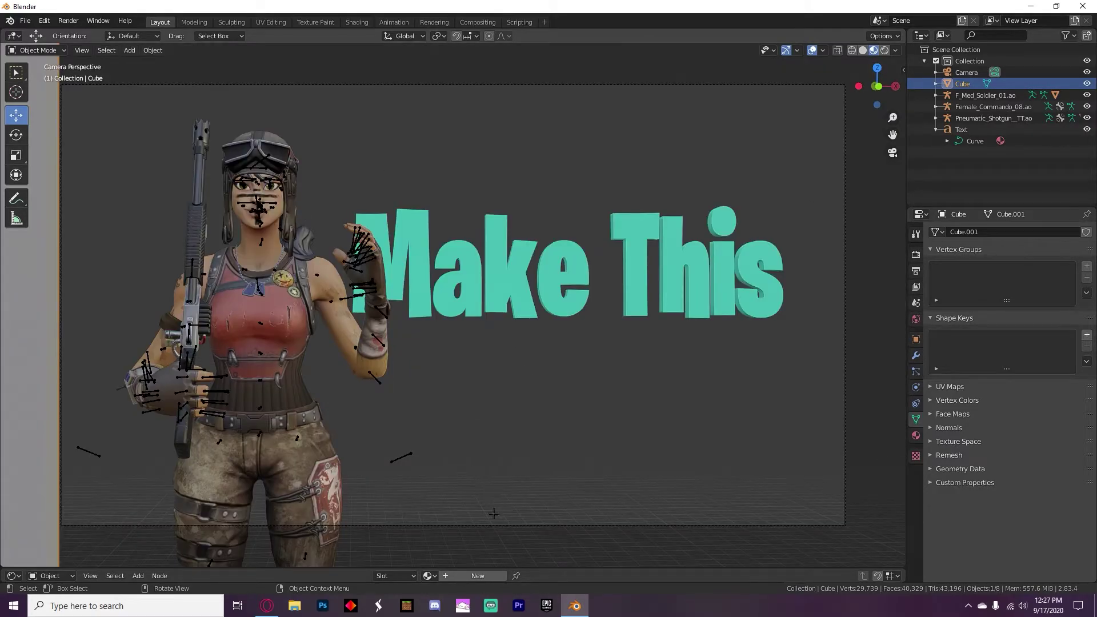
- Enlarge the shader editor, create a new material for the slab, and add an Emission node beside the Principled BSDF
left_click_drag(550, 569, 531, 450)
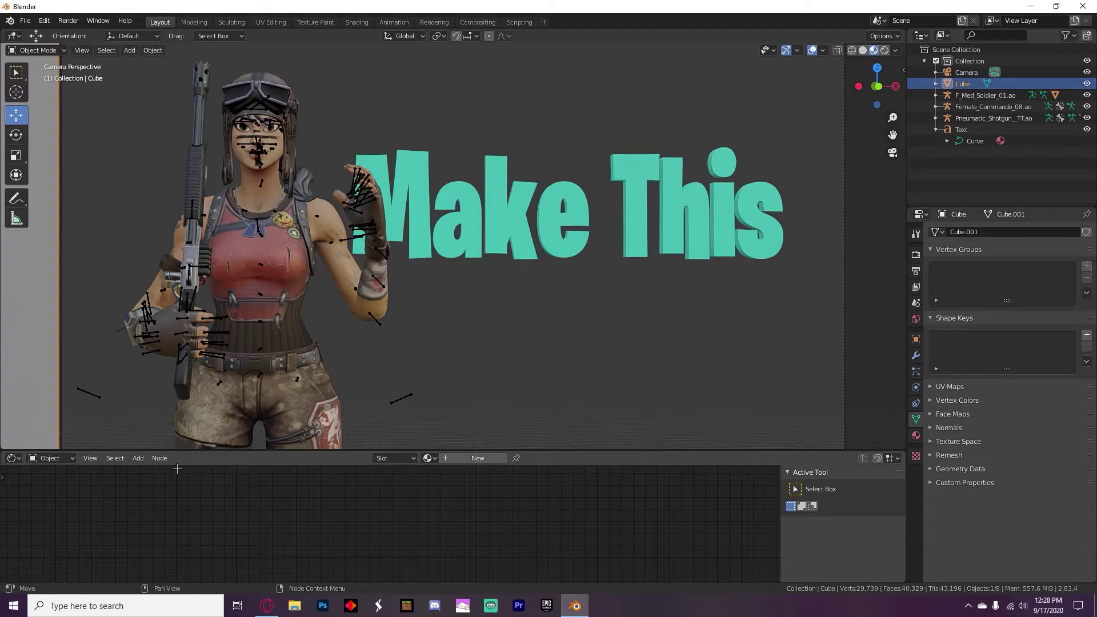
left_click(139, 459)
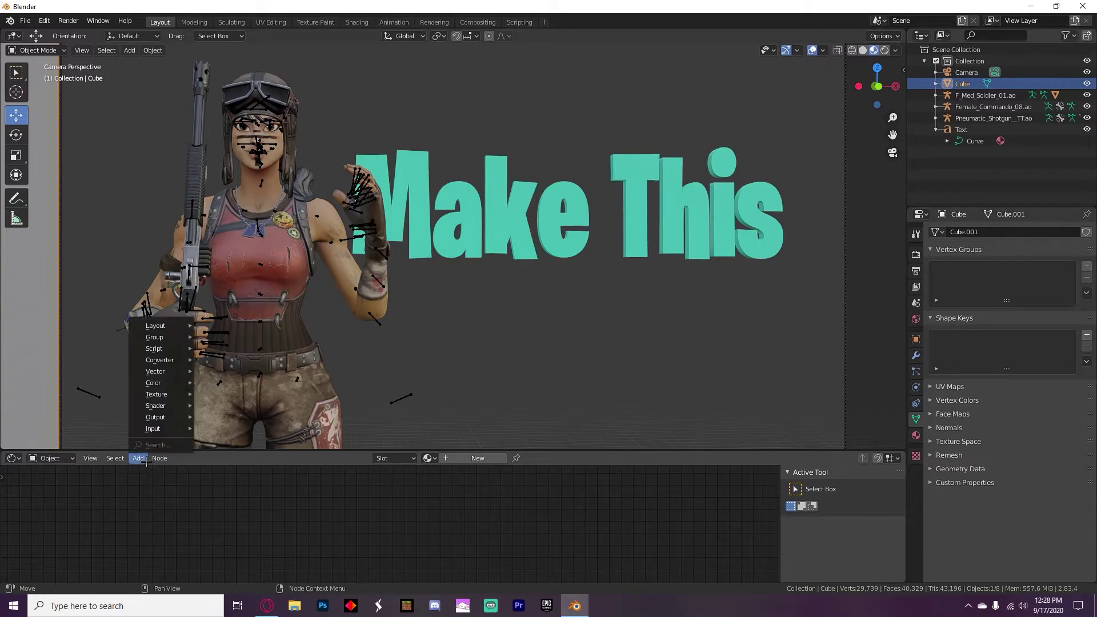
mouse_move(159, 458)
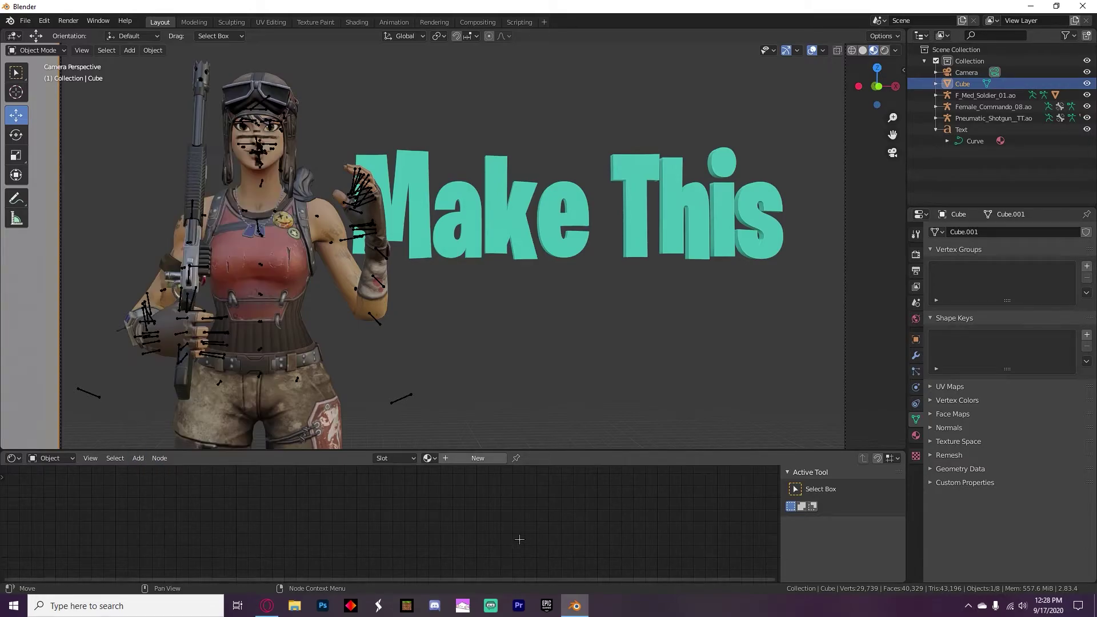
left_click(478, 457)
left_click(143, 459)
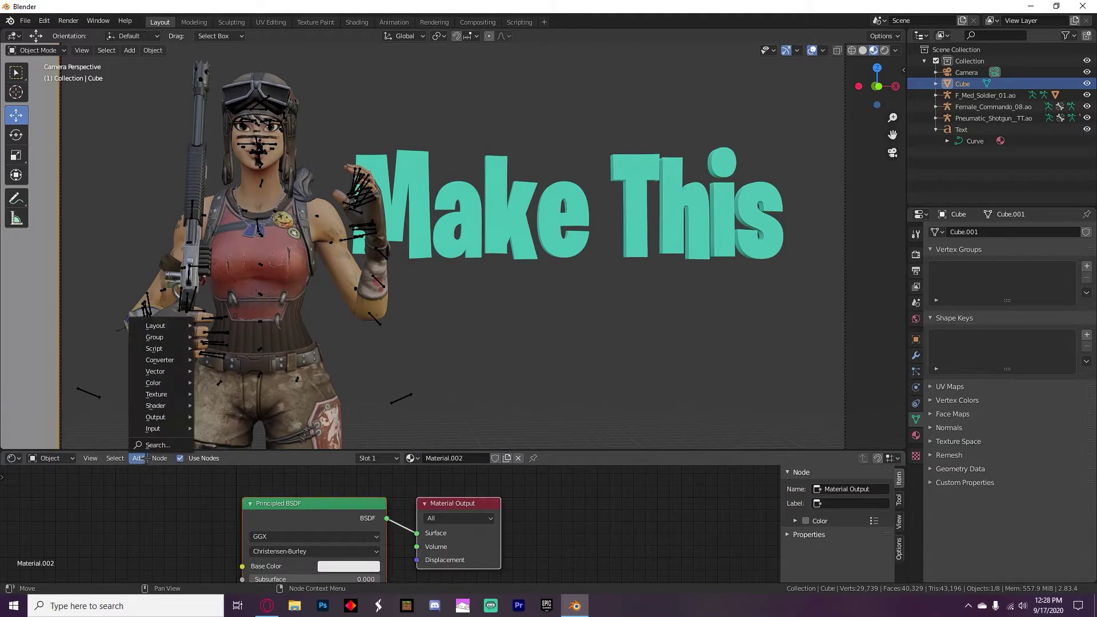
left_click(150, 447)
type("emission")
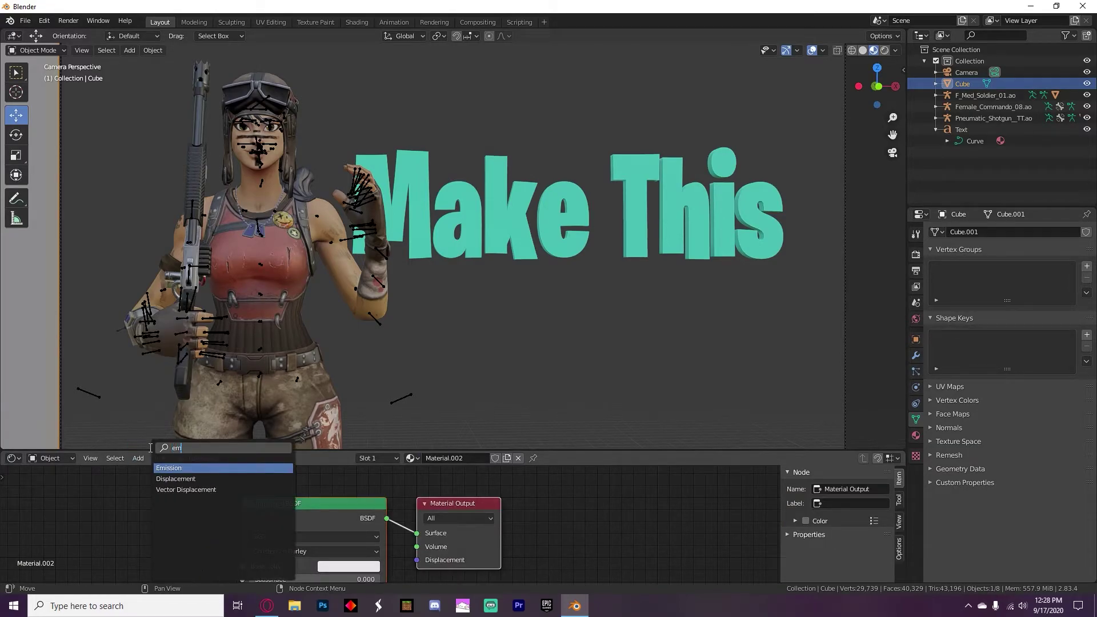
key("Return")
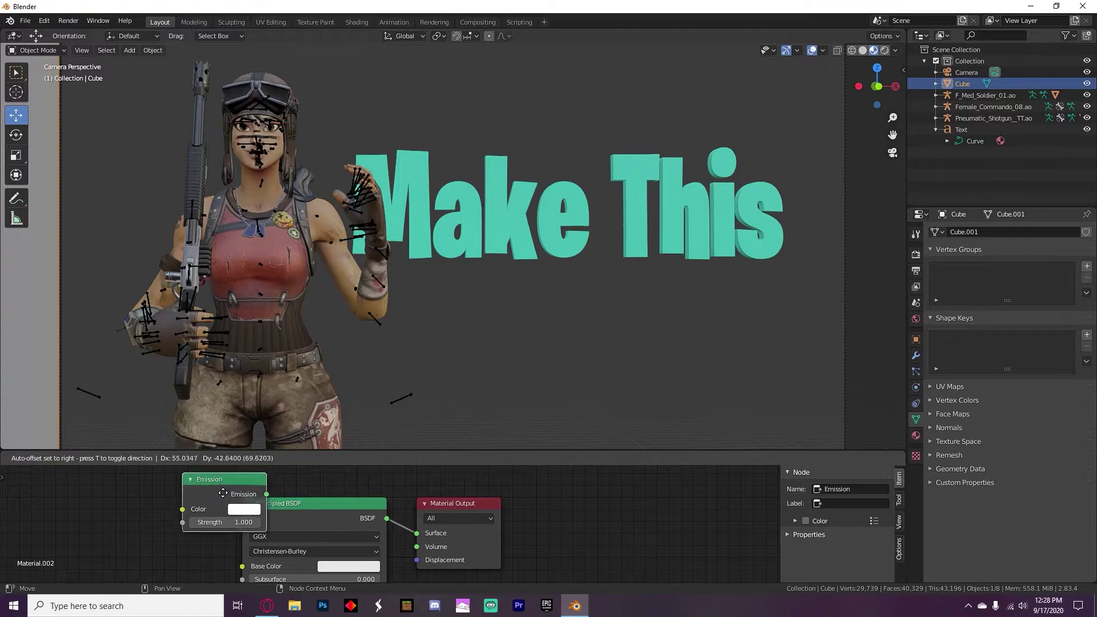
left_click(184, 524)
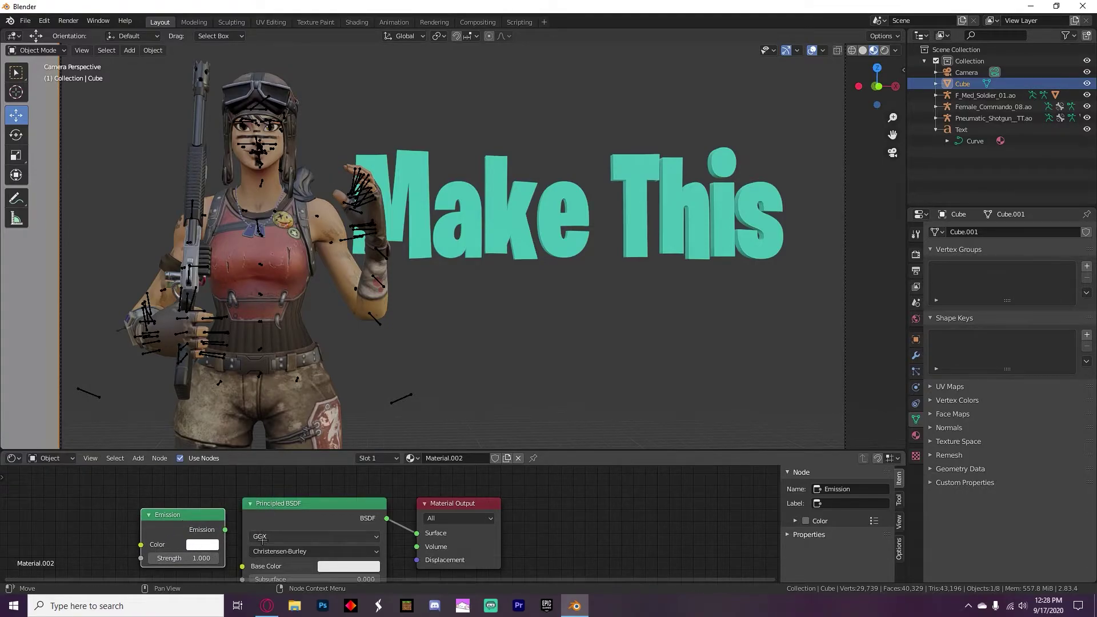
- Delete the Principled BSDF node and connect the Emission node to the Surface input of the Material Output
scroll(261, 537, "down", 3)
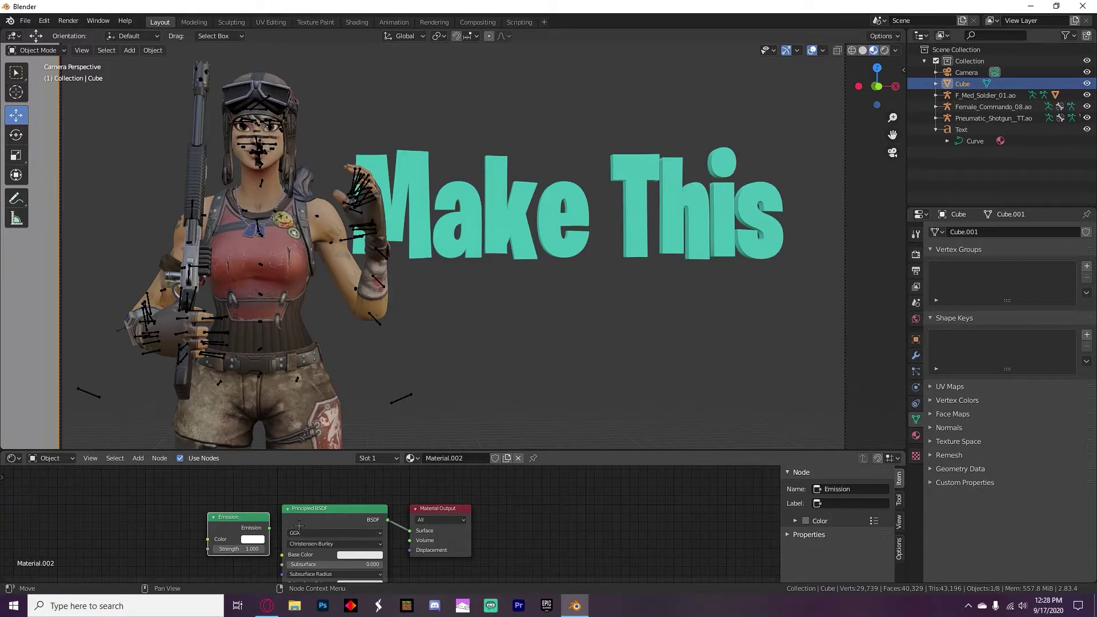
scroll(292, 482, "up", 2)
scroll(310, 516, "down", 4)
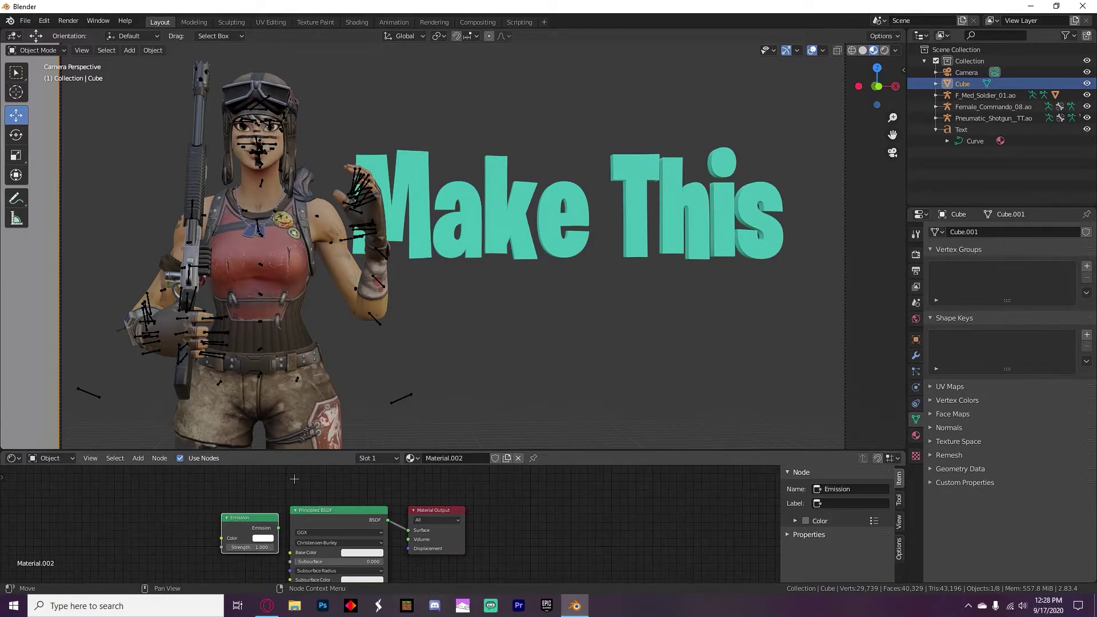
scroll(311, 517, "down", 4)
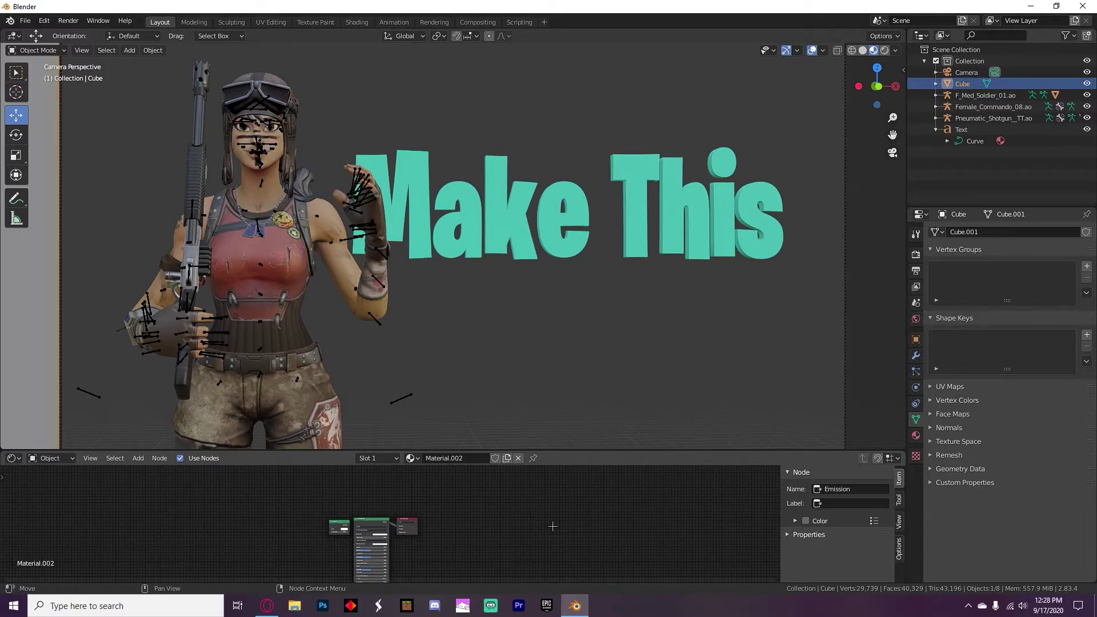
scroll(514, 516, "up", 4)
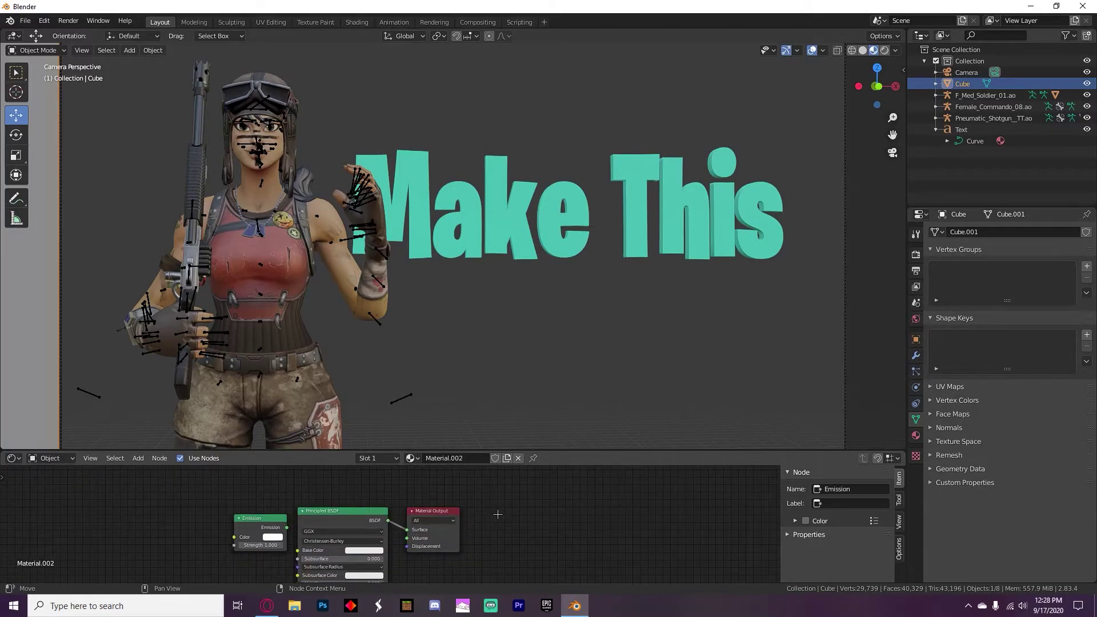
scroll(459, 515, "up", 2)
mouse_move(341, 510)
left_mouse_down()
mouse_move(343, 571)
mouse_move(336, 517)
left_mouse_up()
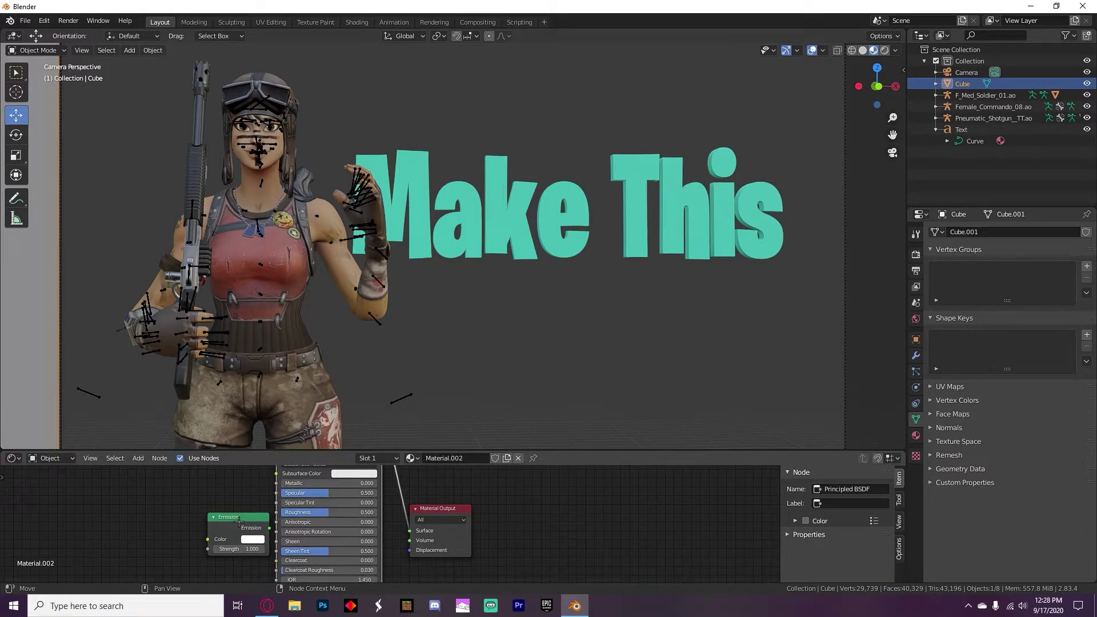
left_click_drag(239, 521, 475, 470)
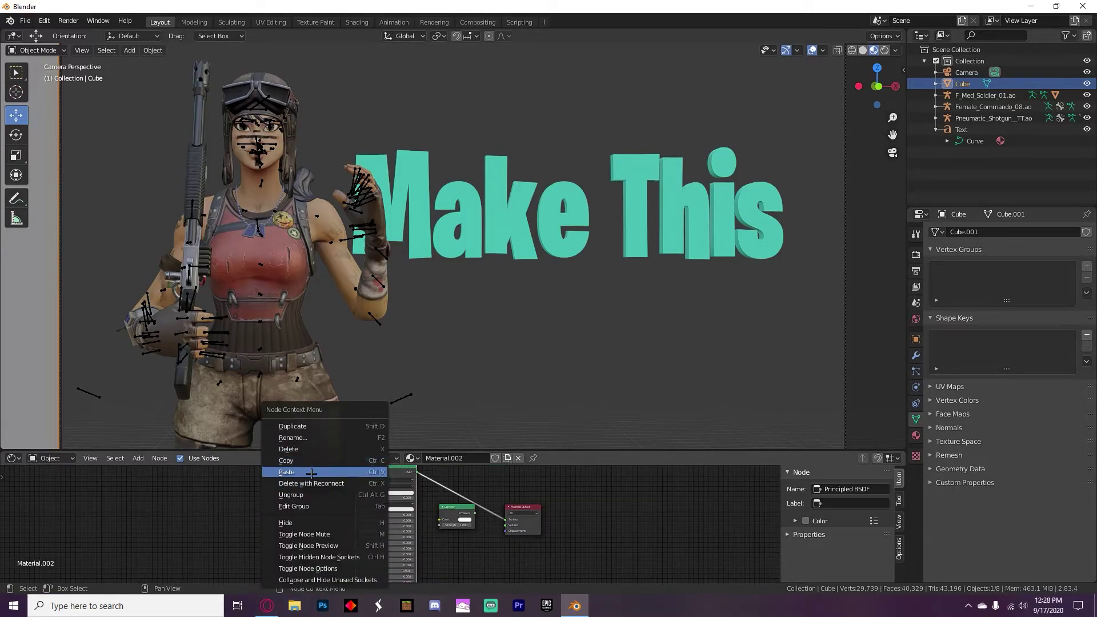
left_click(288, 449)
scroll(418, 488, "up", 2)
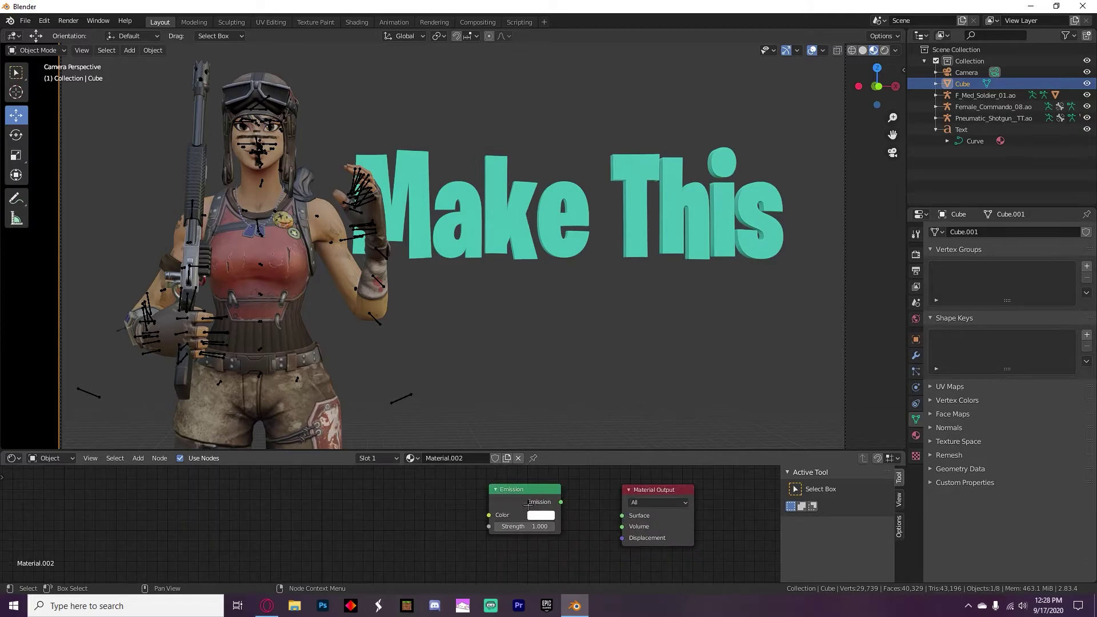
left_click_drag(560, 502, 622, 516)
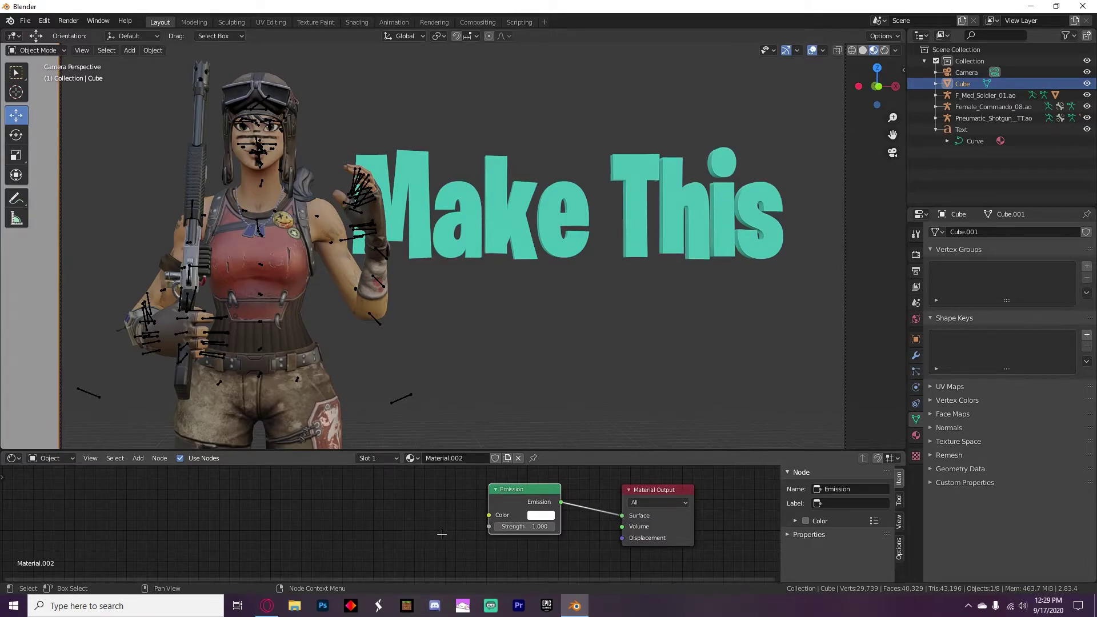
- Set the slab's emission strength to 5, check it briefly in rendered shading, and shrink the shader editor again
mouse_move(262, 605)
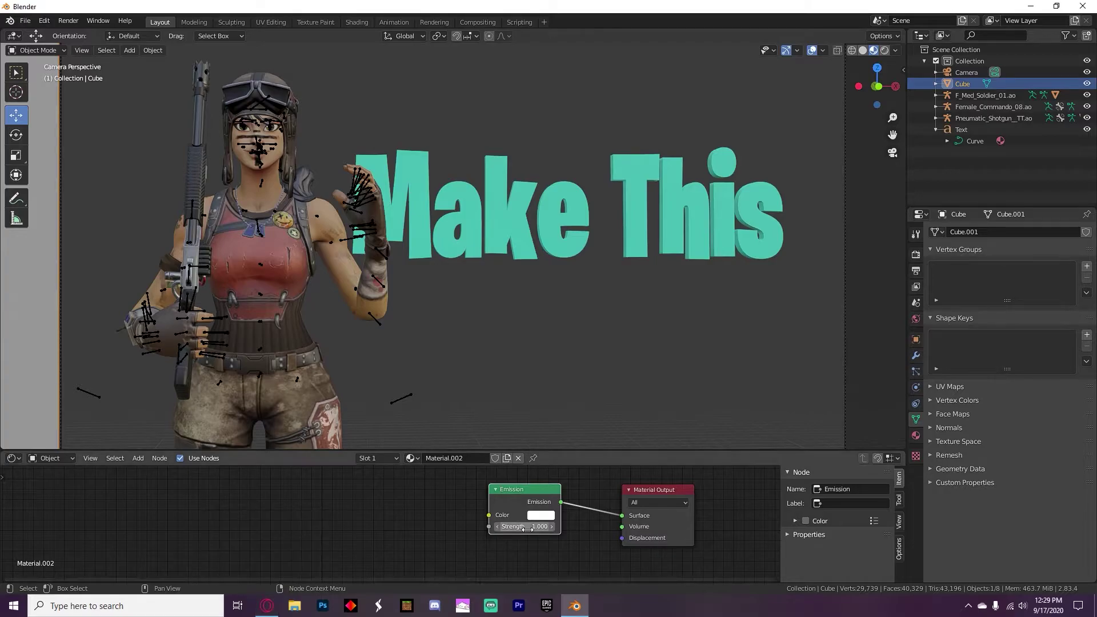
left_click(528, 526)
key("Return")
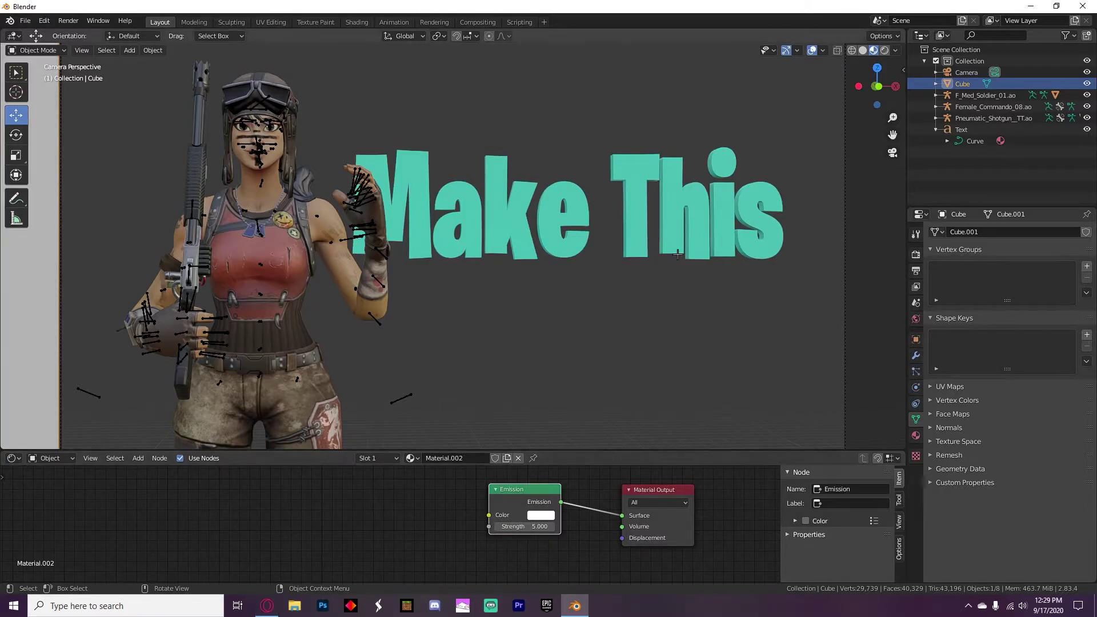
left_click(884, 50)
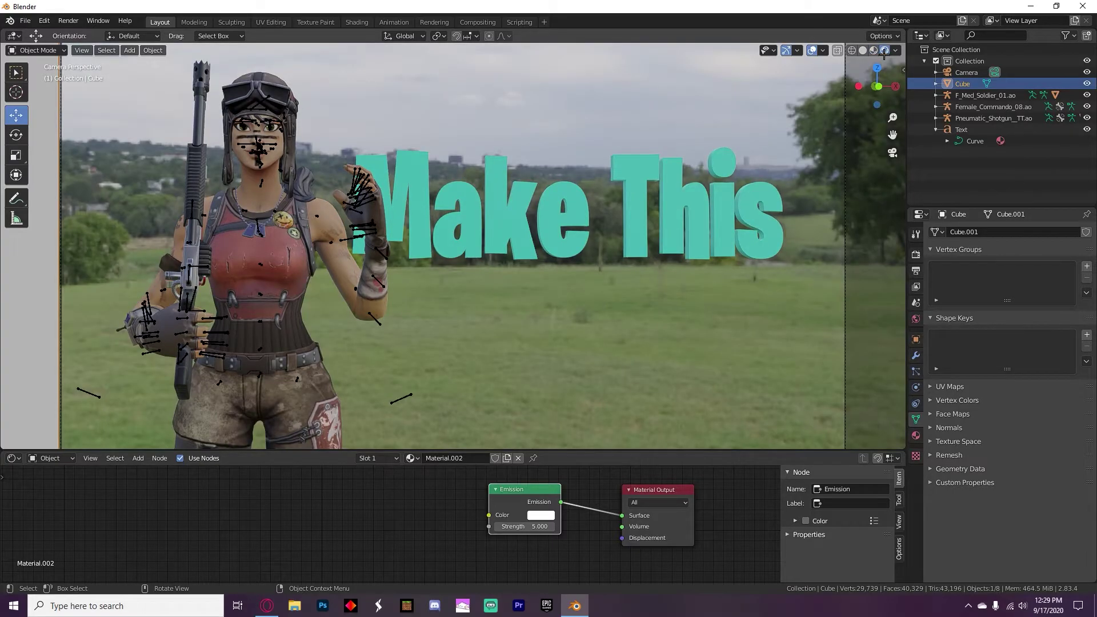
left_click(874, 51)
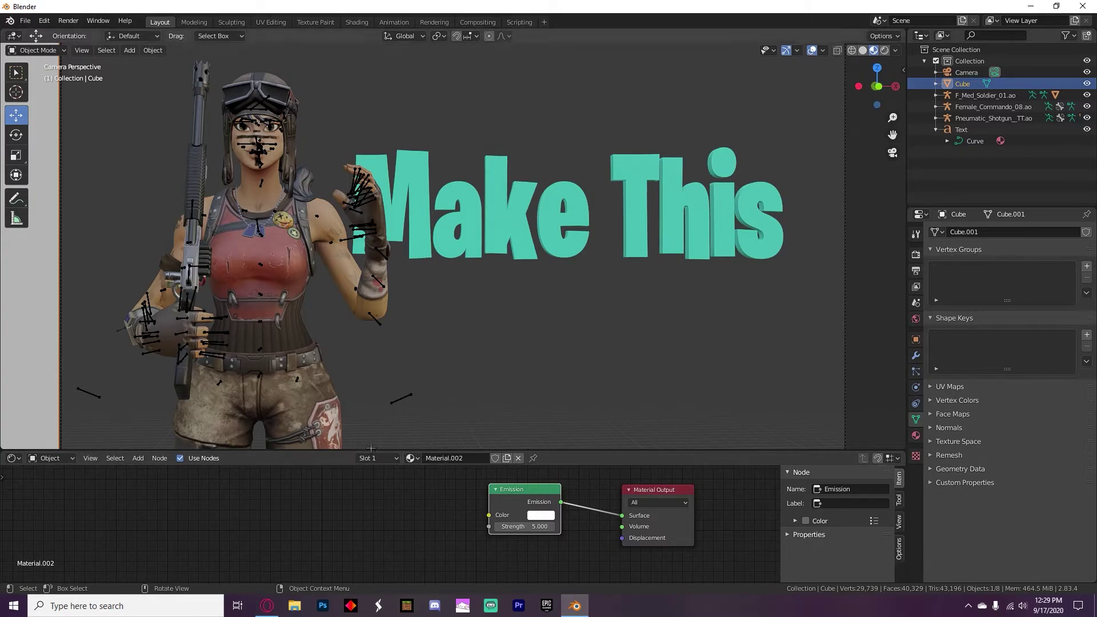
left_click_drag(368, 449, 368, 568)
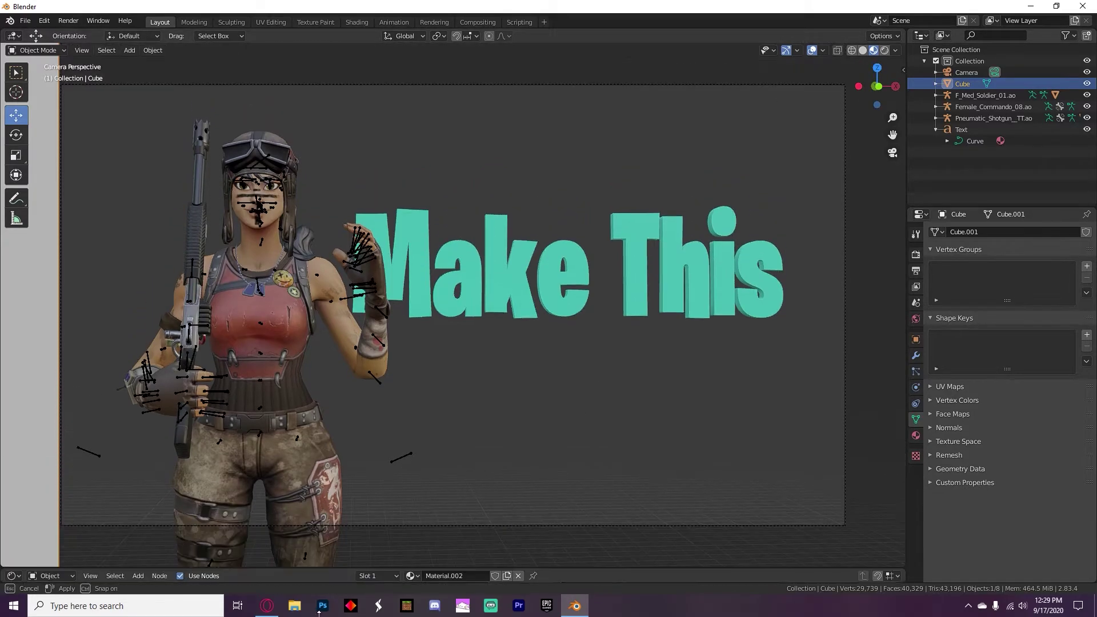
- Duplicate the glowing slab and move the copy along X to the opposite edge of the camera frame, checking through the camera
scroll(186, 300, "down", 4)
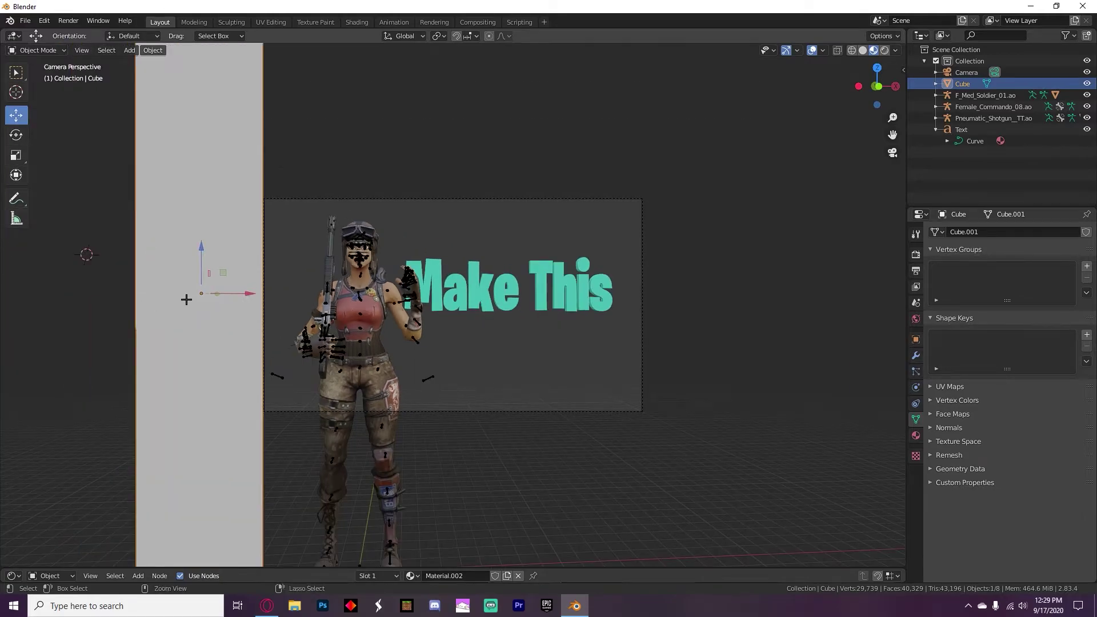
key("ctrl+c")
key("ctrl+v")
left_click_drag(236, 293, 743, 370)
left_click(892, 152)
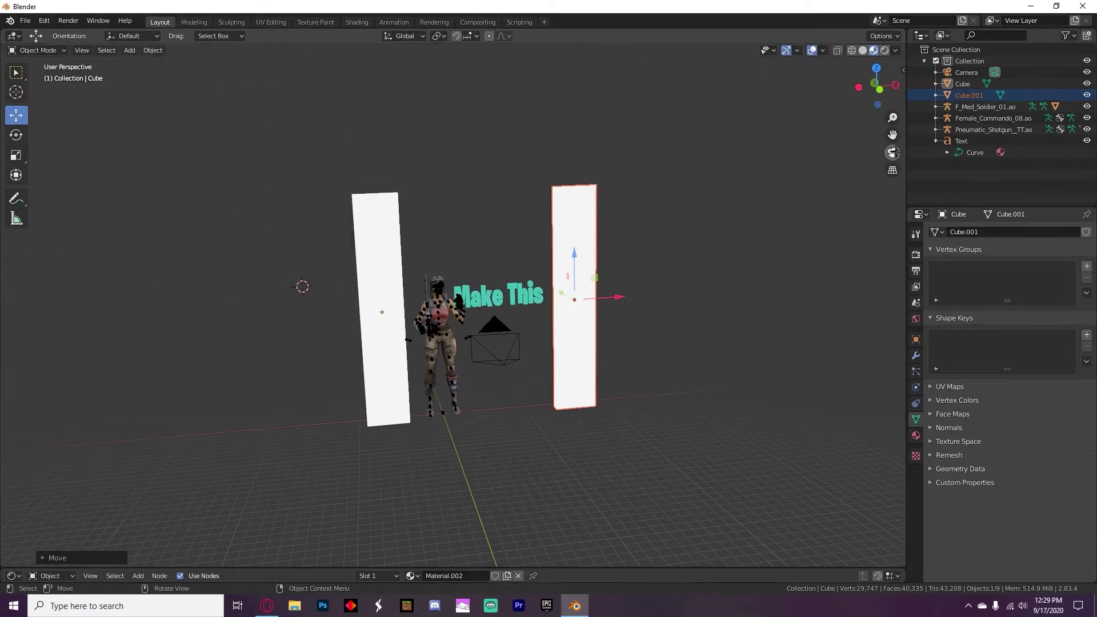
left_click(892, 152)
scroll(762, 177, "up", 3)
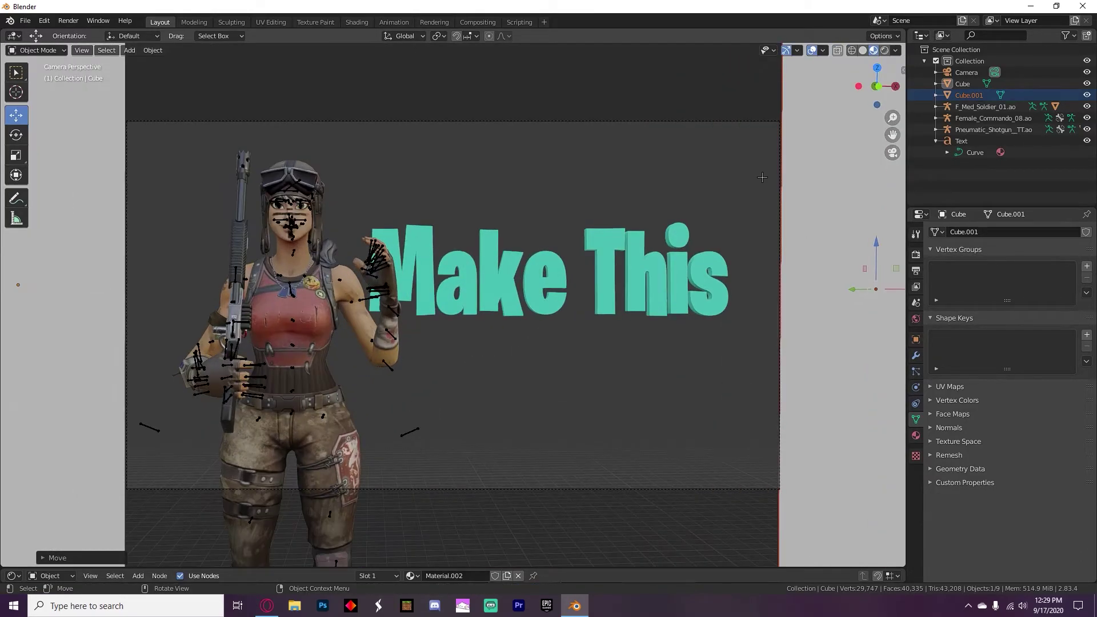
scroll(761, 177, "up", 2)
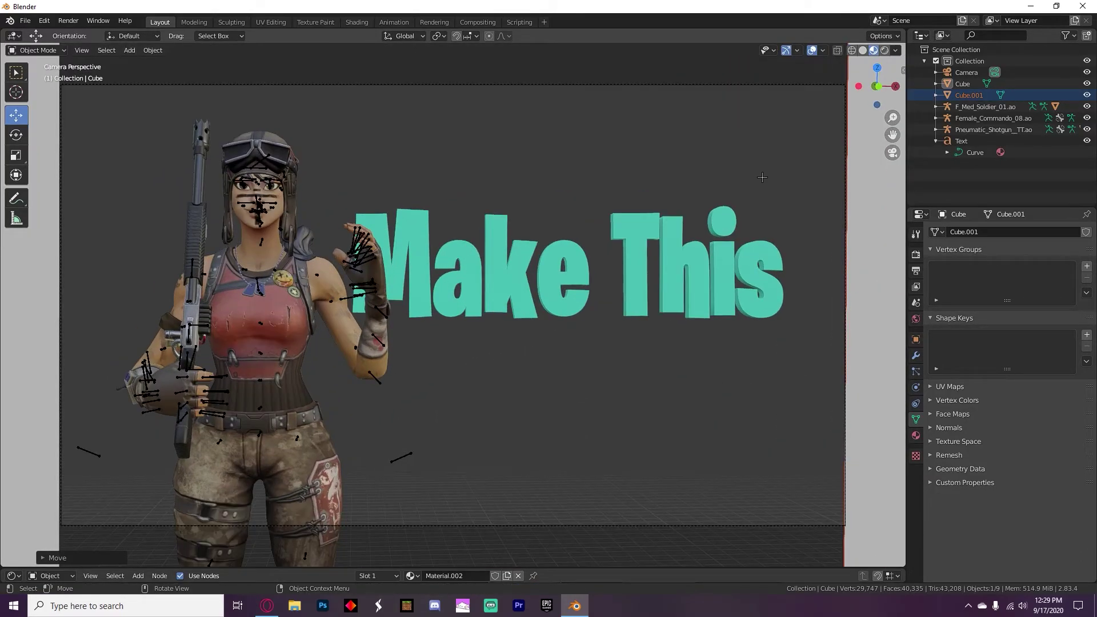
- Deselect the copied slab, examine the lighting in rendered shading, and return to material preview
left_click(759, 177)
scroll(720, 176, "up", 1)
scroll(708, 175, "down", 1)
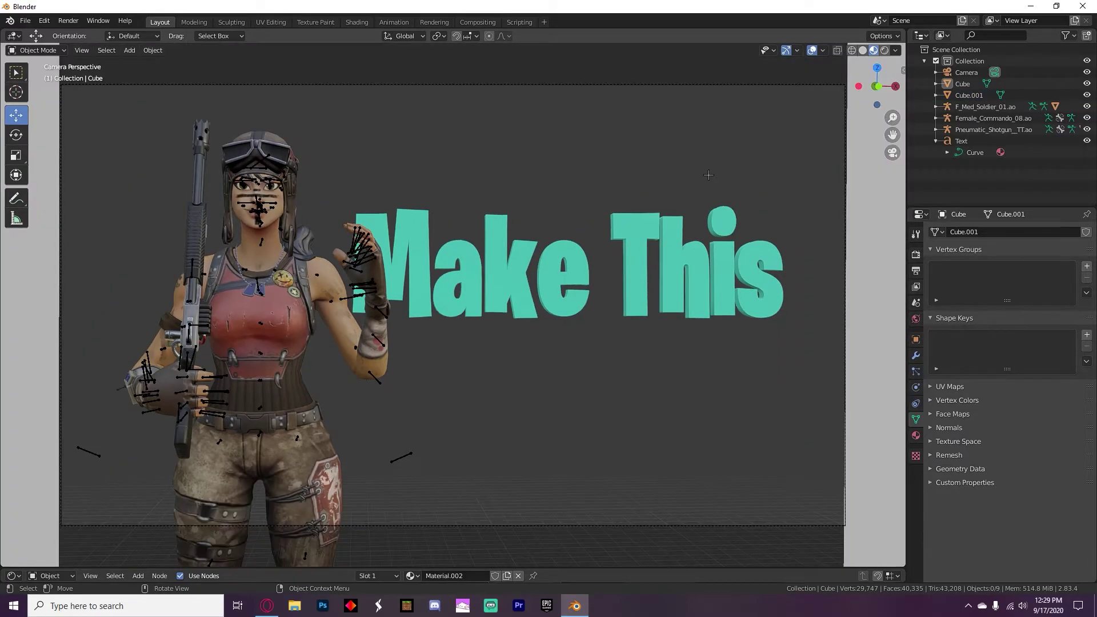
left_click(884, 50)
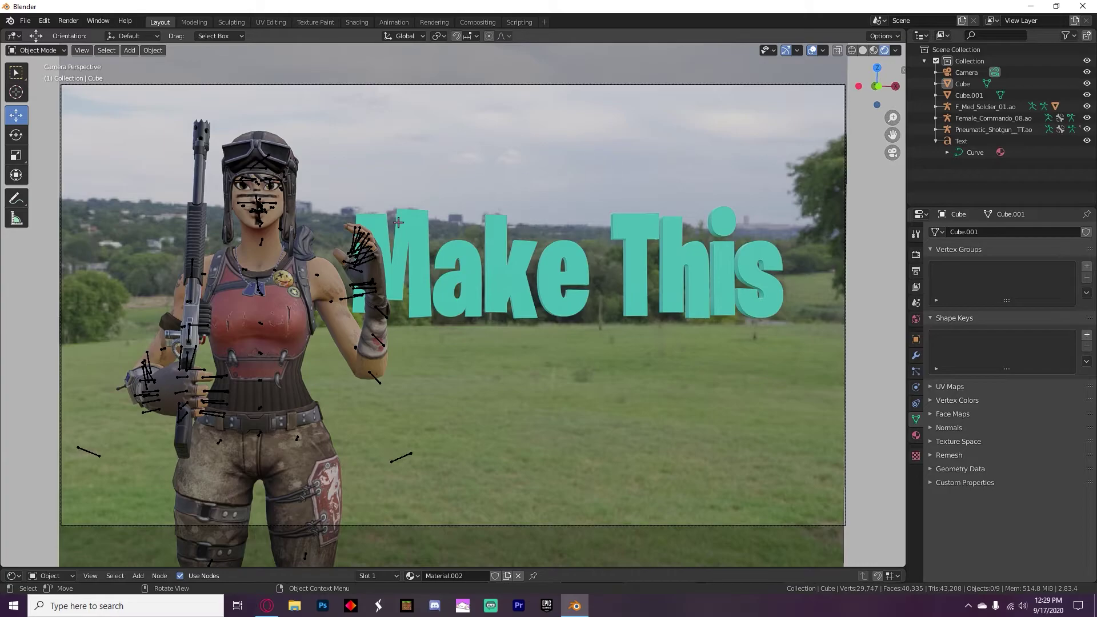
left_click(872, 51)
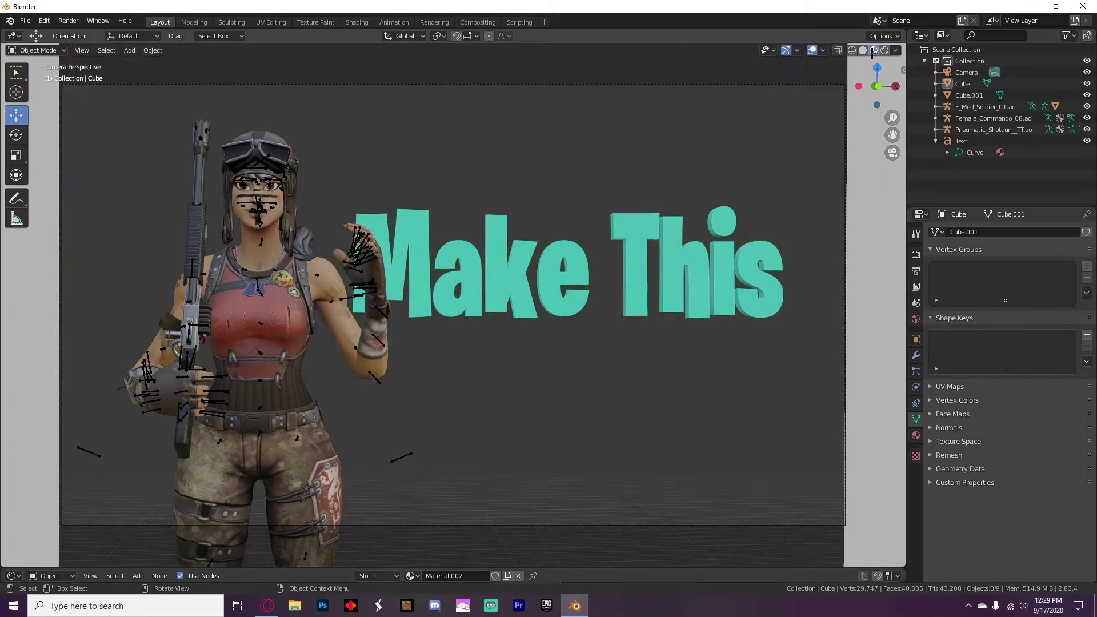
- Set the scene's render engine to Cycles with GPU Compute as the device
left_click(915, 255)
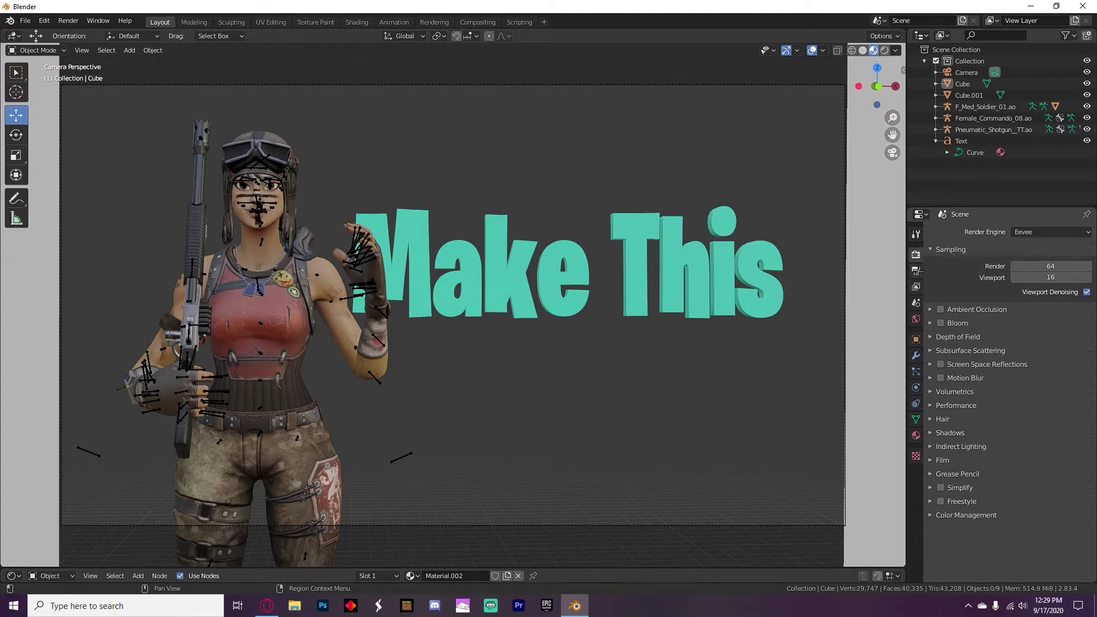
left_click(1029, 232)
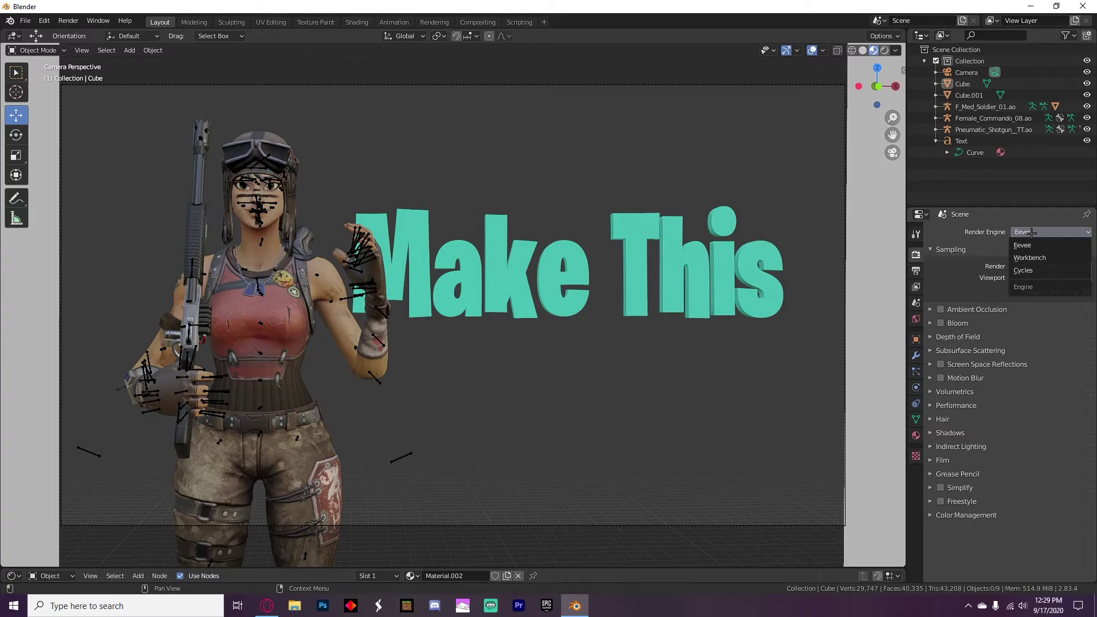
left_click(1023, 272)
left_click(1035, 261)
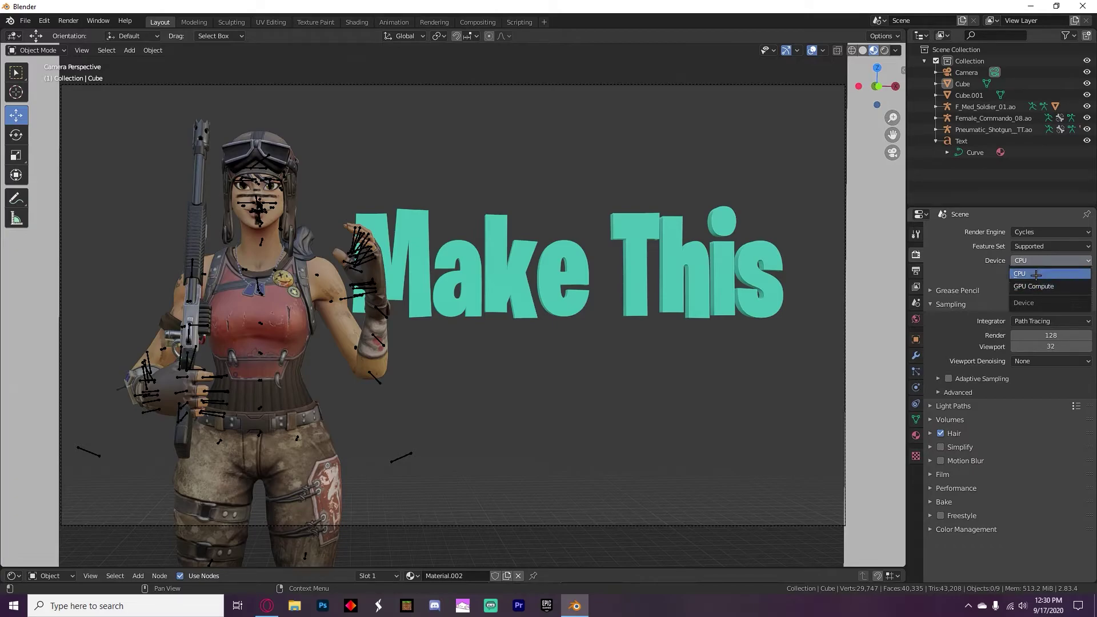
left_click(1034, 286)
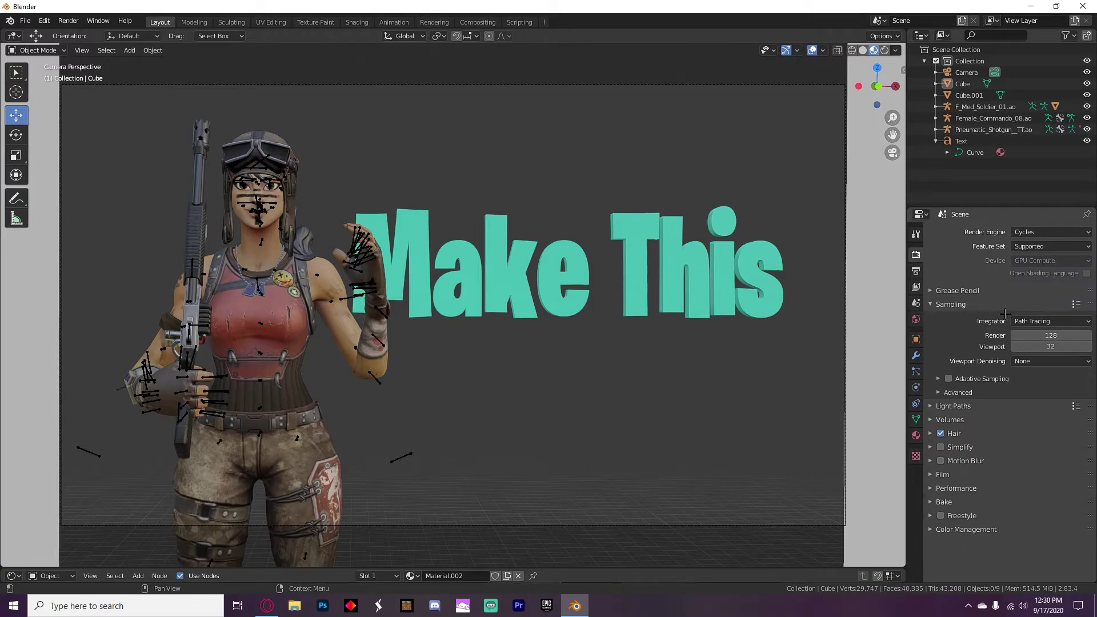
- Set the Cycles render sample count to 900
left_click(1036, 336)
left_click(1002, 339)
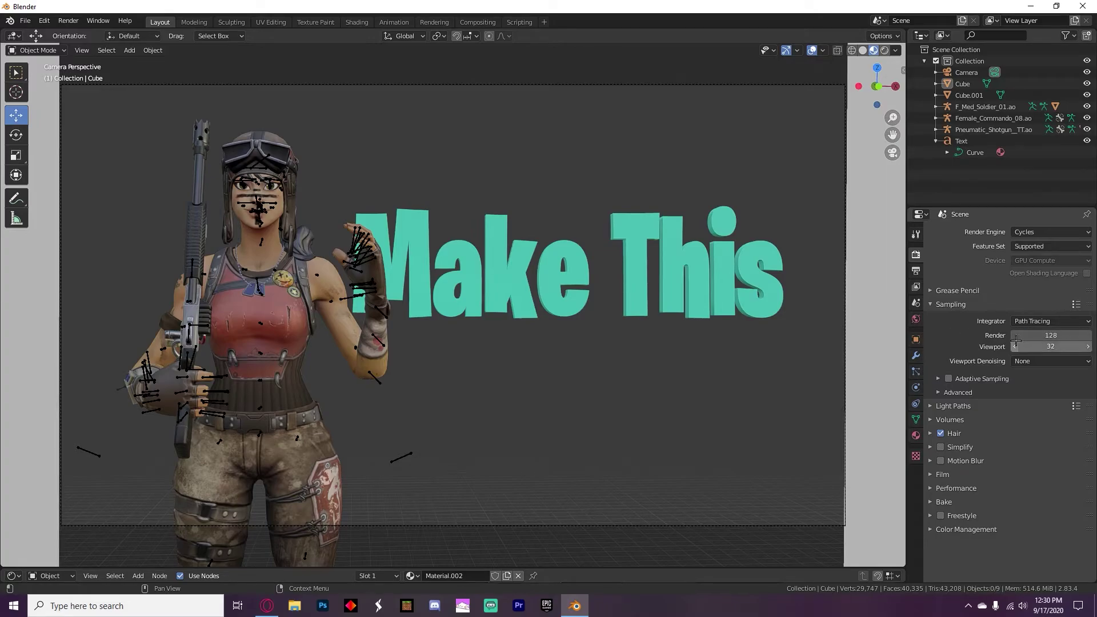
left_click(1057, 333)
type("900")
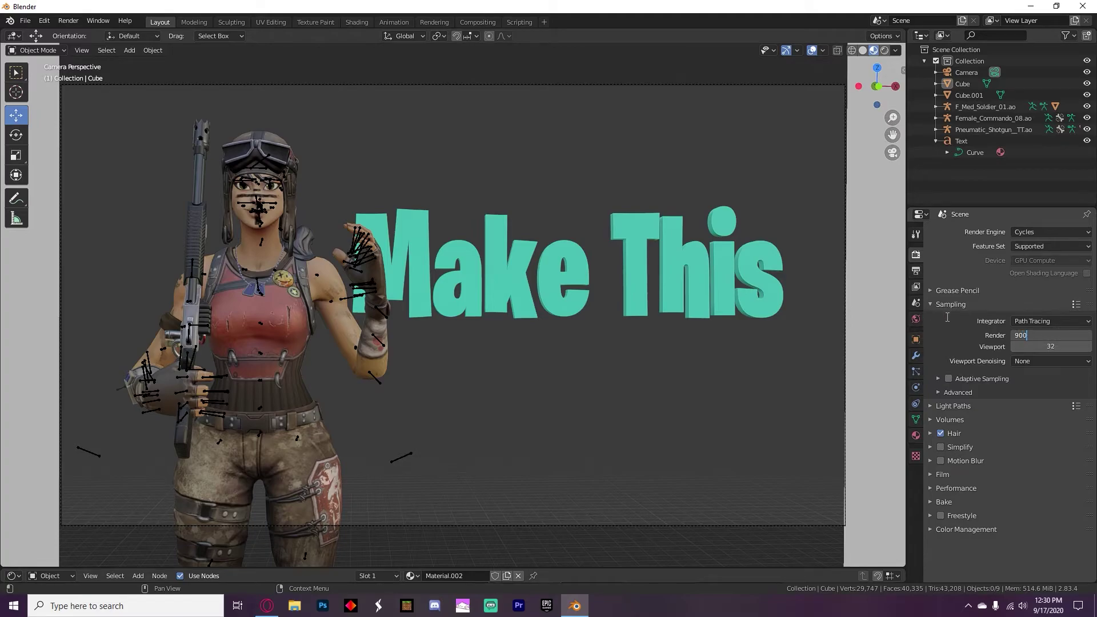
key("Return")
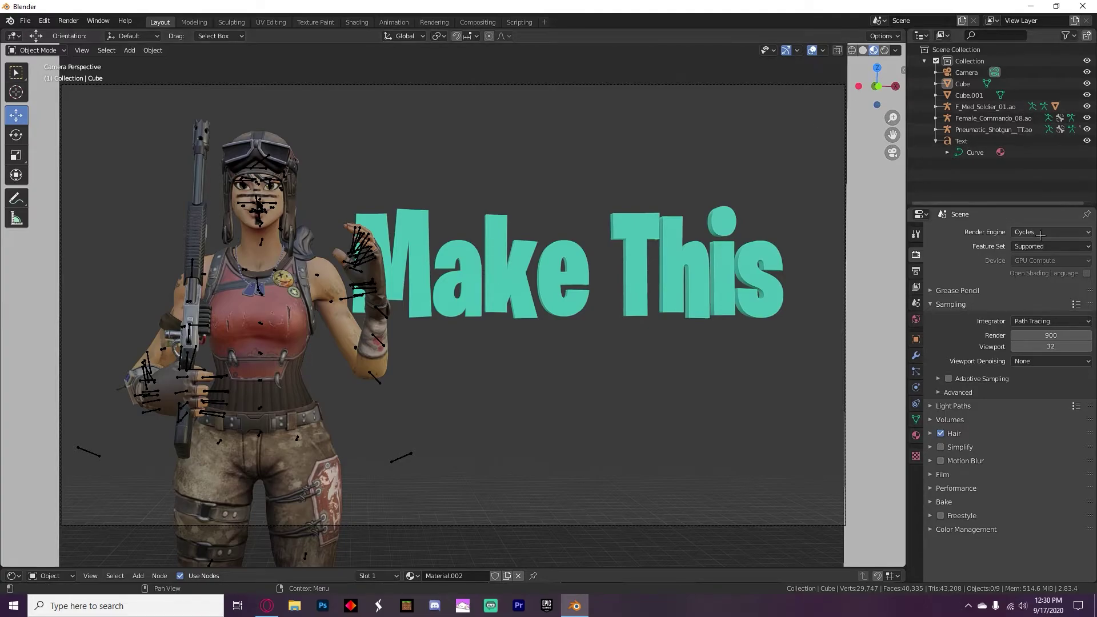
- Enable the transparent film background, preview it briefly in rendered shading, and return to material preview
left_click(930, 475)
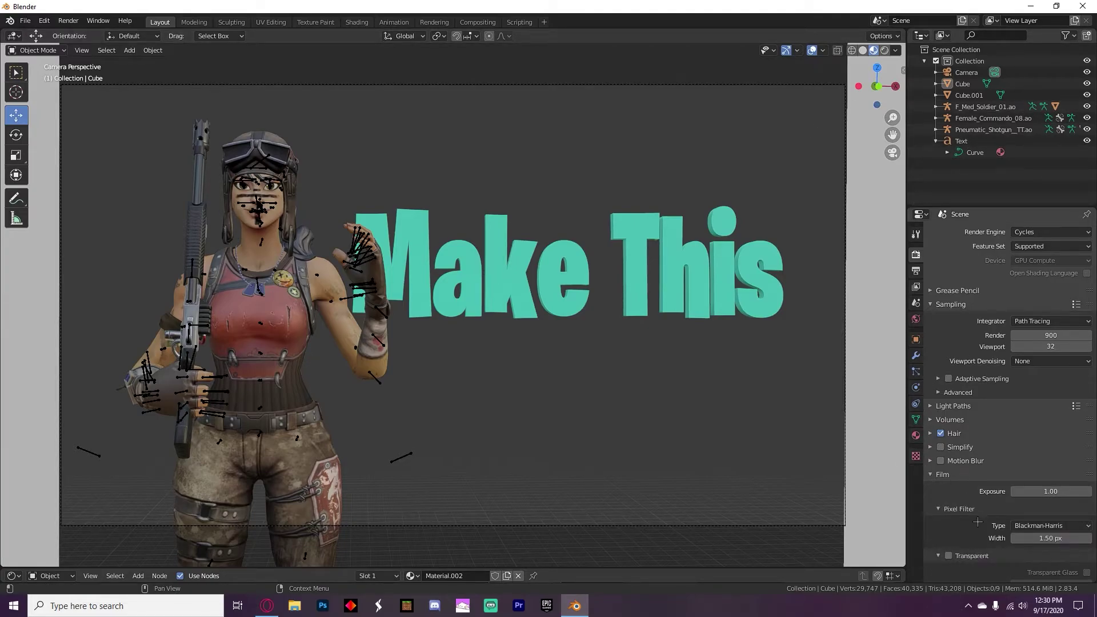
scroll(954, 542, "down", 1)
left_click(948, 532)
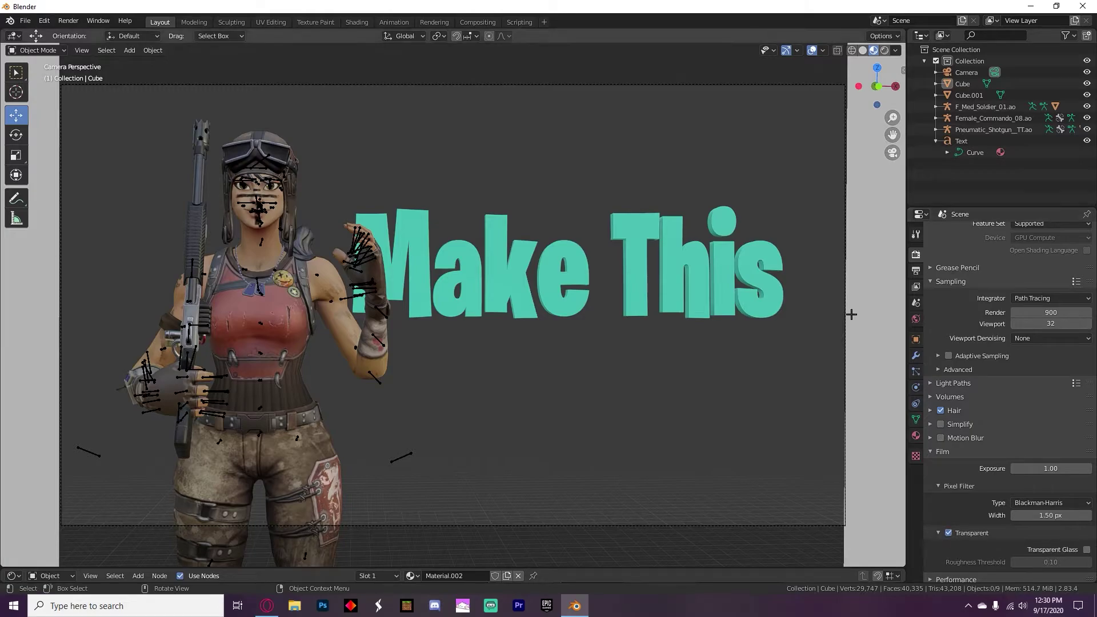
left_click(884, 50)
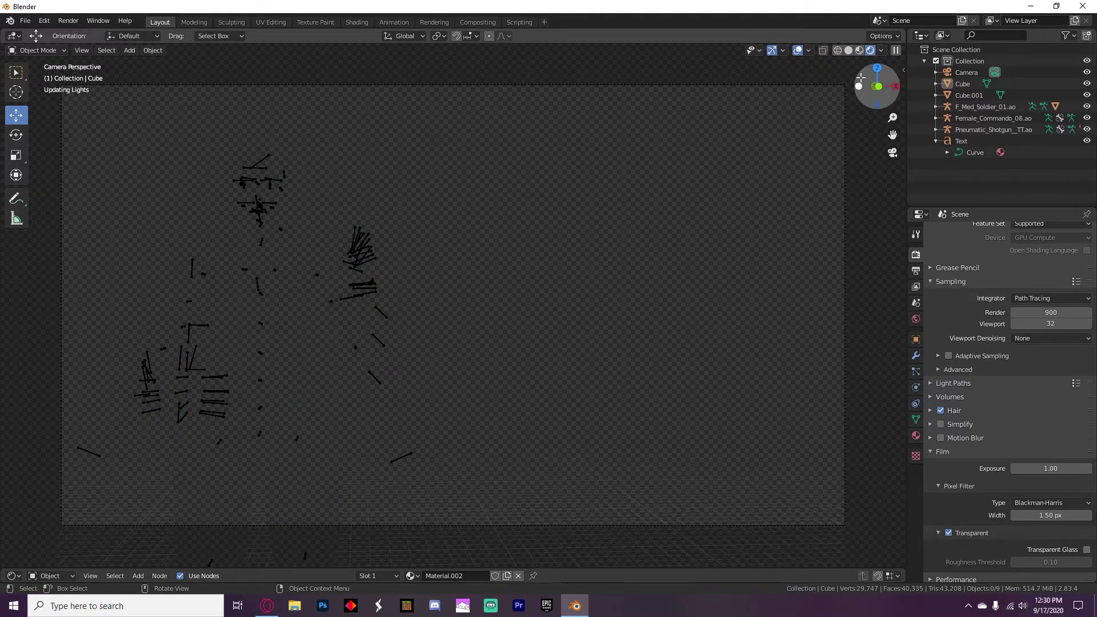
left_click(859, 50)
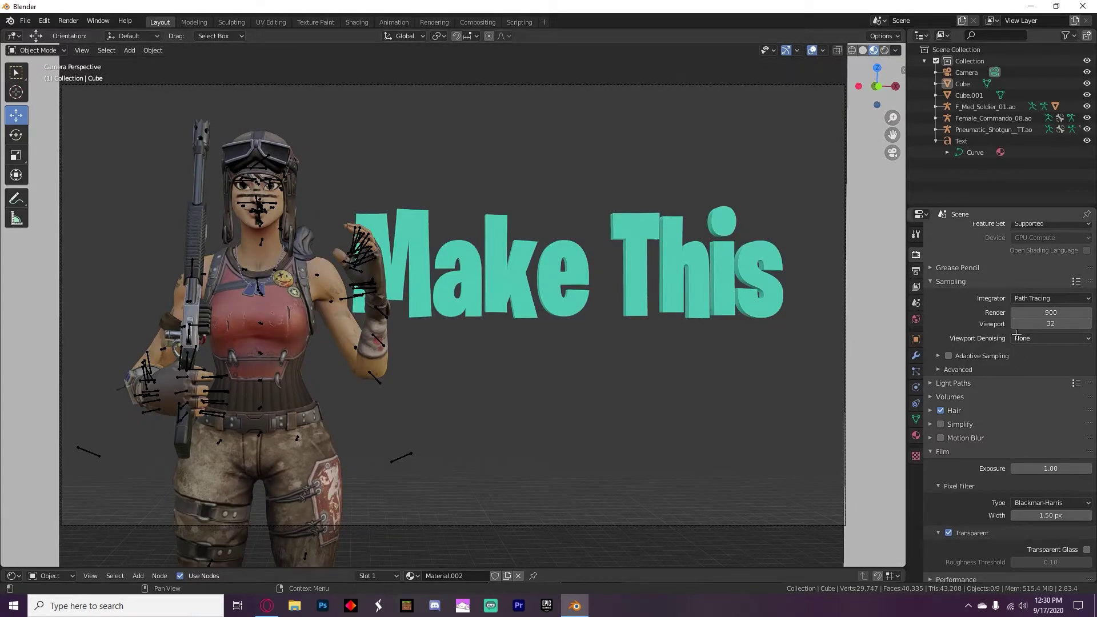
- Render the camera view as a still image
scroll(1007, 342, "down", 2)
scroll(1006, 342, "up", 3)
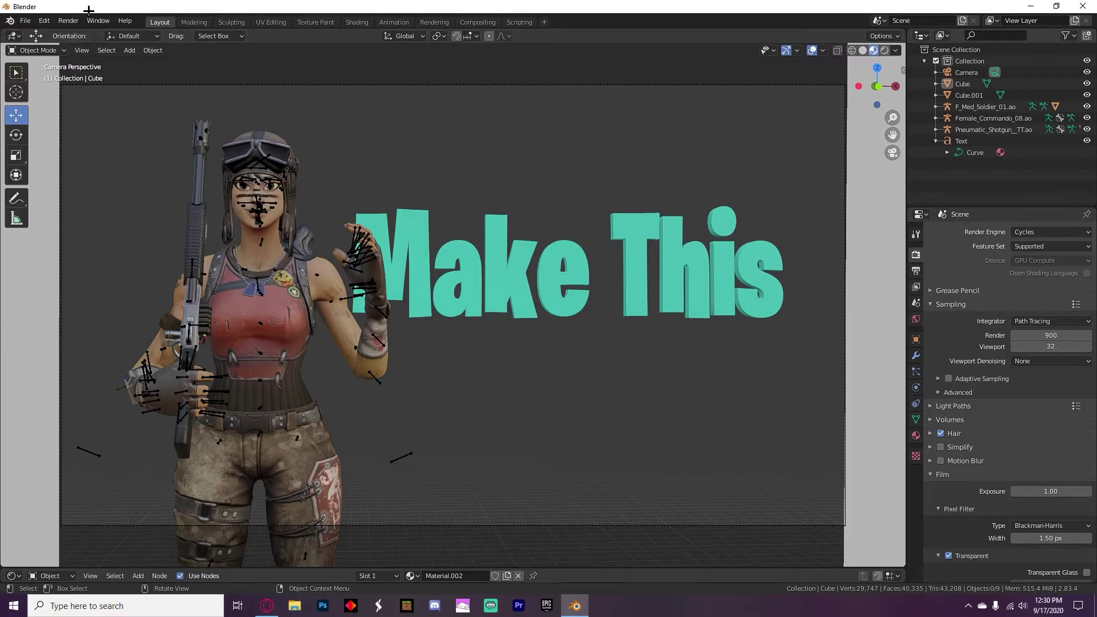
left_click(69, 20)
left_click(78, 33)
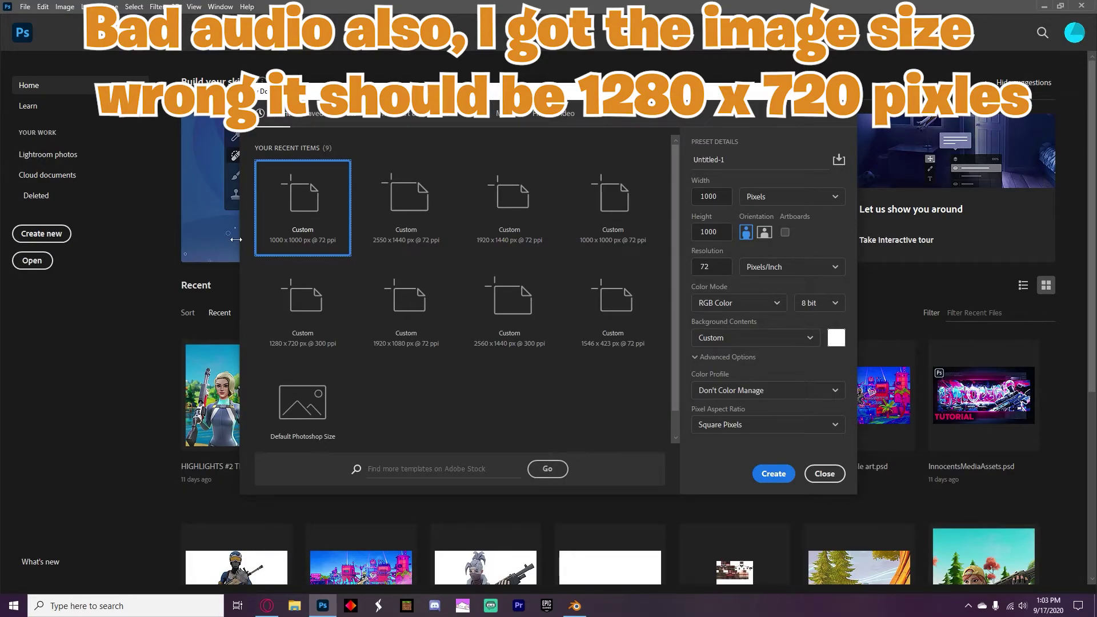
- Switch to Photoshop and create a new 1000 × 1000 px RGB document at 72 pixels/inch
left_click(772, 475)
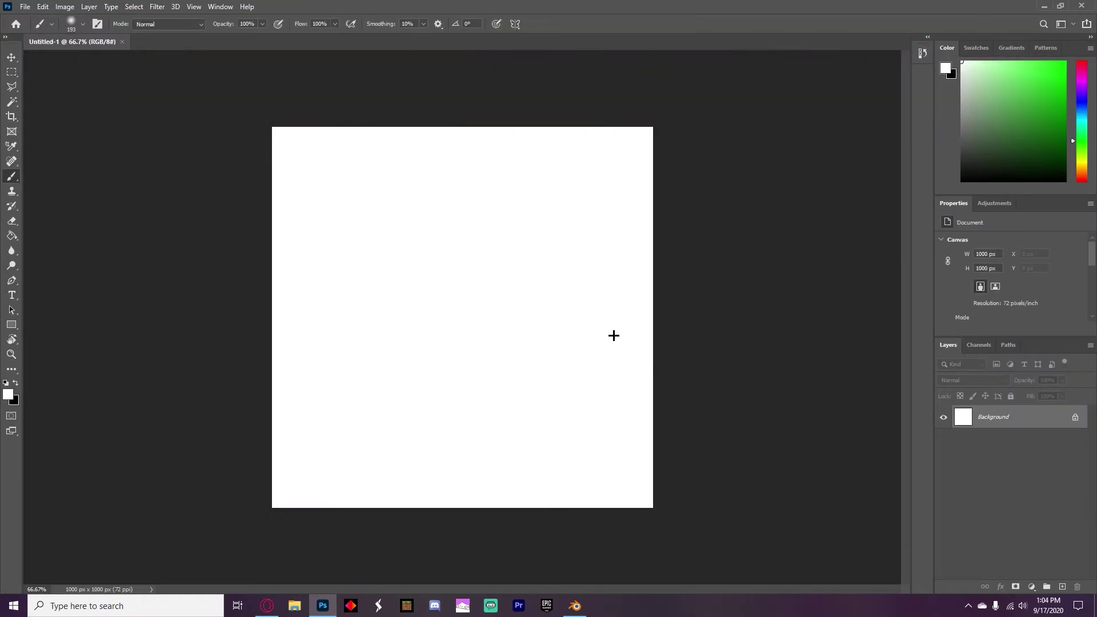
left_click(25, 7)
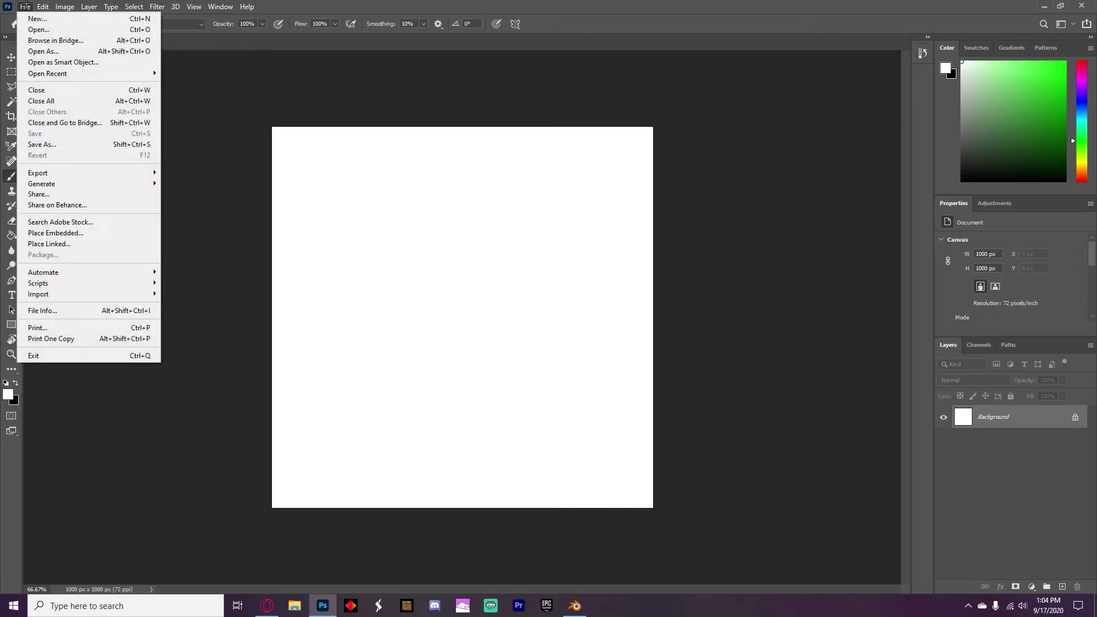
left_click(225, 386)
- Switch to the browser and open the Backgrounds folder of the shared 3D assets pack in Google Drive
left_click(267, 605)
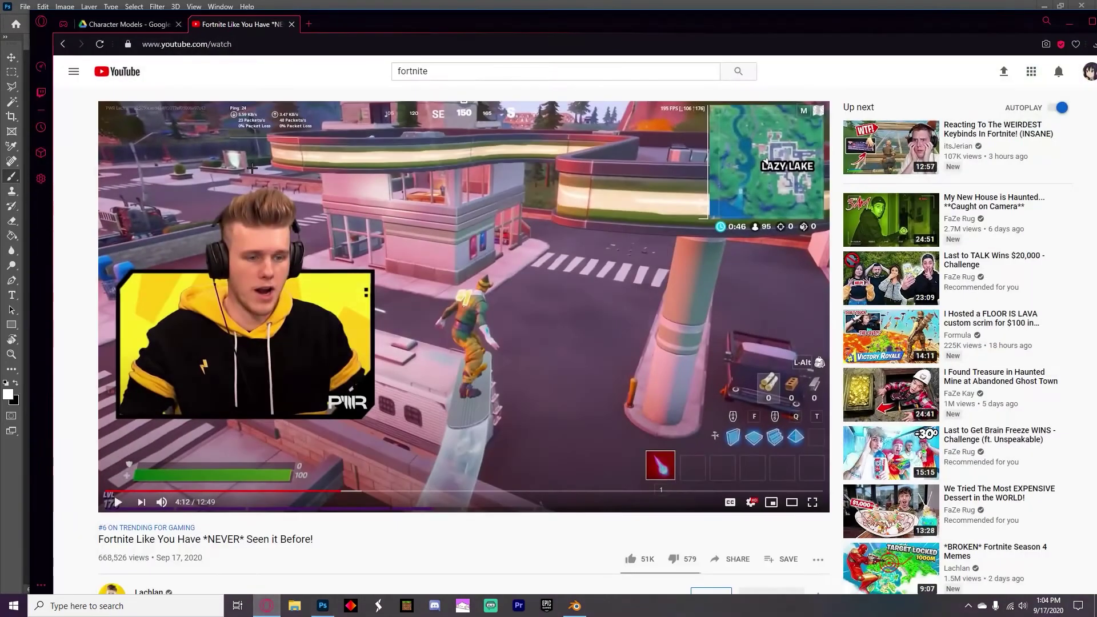
left_click(118, 30)
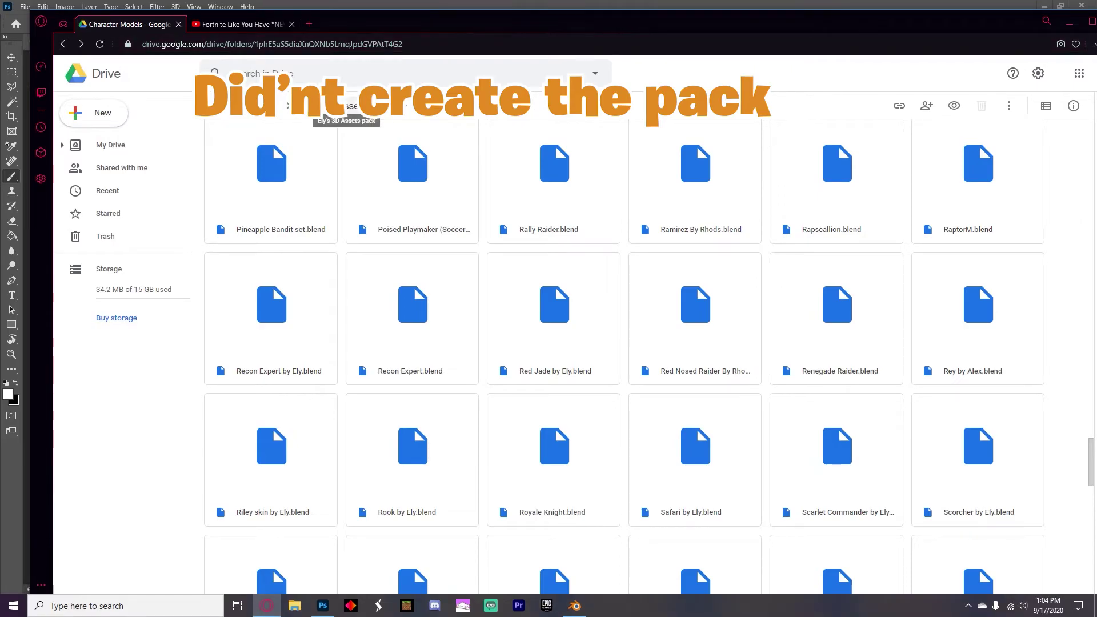
left_click(337, 107)
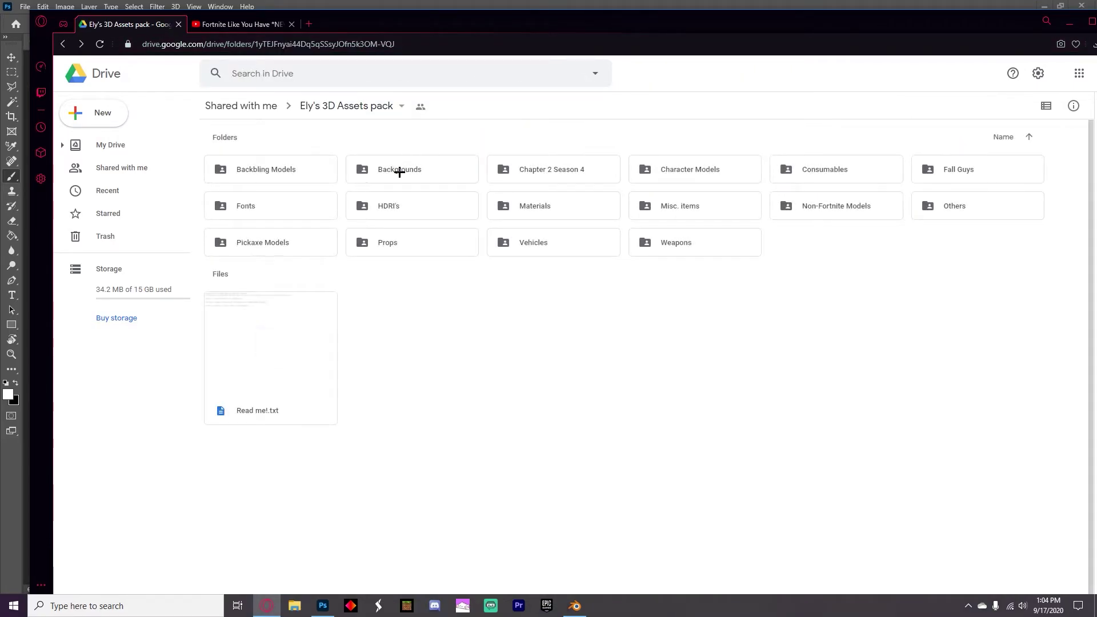
double_click(400, 171)
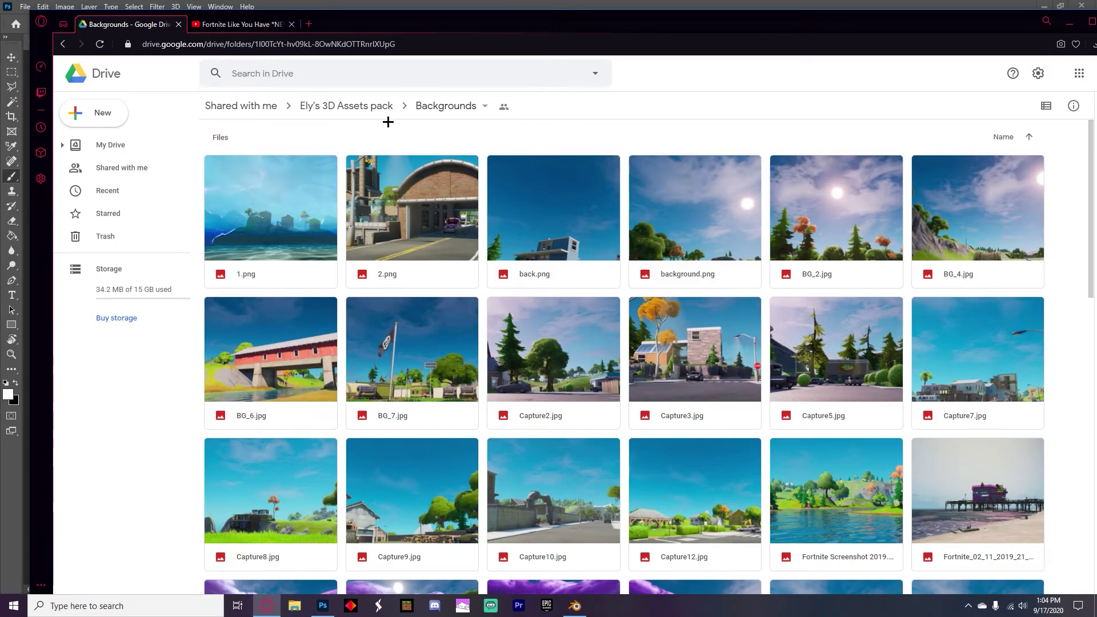
- Preview the red covered bridge image BG_6.jpg, download it, and minimize the browser
scroll(829, 364, "down", 1)
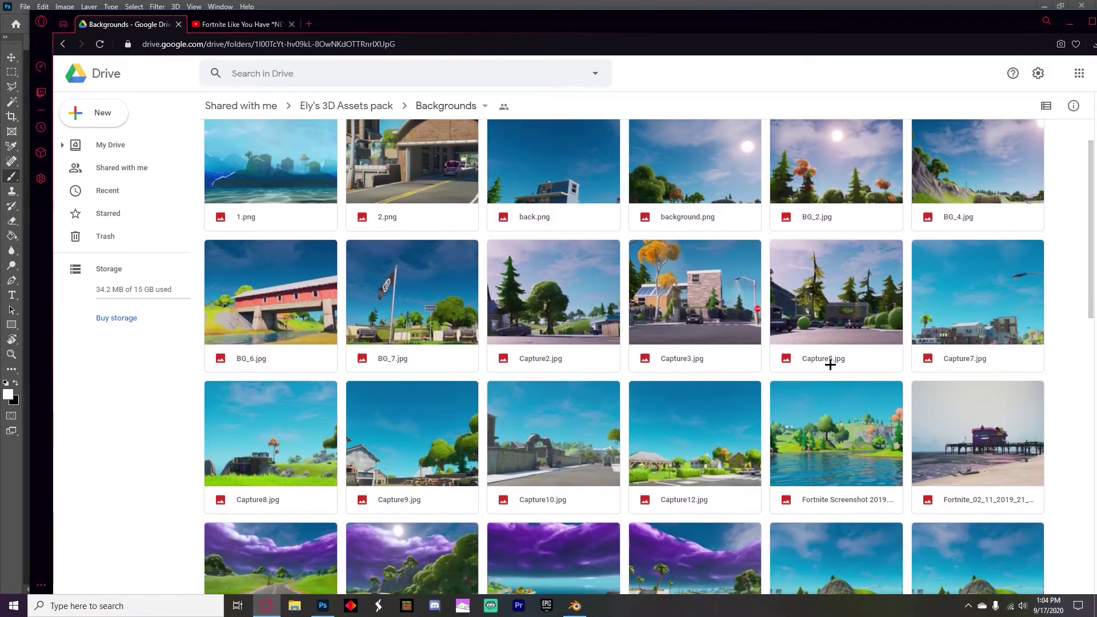
scroll(830, 364, "down", 1)
double_click(565, 370)
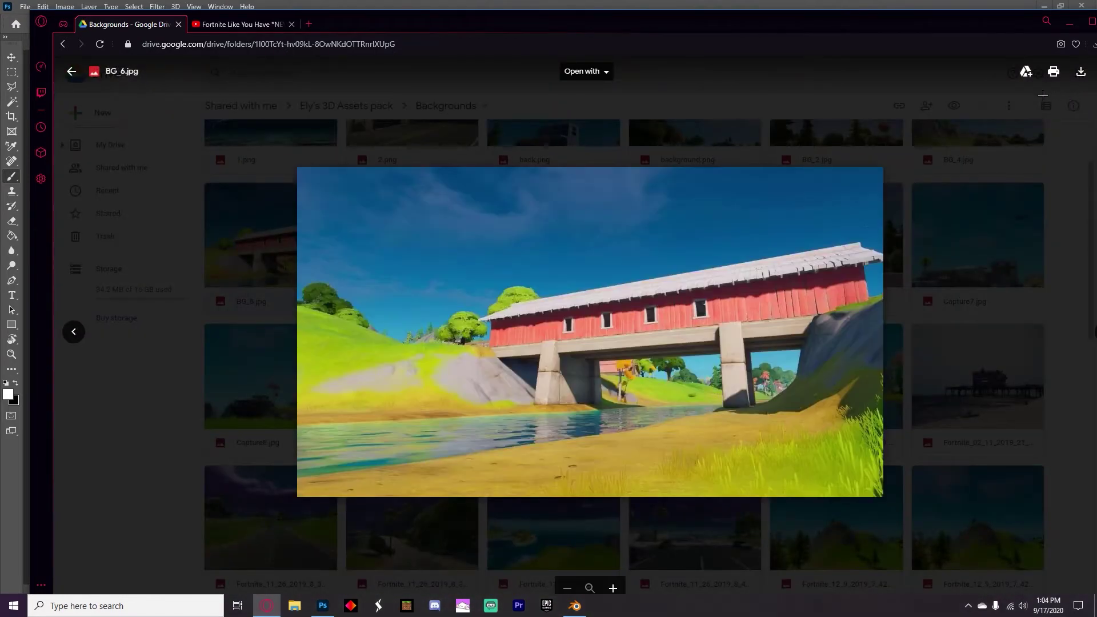
left_click(1074, 82)
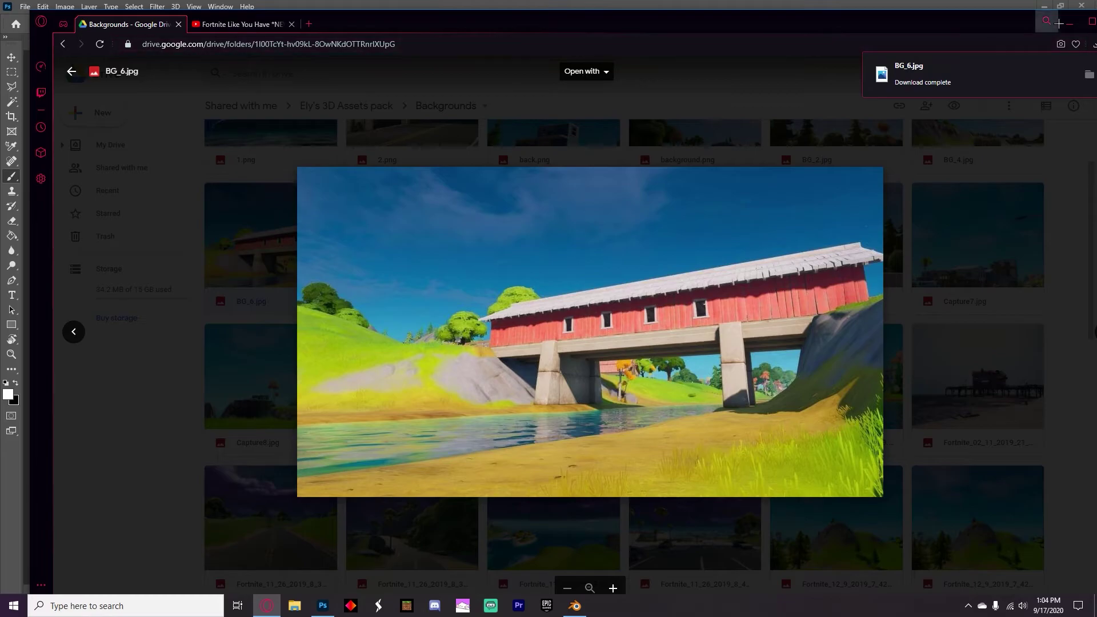
left_click(1069, 22)
- Open the downloaded BG_6.jpg in Photoshop
left_click(25, 6)
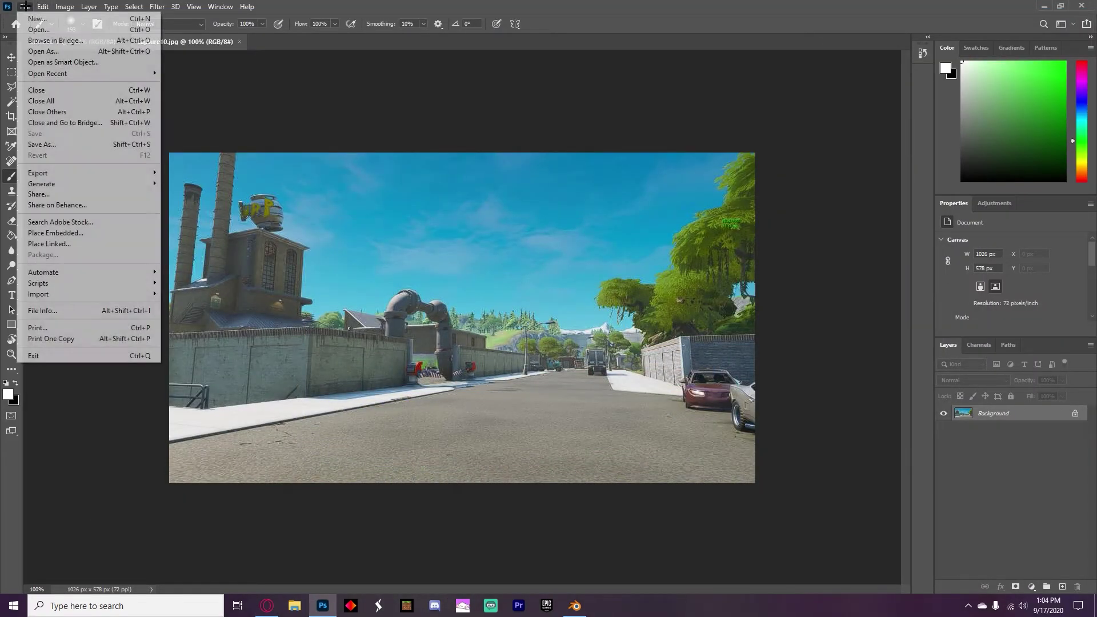
left_click(40, 30)
double_click(168, 99)
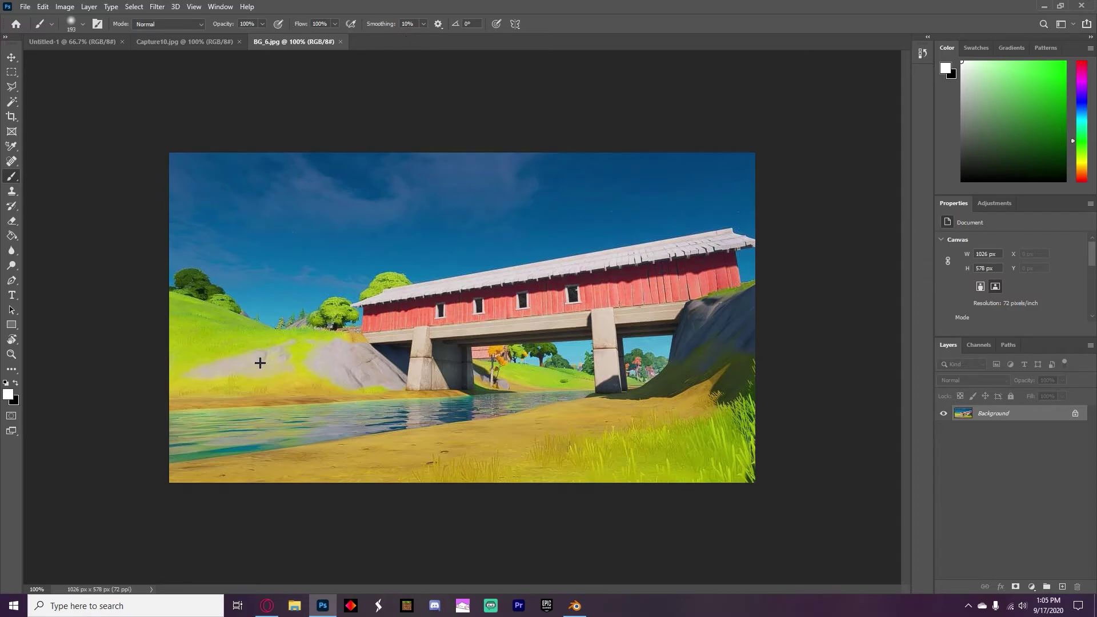
- Convert the BG_6.jpg background to a normal layer and copy it into the Untitled-1 document with the Move tool
key("v")
left_click_drag(369, 352, 312, 361)
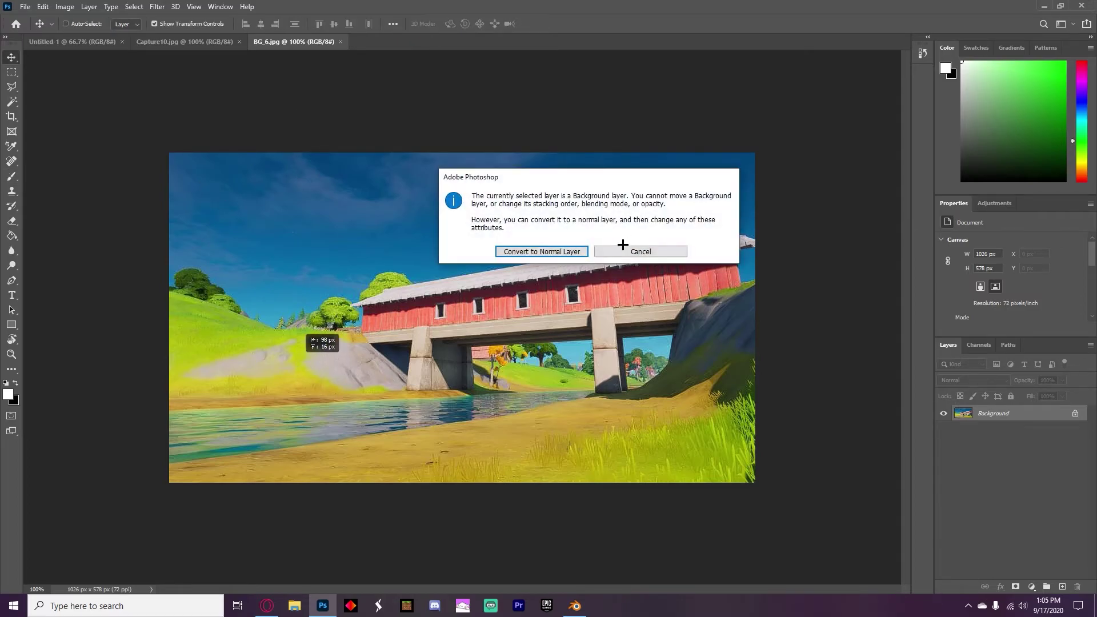
left_click(547, 254)
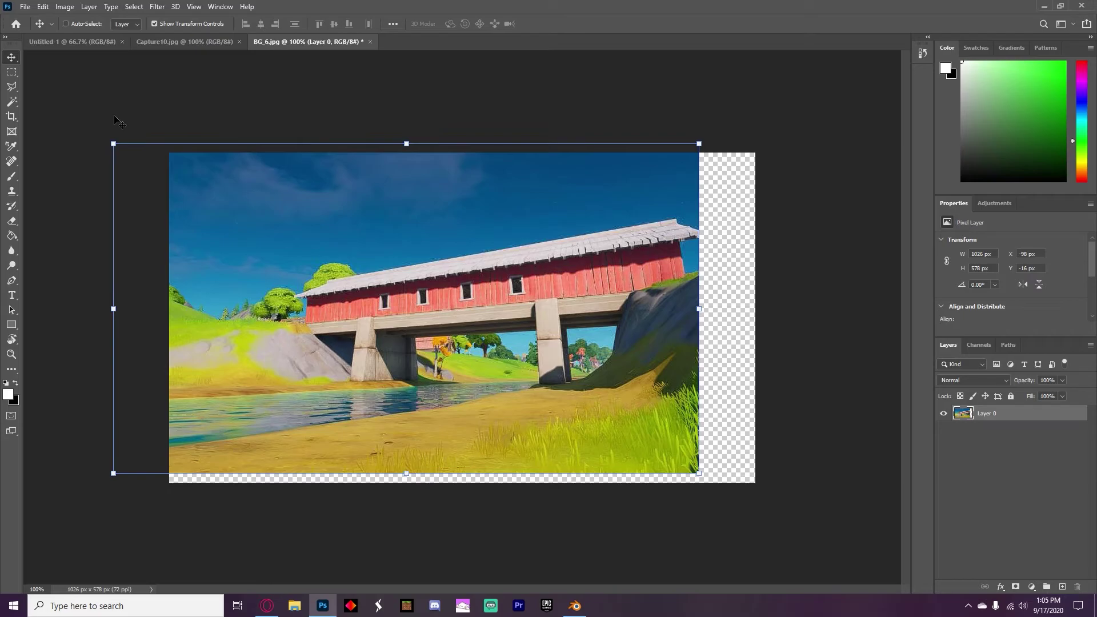
left_click_drag(116, 118, 396, 277)
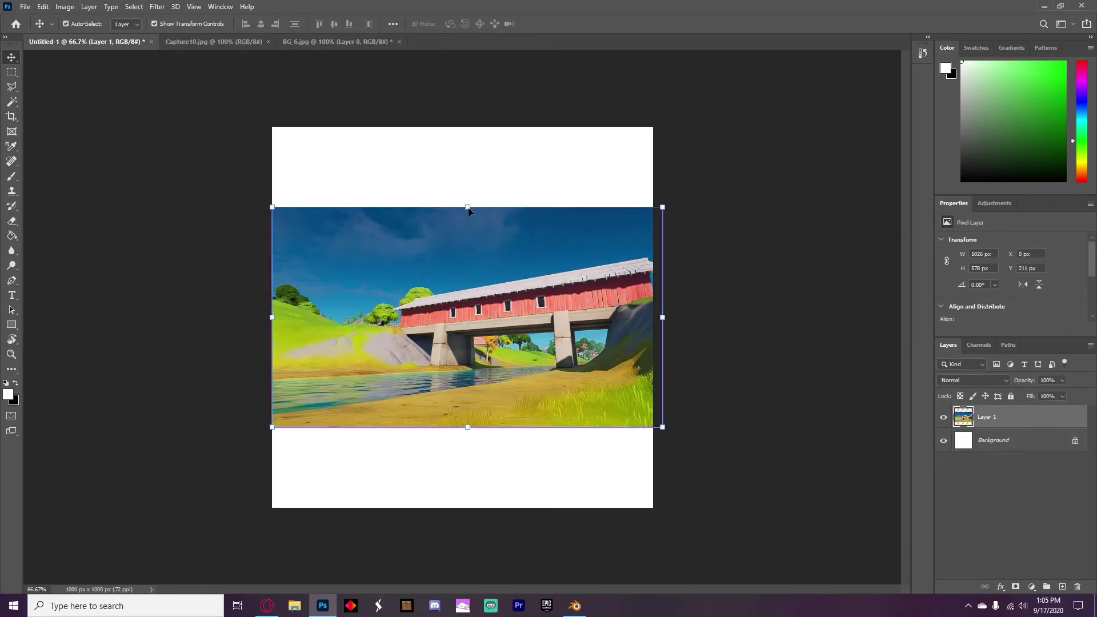
- Scale the bridge layer proportionally to 1776 × 1000 px so it fills the canvas height
left_click_drag(467, 206, 478, 127)
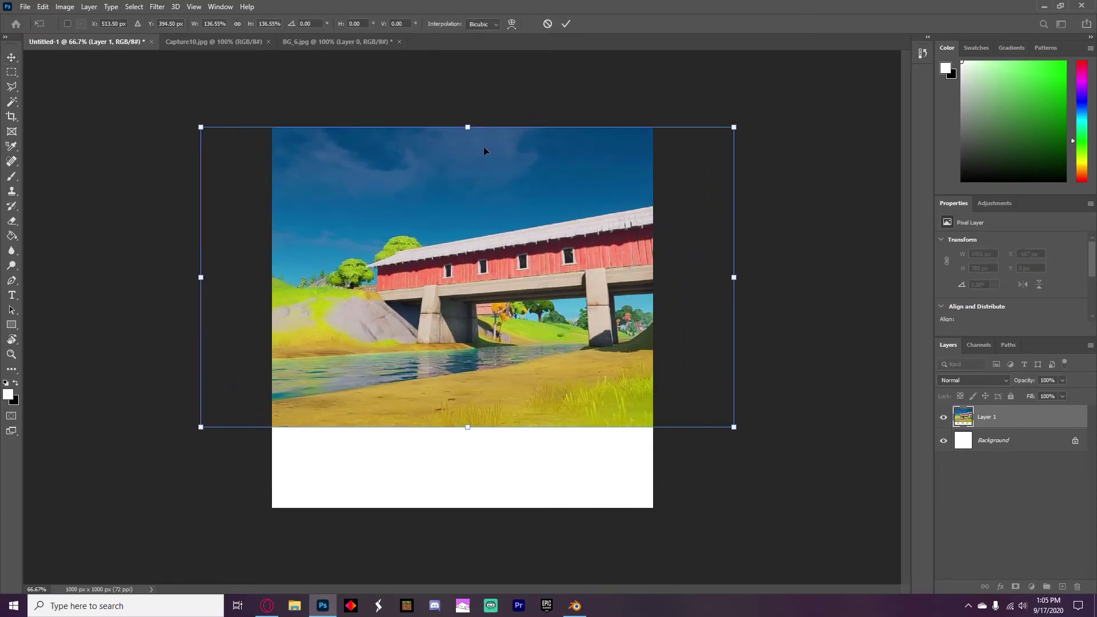
left_click_drag(468, 427, 470, 507)
key("Return")
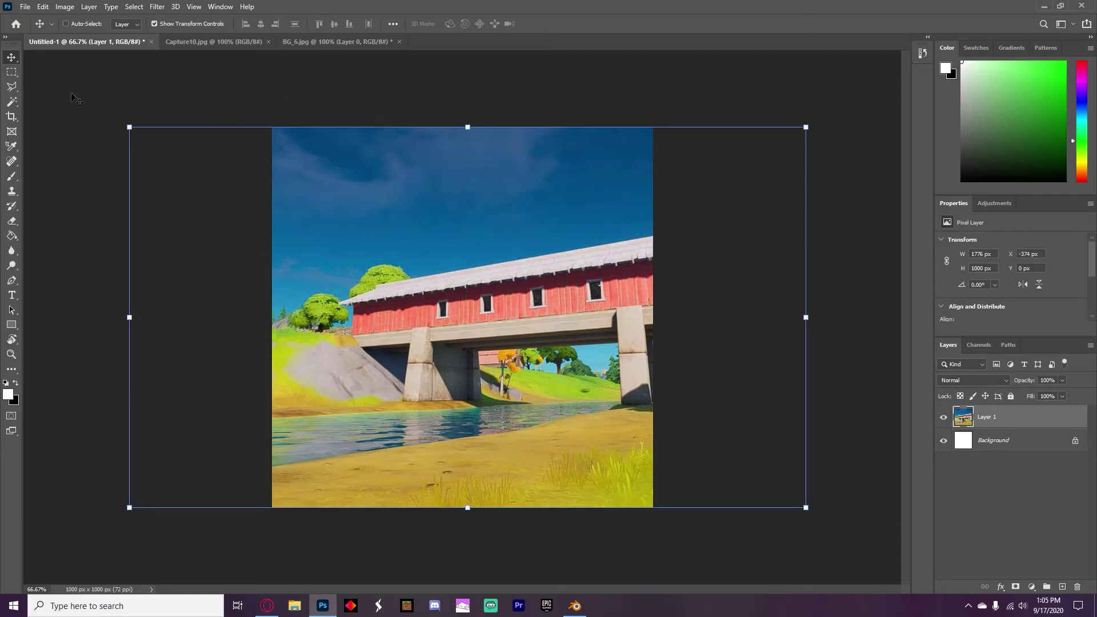
- Apply a Gaussian Blur to the bridge layer, keeping the preset radius
left_click(23, 6)
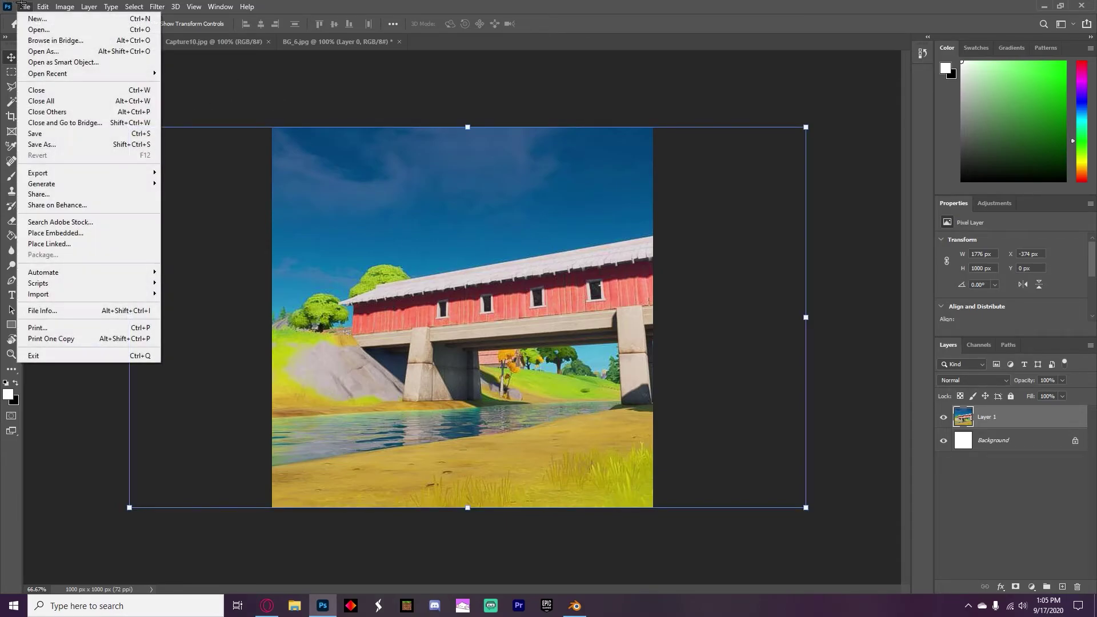
left_click(23, 5)
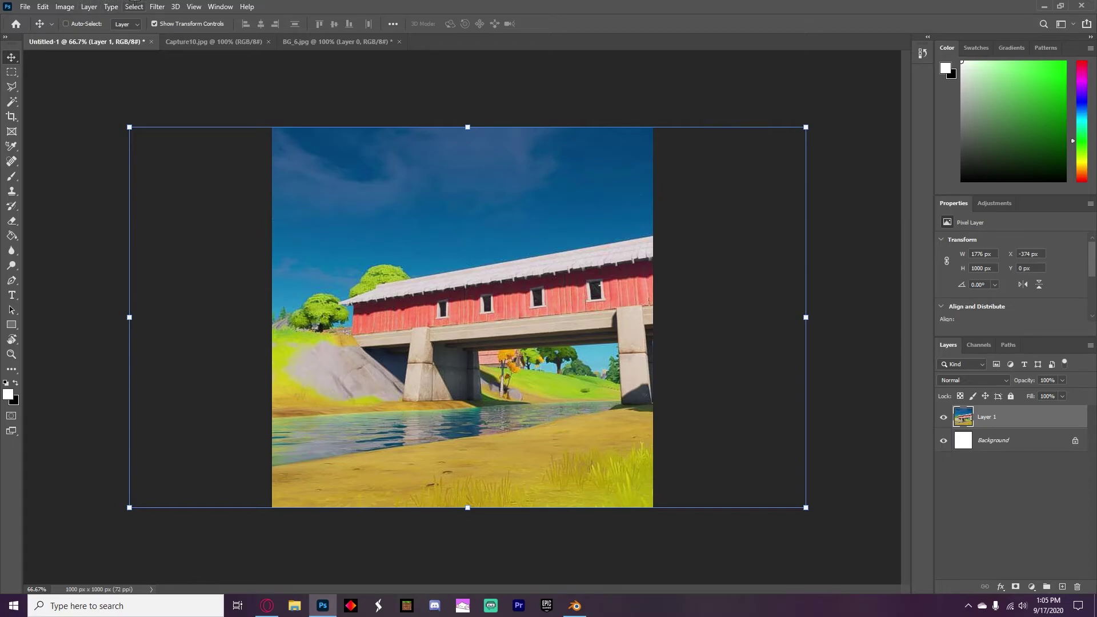
left_click(157, 6)
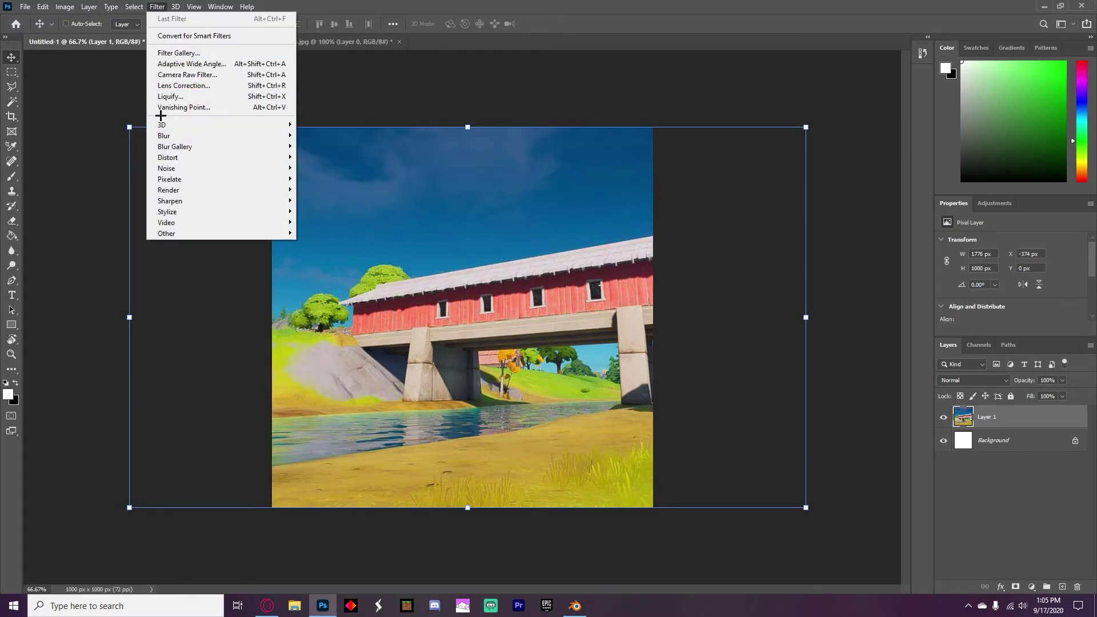
mouse_move(168, 135)
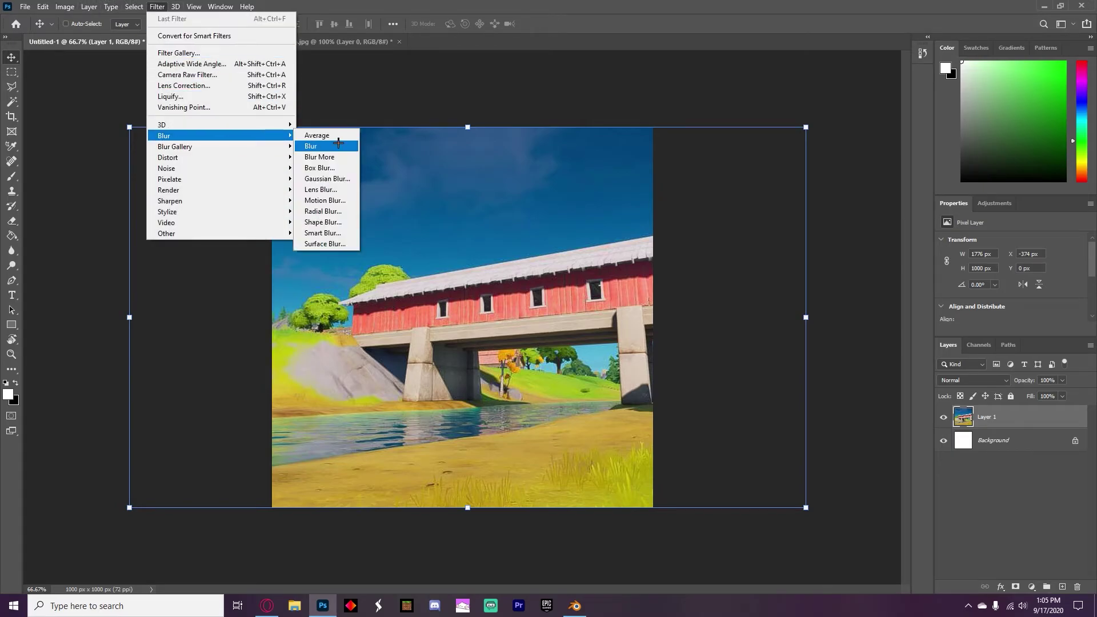
left_click(326, 179)
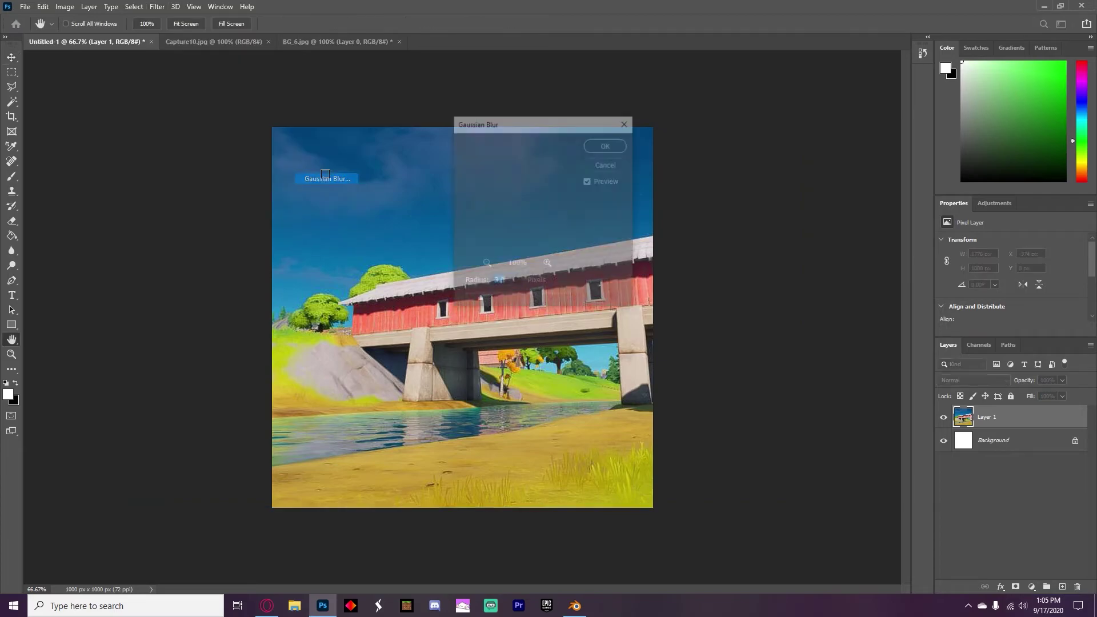
left_click(605, 144)
- Open the thumbnail tutorial PNG render from Downloads and copy it into the Untitled-1 document as a layer above the bridge
left_click(25, 6)
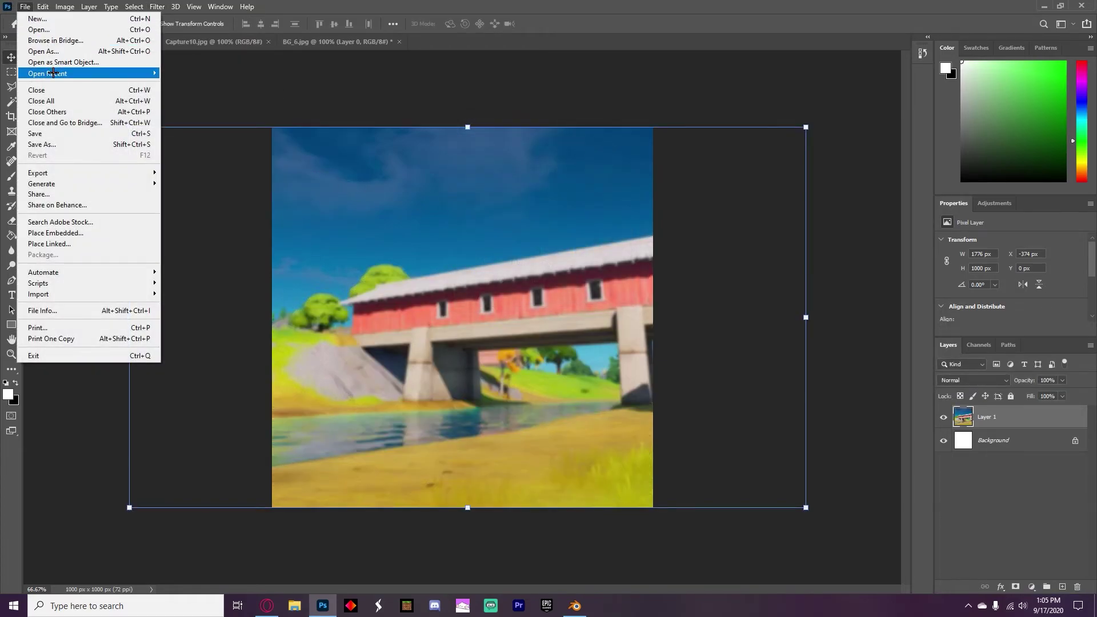
left_click(63, 30)
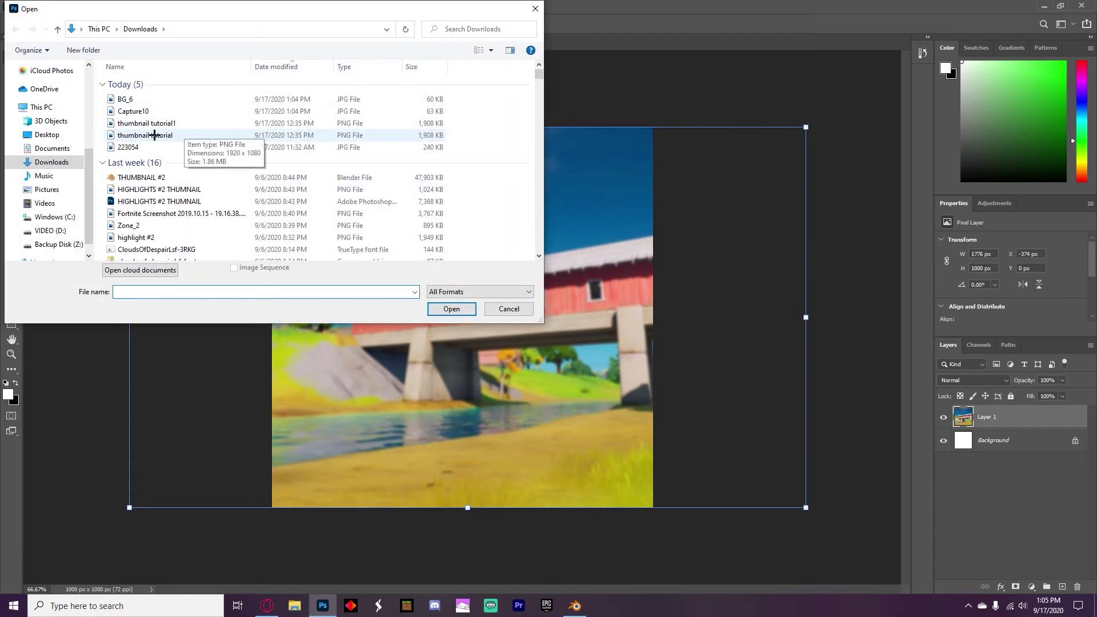
double_click(184, 135)
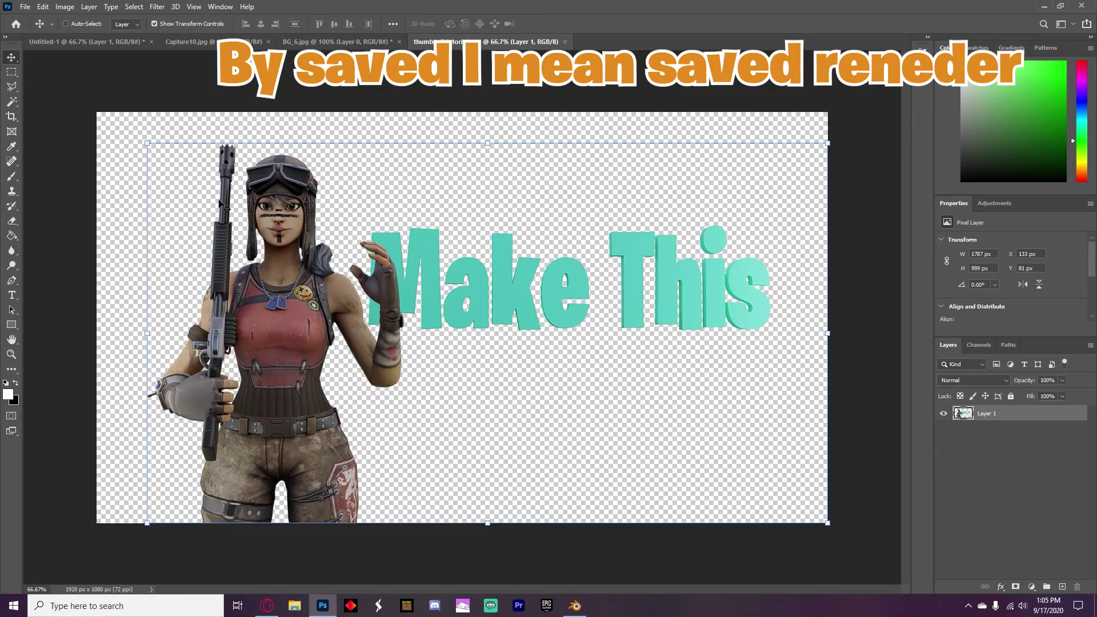
left_click(86, 42)
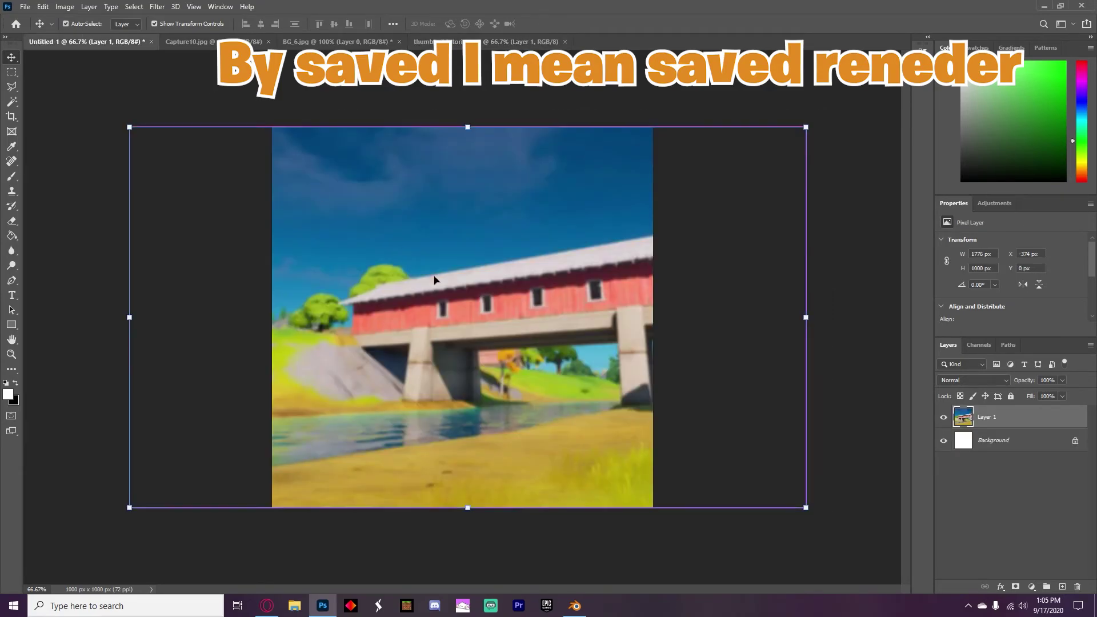
key("ctrl+v")
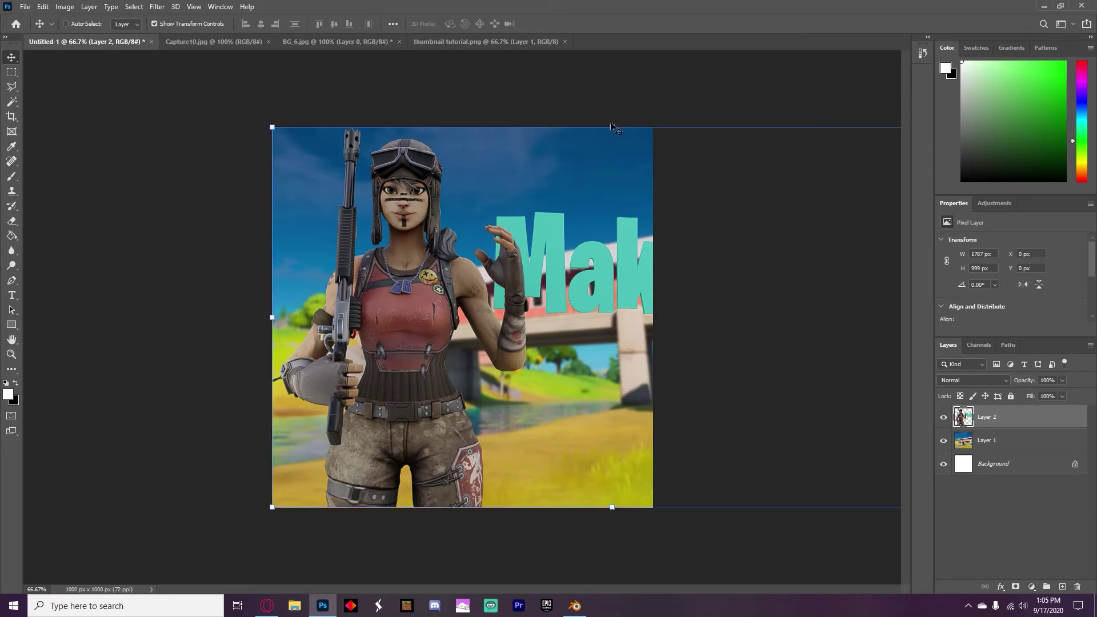
- Scale the pasted render layer proportionally to about 65% and move it against the canvas's bottom edge, with the character near the left side
left_click_drag(612, 126, 612, 180)
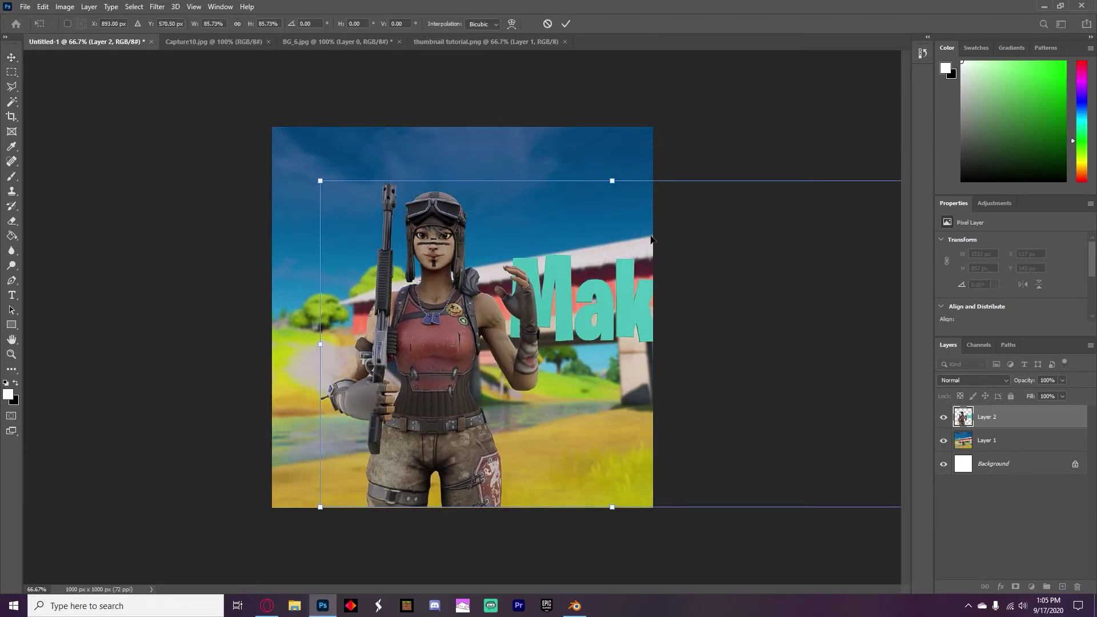
left_click_drag(651, 296, 564, 297)
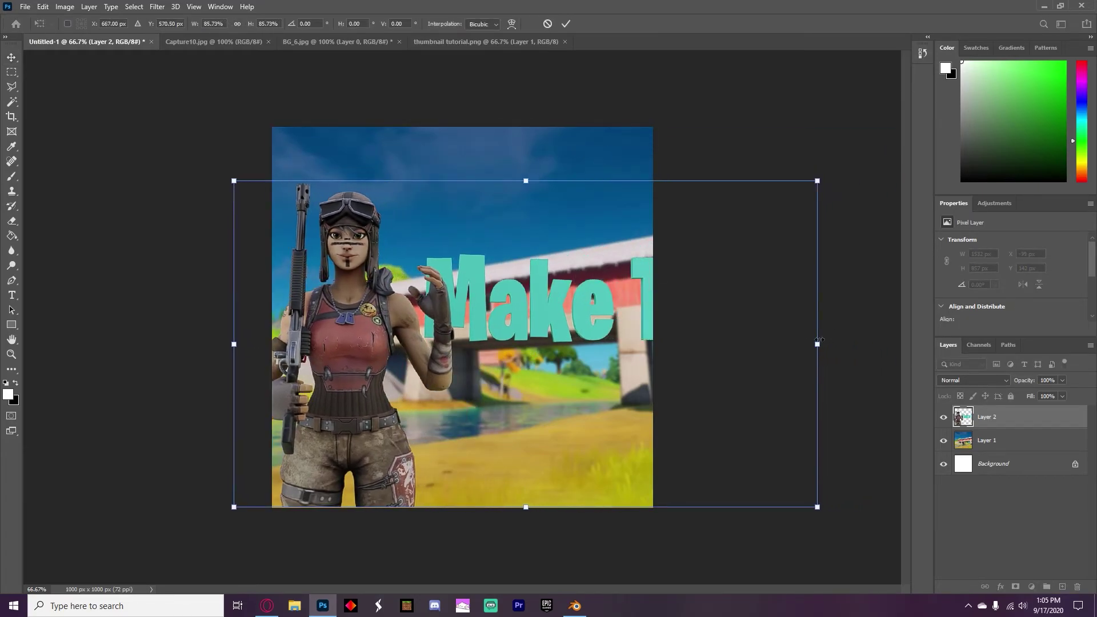
left_click_drag(818, 342, 678, 343)
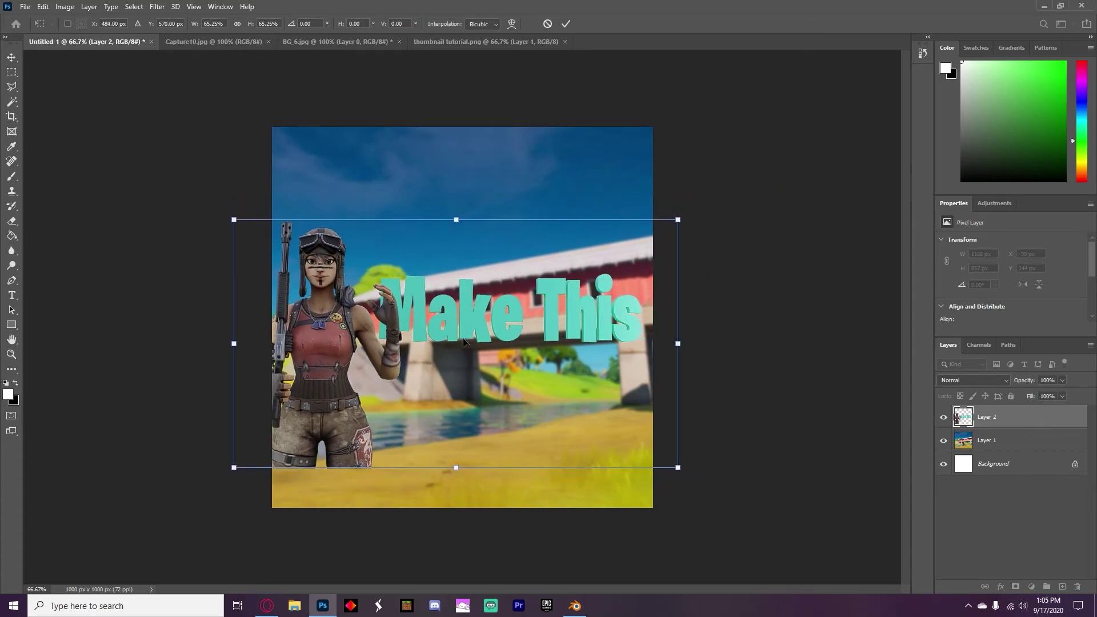
left_click_drag(464, 341, 514, 379)
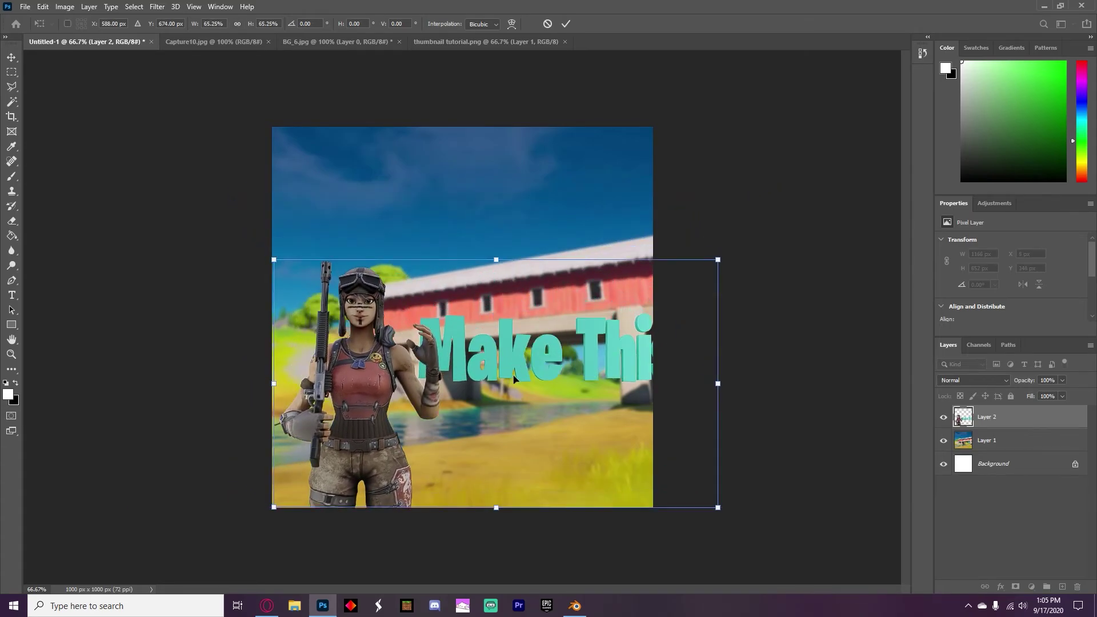
- Resize the render layer to about 1145 × 652 px and place it at about X -30 px, Y 348 px
left_click_drag(717, 260, 794, 217)
left_click_drag(651, 368, 606, 368)
left_click_drag(746, 361, 662, 373)
key("ctrl+z")
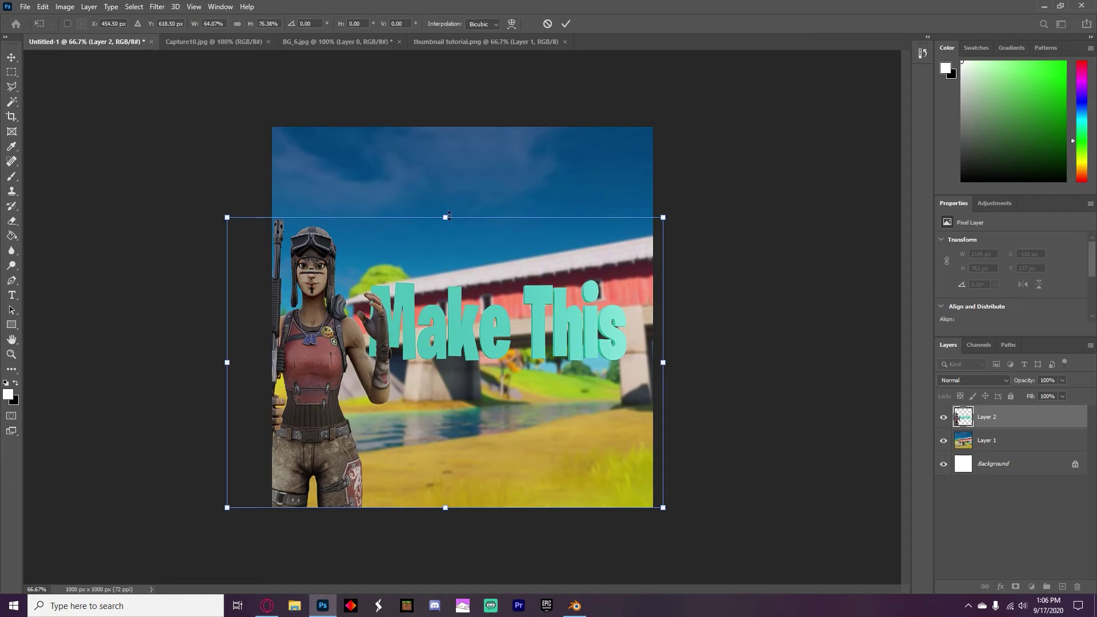
left_click_drag(448, 217, 448, 260, "shift")
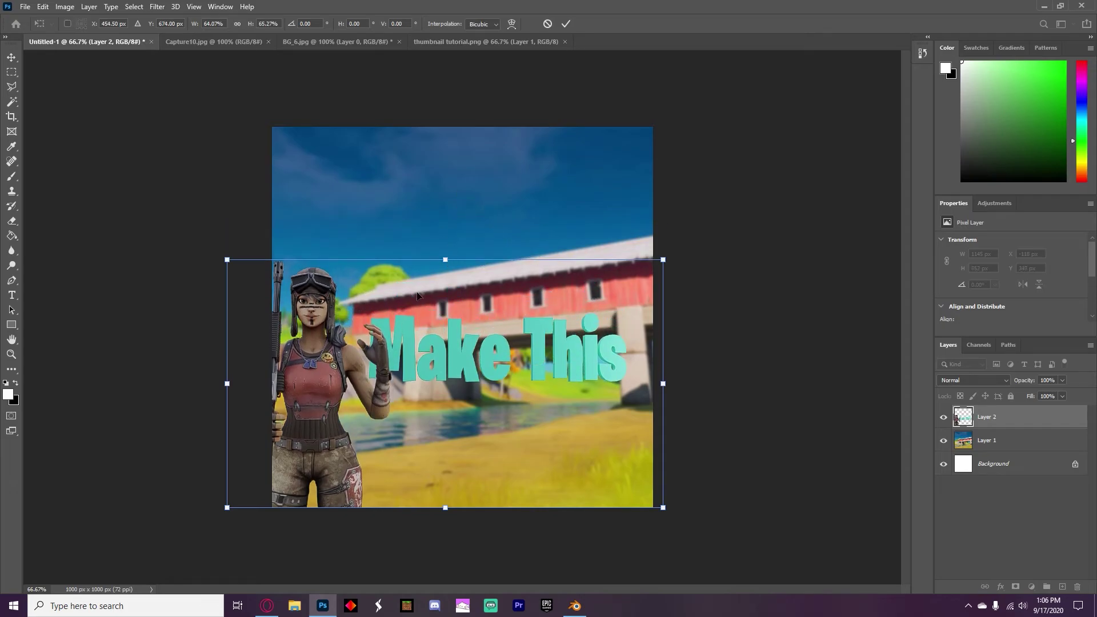
left_click_drag(384, 320, 420, 325)
key("Return")
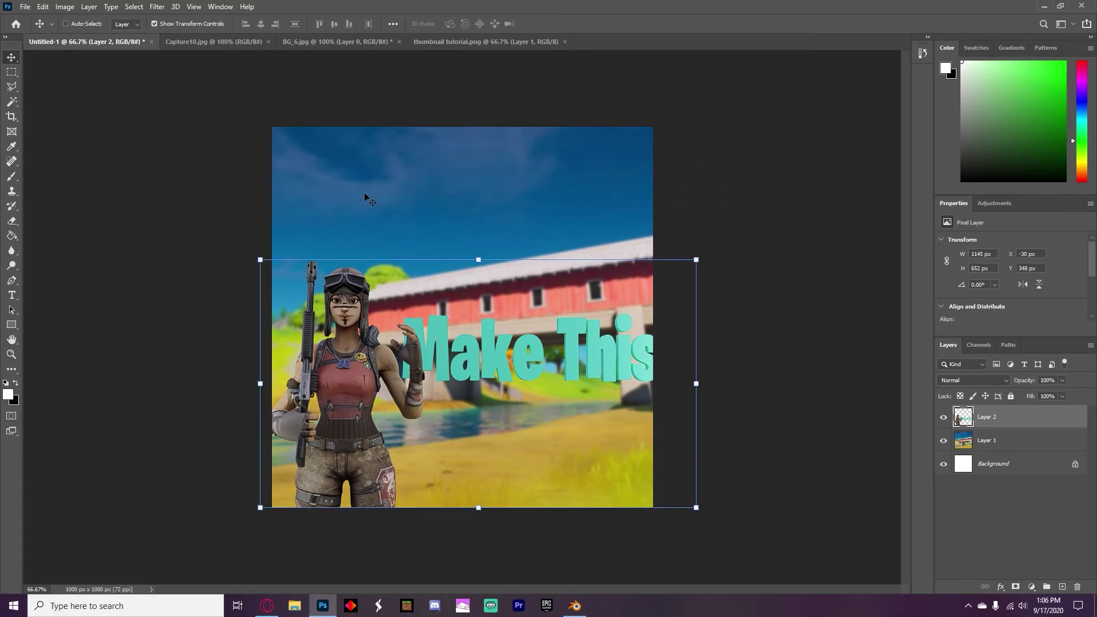
- Export the composition as a PNG named "thumbnail tutorial 1" in the Downloads folder
left_click(26, 6)
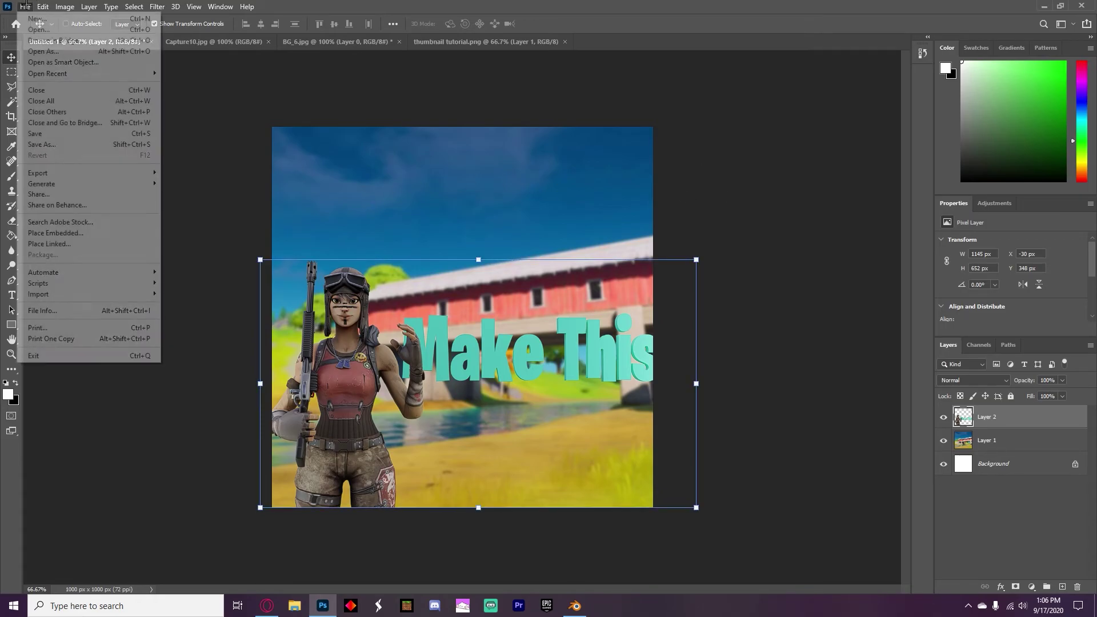
mouse_move(73, 178)
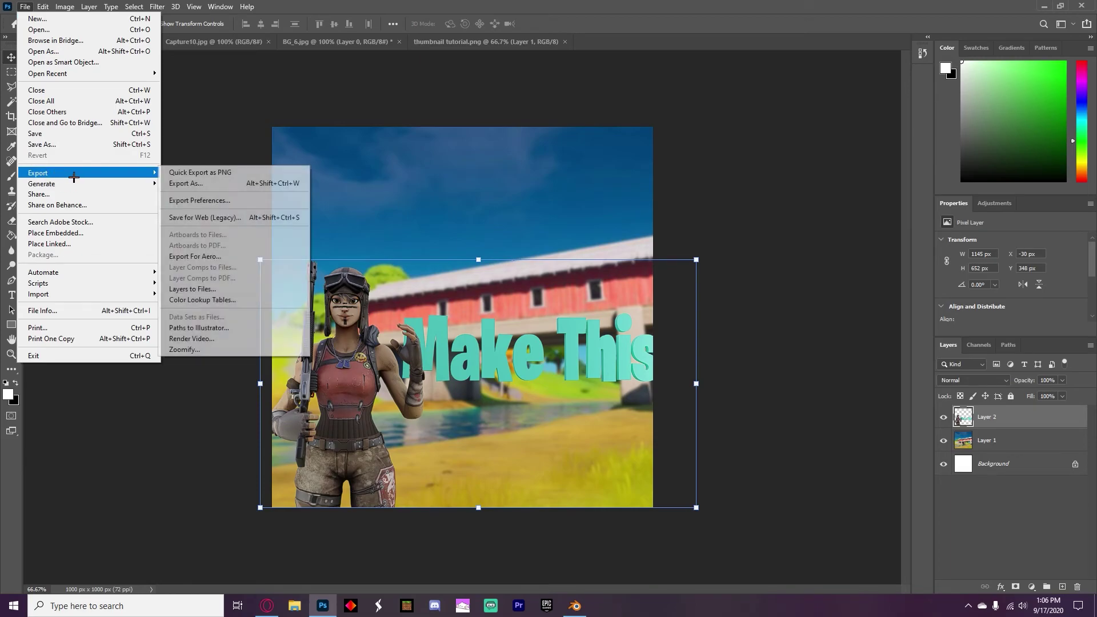
left_click(197, 172)
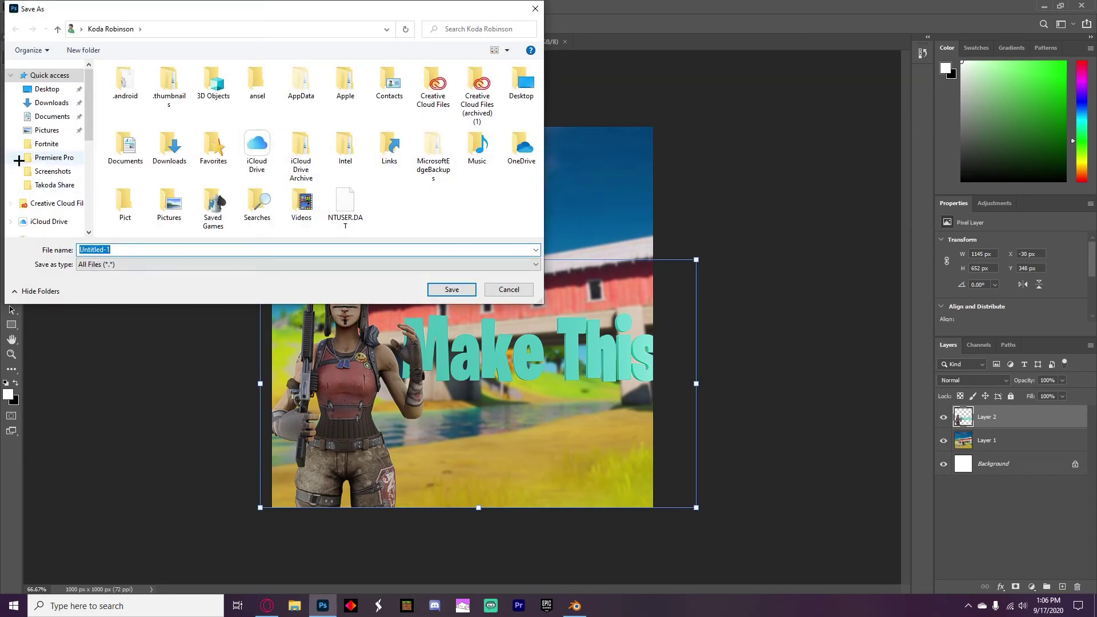
left_click(41, 104)
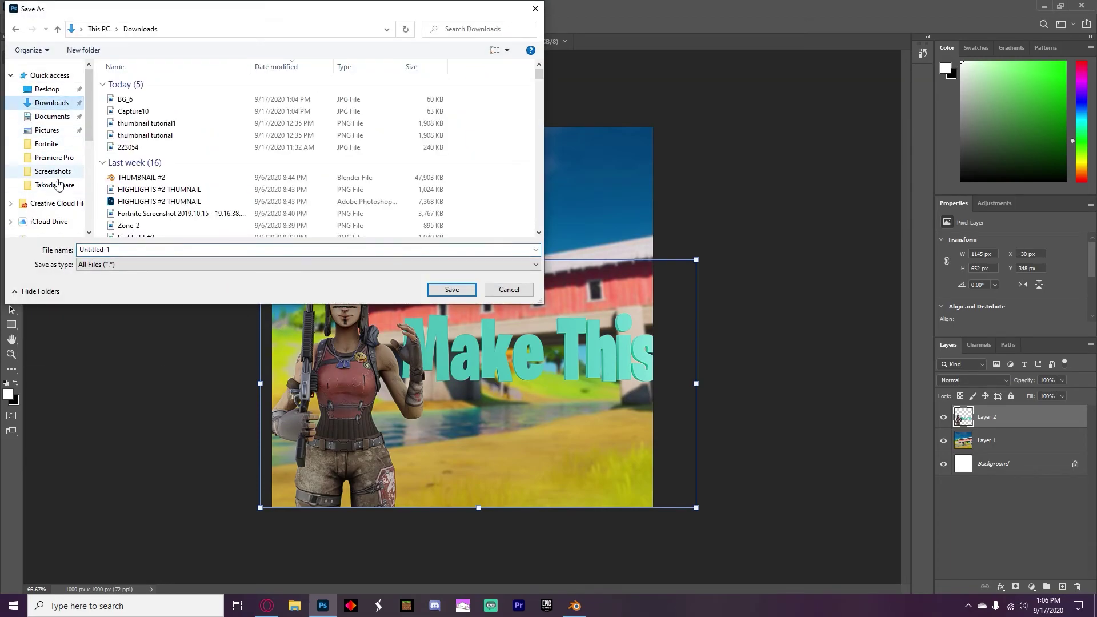
left_click(123, 250)
type("thu")
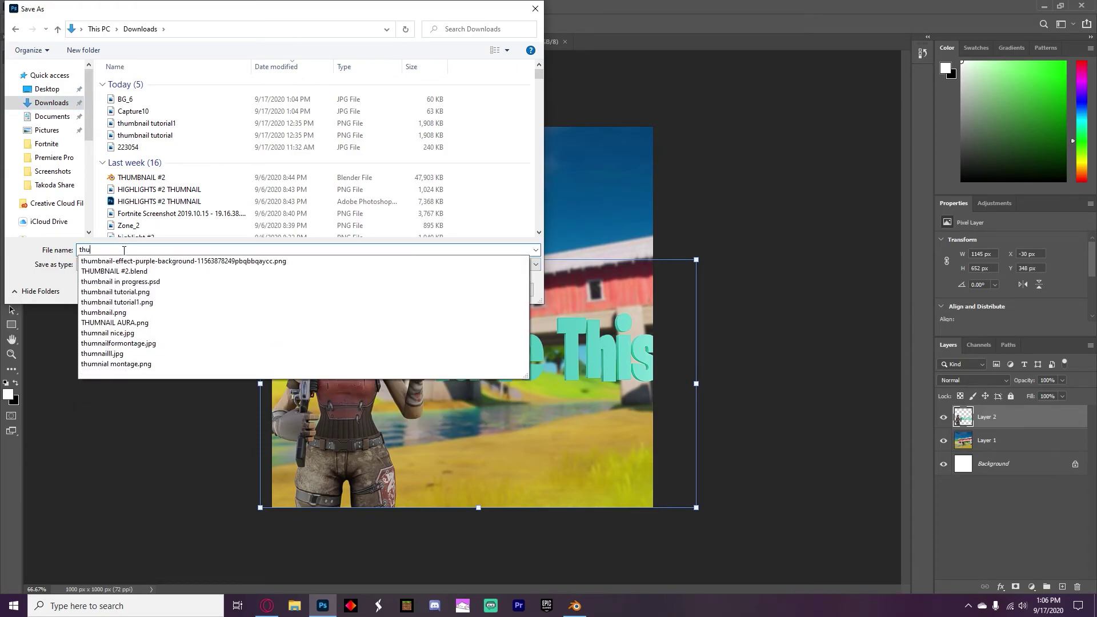
type("mbnail tu")
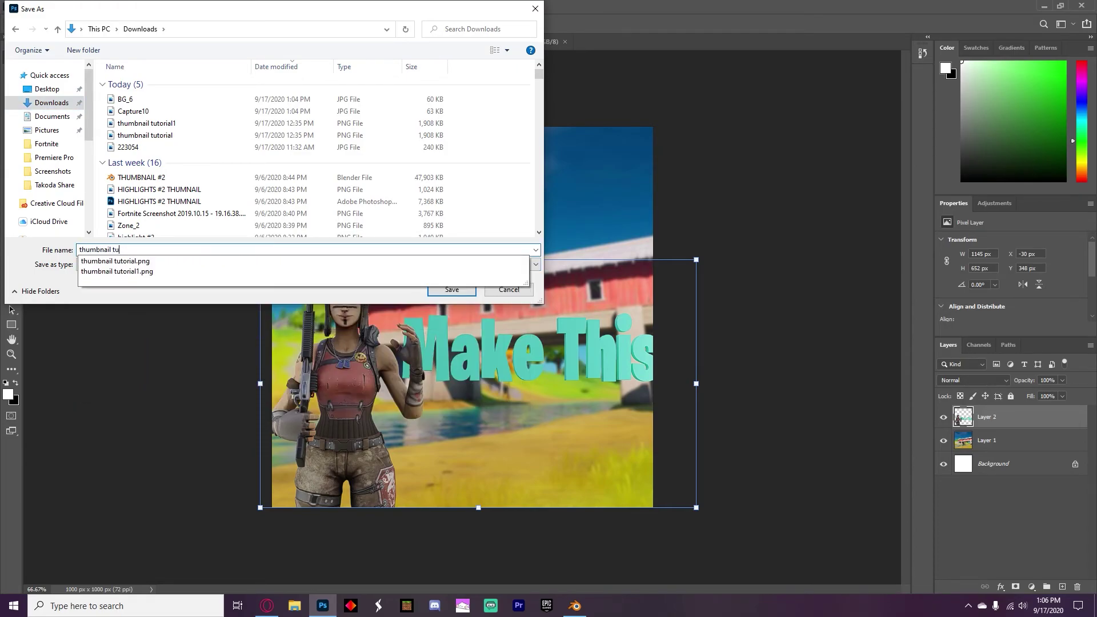
type("rt")
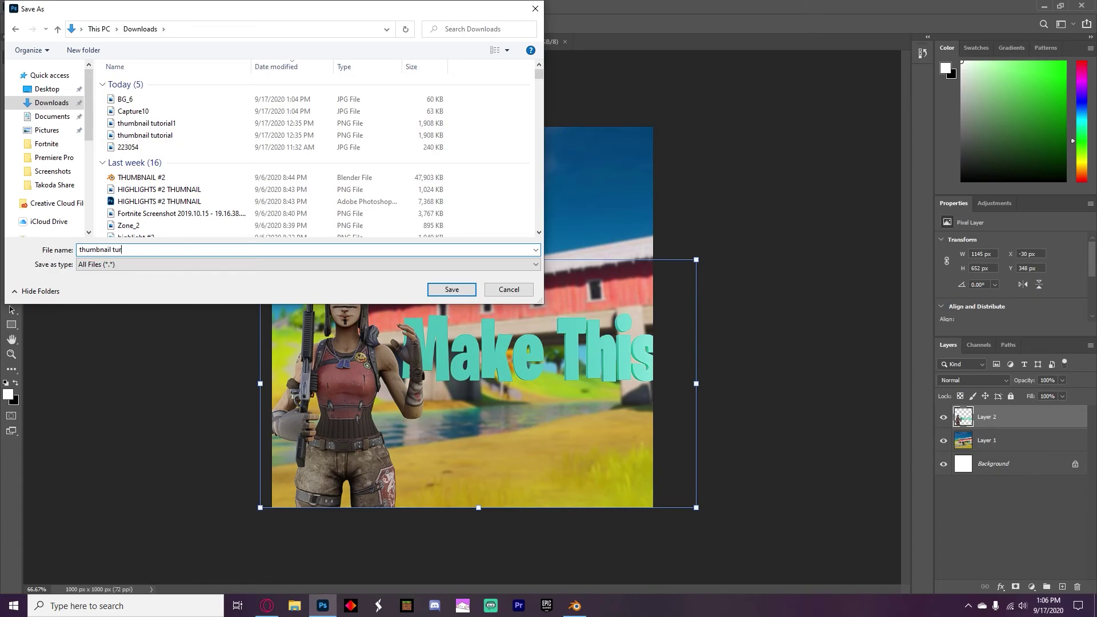
key("BackSpace")
type("torial")
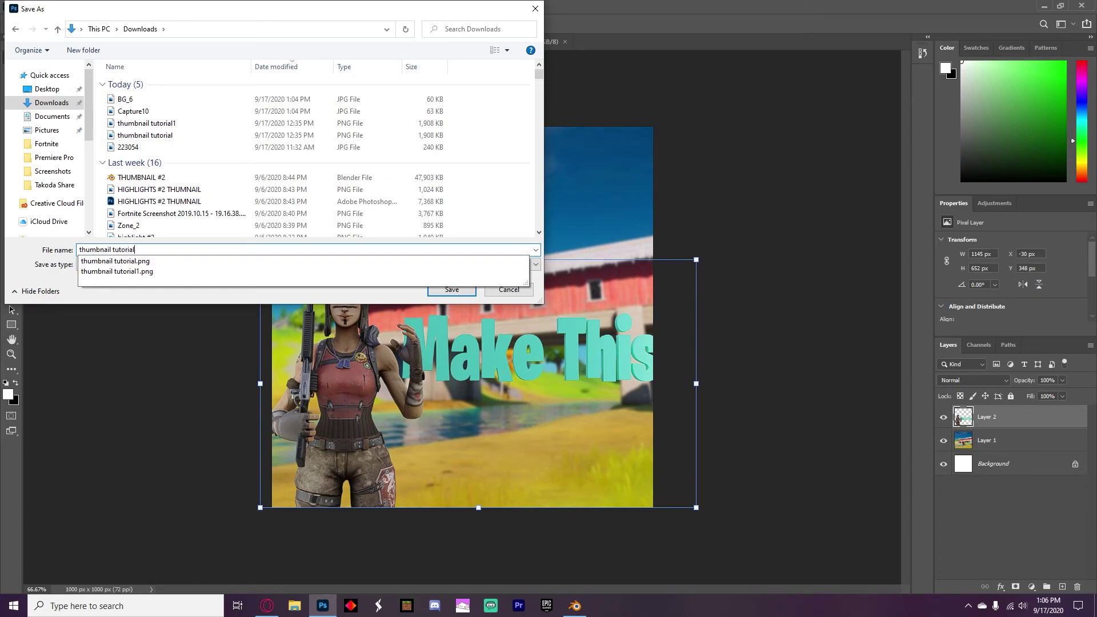
type(" 2")
key("Return")
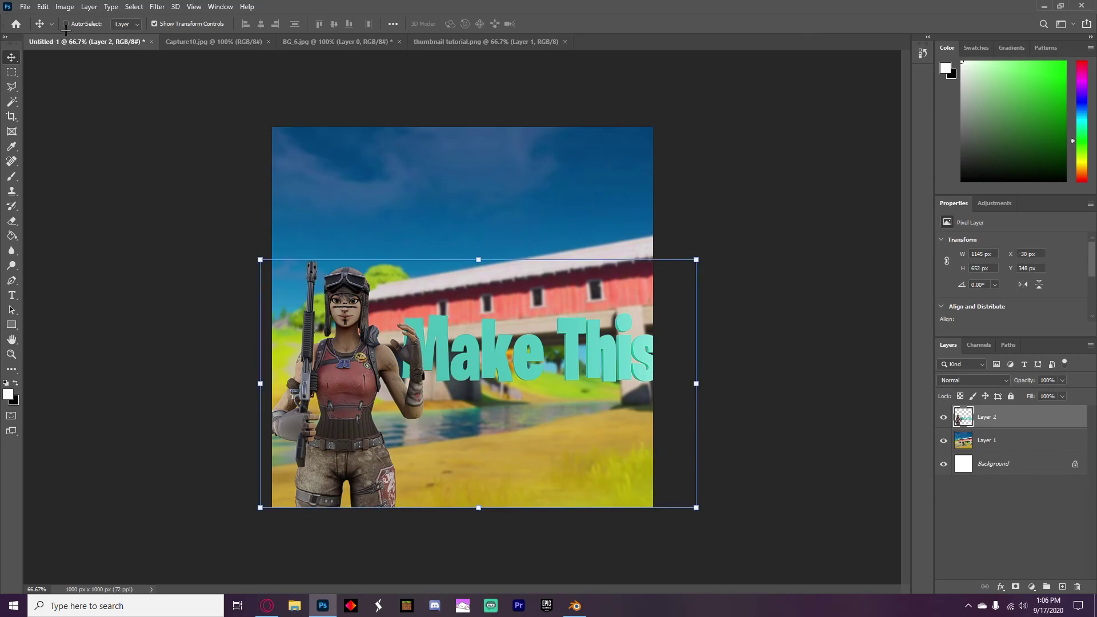
left_click(43, 6)
left_click(222, 240)
- Switch to File Explorer, view the exported "thumbnail tutorial 1" image, and close the image viewer
left_click(295, 606)
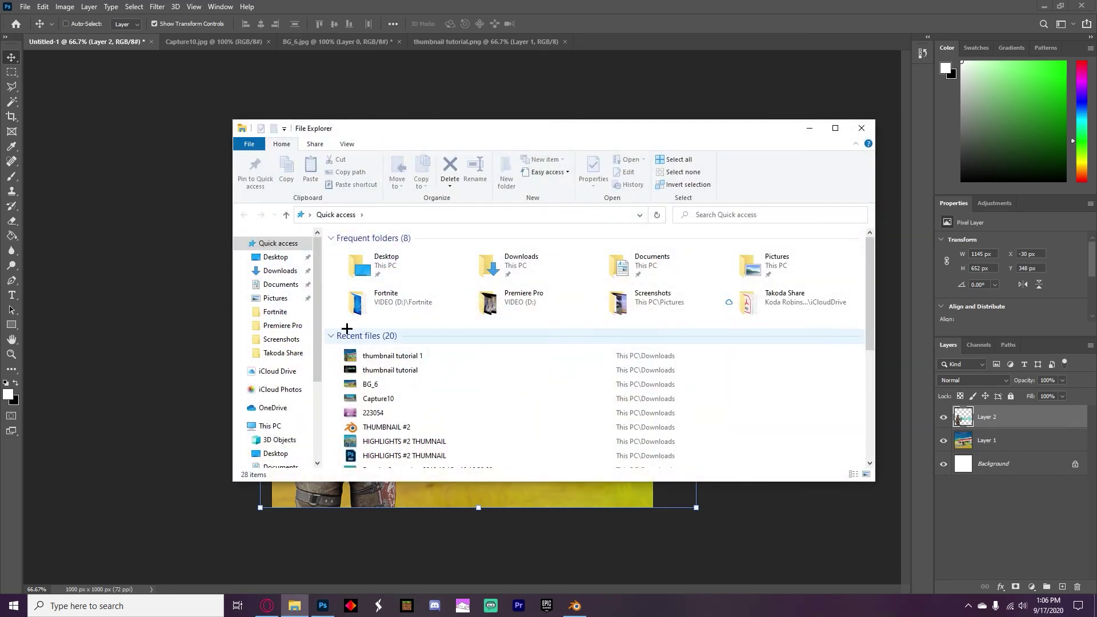
double_click(368, 354)
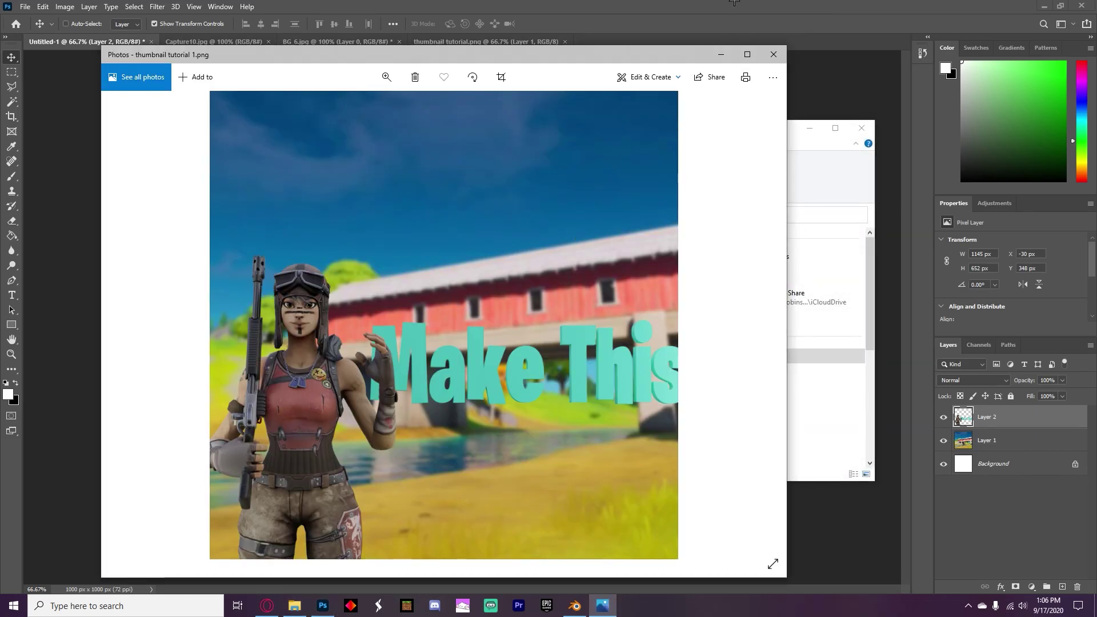
left_click(772, 55)
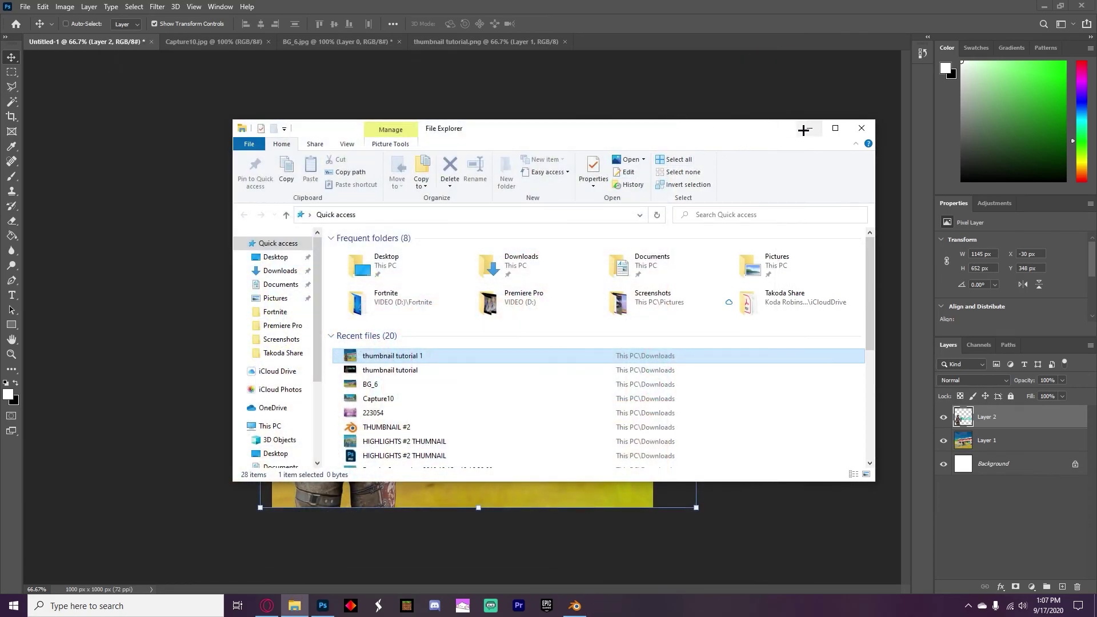
left_click_drag(752, 130, 674, 159)
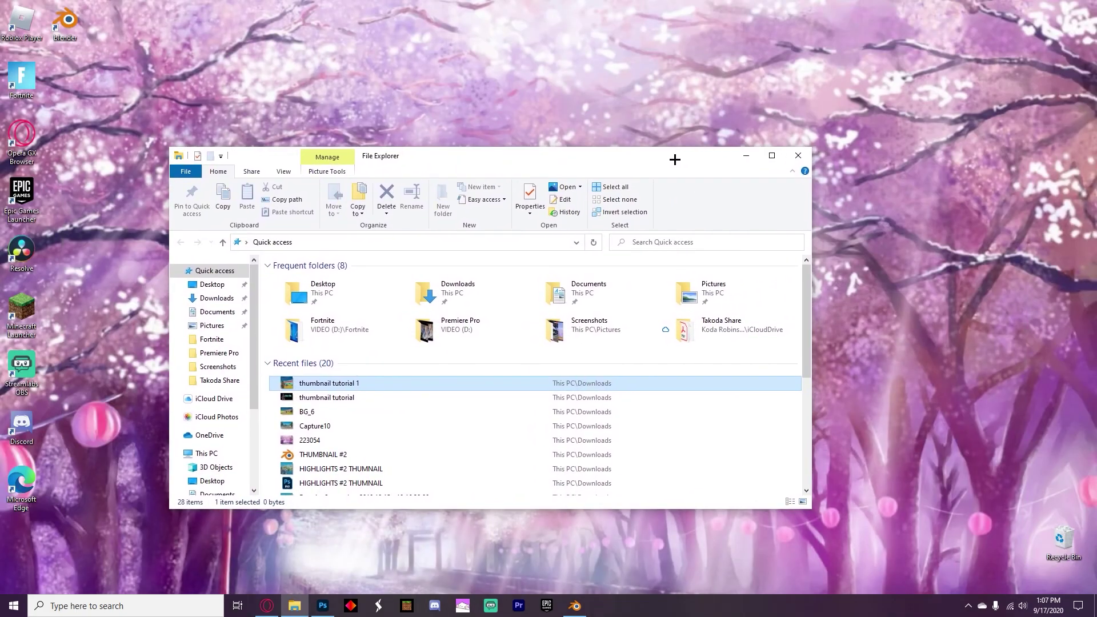